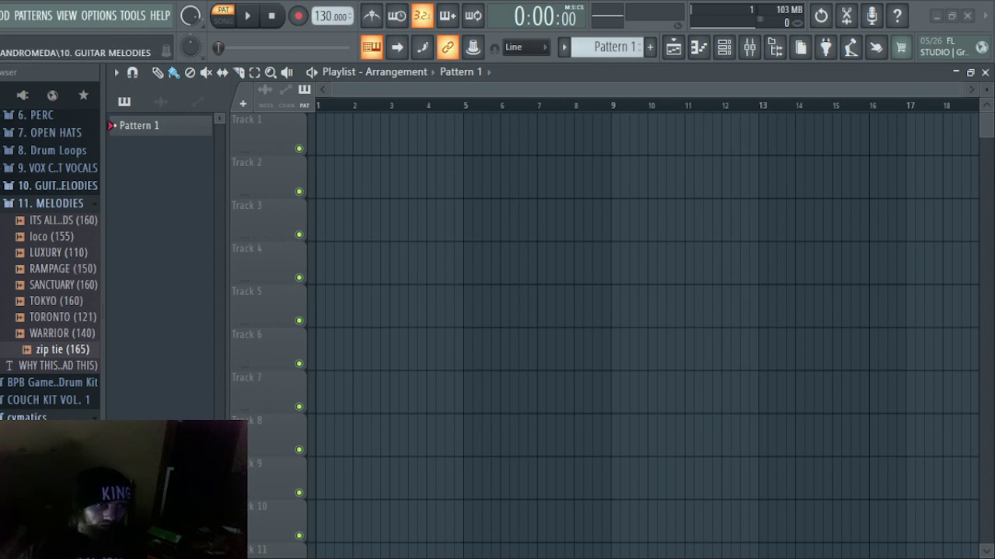
- Collapse the 11. MELODIES folder of the ANDROMEDA kit and return to the start of the browser list
left_click(66, 205)
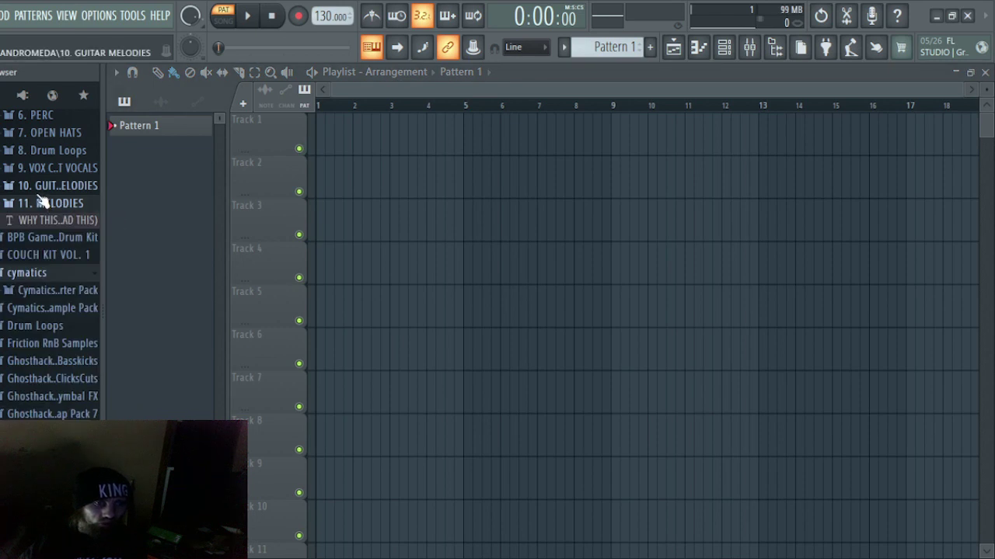
scroll(43, 198, "up", 7)
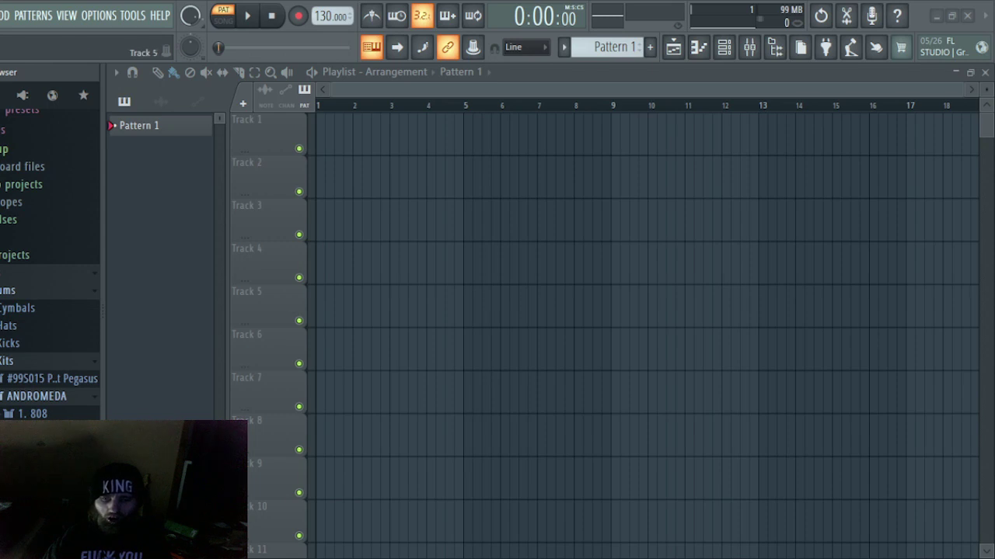
scroll(47, 257, "up", 3)
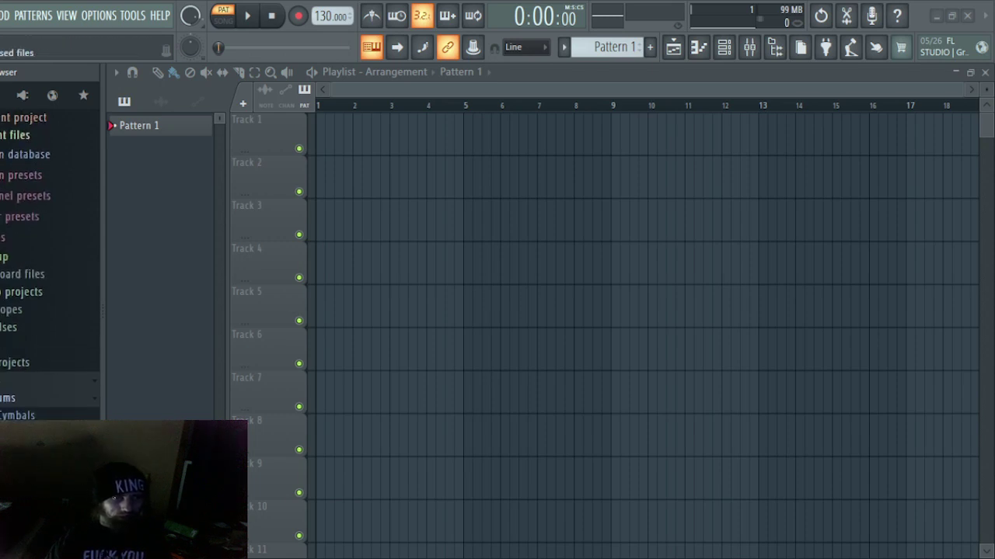
- Look through the recent files in the browser and close the list again
left_click(16, 134)
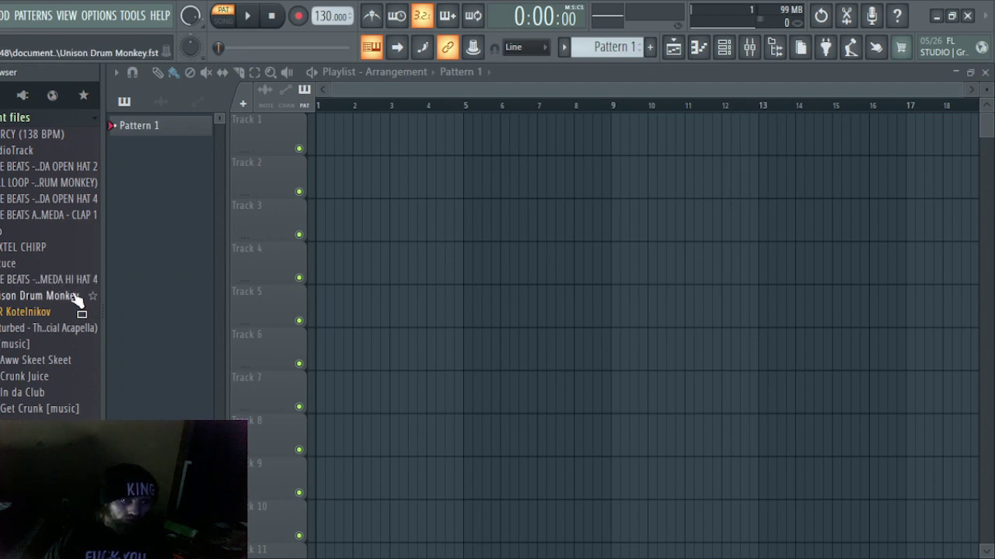
scroll(74, 299, "down", 3)
scroll(74, 265, "up", 3)
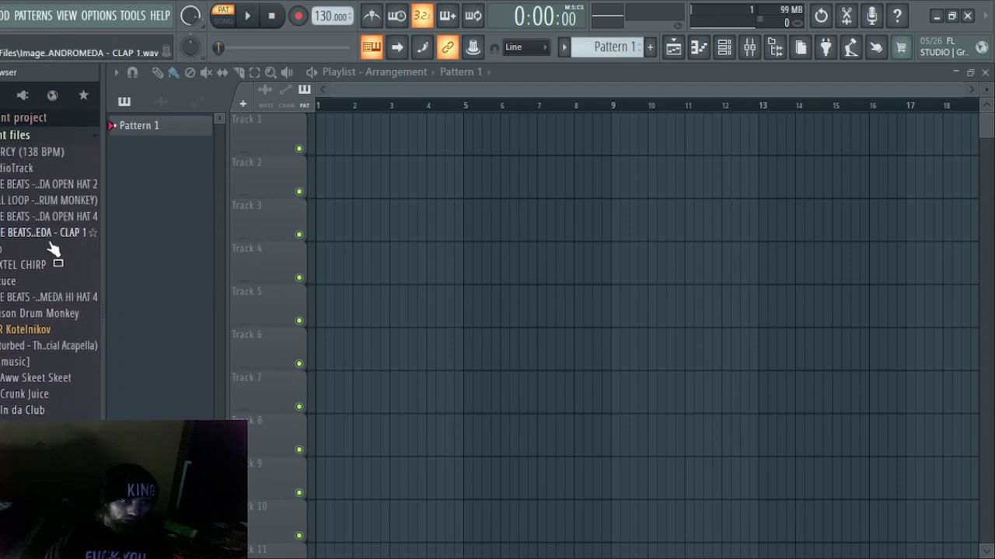
left_click(17, 136)
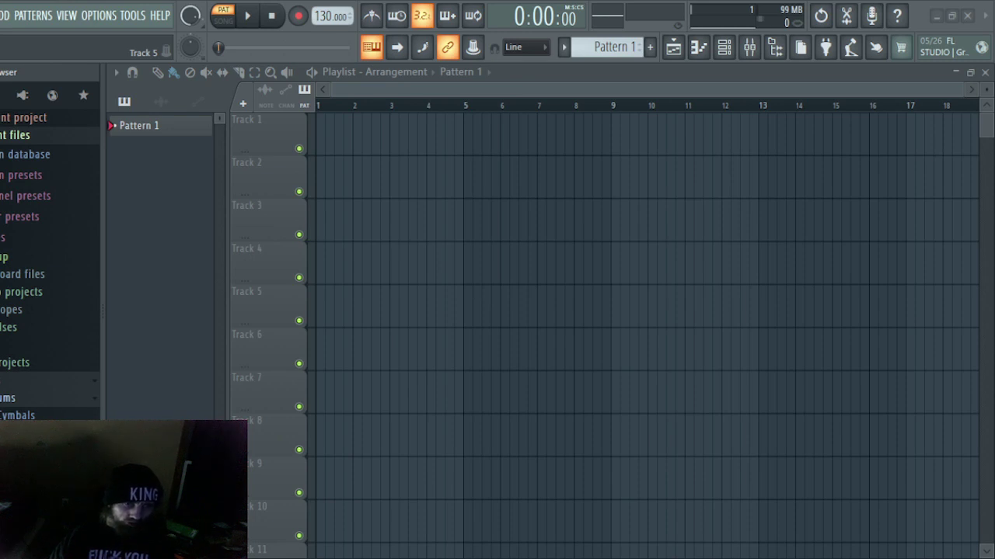
- Add the Unison Drum Monkey plugin to the channel rack and move its window so the whole interface is visible
key("F6")
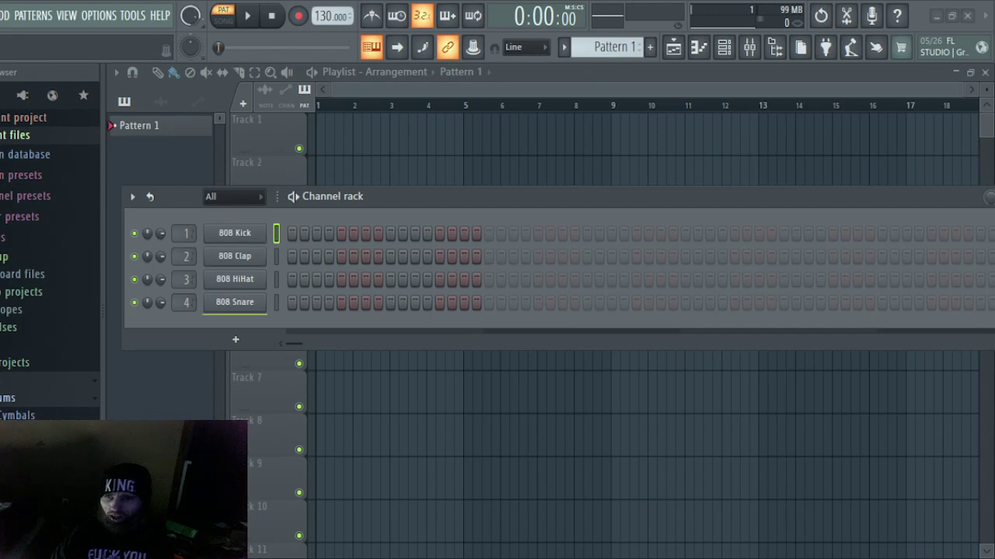
left_click_drag(1, 316, 658, 316)
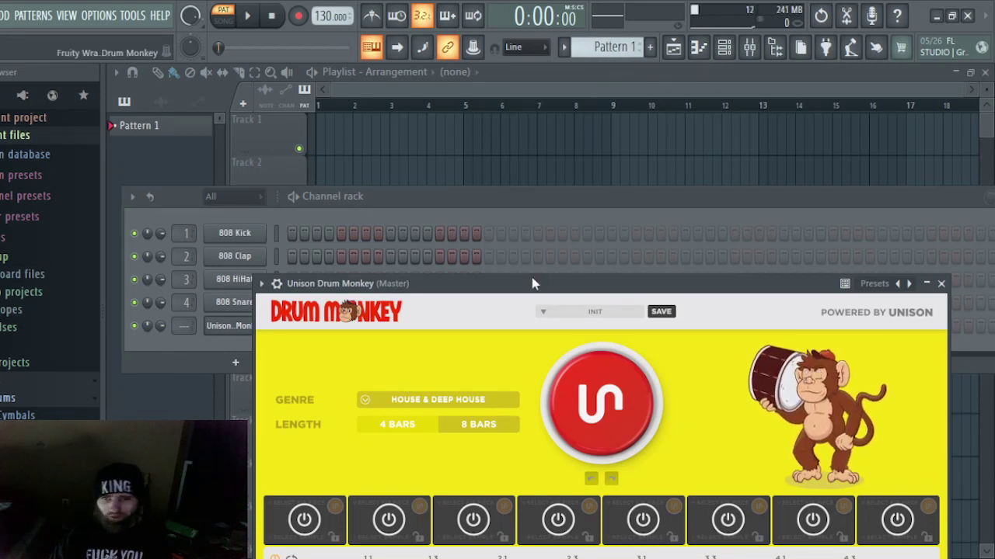
left_click_drag(530, 289, 454, 73)
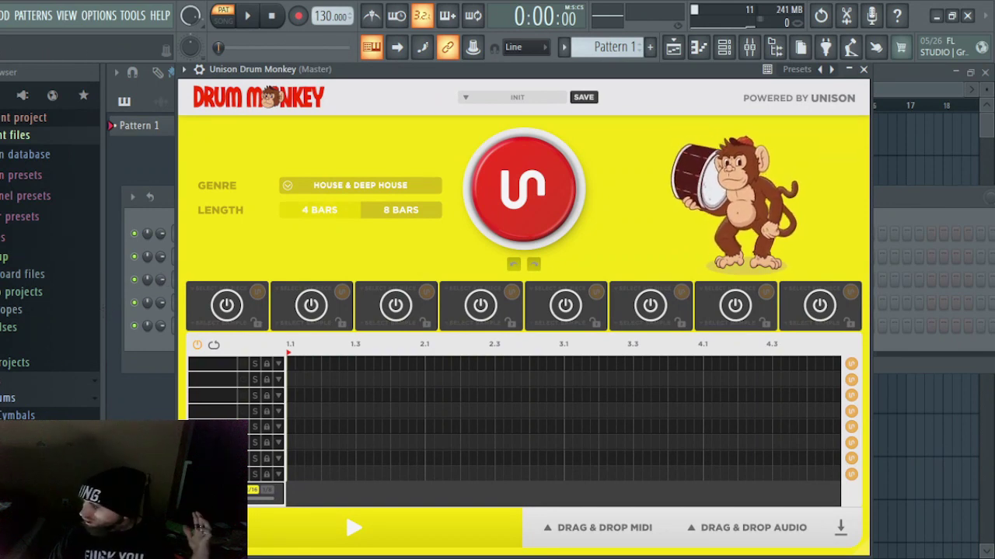
- Look through the sample packs in the browser, audition Ghosthack Bass Rise 1 and collapse the SFX folder
left_click(8, 397)
left_click(19, 373)
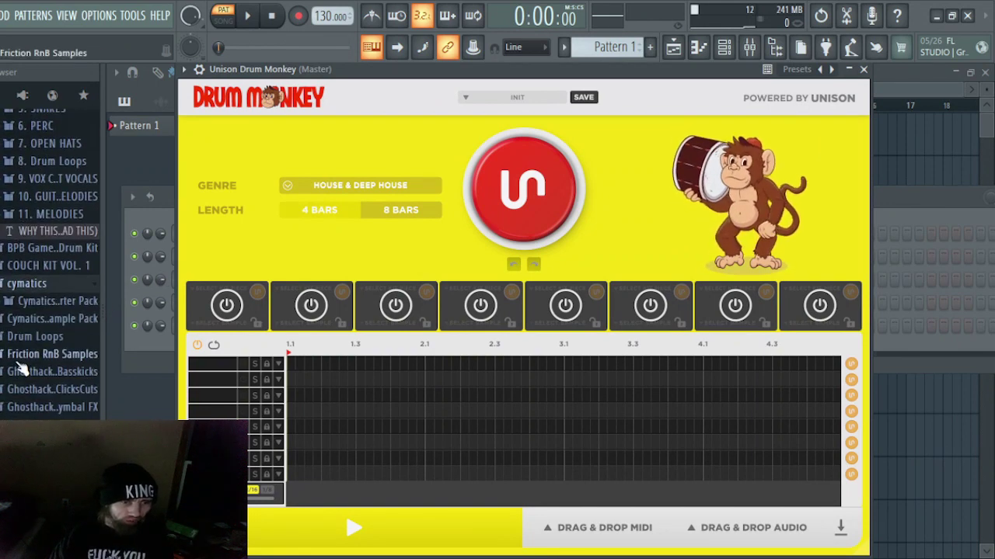
scroll(43, 287, "down", 6)
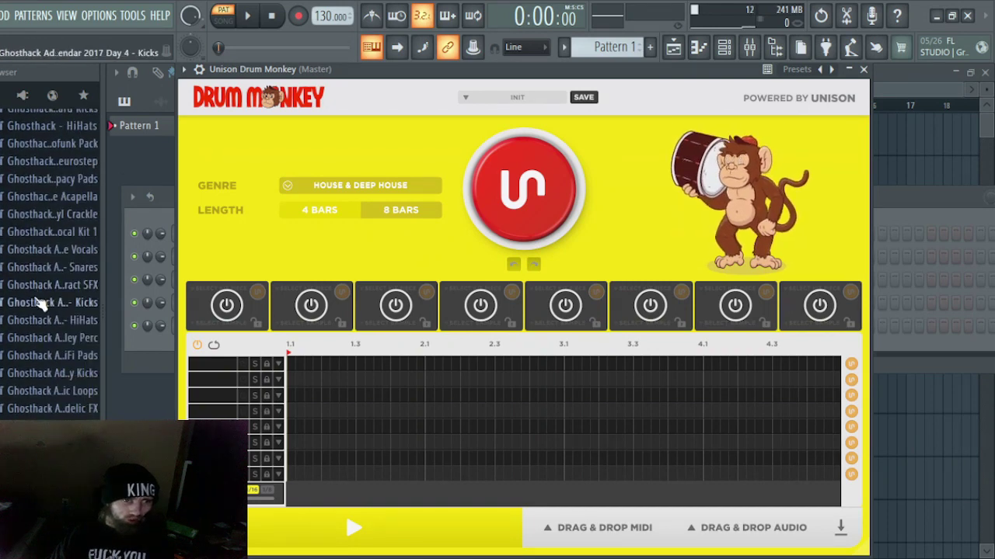
scroll(40, 300, "up", 8)
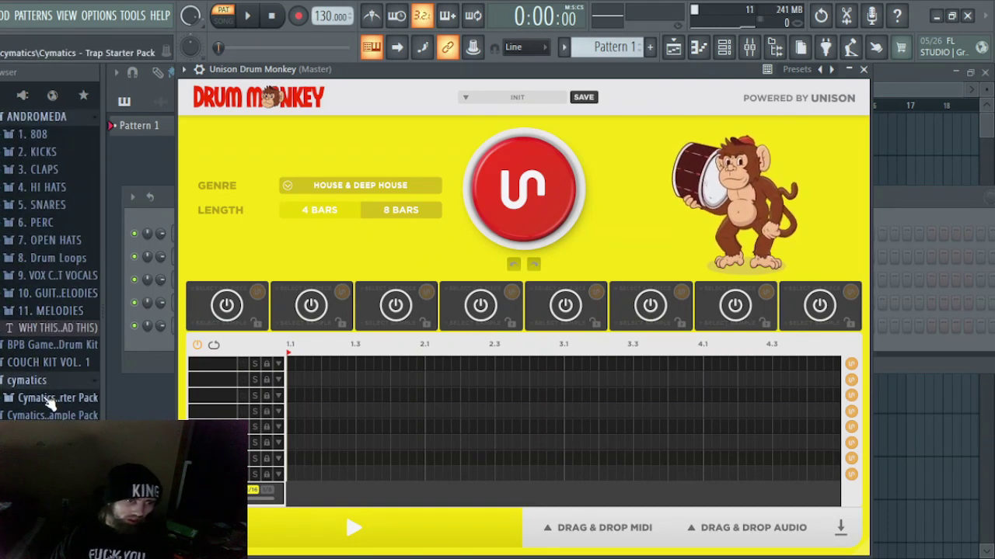
scroll(47, 404, "down", 15)
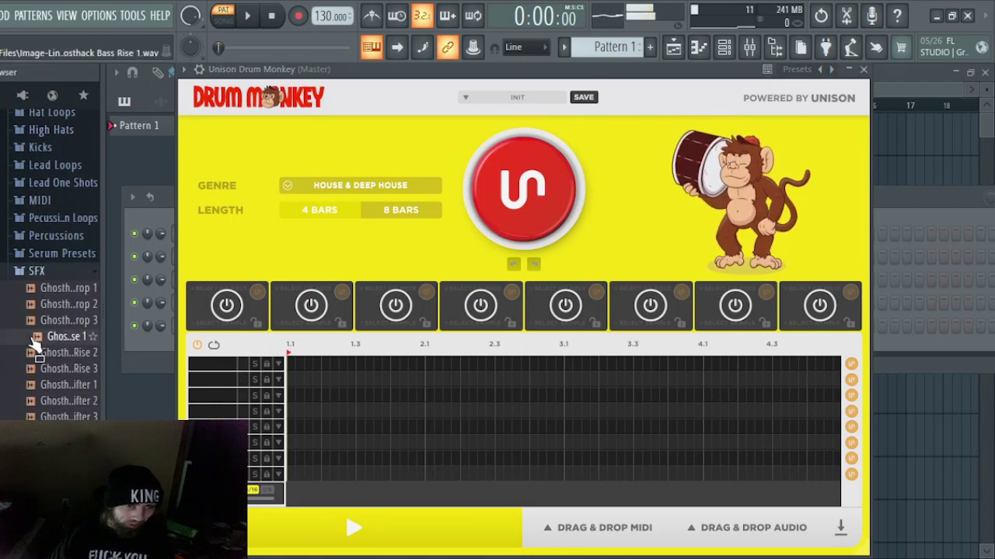
left_click(37, 272)
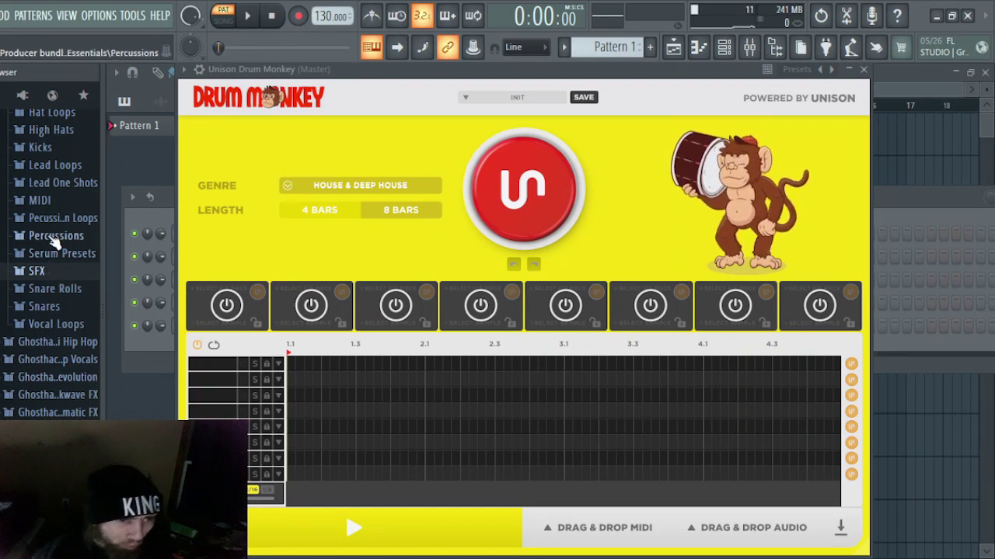
- Audition the Lead 6 Boss (D#) sample in the Lead One Shots folder and collapse the folder
left_click(58, 185)
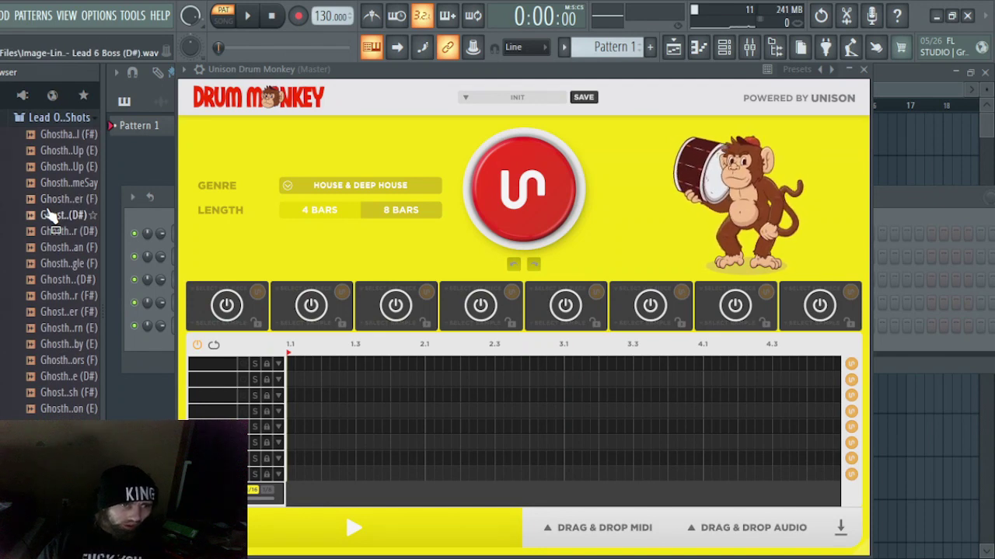
left_click(47, 216)
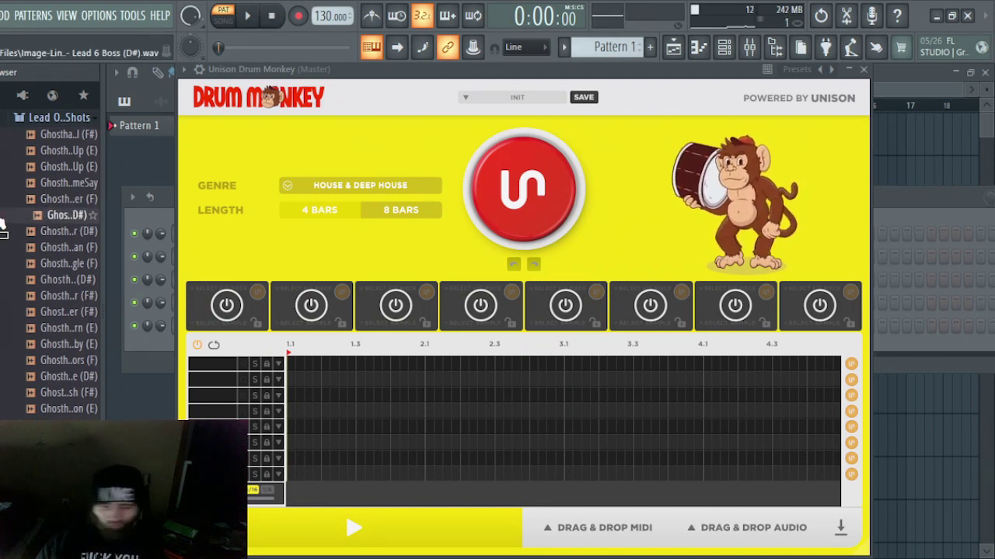
scroll(31, 272, "up", 3)
left_click(58, 311)
scroll(58, 307, "up", 1)
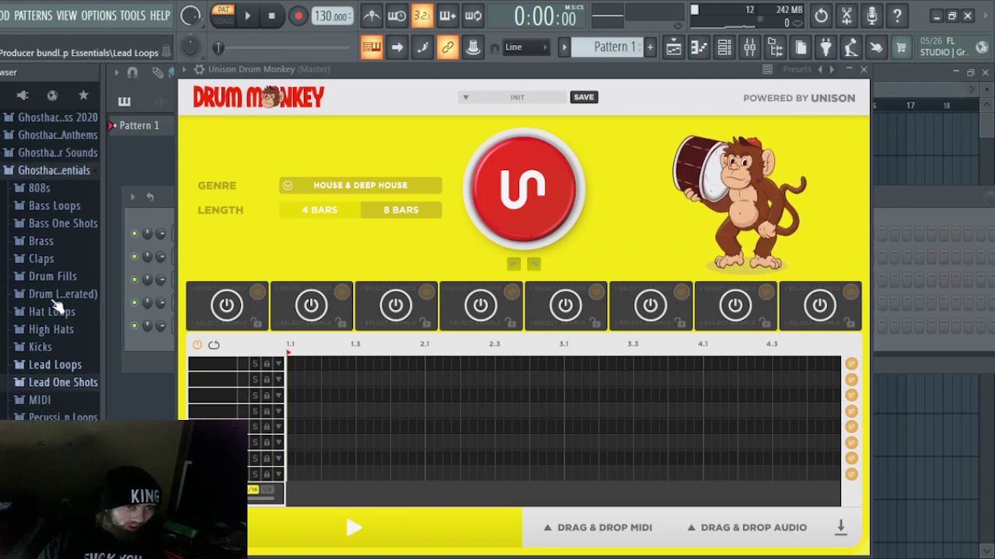
- Look through the samples in the 35 Synth Loops folder, and collapse it and its parent Ghosthack pack
scroll(58, 306, "up", 1)
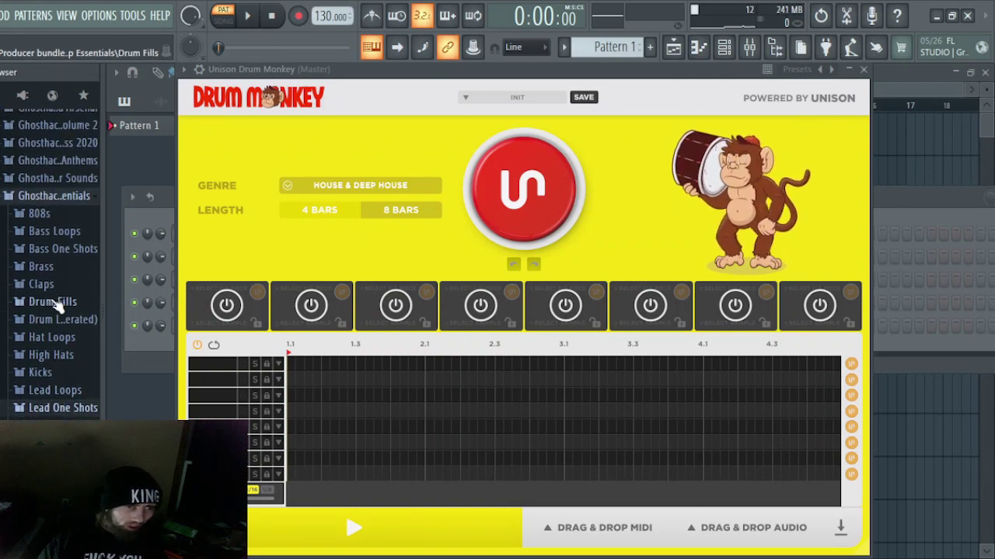
left_click(56, 199)
left_click(59, 204)
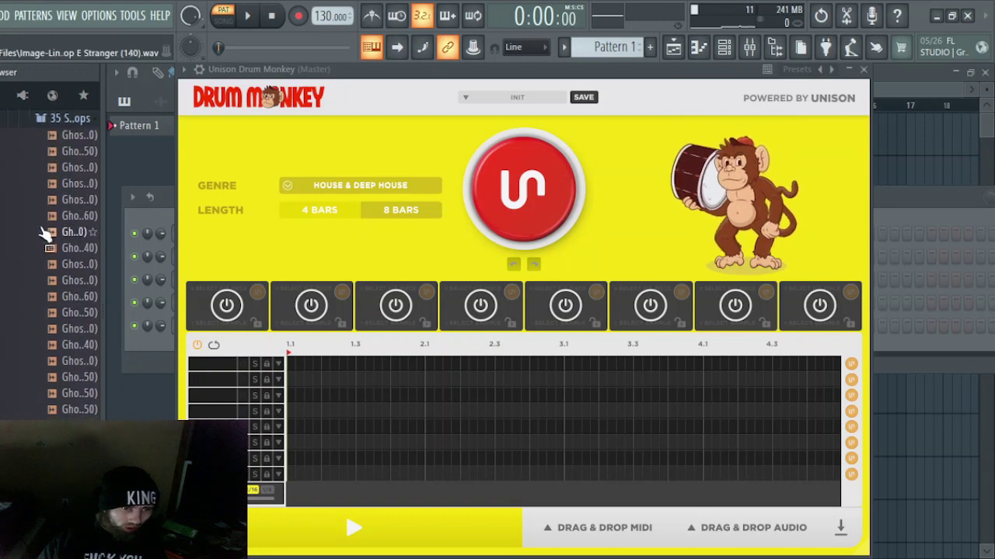
scroll(64, 309, "up", 5)
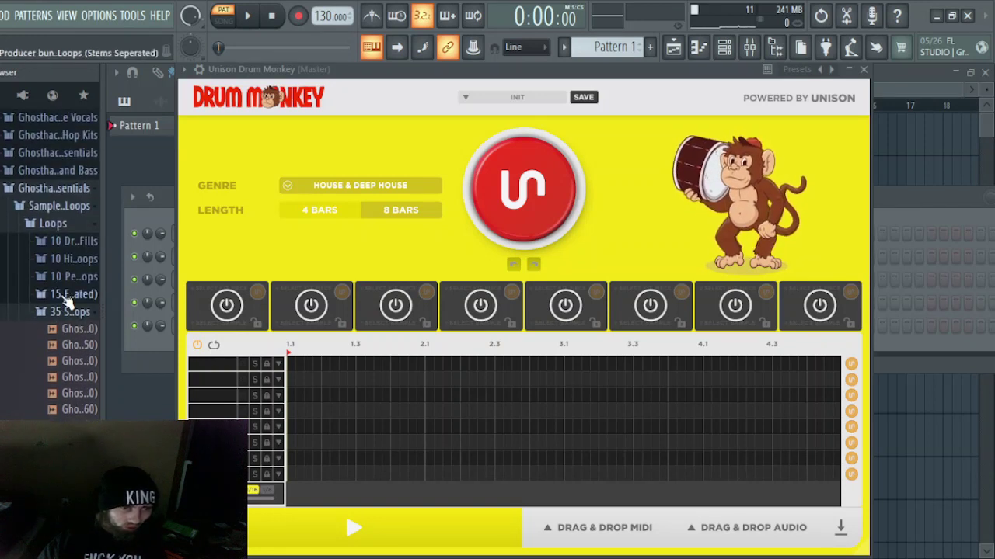
left_click(65, 311)
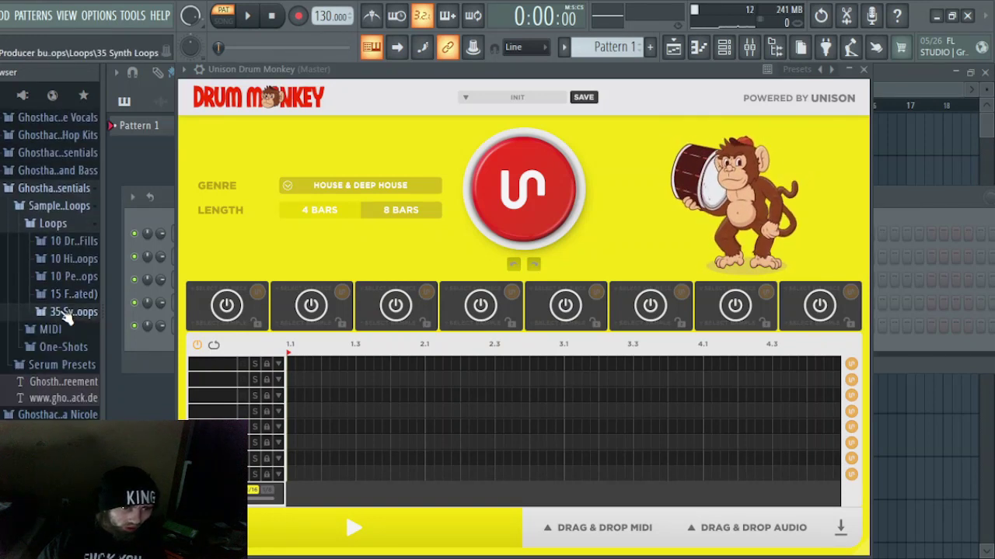
left_click(36, 191)
- Open the Closed Hats folder among the hats and percs of the PB2020 Exclusive Drums pack
scroll(31, 226, "down", 10)
scroll(29, 235, "up", 10)
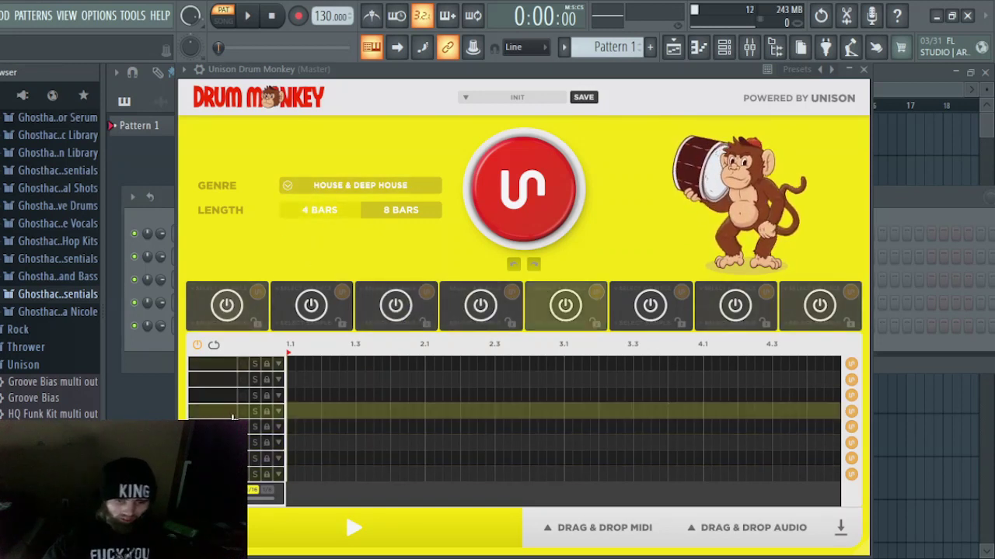
scroll(23, 322, "up", 3)
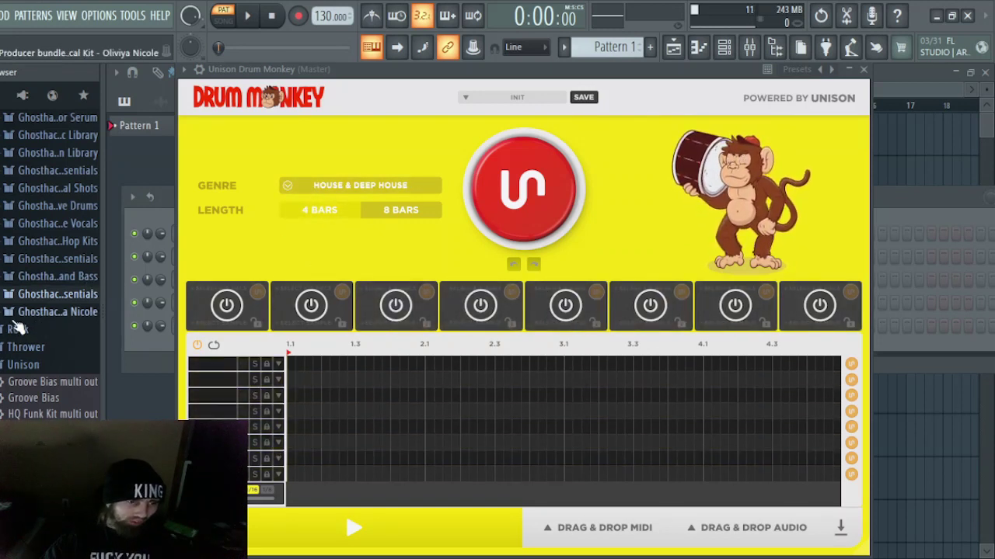
scroll(25, 320, "up", 2)
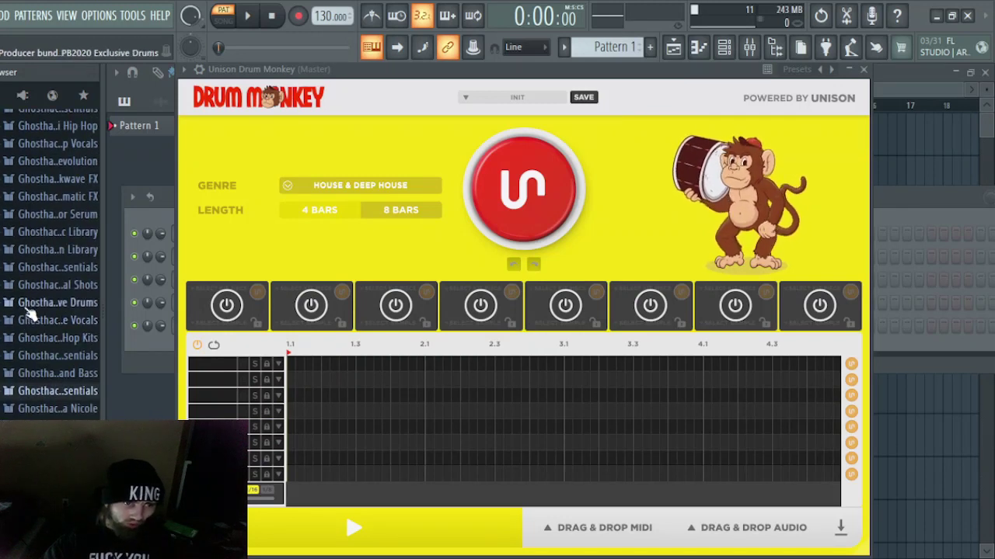
left_click(26, 305)
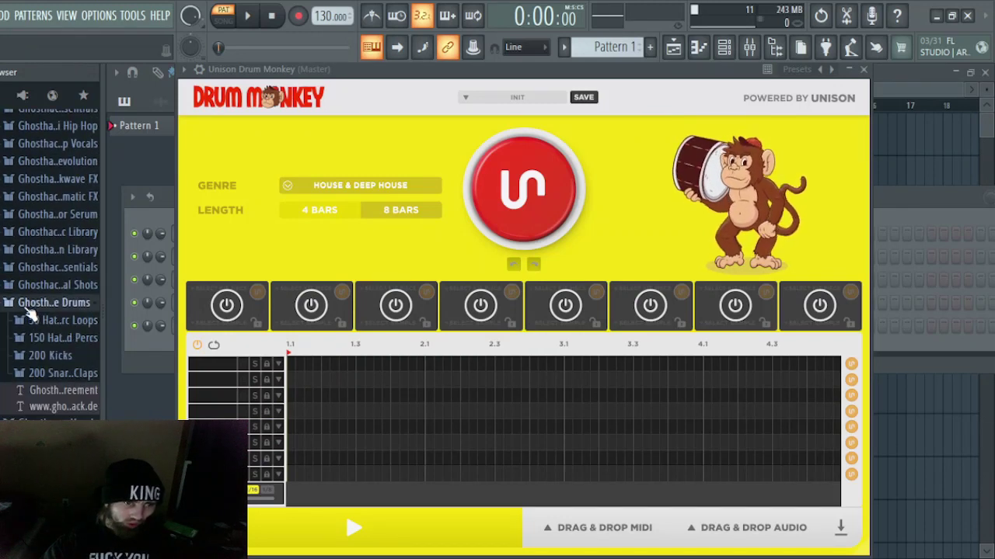
left_click(69, 339)
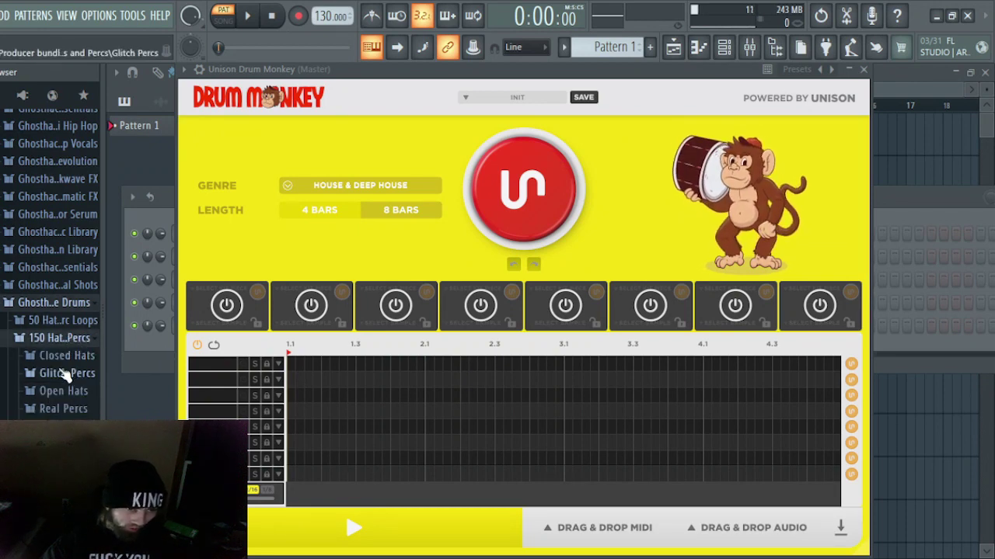
left_click_drag(77, 373, 71, 194)
- Audition several closed hat samples, including Ghosthack CH 5, CH 12 and CH 23
scroll(72, 194, "up", 2)
scroll(71, 200, "up", 2)
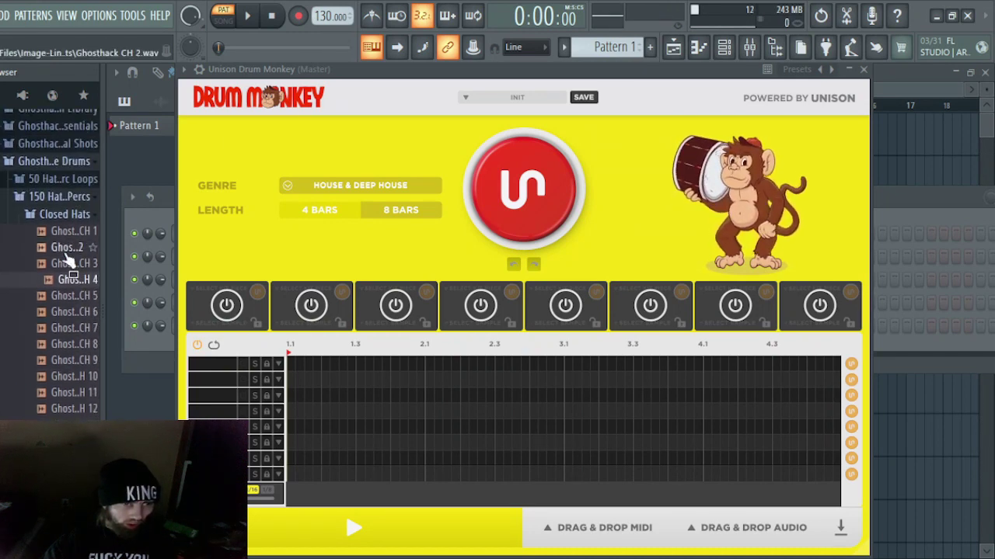
left_click(72, 295)
left_click(74, 404)
scroll(74, 404, "down", 4)
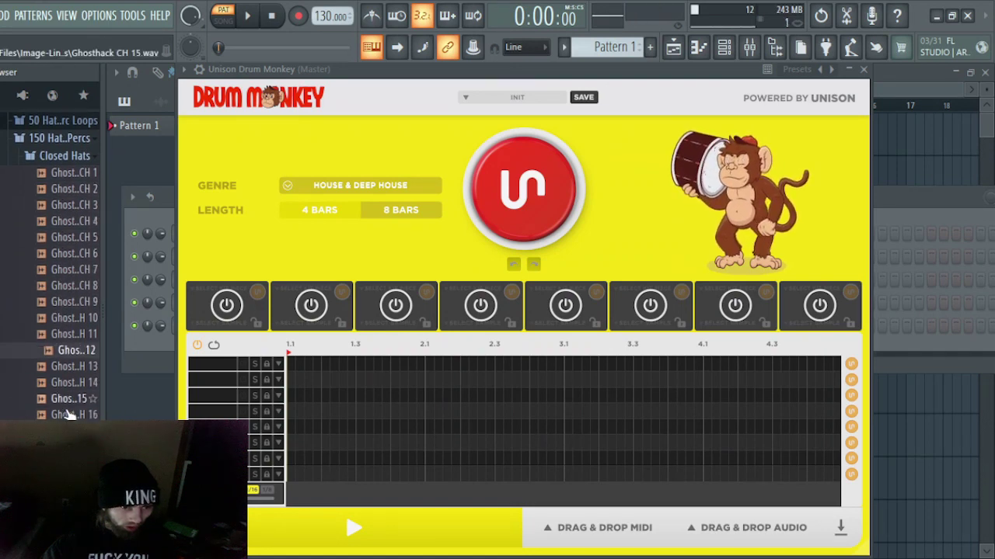
left_click(72, 394)
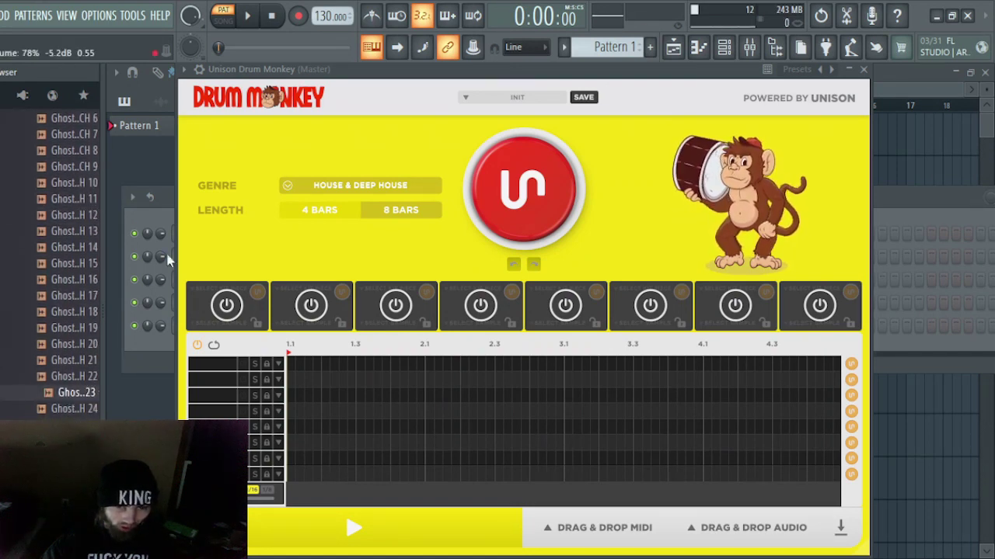
- Set the Drum Monkey genre to Trap and generate a drum groove
left_click(313, 190)
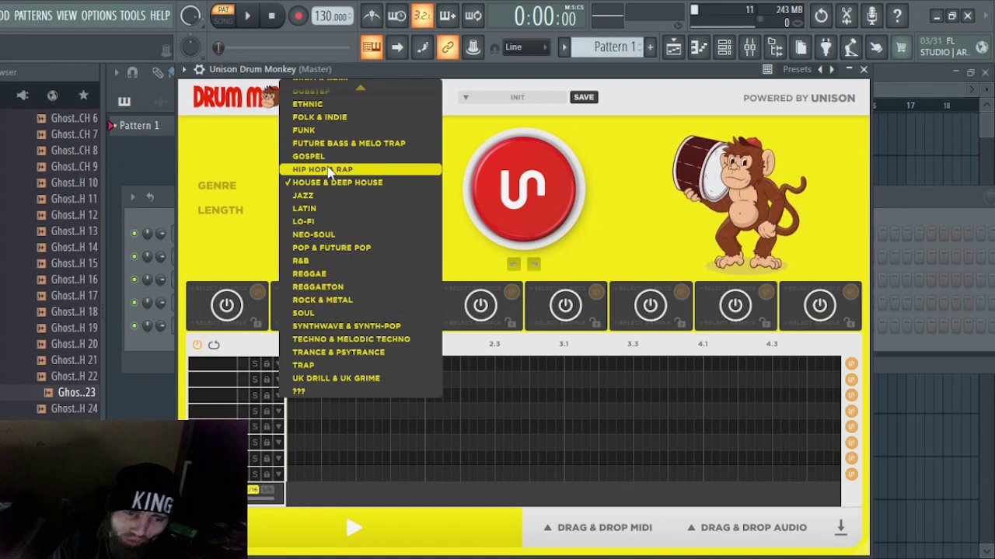
left_click(314, 366)
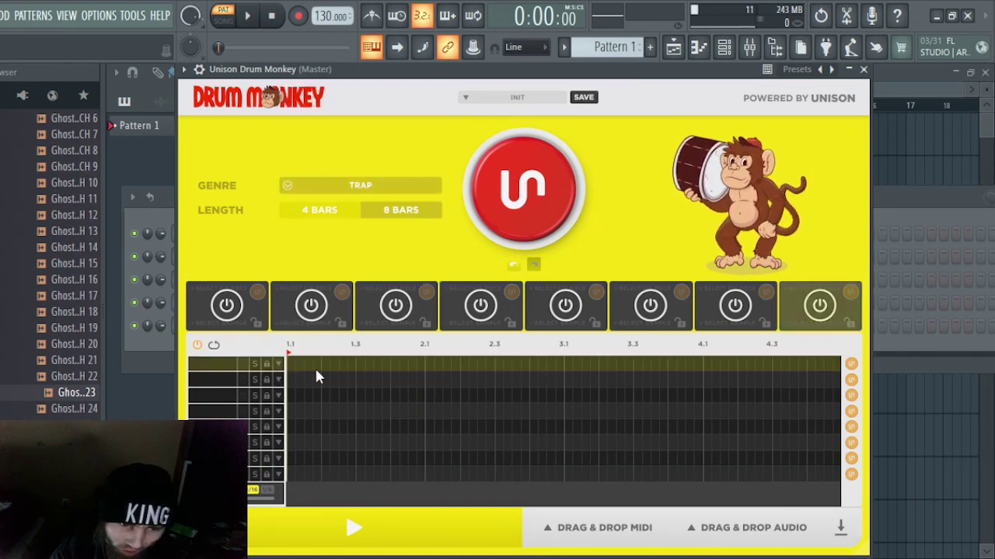
left_click(512, 212)
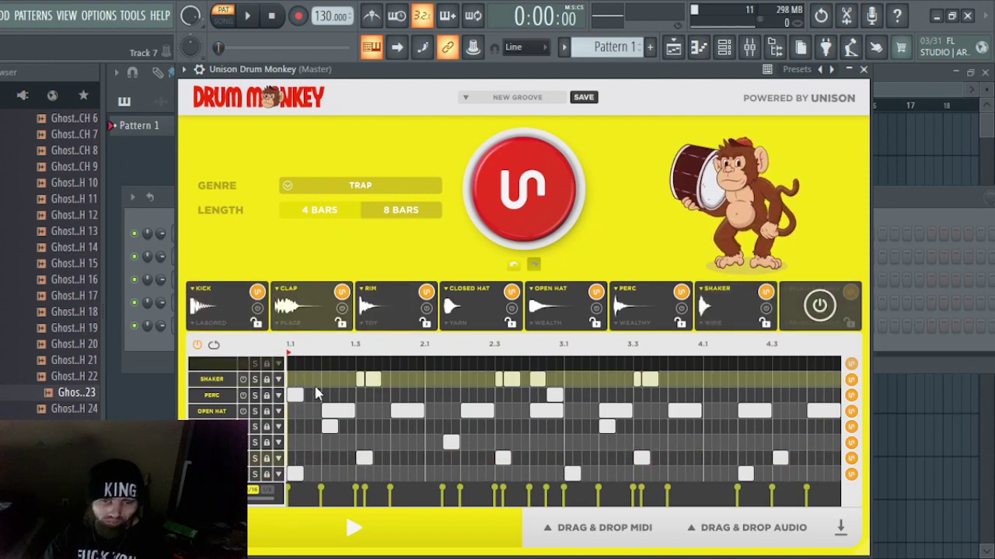
- Play the generated groove and replace it with a newly generated Trap groove
left_click(357, 531)
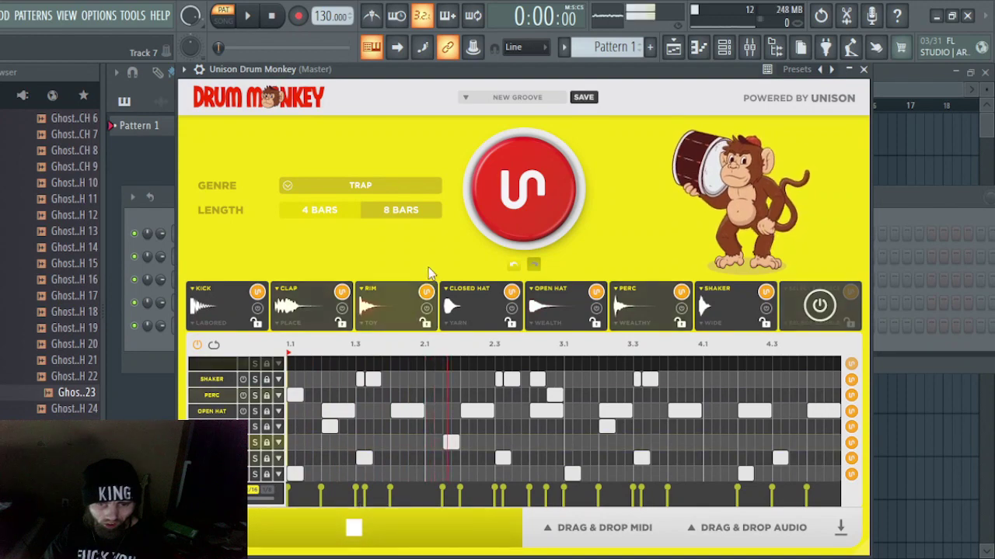
left_click(506, 212)
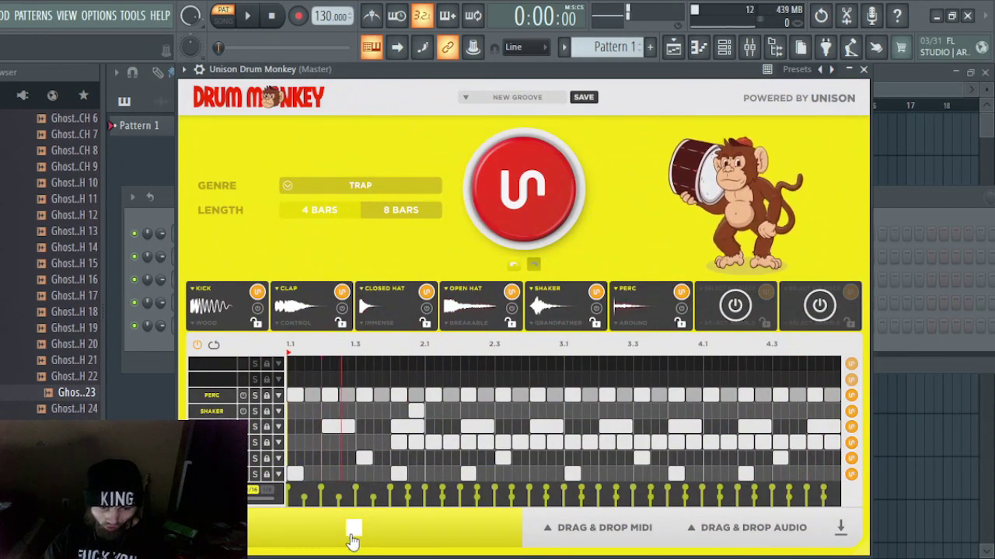
scroll(47, 311, "up", 6)
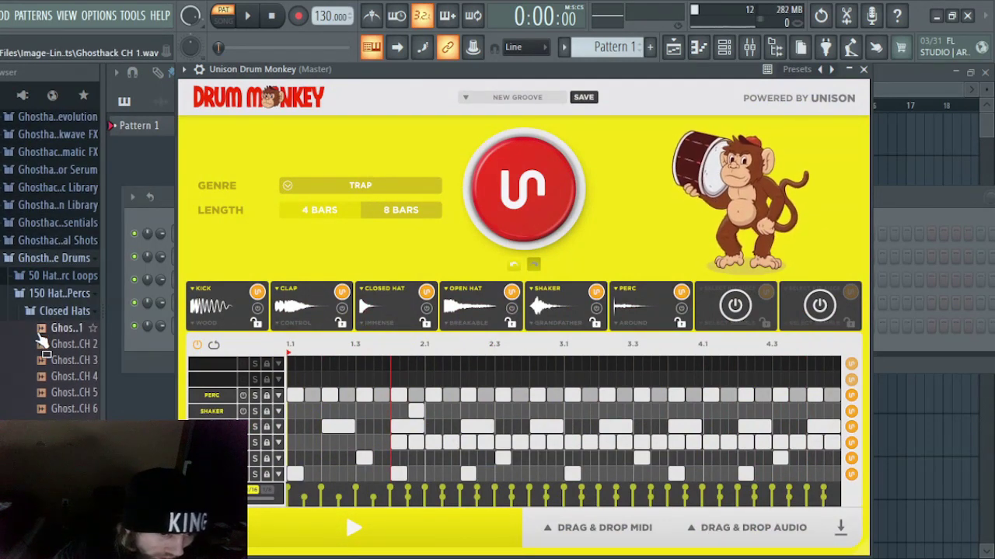
- Audition closed hat samples including Ghosthack CH 1, CH 2 and CH 11, and load Ghosthack CH 12 into Drum Monkey's Closed Hat track
left_click(43, 330)
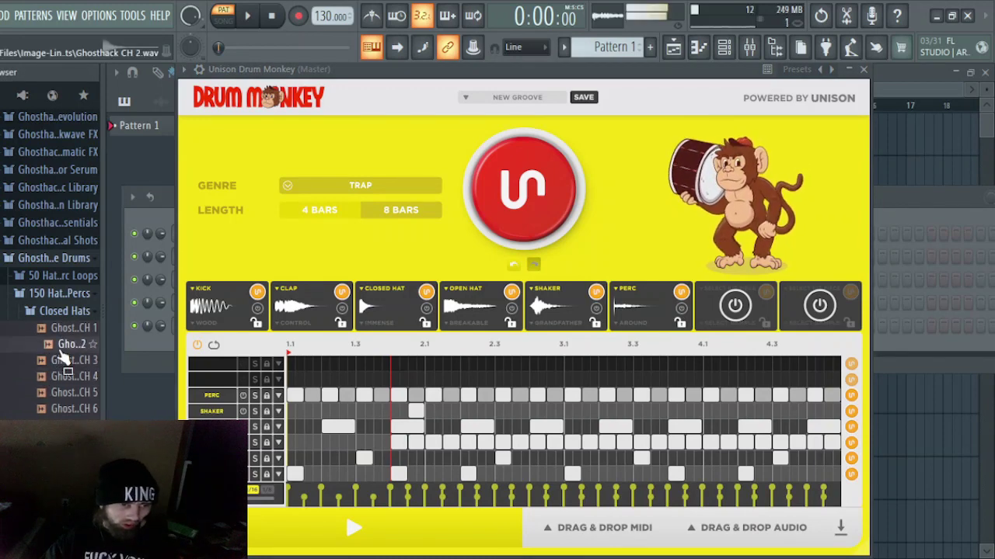
left_click(68, 334)
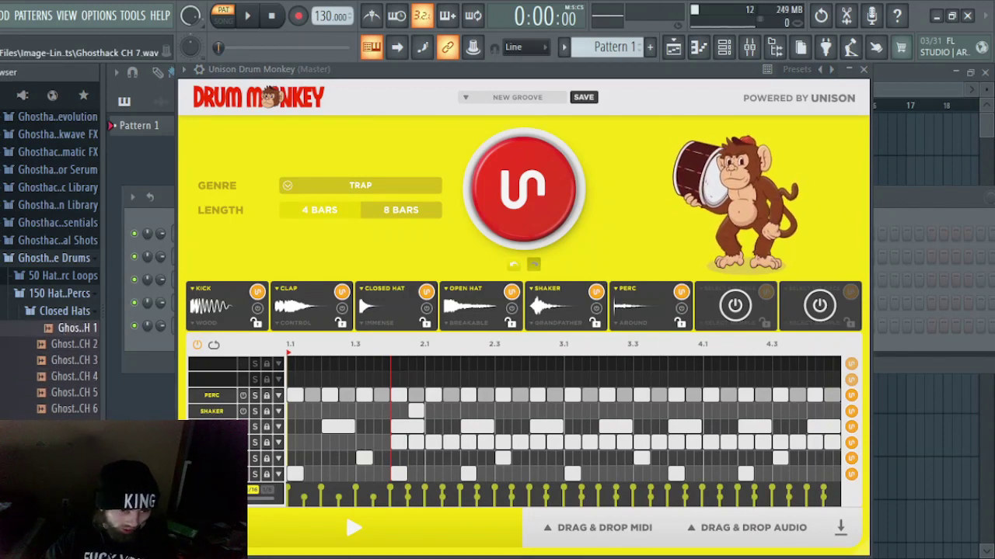
scroll(62, 365, "down", 2)
left_click(70, 396)
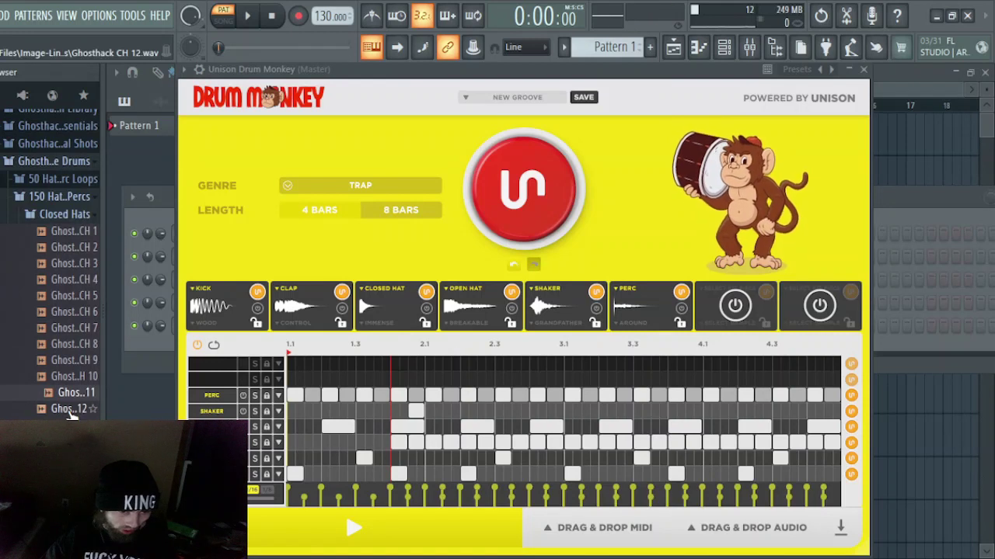
left_click(71, 410)
left_click_drag(71, 415, 265, 442)
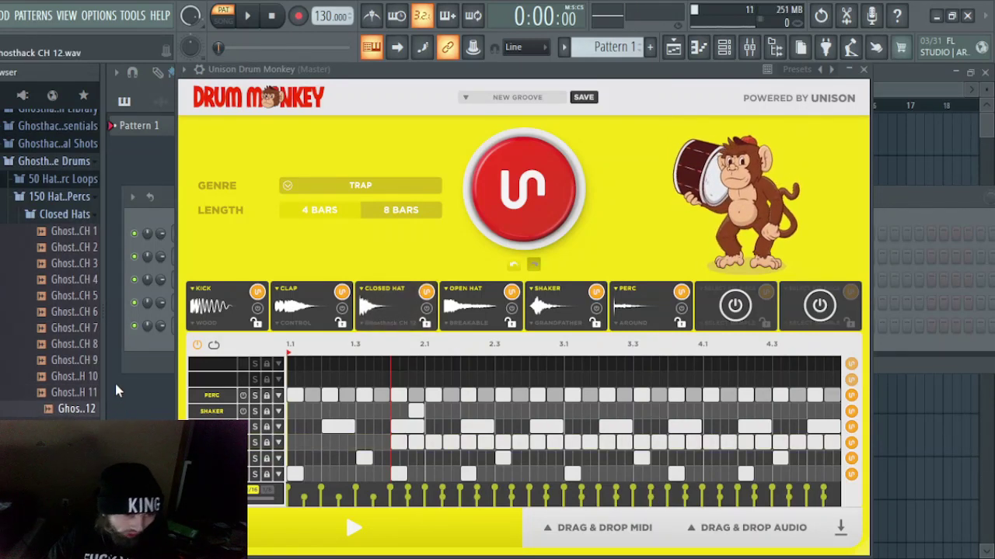
- Browse the remaining samples in the Closed Hats folder
left_click_drag(70, 344, 78, 231)
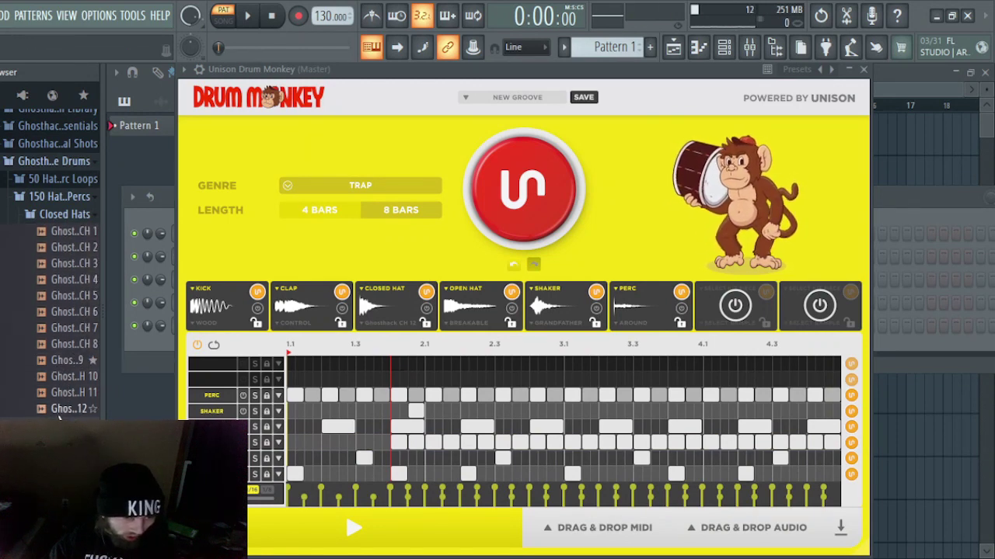
scroll(70, 349, "down", 3)
left_click_drag(72, 345, 71, 406)
scroll(66, 329, "up", 8)
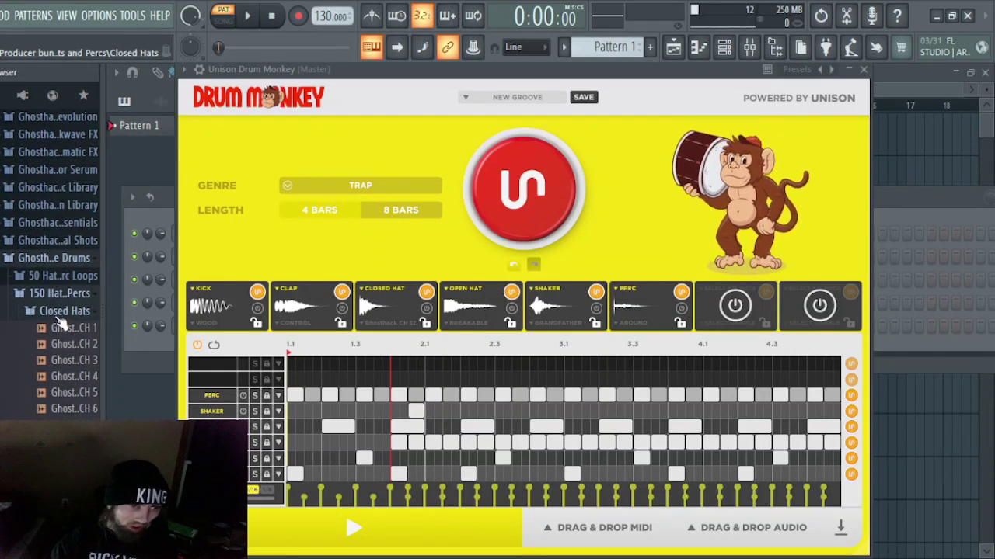
- Collapse the closed hats and percs folders and open the 808 Kicks folder inside 200 Kicks
left_click(64, 310)
left_click(62, 293)
left_click(54, 329)
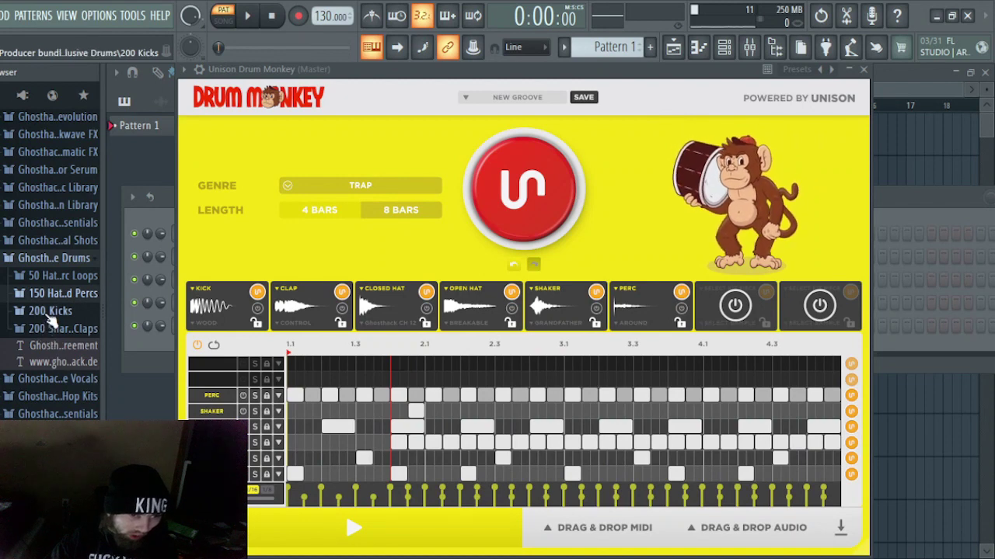
left_click(51, 311)
left_click(48, 332)
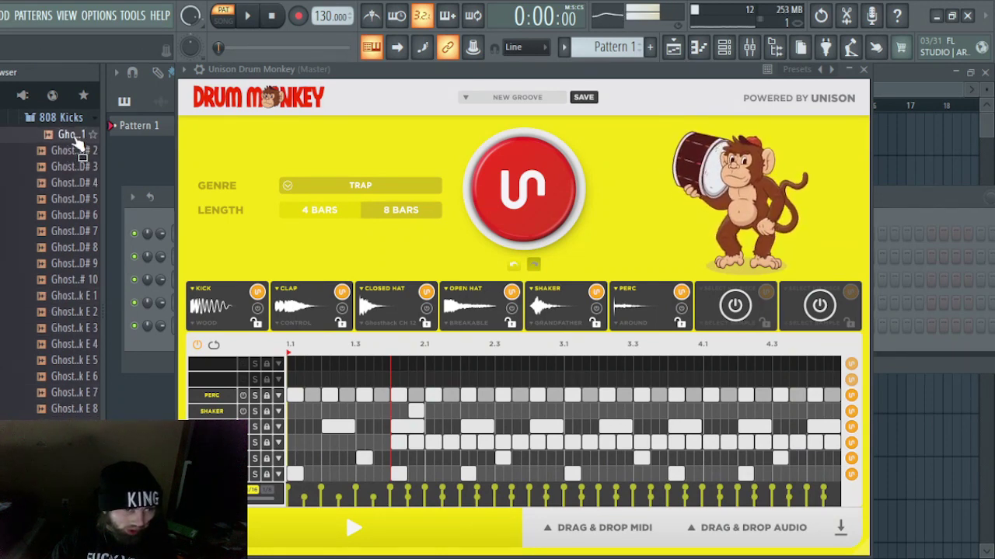
- Audition the 808 kick samples and open Ghosthack 808 Kick F# 10 in Edison
scroll(46, 353, "down", 6)
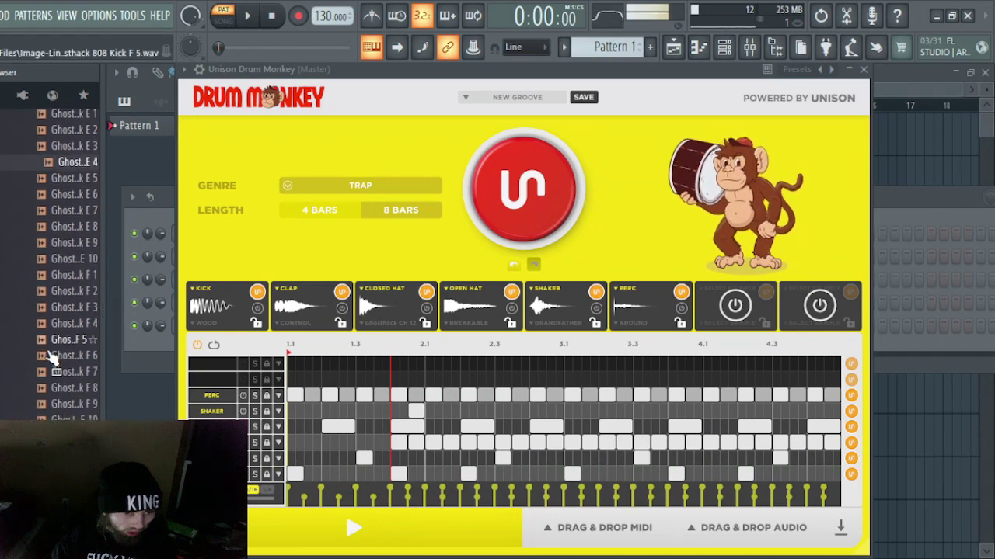
scroll(48, 365, "down", 7)
scroll(53, 370, "up", 5)
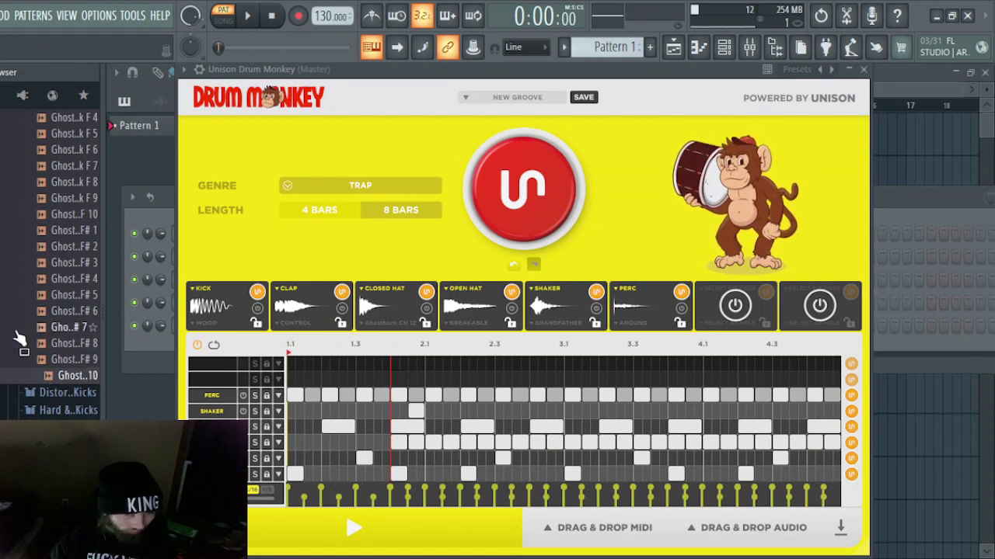
left_click(58, 376)
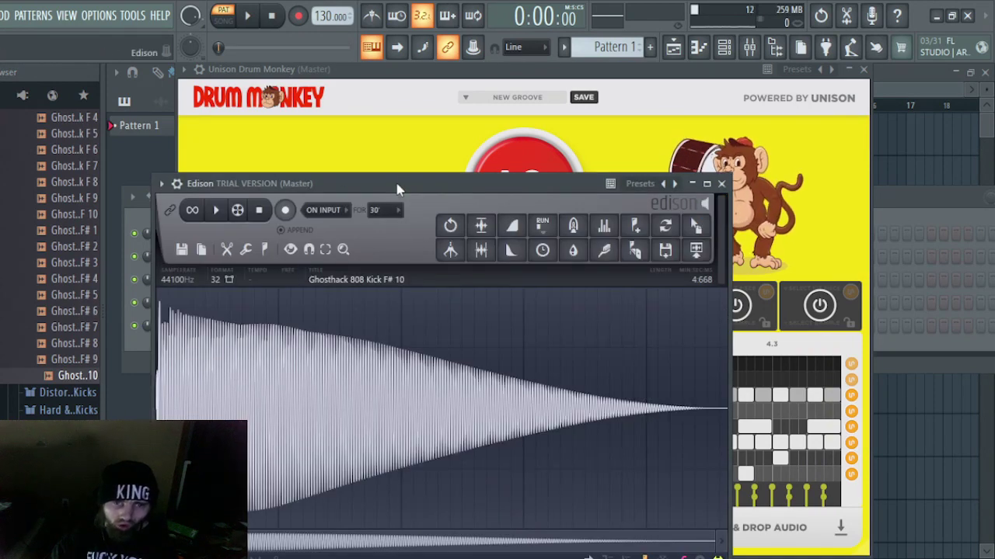
- Select opening sections of the 808 kick waveform, up to about 0.72 seconds, play them back and close Edison
left_click_drag(397, 187, 428, 71)
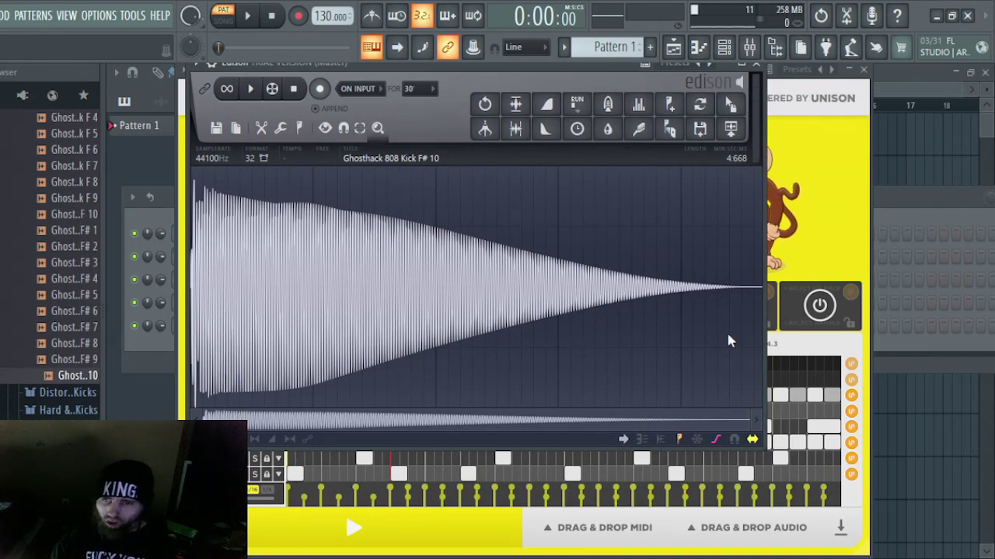
left_click_drag(729, 340, 460, 264)
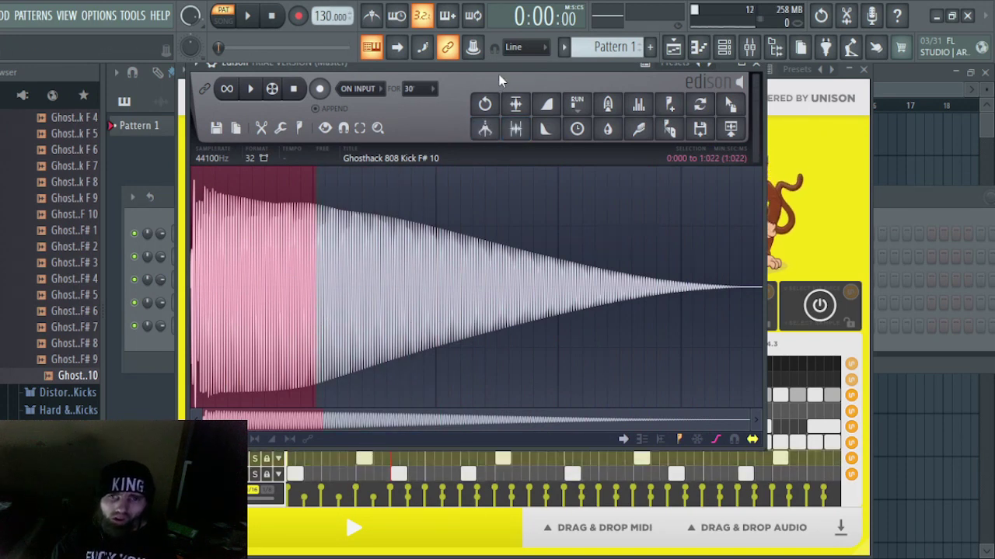
left_click_drag(500, 80, 501, 105)
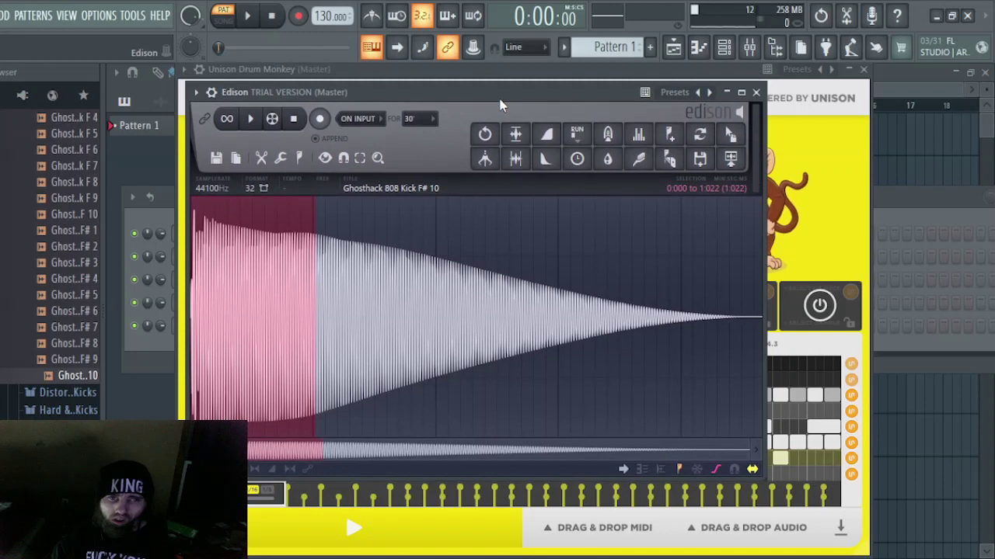
left_click(262, 124)
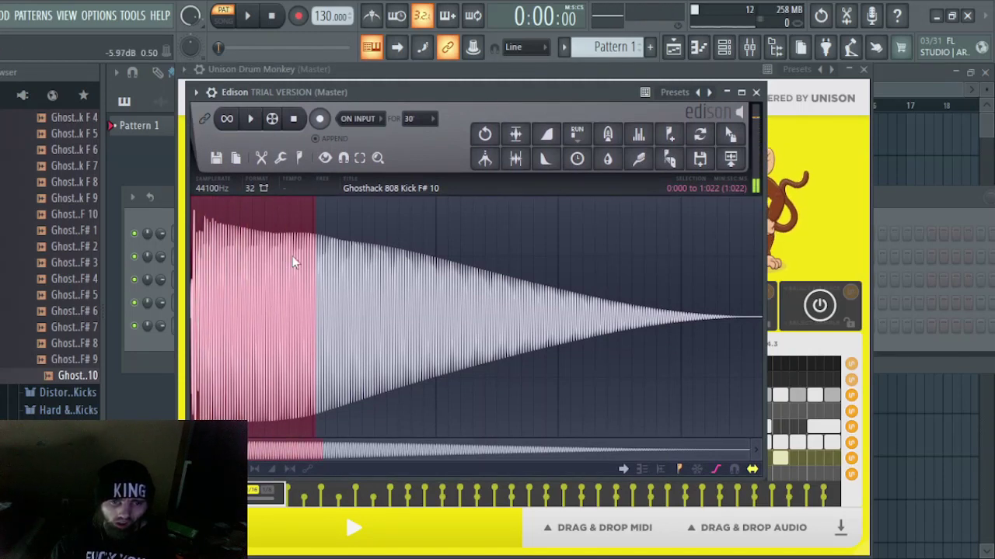
left_click_drag(311, 266, 312, 275)
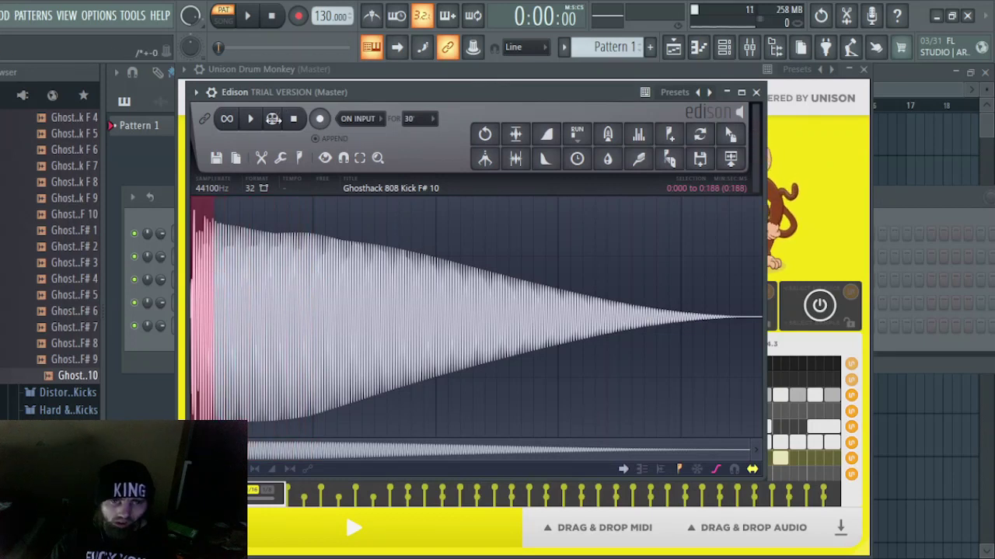
left_click(252, 120)
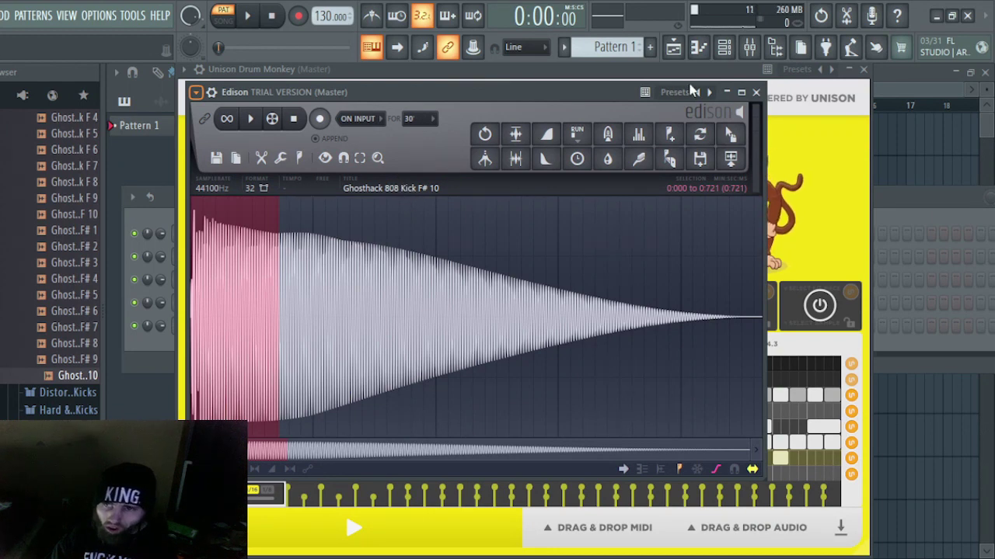
left_click(765, 94)
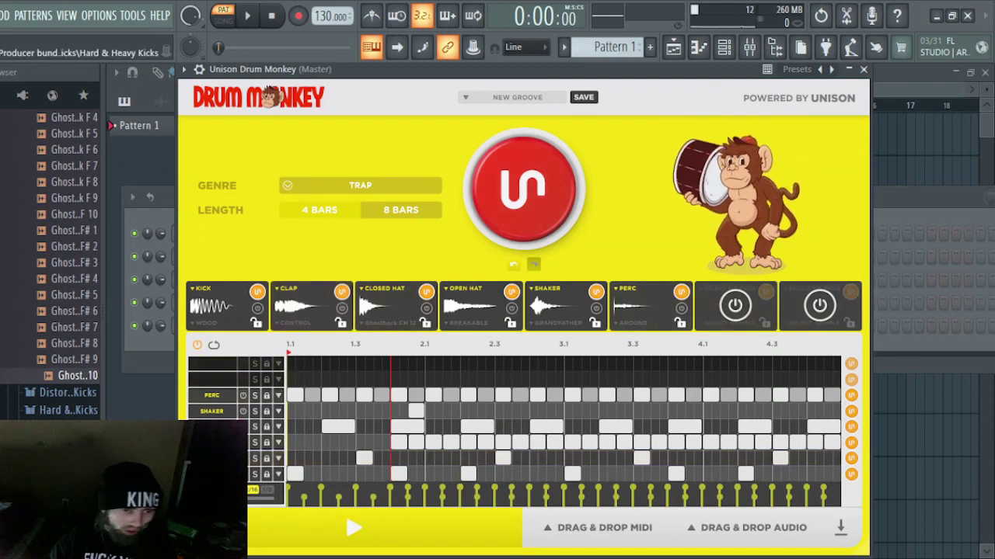
- Collapse the 808 Kicks and Exclusive Drums folders and check the Shots pack containing the Dry and Processed folders
scroll(51, 257, "up", 5)
scroll(54, 256, "up", 7)
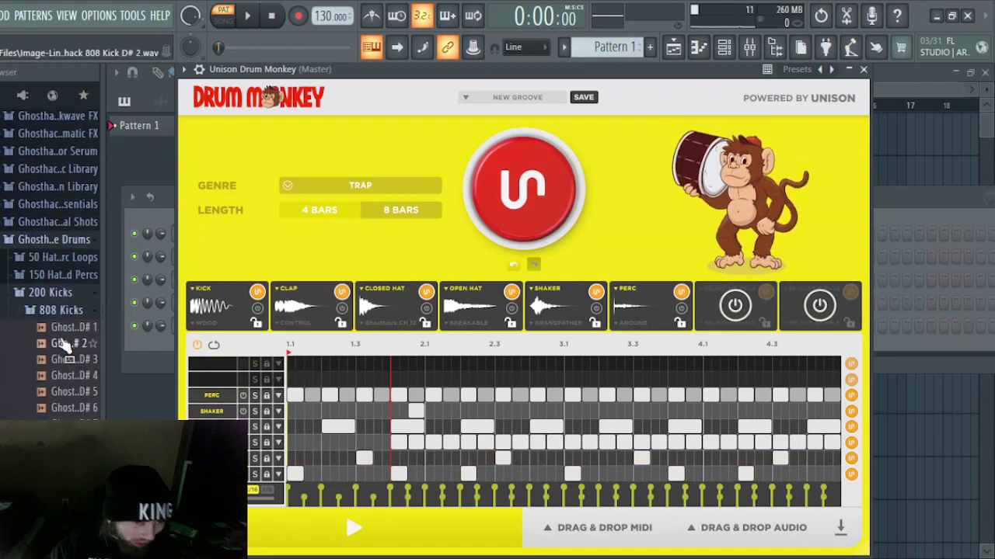
left_click(59, 310)
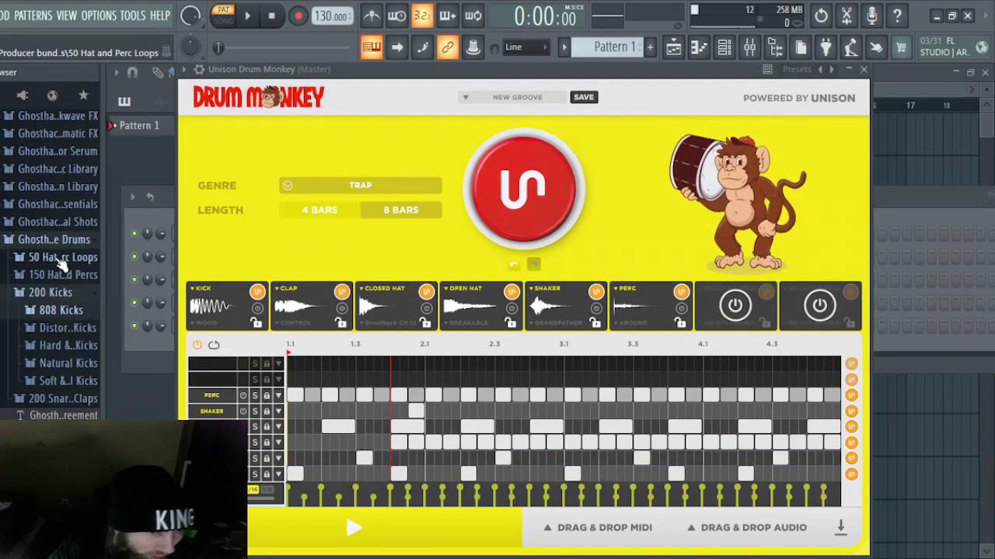
left_click(55, 240)
left_click(62, 222)
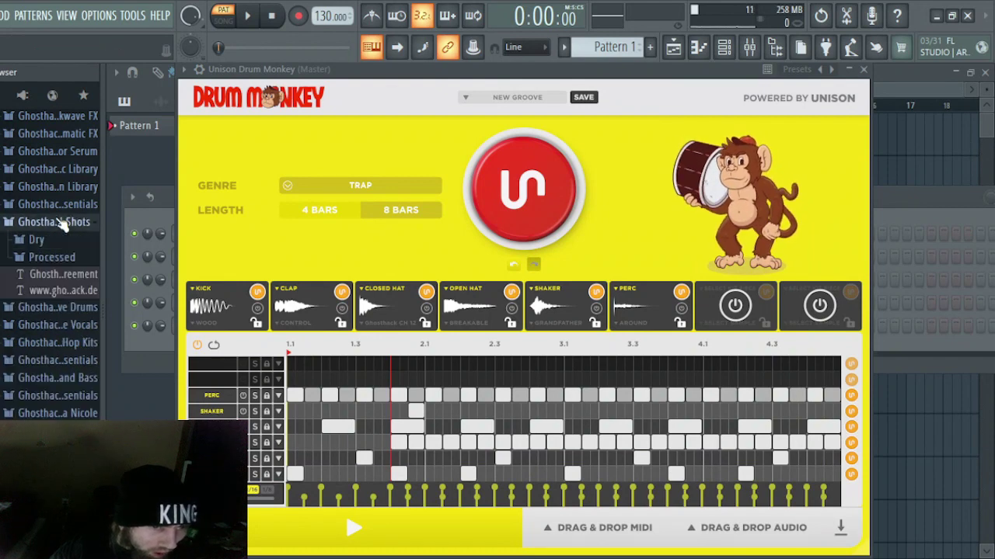
left_click(62, 223)
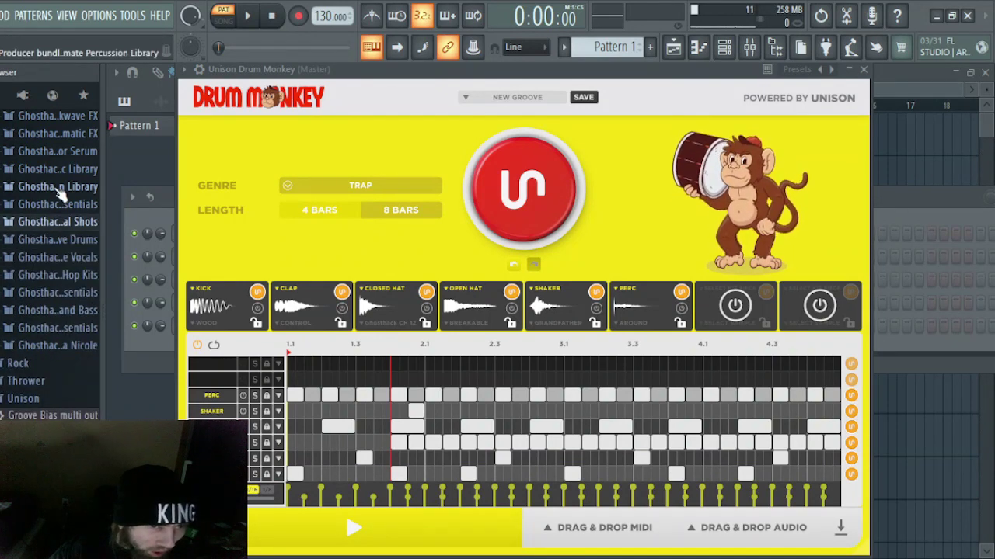
- Load Ghosthack Foley (18) from the percussion library's one shots into Drum Monkey's Perc track and play the groove
left_click(59, 188)
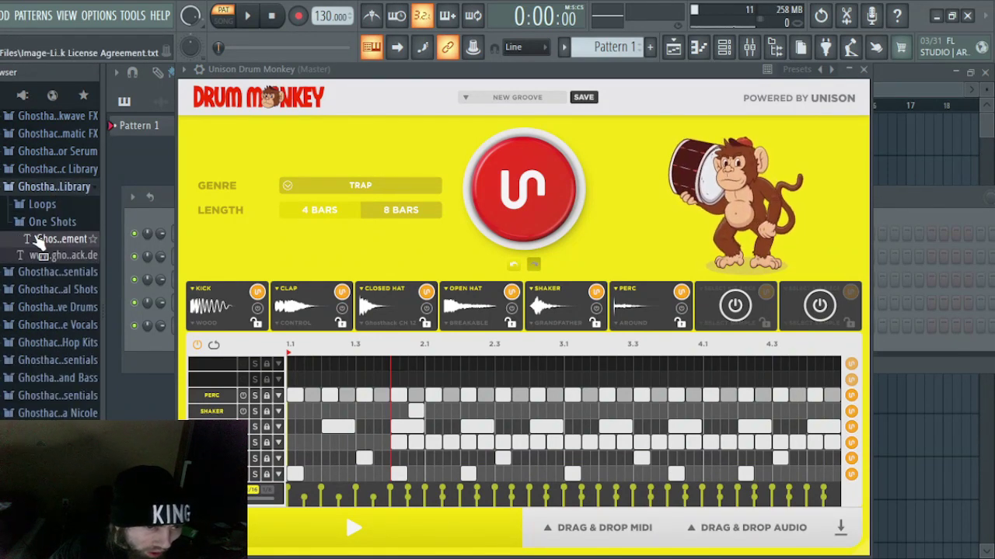
left_click(38, 223)
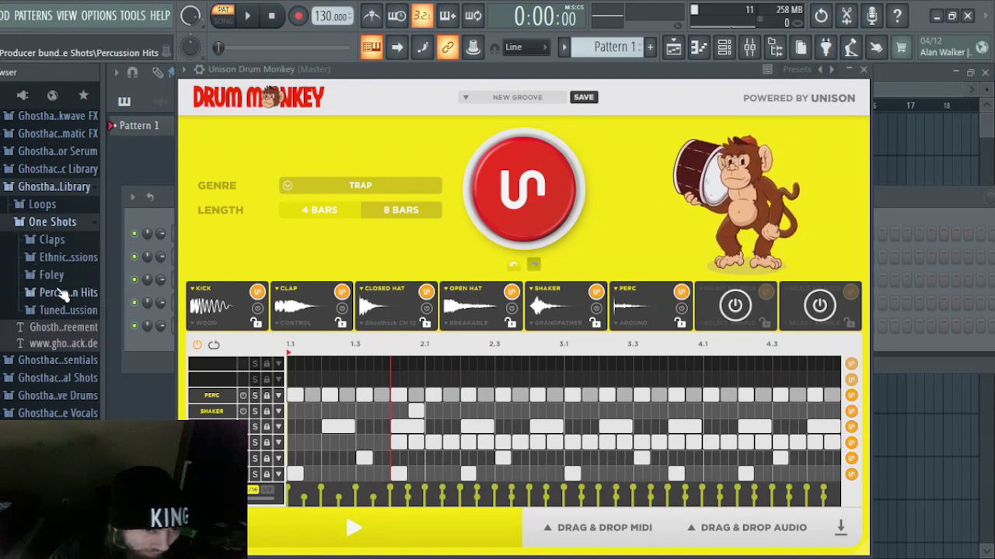
left_click(50, 274)
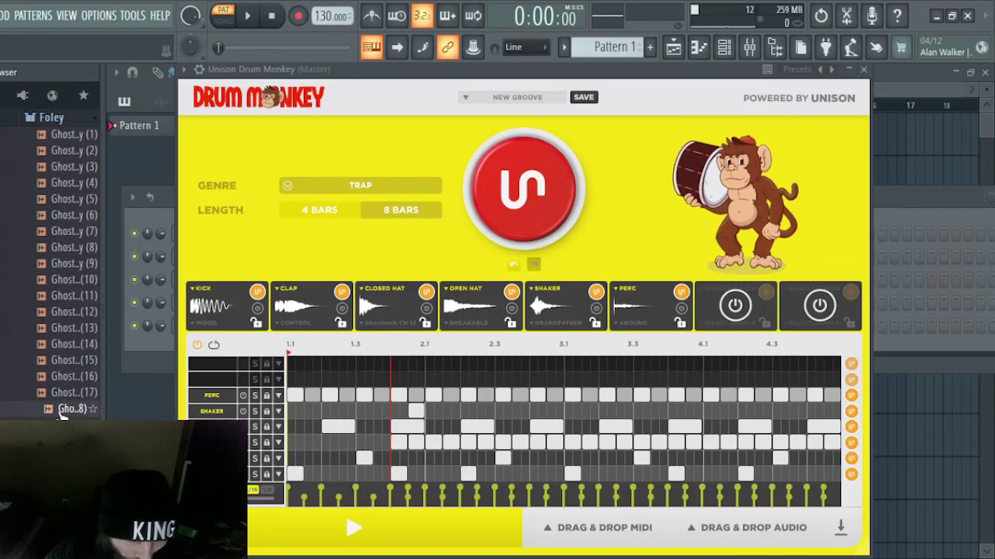
left_click_drag(62, 416, 214, 405)
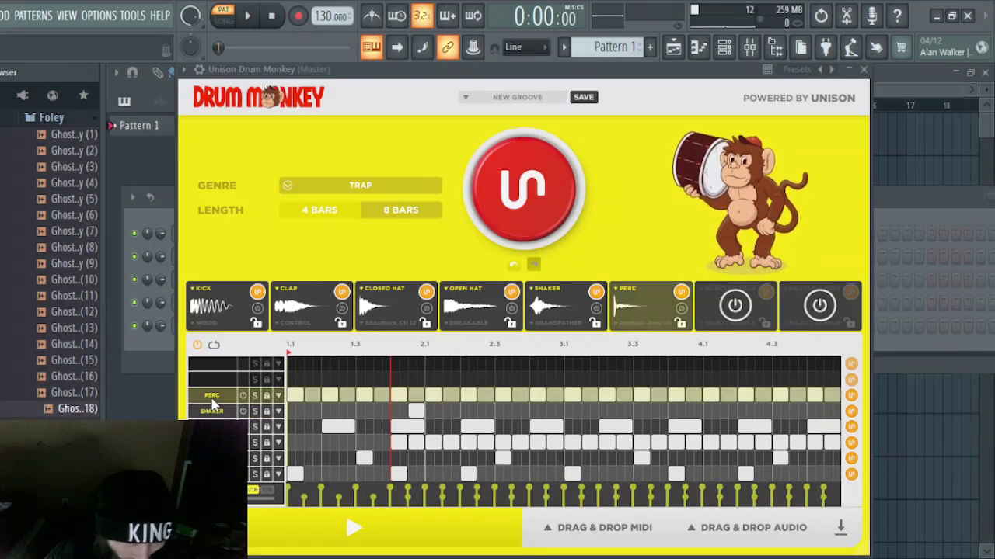
left_click(349, 540)
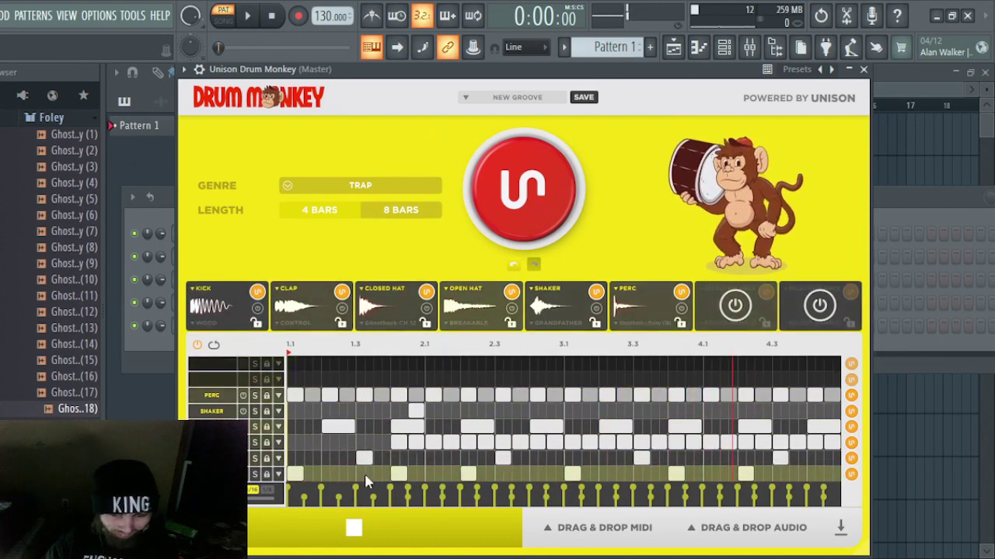
left_click(355, 527)
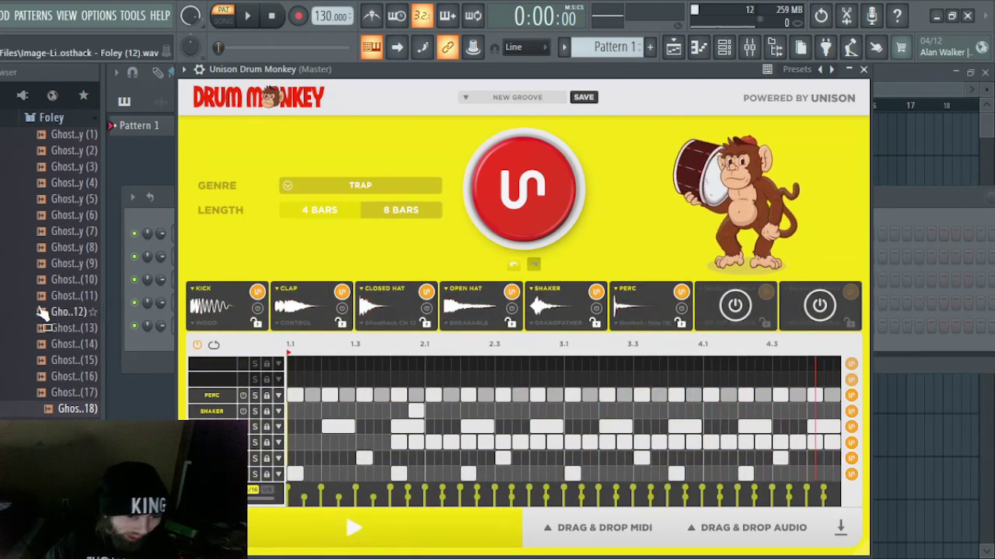
- Leave the percussion library and open the Claps folder of the Ghosthack Trap Essentials pack
scroll(42, 313, "up", 10)
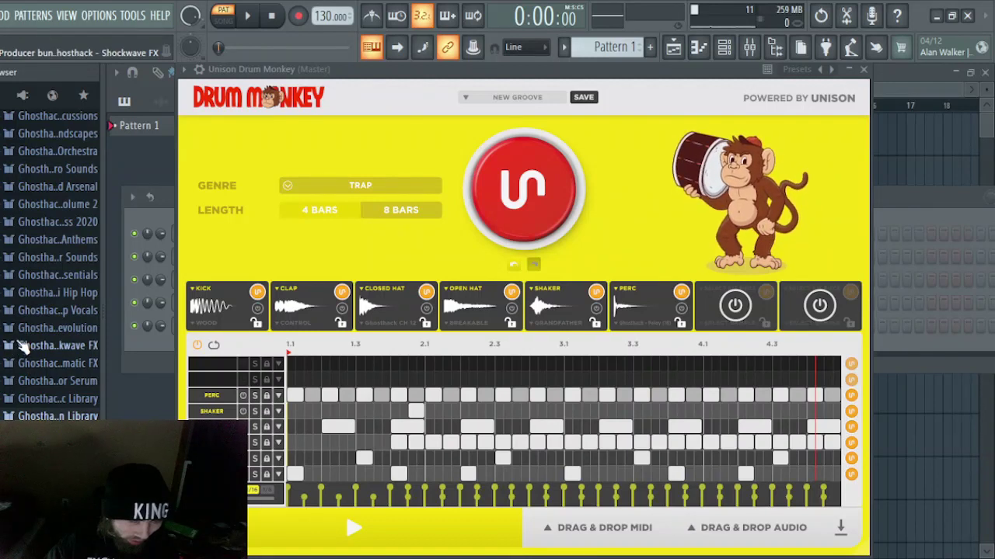
left_click(19, 278)
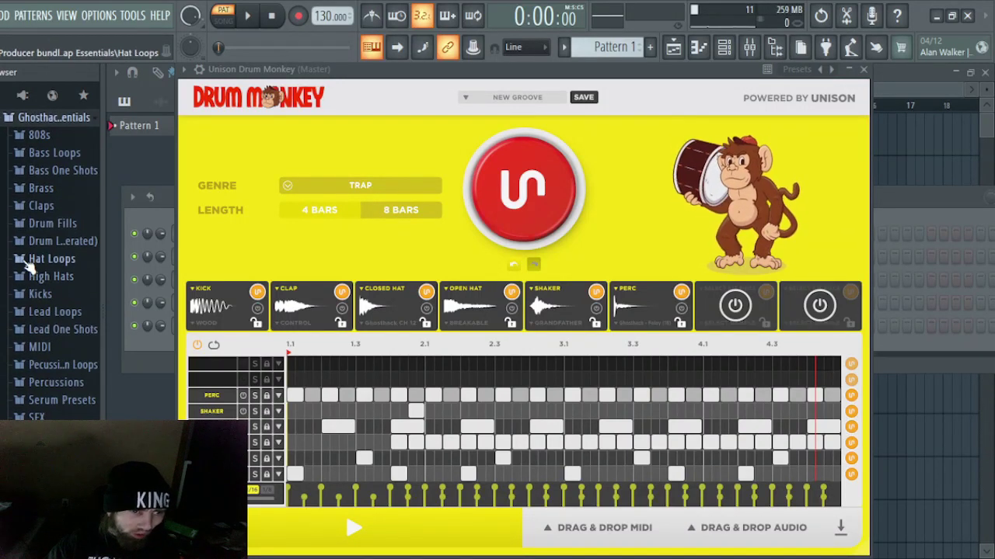
left_click(33, 205)
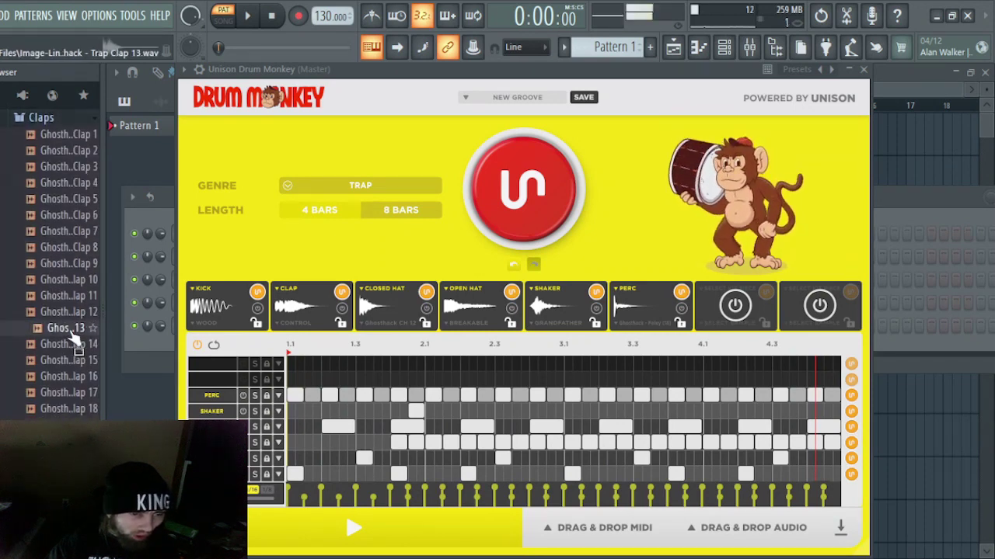
- Audition the last samples in the Claps folder, from Trap Clap 26 to 29 and the Snap
scroll(51, 396, "down", 8)
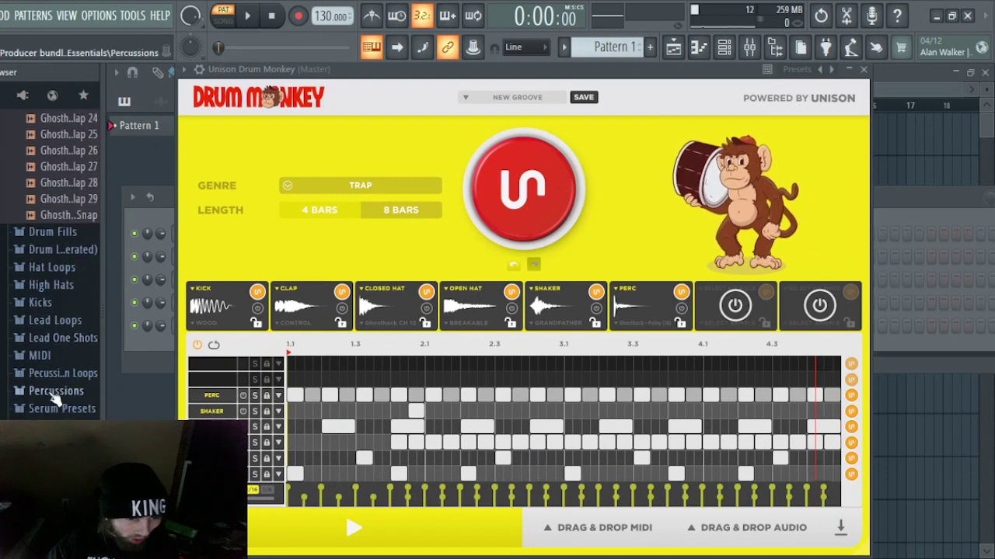
scroll(53, 395, "up", 4)
left_click(49, 346)
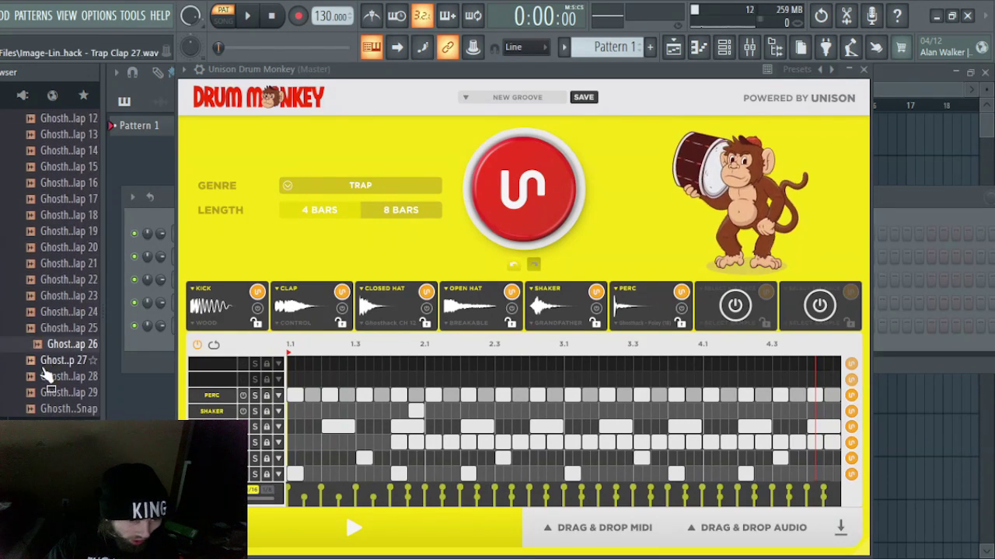
left_click(48, 378)
left_click(50, 393)
left_click(52, 409)
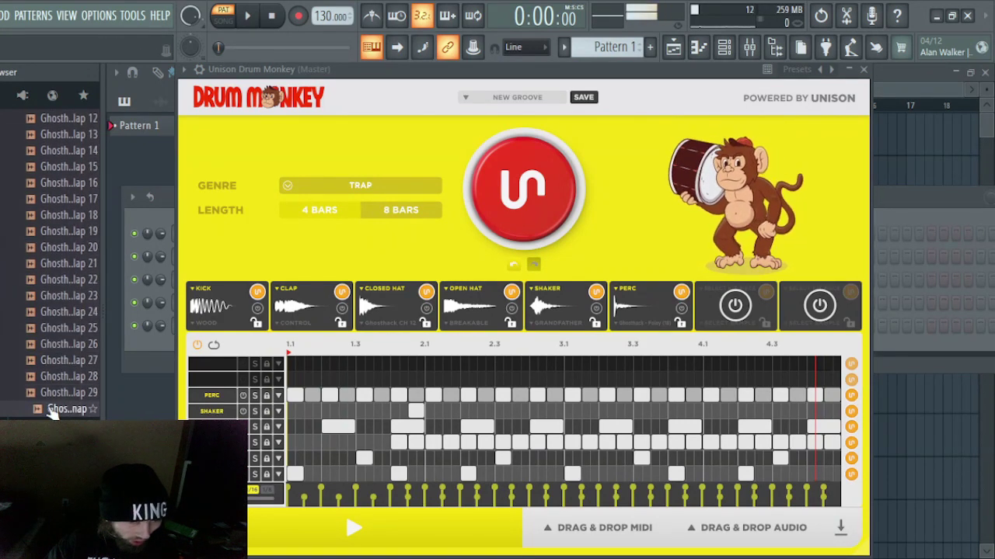
left_click(50, 393)
left_click(49, 378)
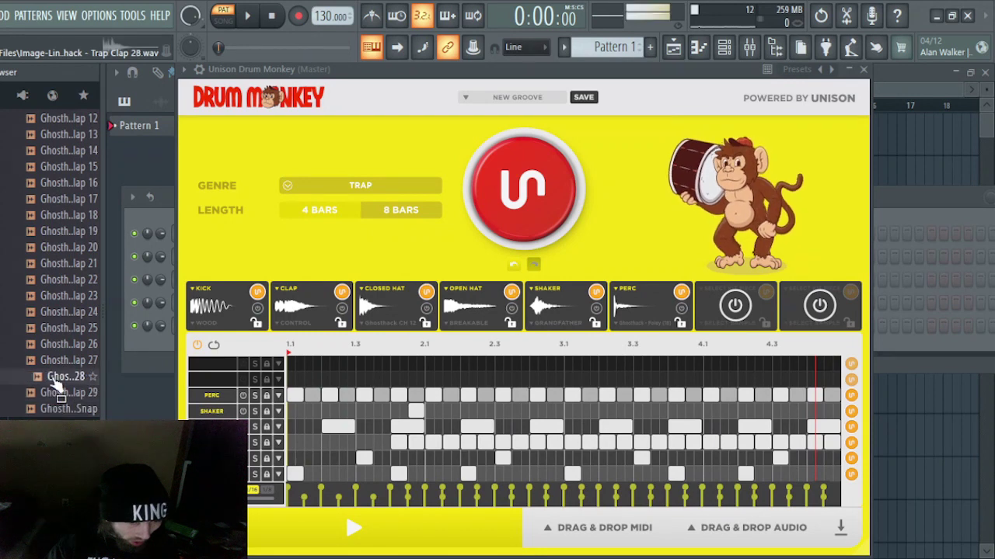
- Audition Trap Clap 24 and 25 and load Trap Clap 25 into Drum Monkey's Clap track
left_click(56, 329)
left_click(56, 313)
left_click(59, 330)
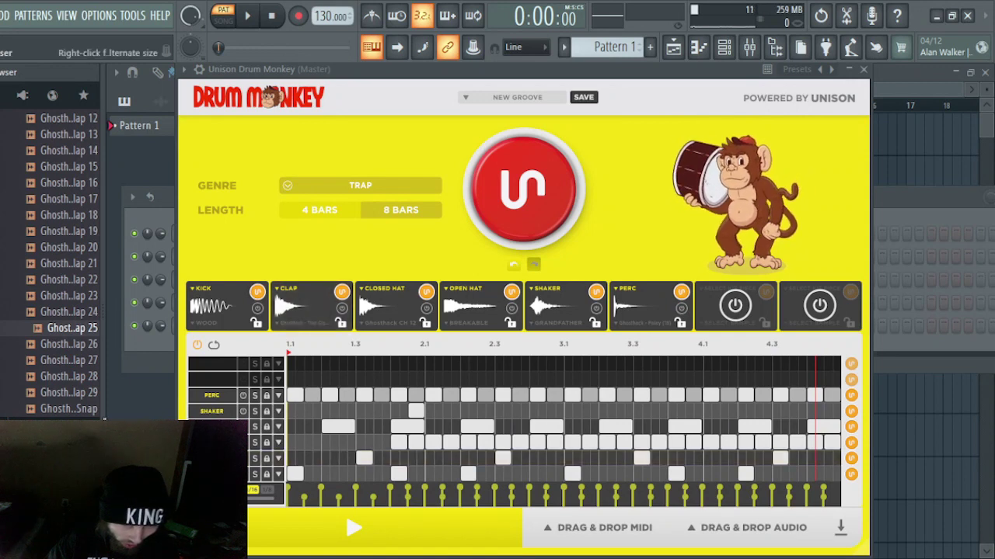
- Open the 808s folder of the Ghosthack Trap Essentials pack, audition Trap 808 E 6, and leave the pack
scroll(45, 344, "up", 10)
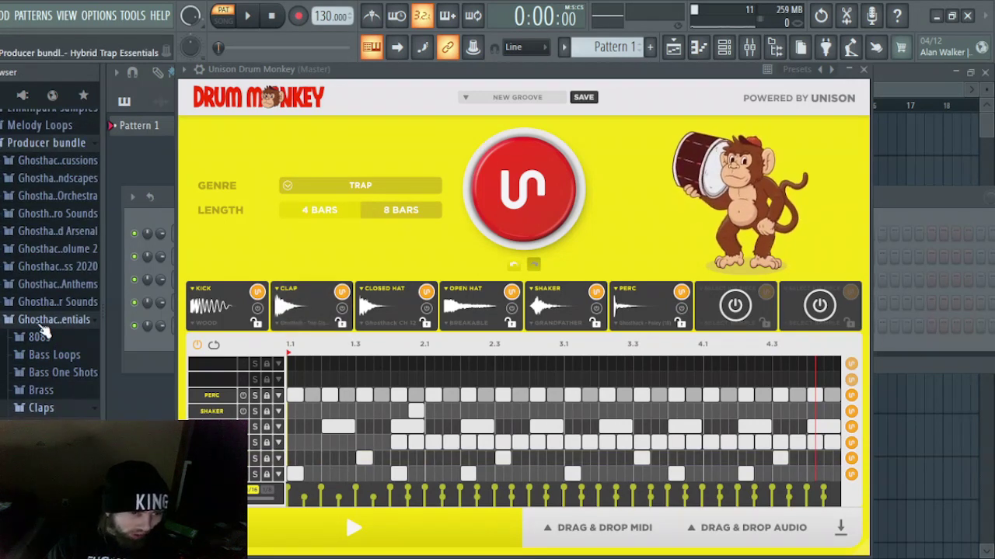
left_click(36, 336)
left_click(43, 347)
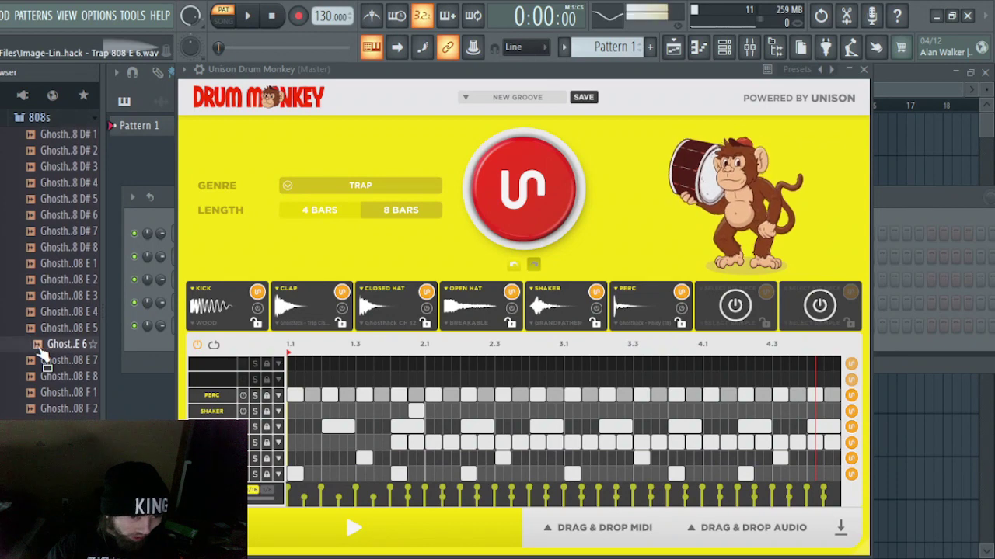
scroll(43, 351, "up", 8)
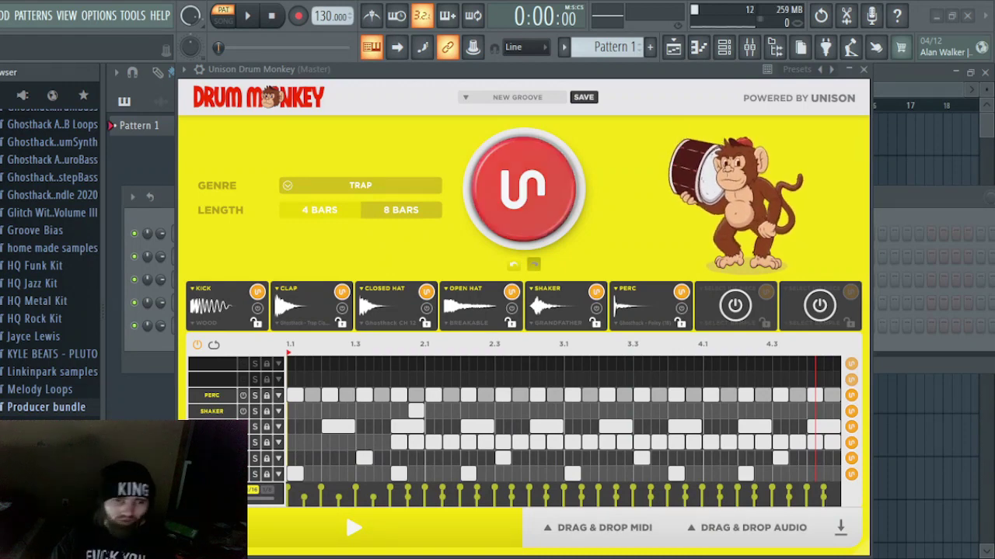
- Open the KYLE BEATS - PLUTO folder, preview the PayaFee melody loop in G minor, and collapse the folder
left_click(46, 353)
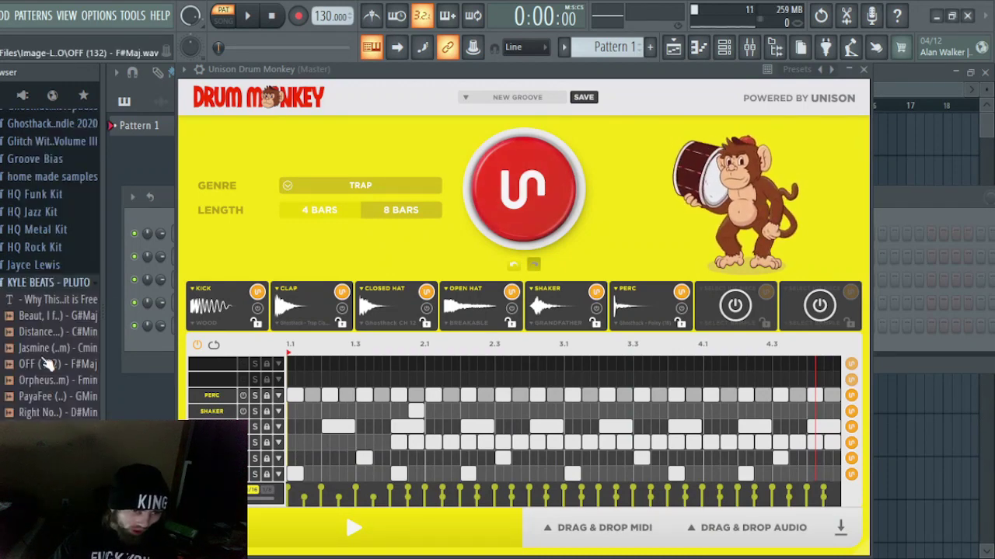
left_click(44, 355)
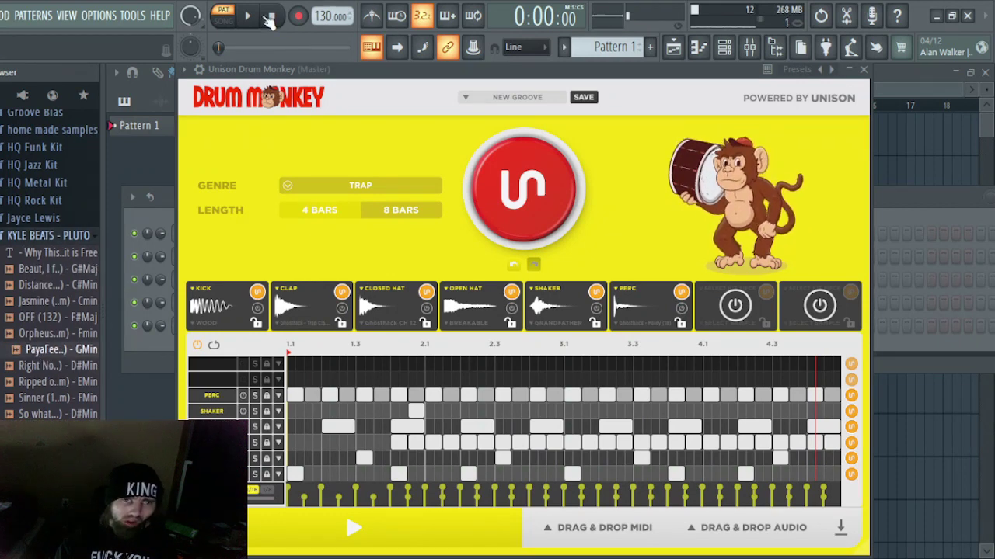
left_click(54, 236)
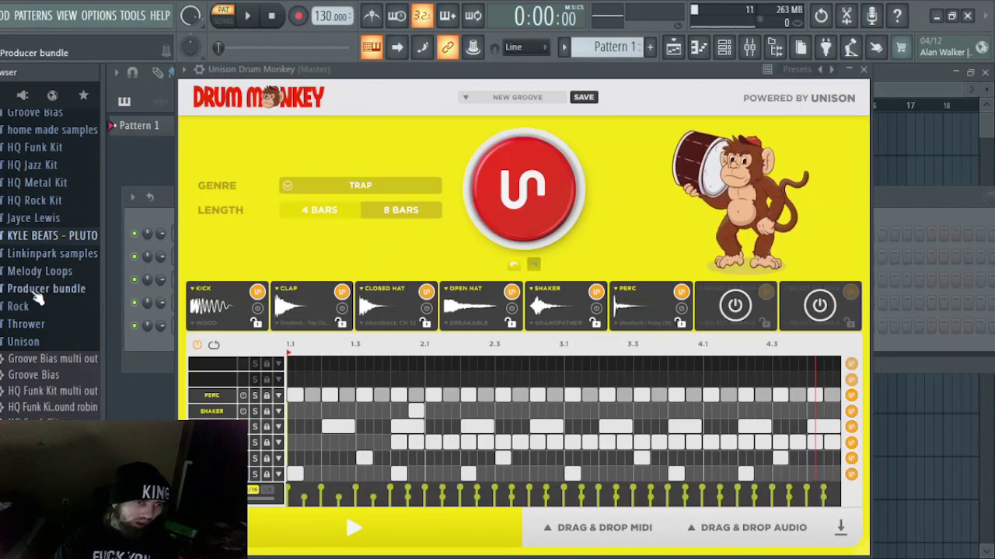
- Find the ANDROMEDA pack among the drum kits and open its 808 folder
scroll(37, 295, "up", 3)
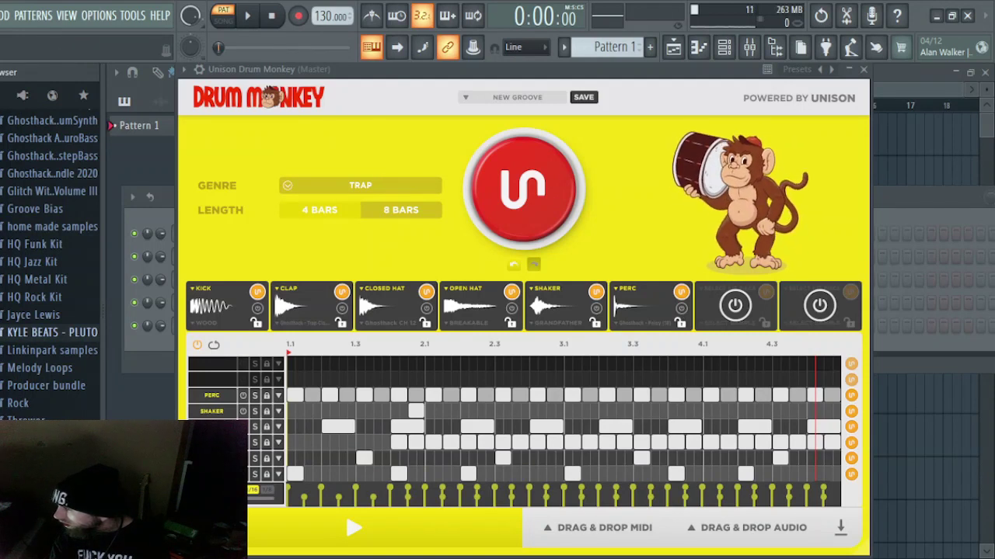
scroll(31, 322, "down", 5)
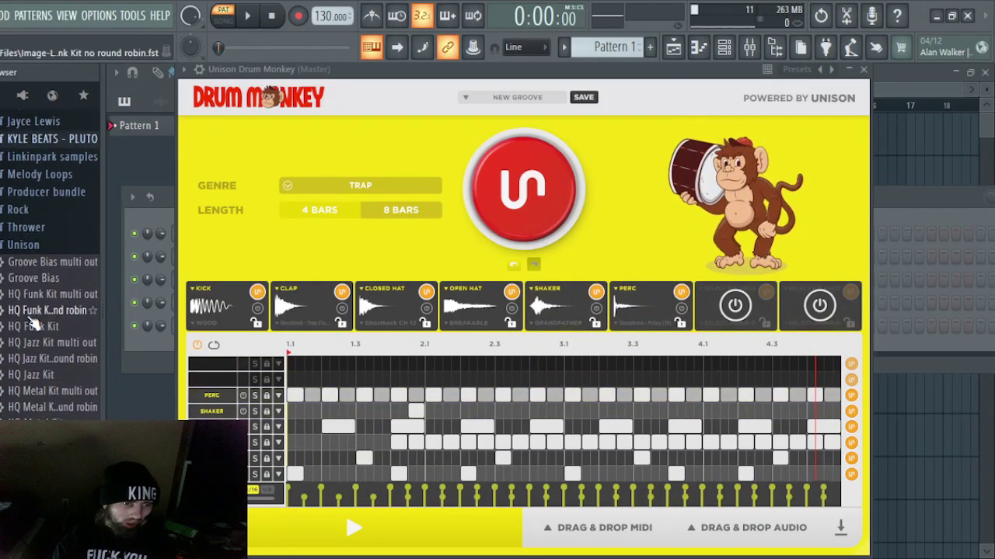
scroll(32, 323, "up", 3)
scroll(74, 335, "down", 20)
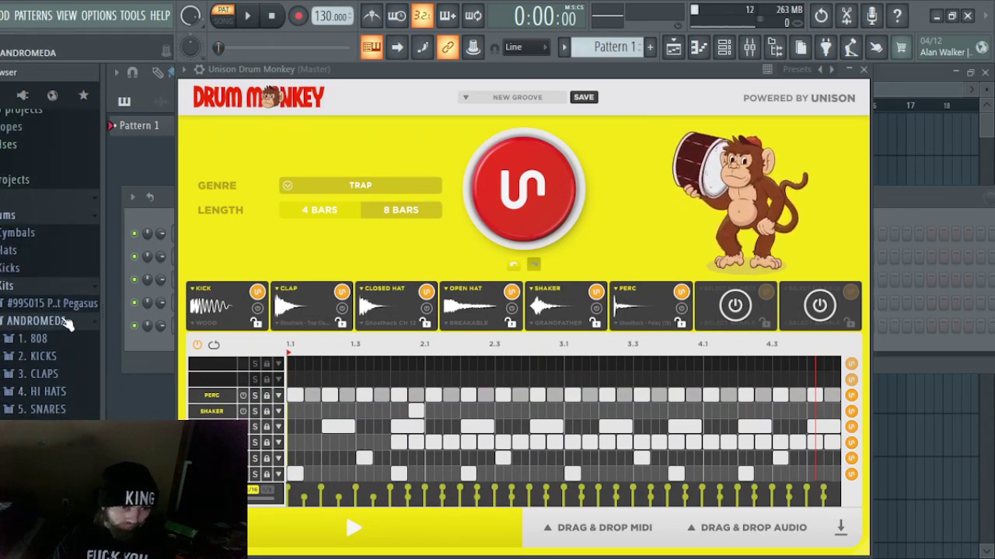
left_click(54, 347)
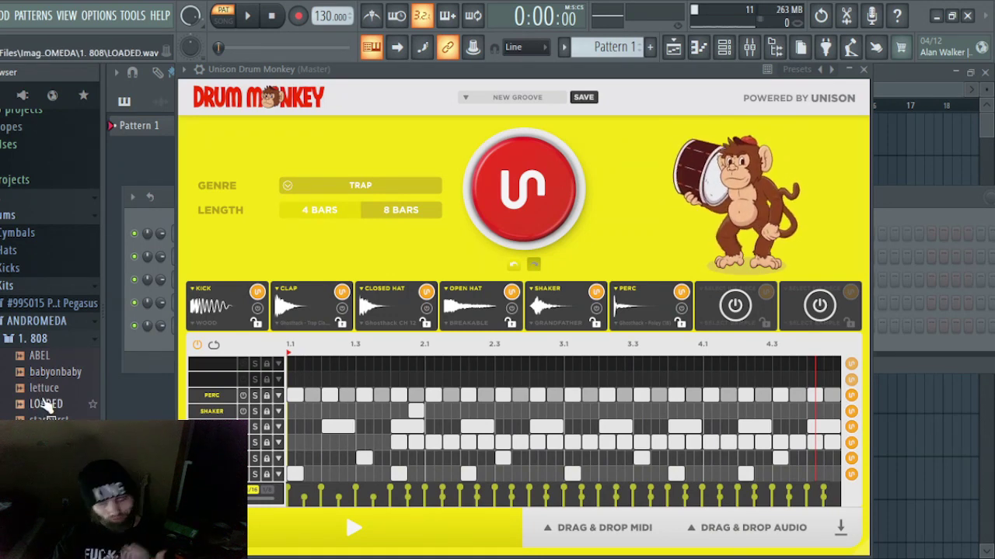
- Audition the ANDROMEDA 808 samples and load babyonbaby into Drum Monkey's Kick track
scroll(40, 389, "down", 3)
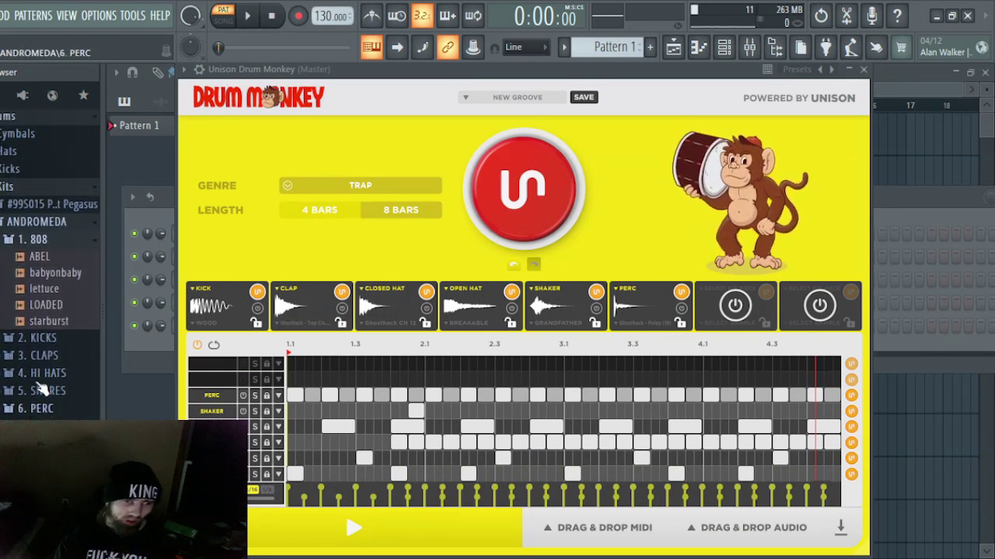
left_click(54, 244)
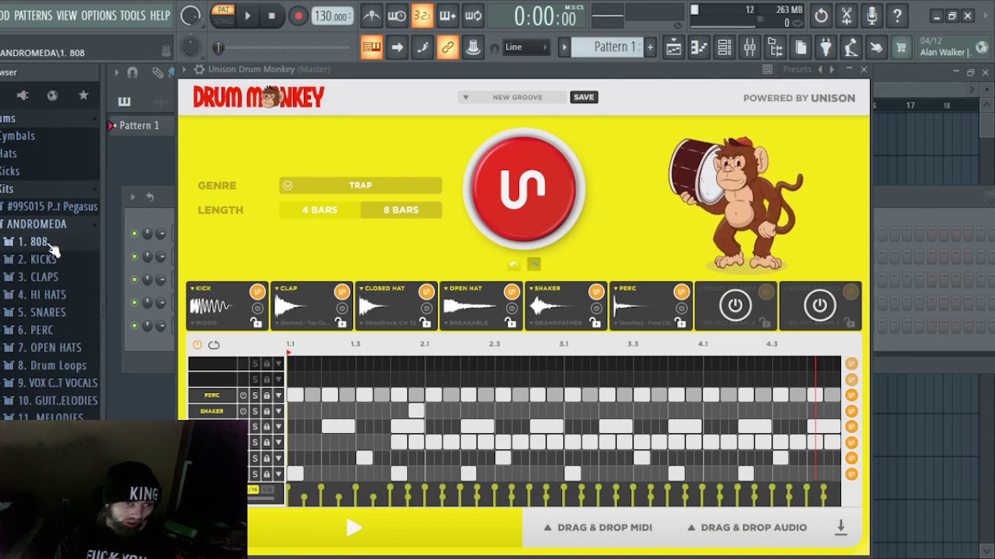
left_click(55, 244)
left_click(47, 276)
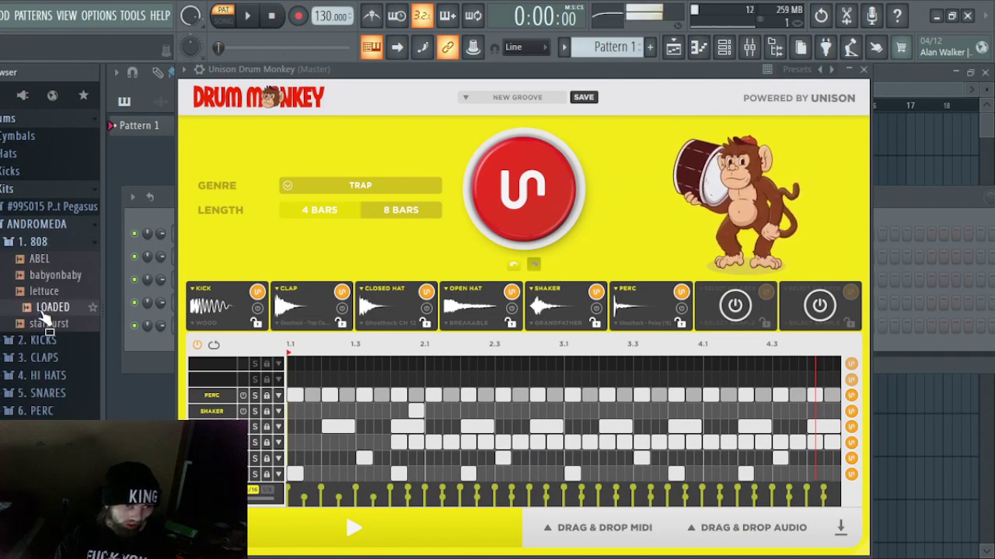
left_click(47, 291)
left_click(49, 278)
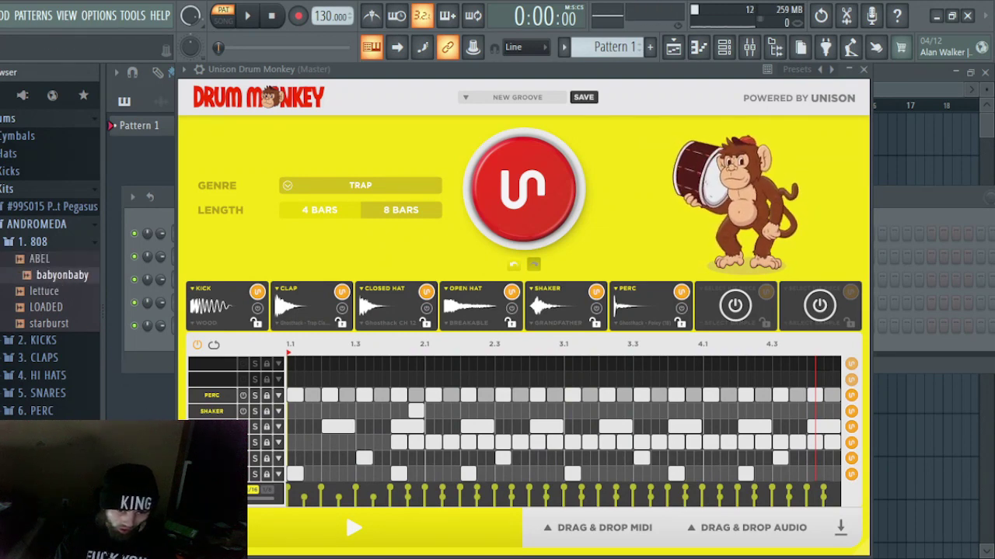
left_click_drag(62, 275, 225, 307)
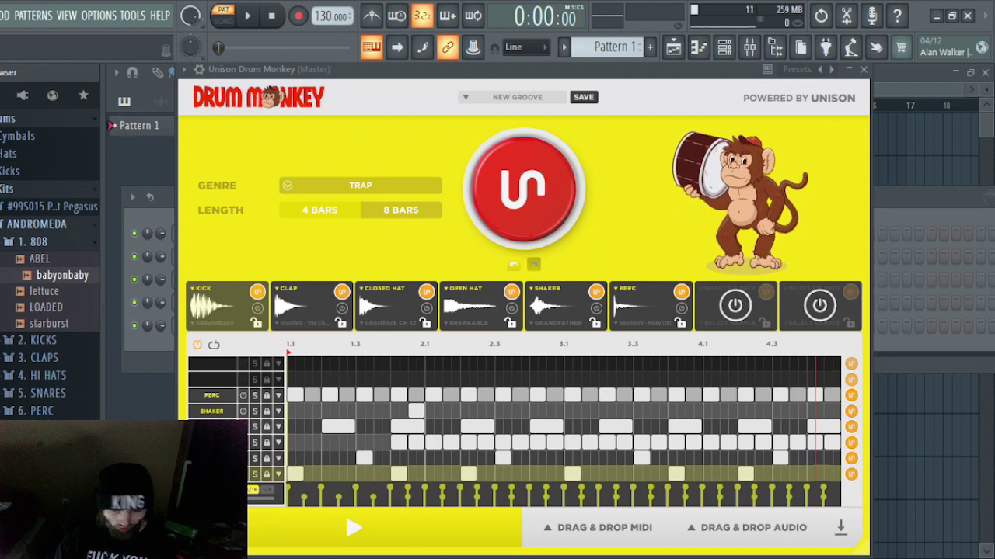
- Open ANDROMEDA's KICKS folder, collapse the 808 folder, and audition kicks 2, 5, 7 and 3
left_click(36, 344)
left_click(48, 366)
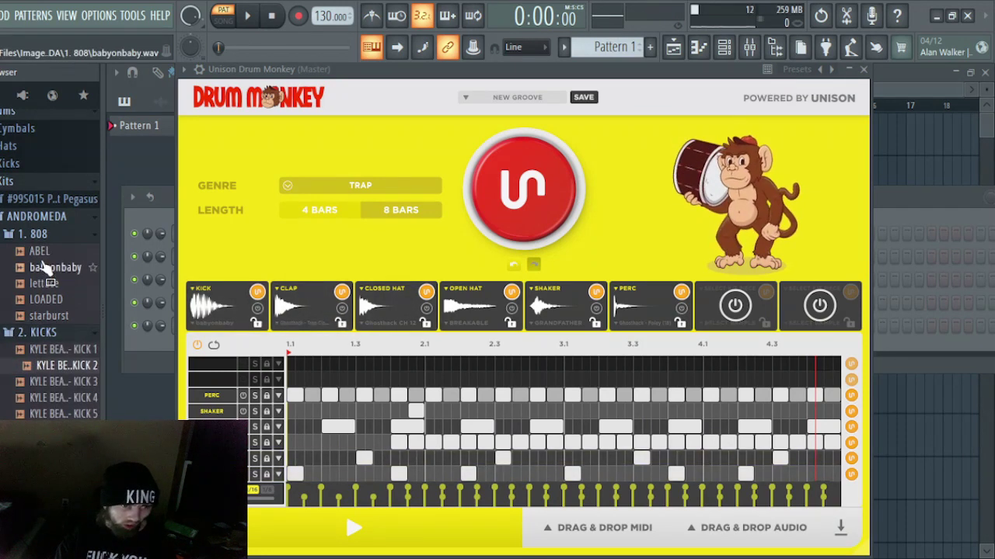
left_click(43, 237)
left_click(48, 332)
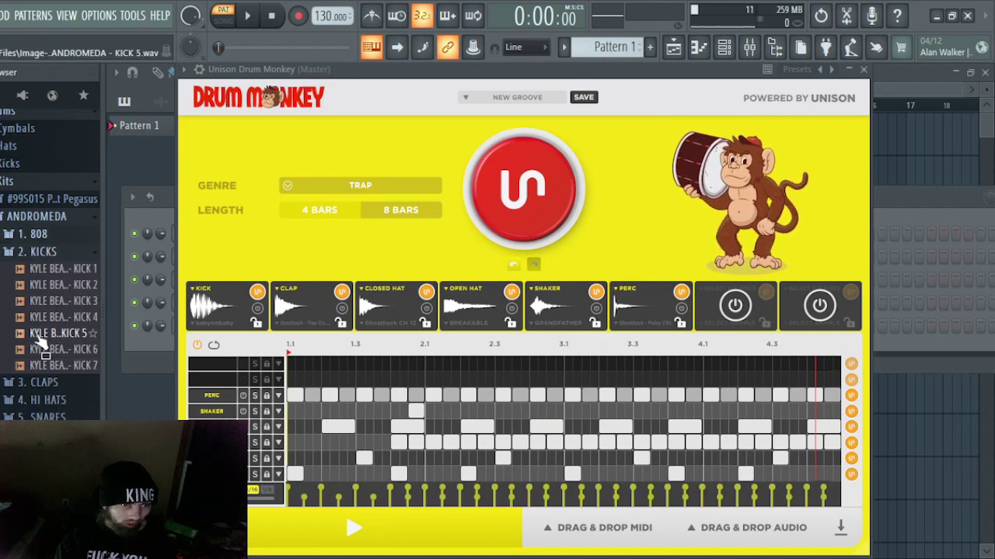
left_click(53, 366)
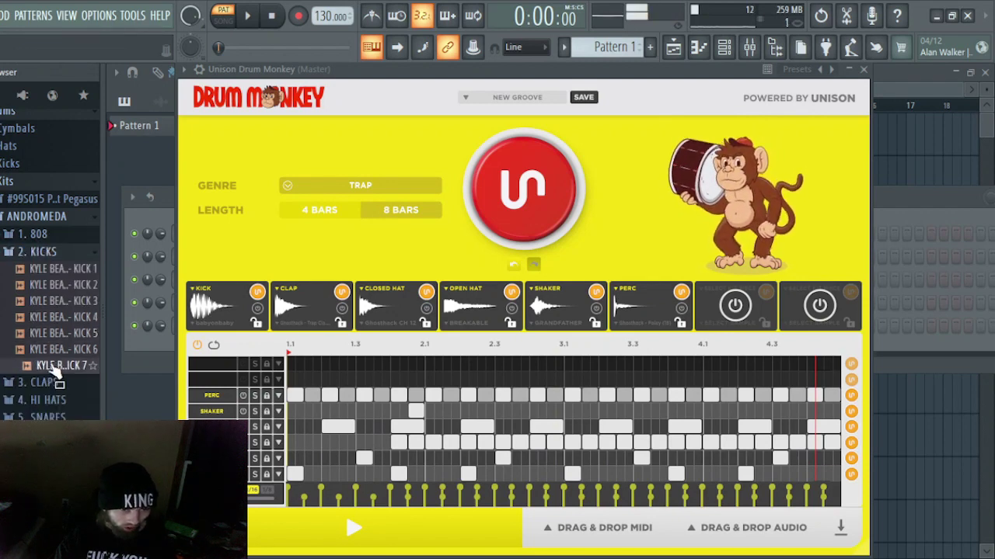
left_click(54, 301)
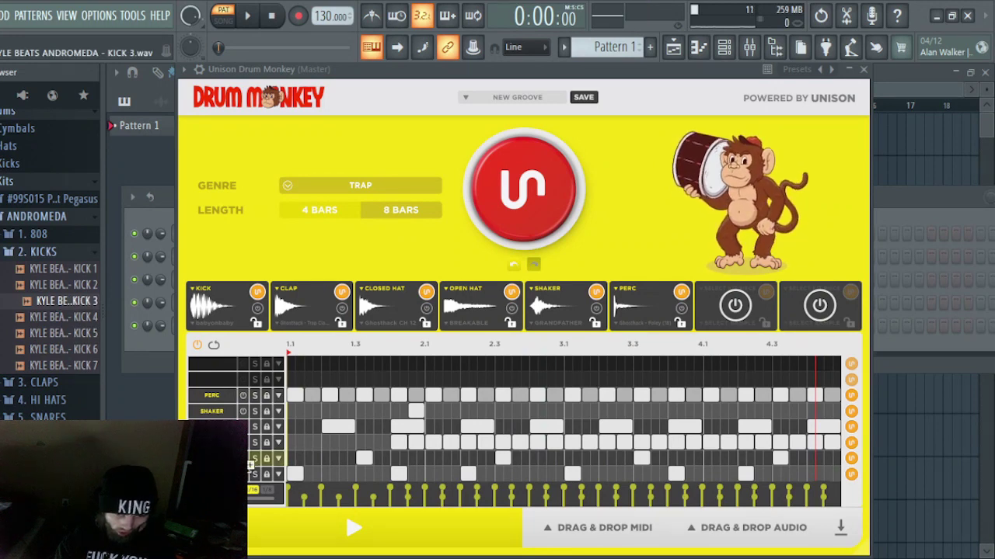
- Load ANDROMEDA Kick 3 into Drum Monkey's empty seventh track and activate that track
left_click_drag(250, 465, 297, 391)
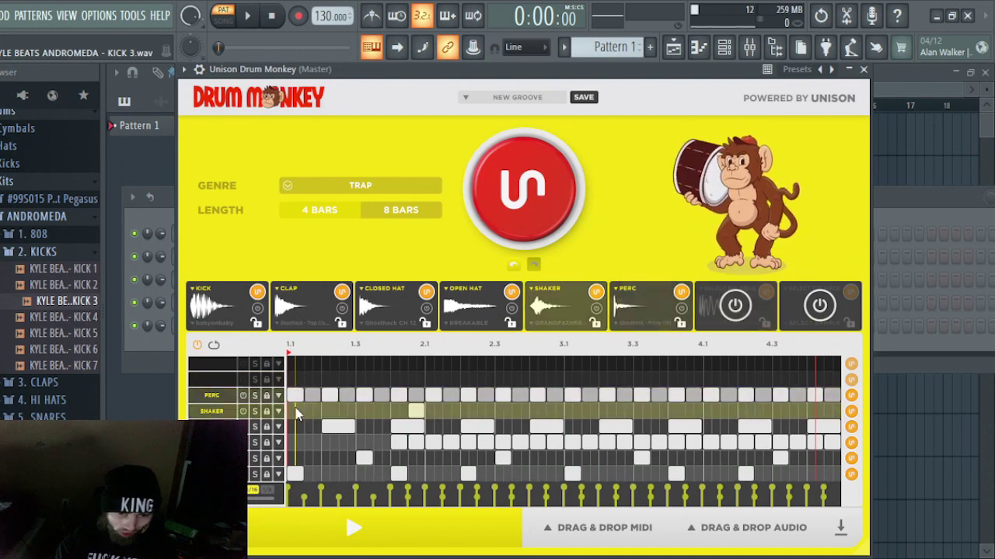
left_click_drag(294, 381, 269, 388)
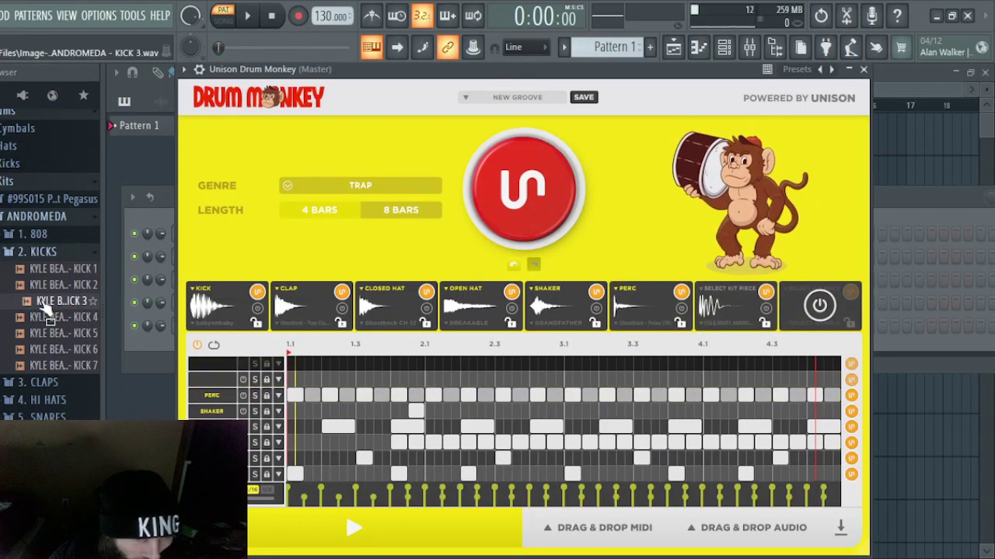
left_click_drag(45, 304, 205, 385)
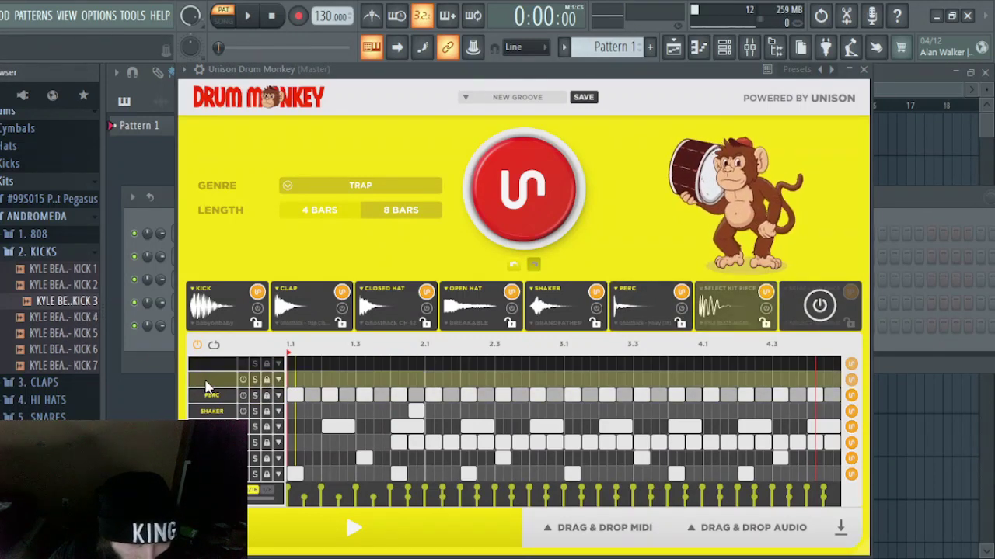
right_click(299, 392)
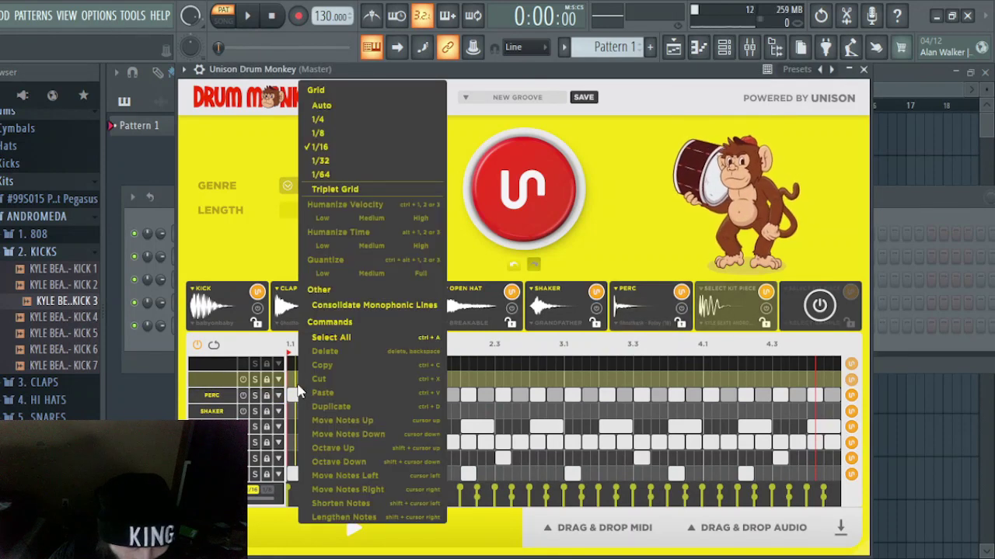
right_click(299, 391)
right_click(298, 393)
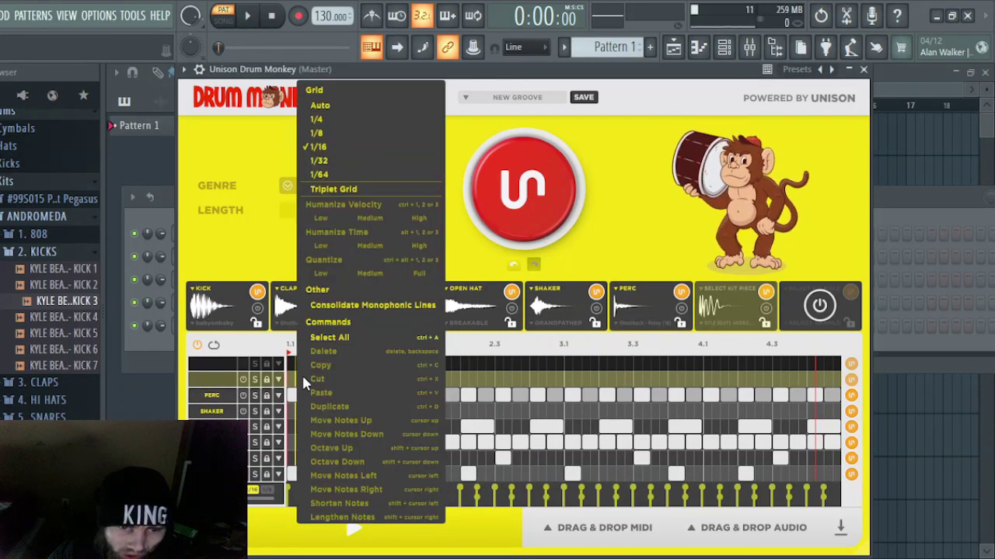
left_click(252, 139)
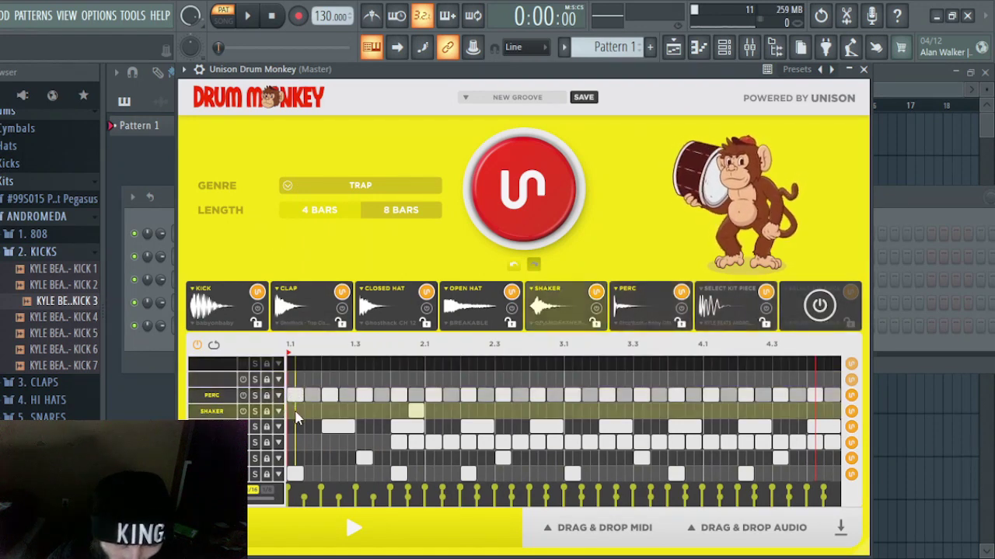
- Play the groove and open the empty eighth track's sample browser with the kit piece set to Kick and the search cleared
left_click(352, 529)
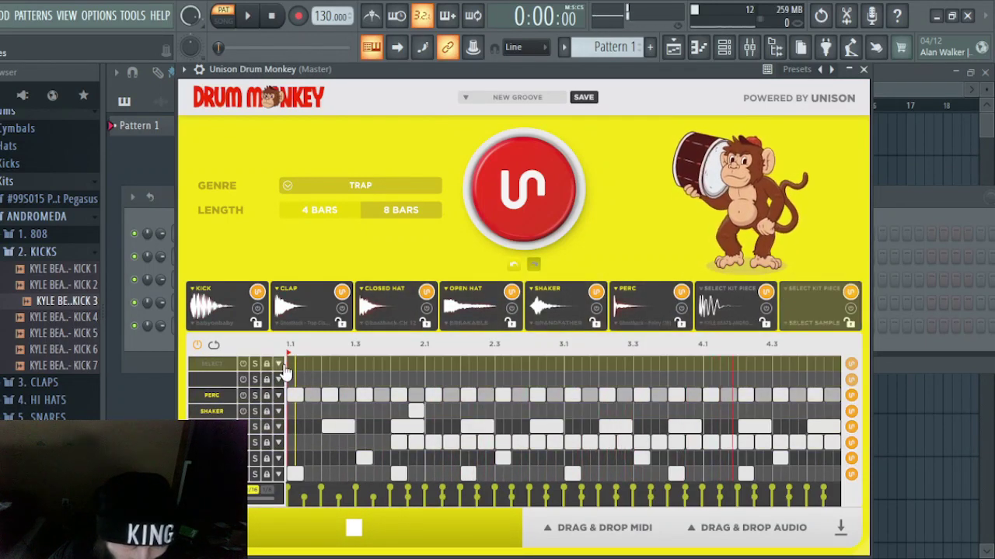
left_click(208, 371)
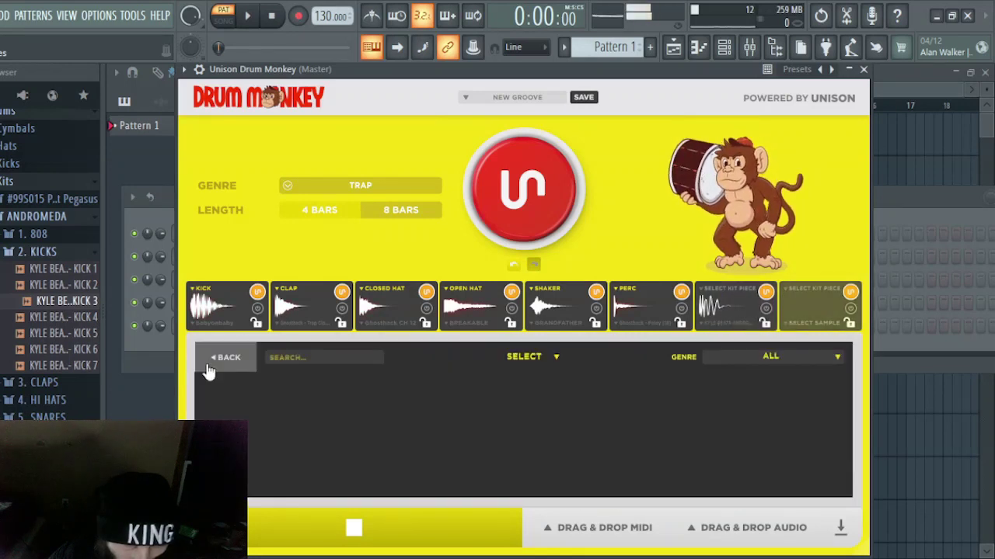
left_click(303, 357)
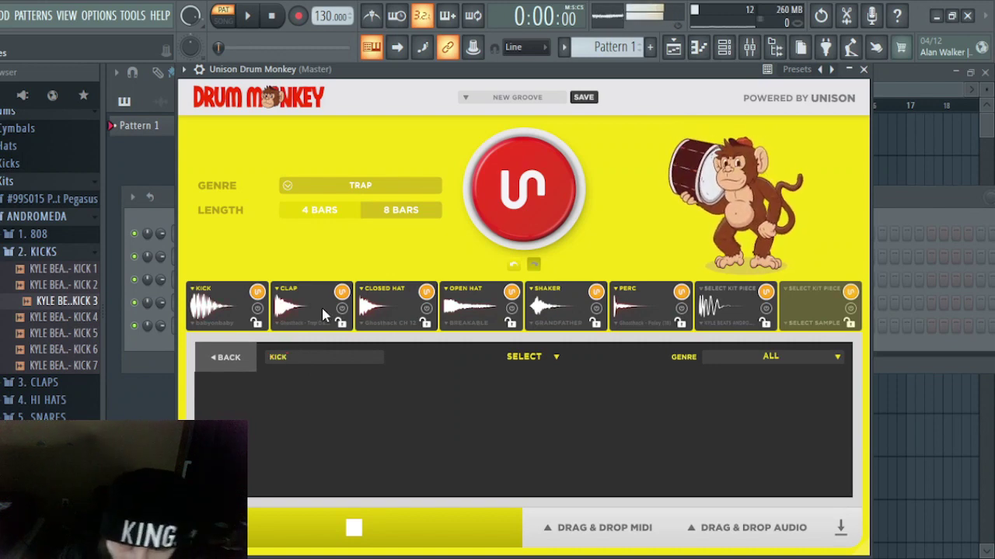
left_click(557, 356)
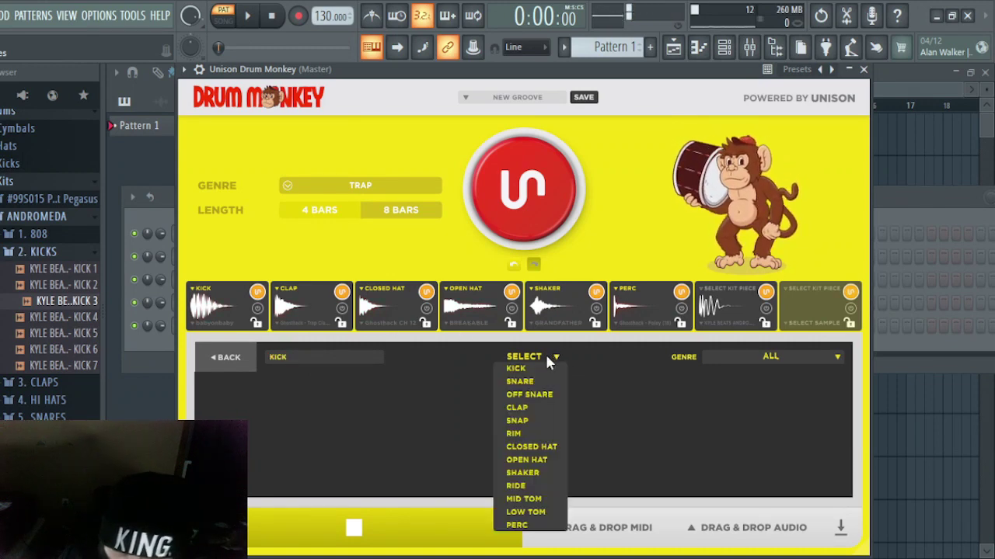
left_click(534, 369)
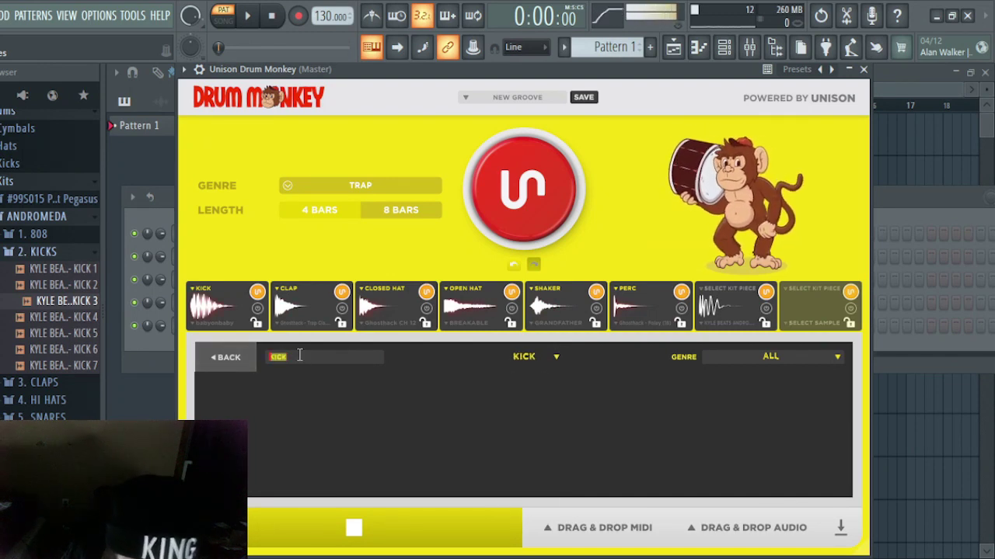
key("BackSpace")
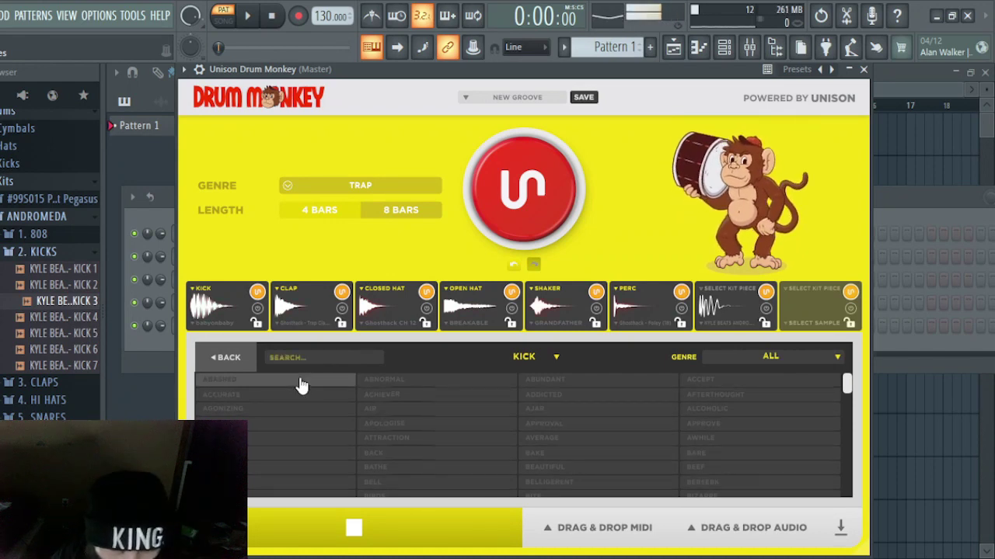
- Load the Animated kick sample into the eighth track, keeping the genre filter on All
left_click(285, 426)
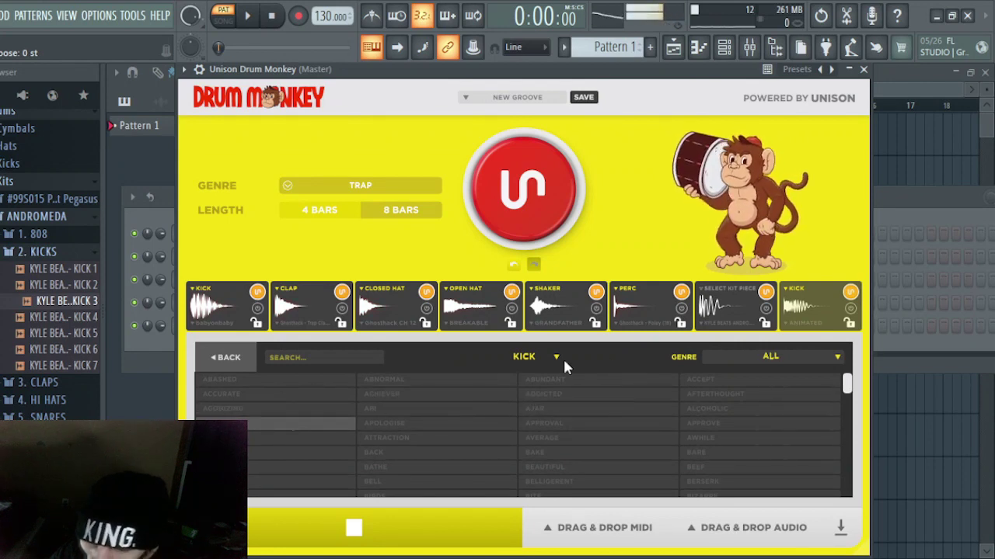
left_click(728, 356)
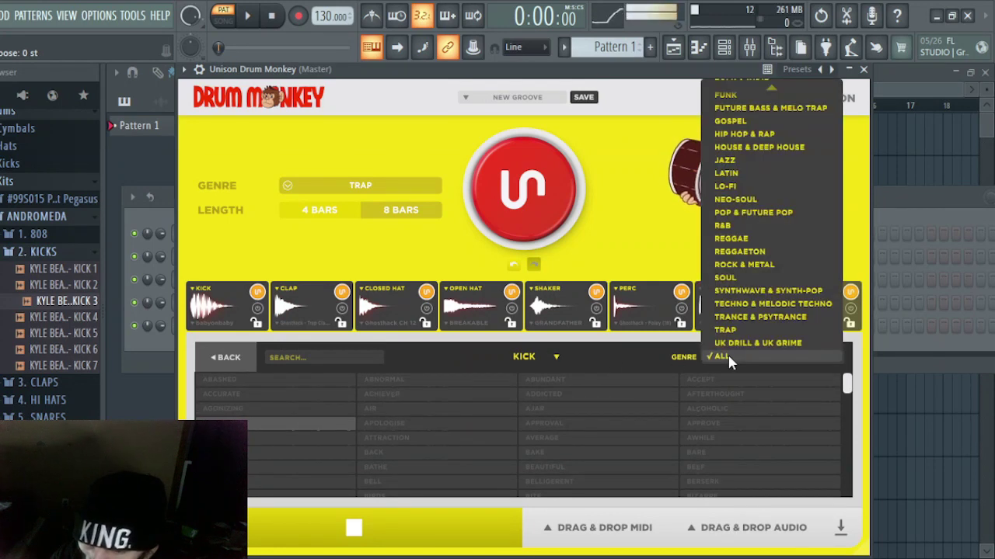
left_click(728, 357)
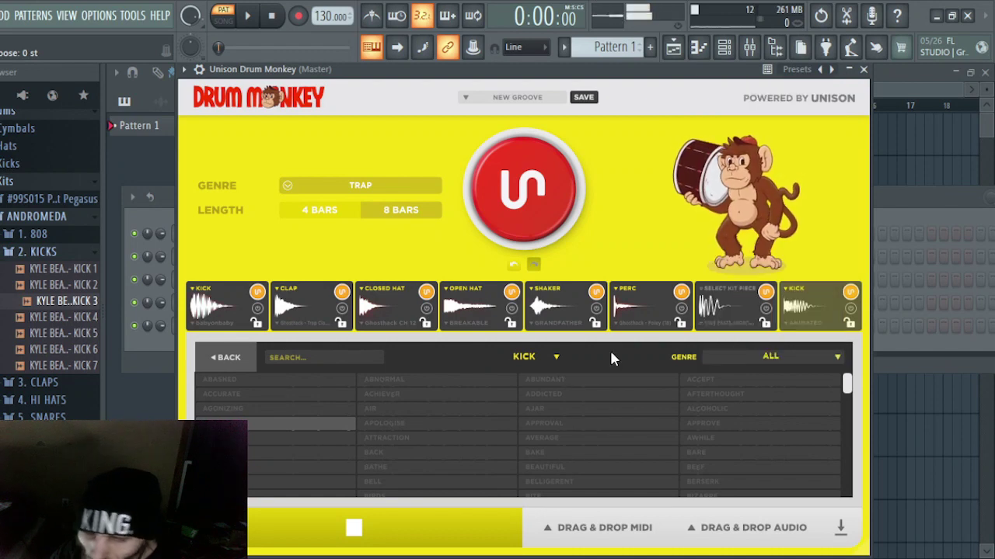
- Return to the note grid, stop the groove, and try to add a note at 1.1 on the eighth track
left_click(223, 359)
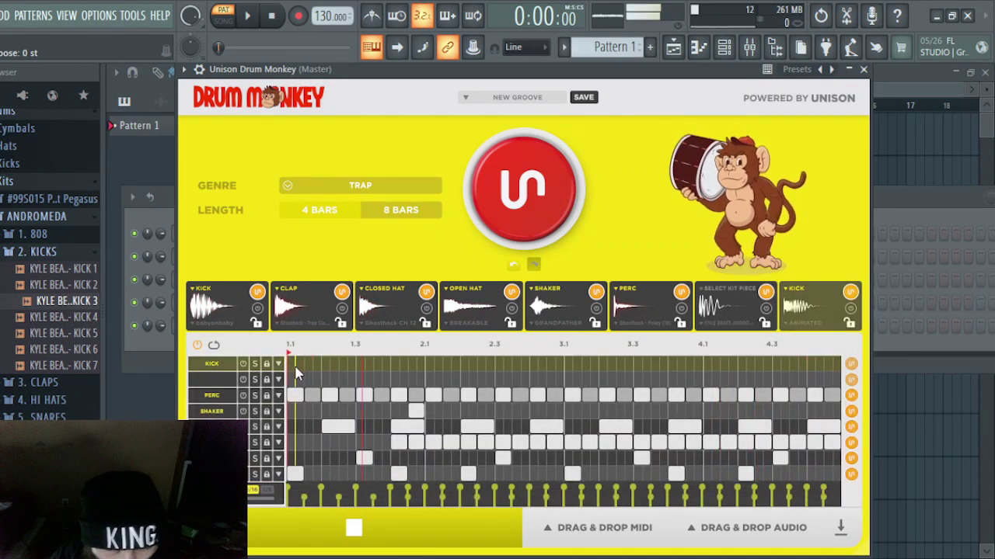
left_click(351, 529)
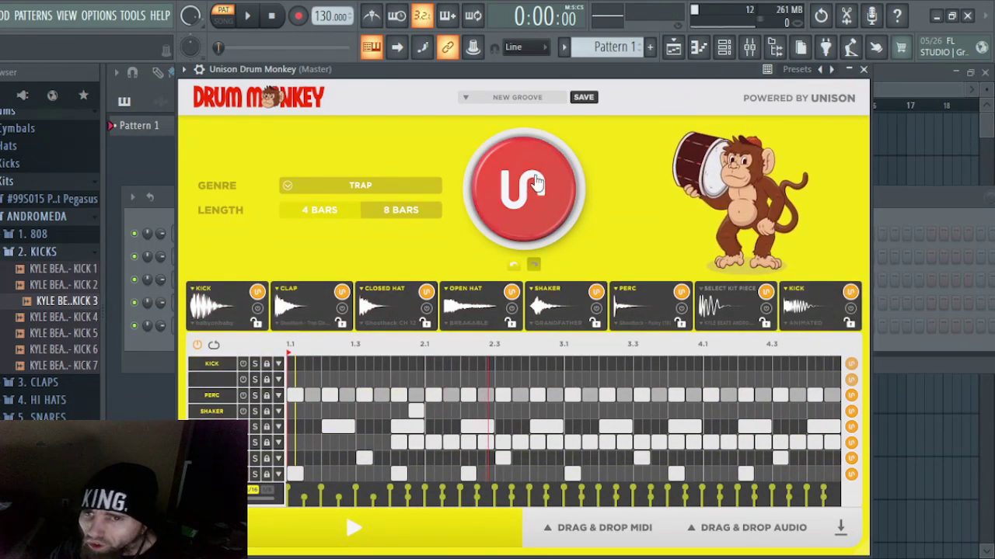
right_click(299, 368)
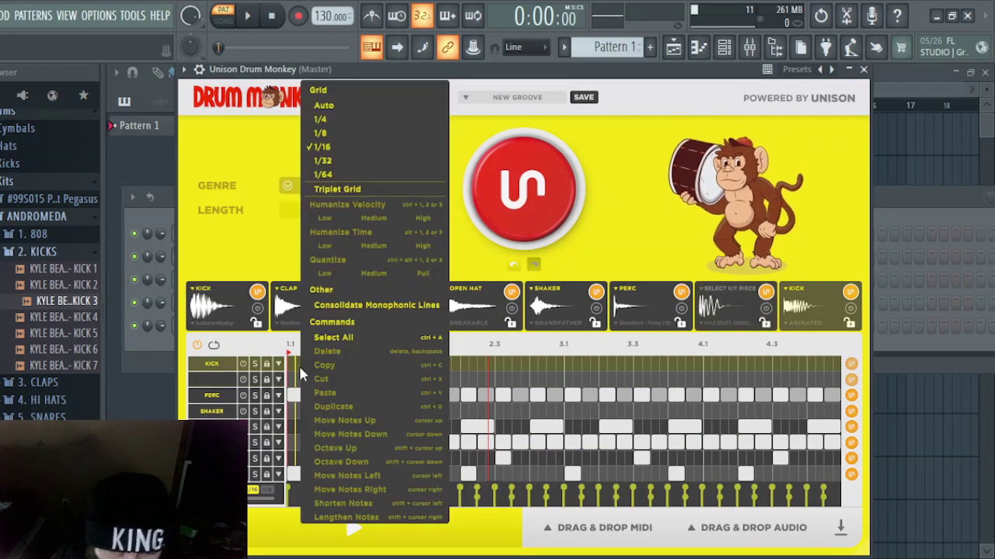
left_click(297, 366)
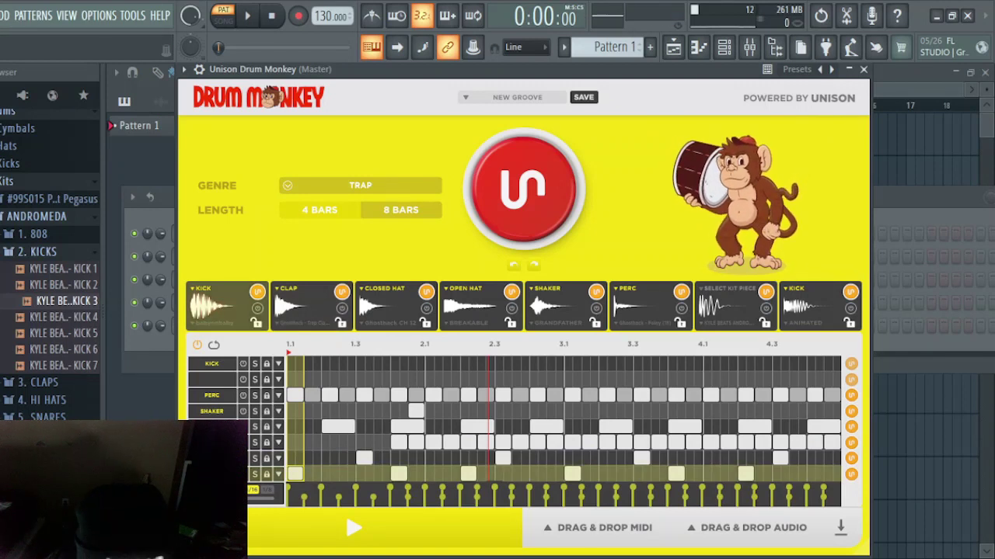
- Raise the Fatten amount of the first track's babyonbaby kick to 47% and play the groove
left_click(211, 474)
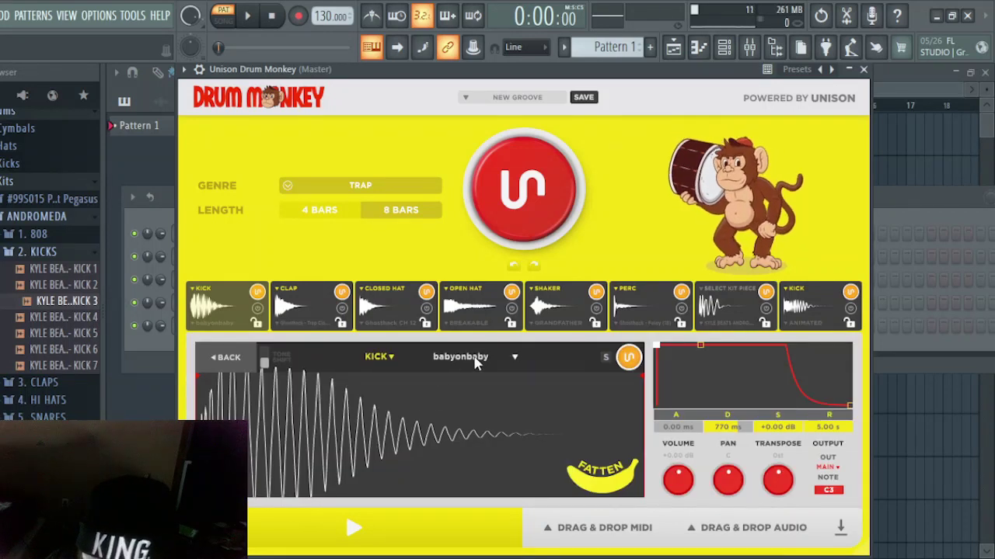
left_click_drag(618, 489, 609, 497)
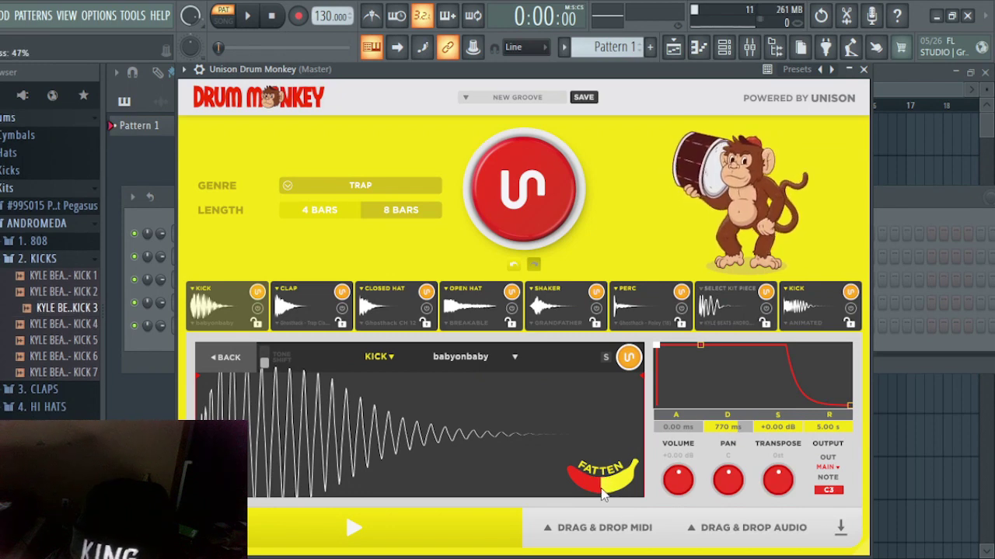
left_click(382, 546)
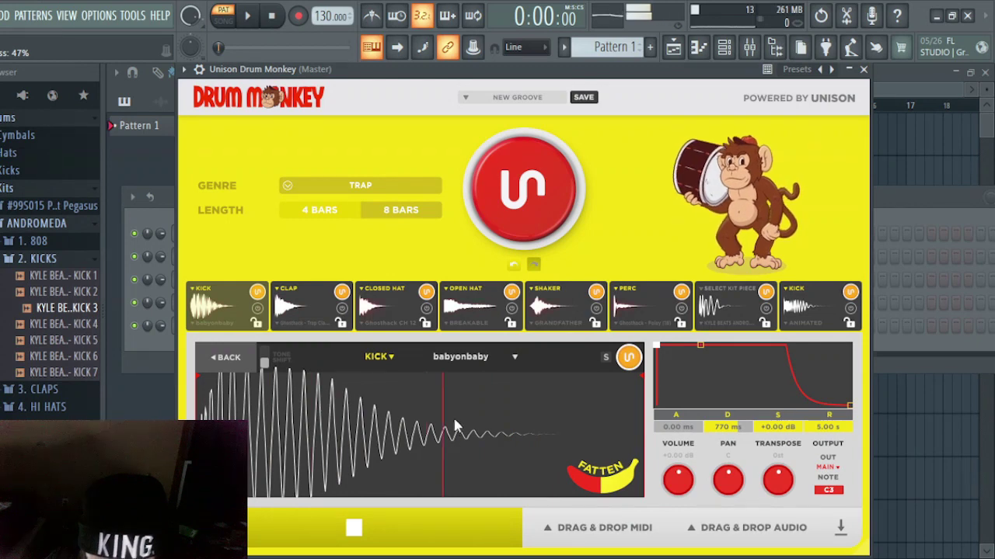
left_click(481, 399)
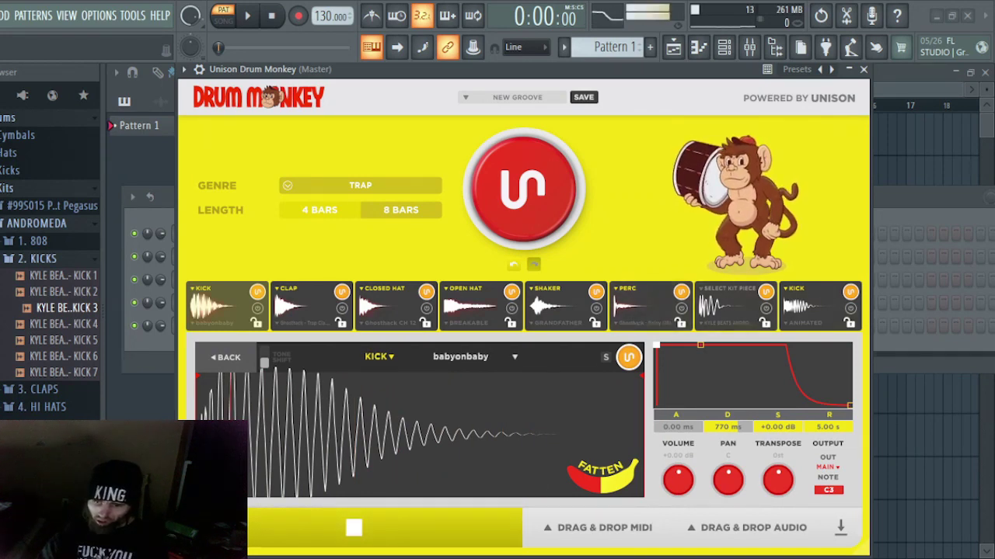
left_click(579, 474)
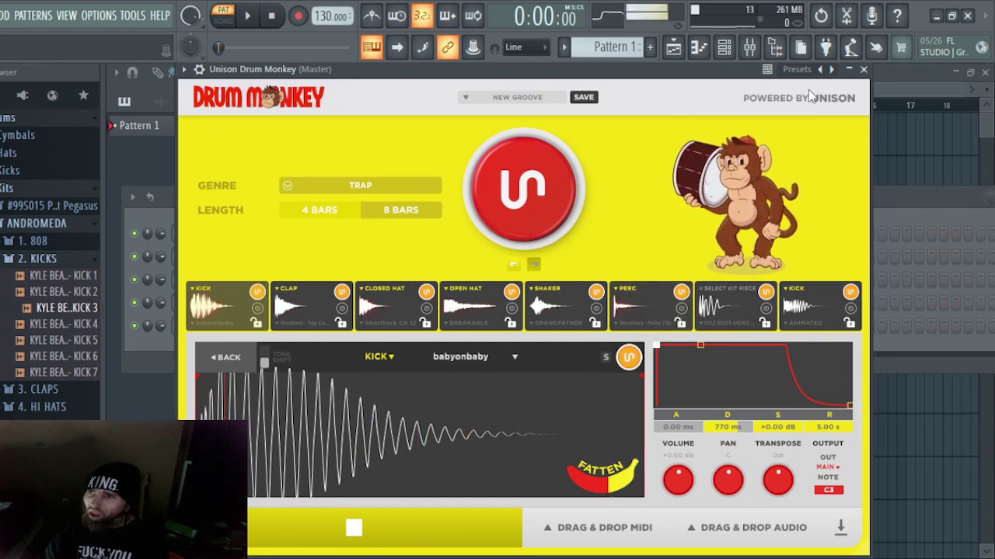
- Close Drum Monkey, reopen it from the channel rack on its note grid, and stop the groove
left_click(862, 69)
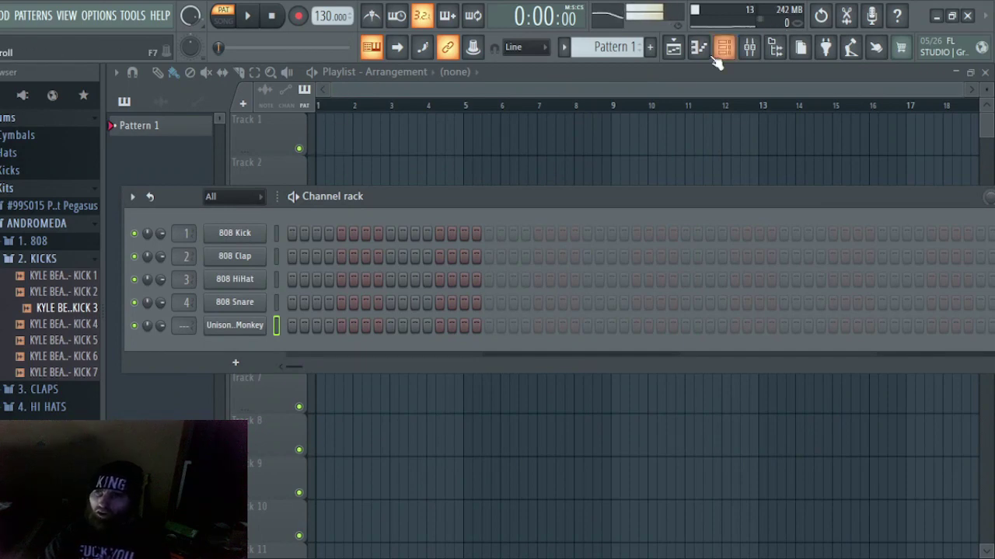
left_click(224, 329)
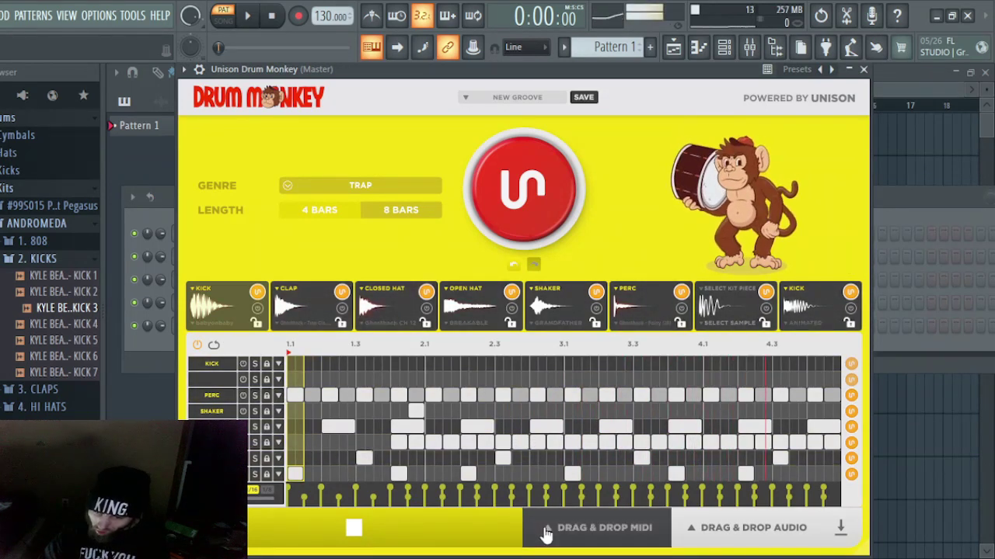
mouse_move(546, 534)
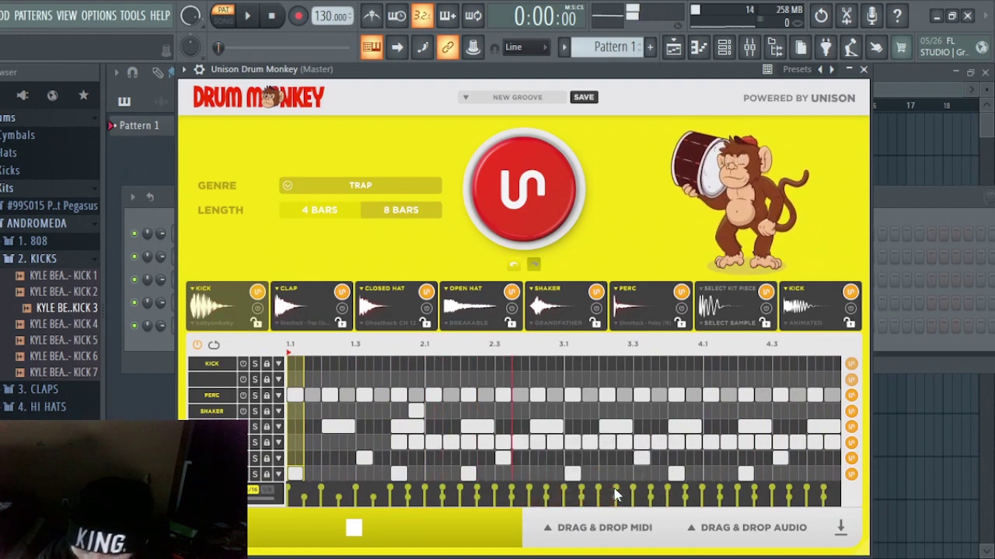
left_click(420, 540)
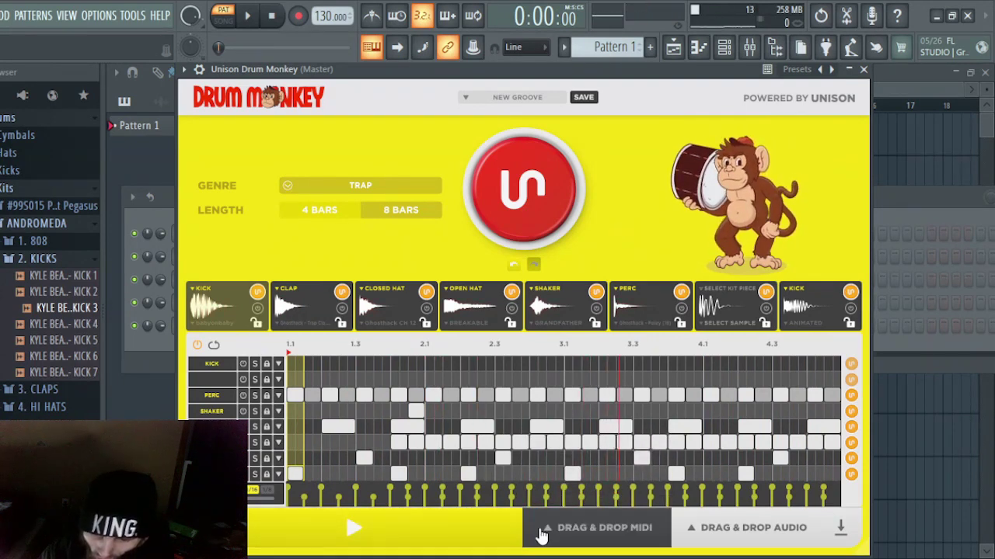
mouse_move(544, 528)
left_click(562, 491)
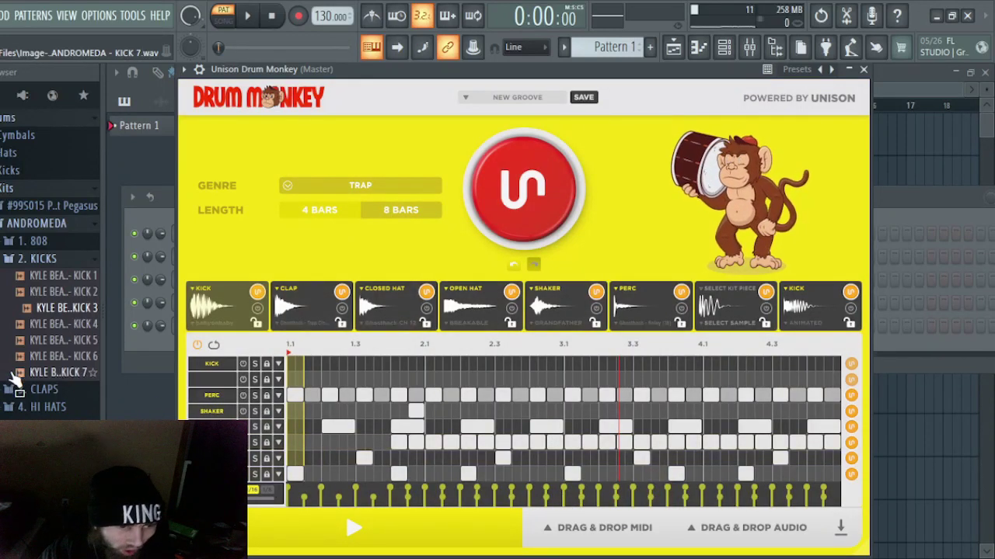
- Audition ANDROMEDA kicks 4, 2 and 1, and load Kick 4 into the eighth track in place of the Animated sample
left_click(47, 325)
left_click(54, 291)
left_click(56, 276)
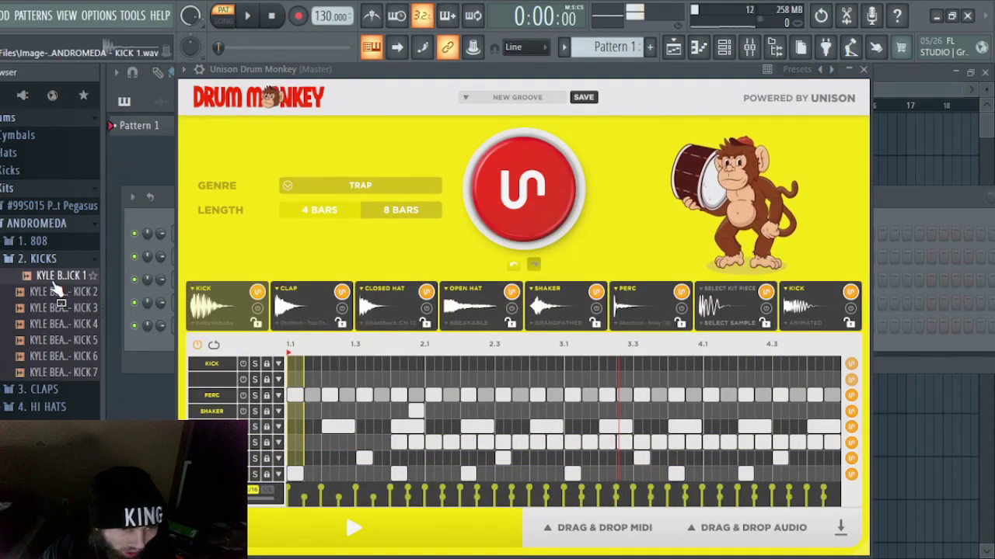
left_click(52, 325)
left_click_drag(52, 329, 210, 364)
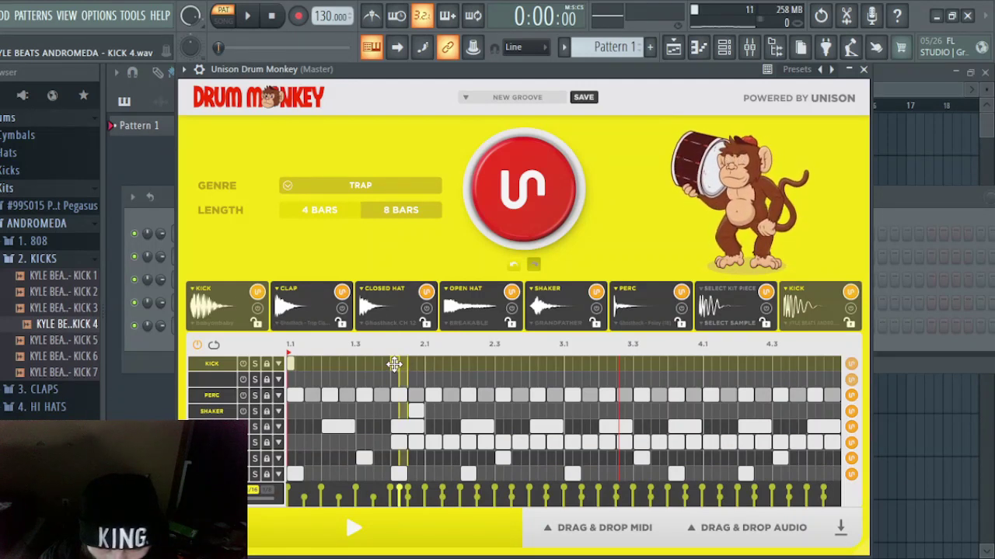
- Place eighth-track kick notes at 1.4, 2.2, 3.1, 3.4 and 4.2 to match the first kick's hits, checking them with the groove playing
left_click(395, 364)
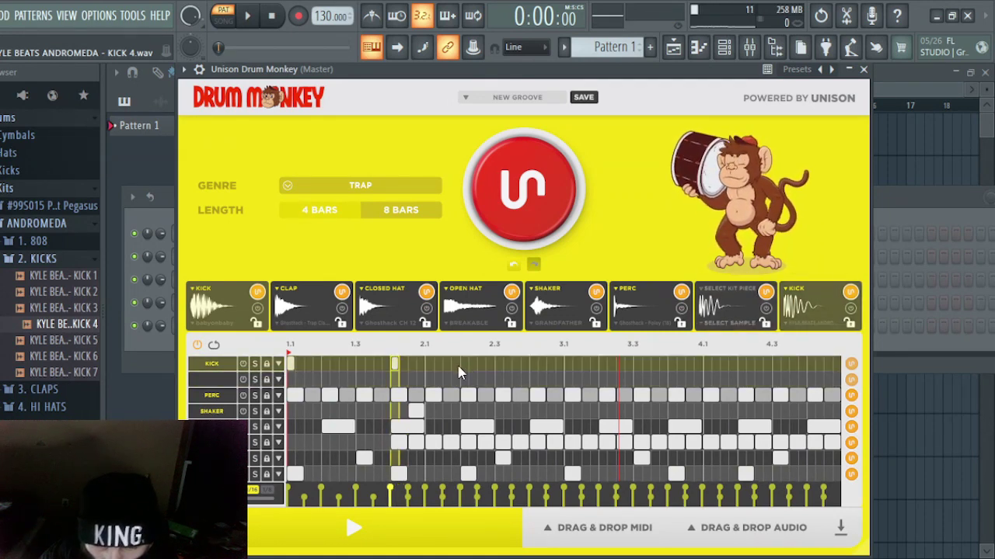
left_click(455, 363)
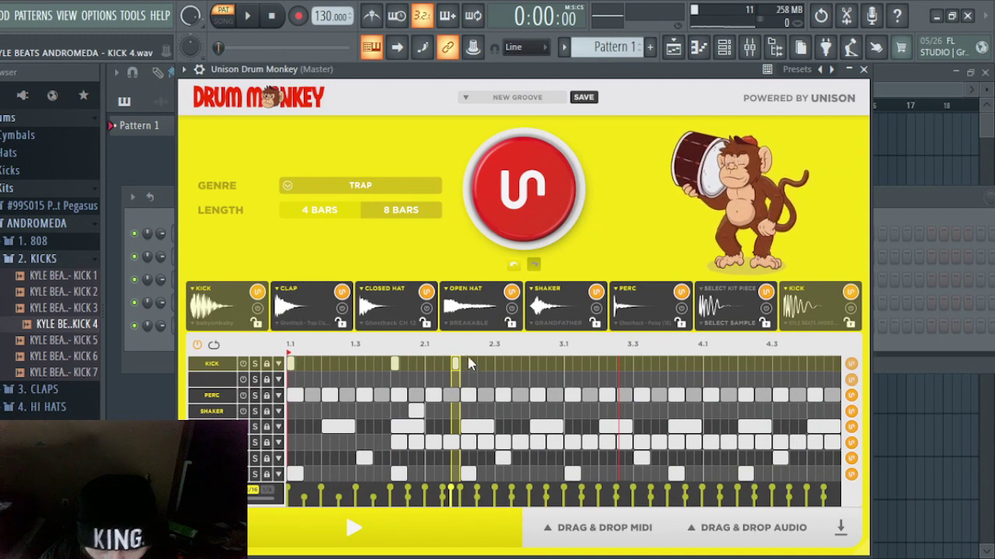
left_click(356, 528)
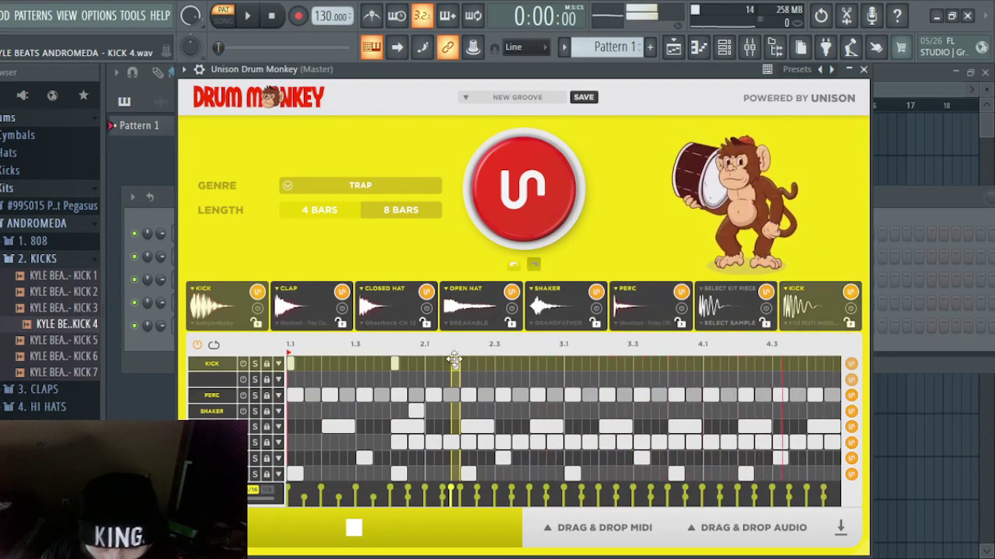
left_click_drag(453, 359, 464, 363)
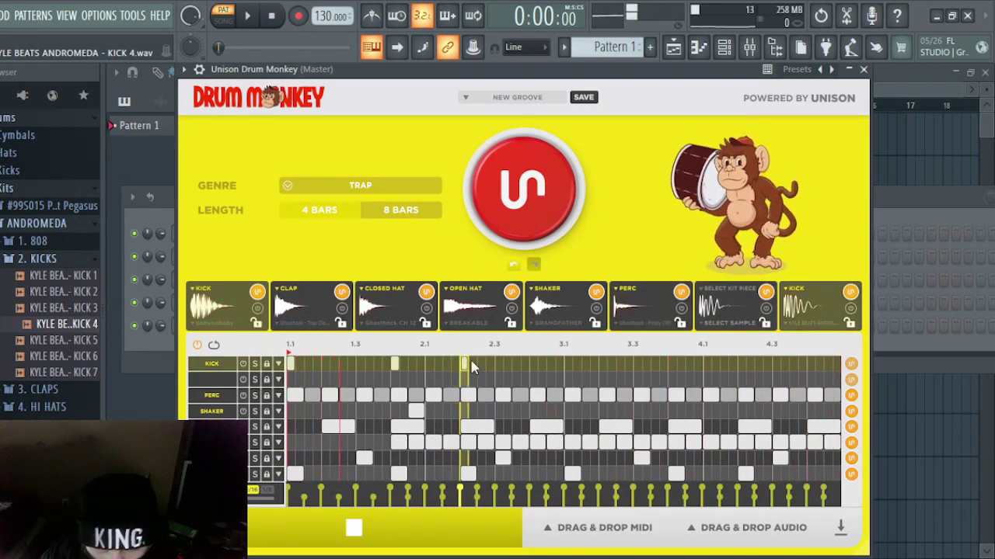
left_click(566, 363)
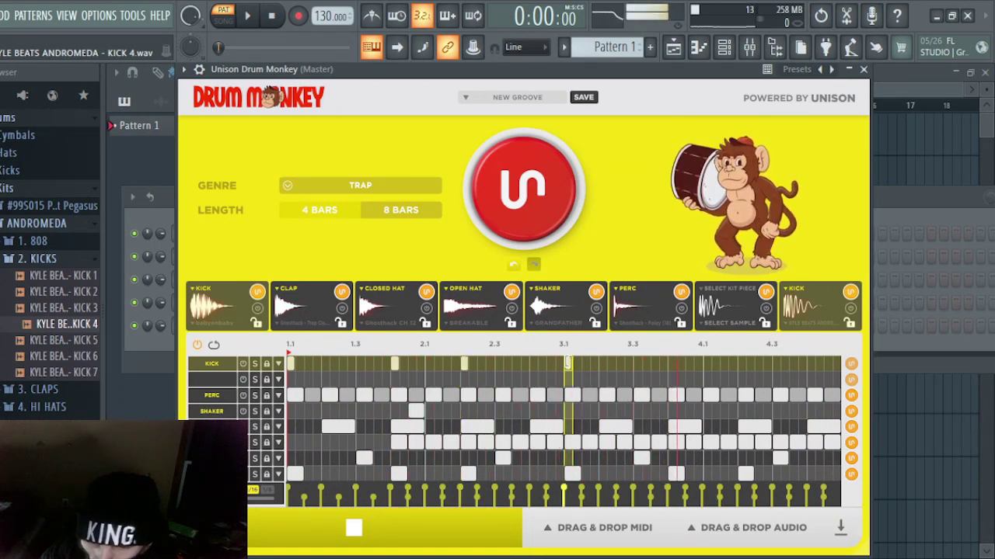
left_click(672, 365)
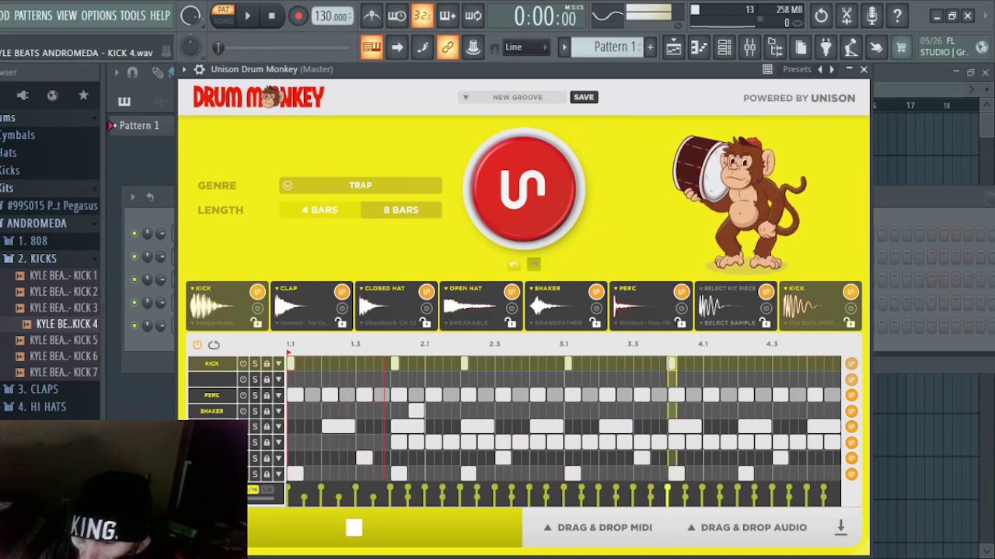
left_click(769, 363)
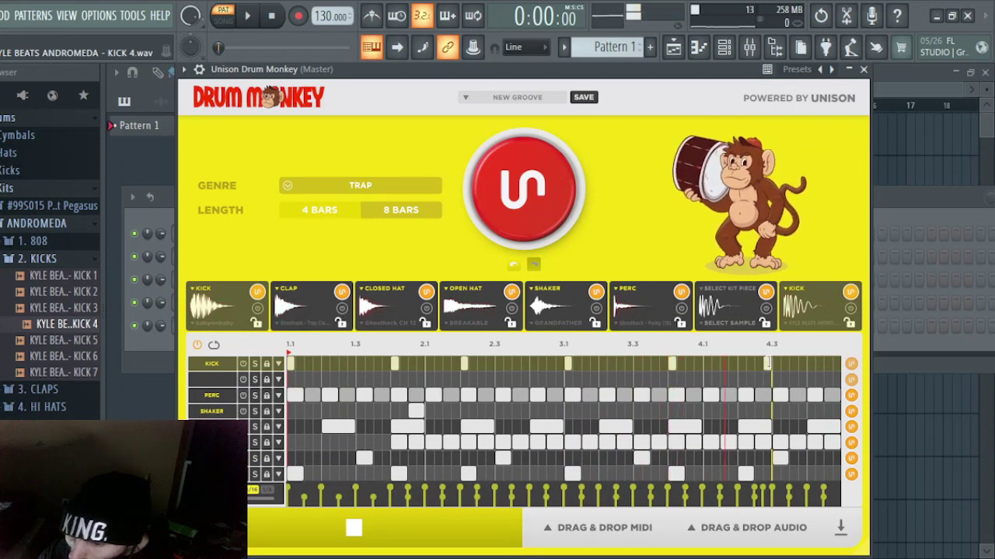
left_click_drag(768, 363, 740, 366)
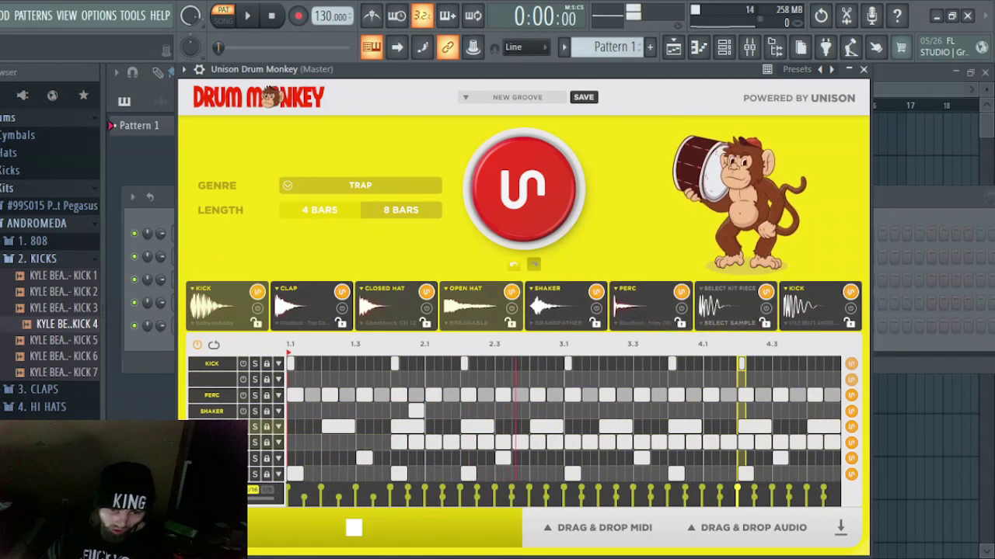
- Add extra eighth-track kick notes at 1.2 and 3.2, each with another note half a beat after it
left_click(321, 363)
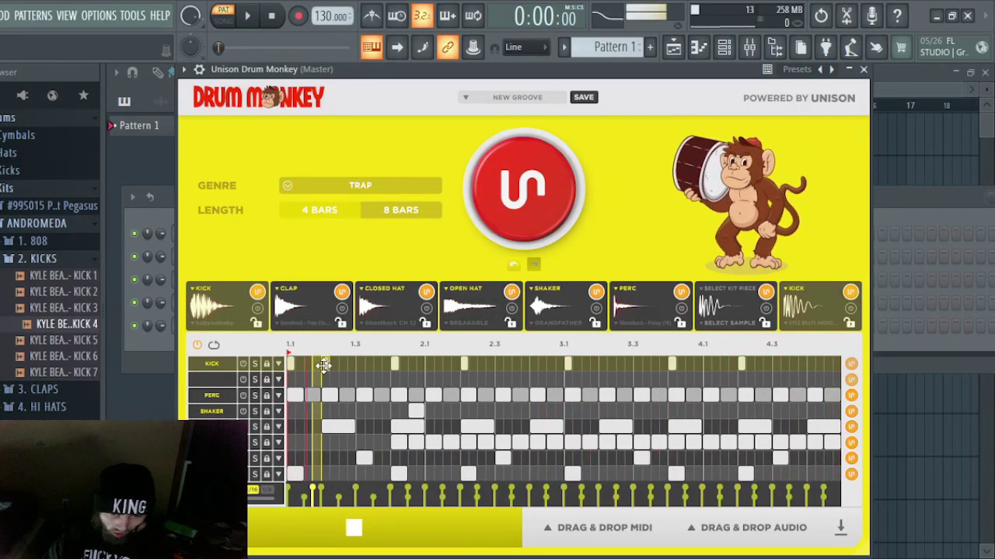
left_click(324, 363)
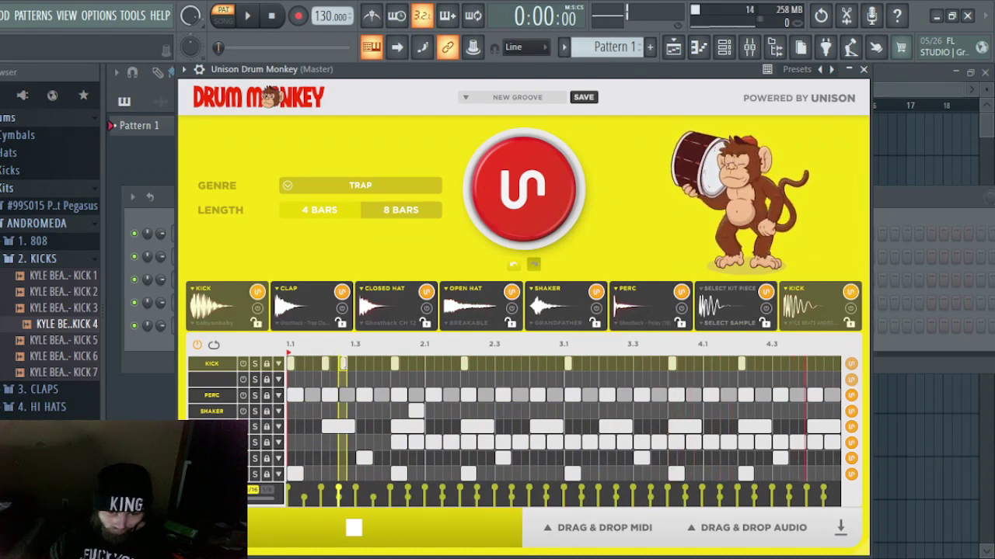
left_click(351, 363)
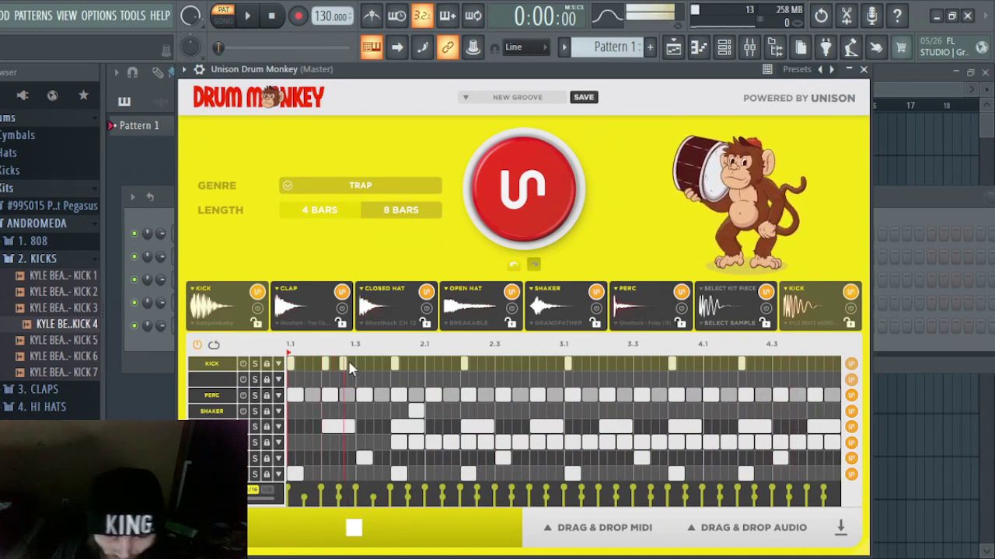
left_click(592, 363)
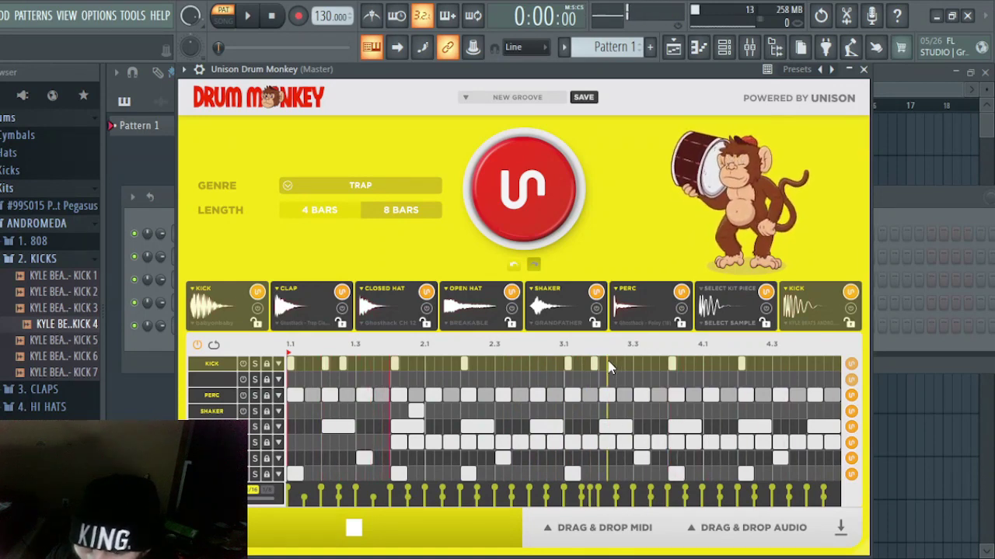
left_click(611, 363)
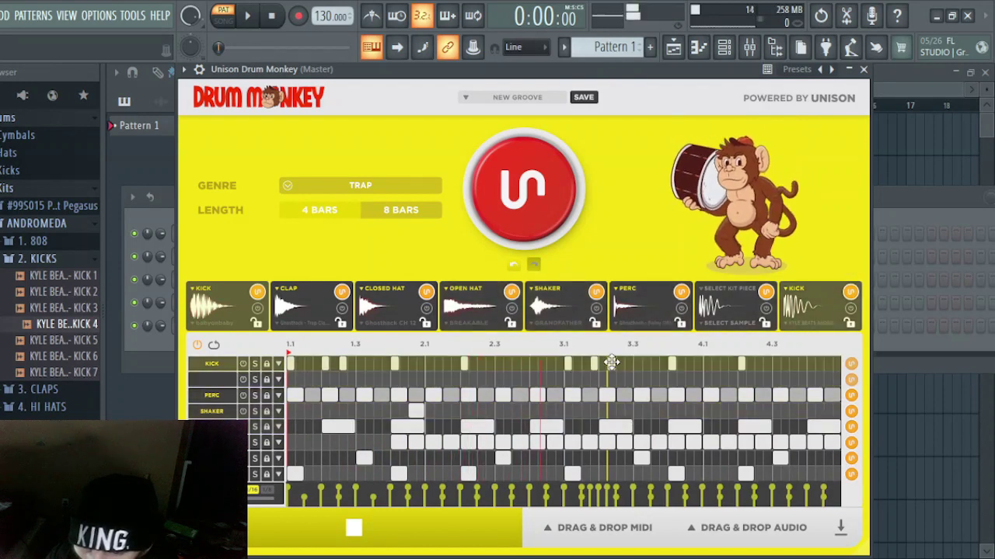
left_click_drag(610, 361, 602, 364)
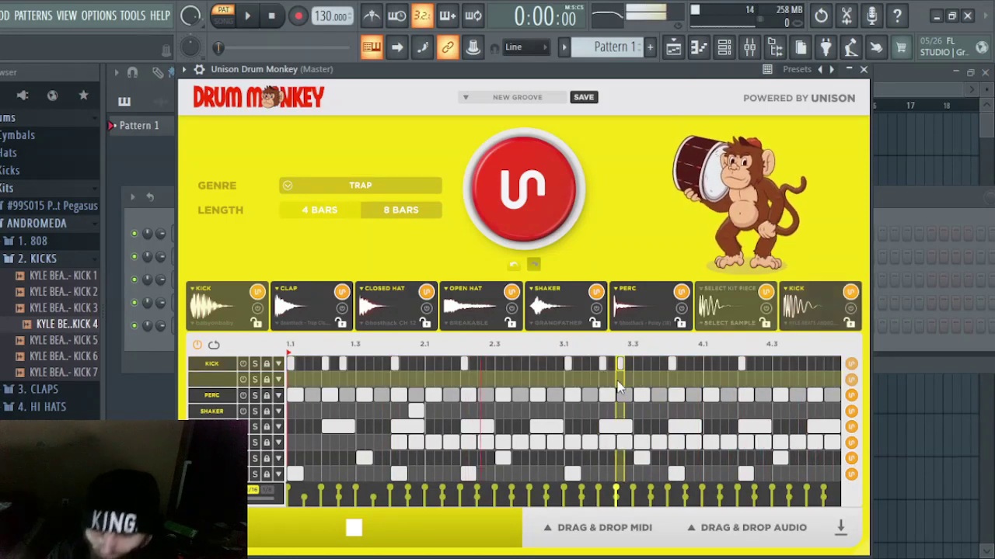
- Load CRICKETS from ANDROMEDA's PERC folder into the seventh track and place one-beat notes at 1.3 and 3.3
left_click(504, 458)
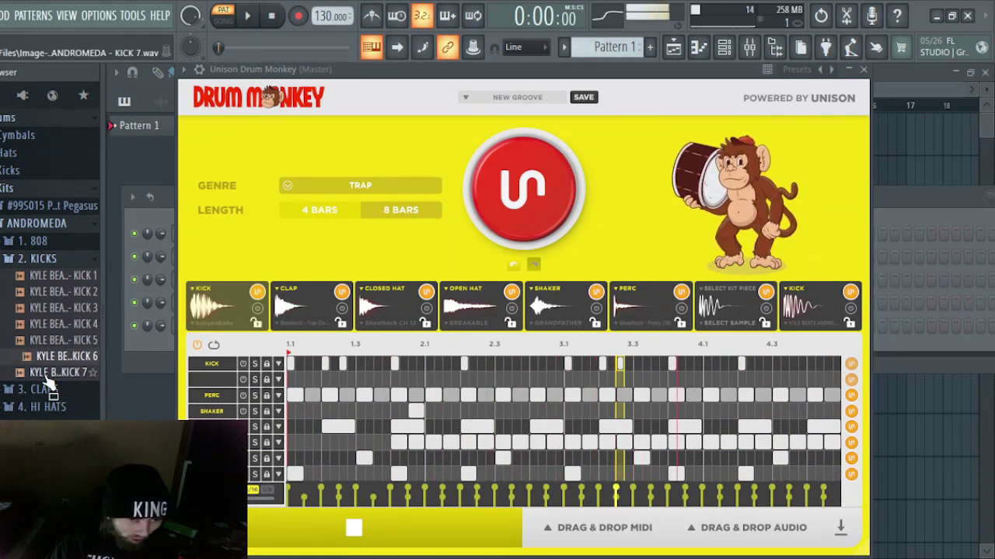
left_click(39, 439)
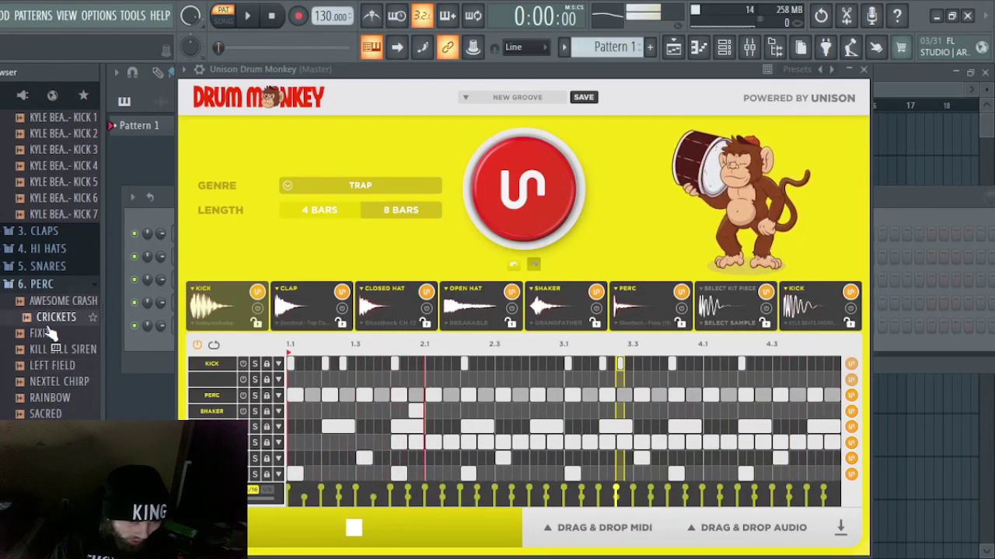
left_click_drag(47, 328, 196, 379)
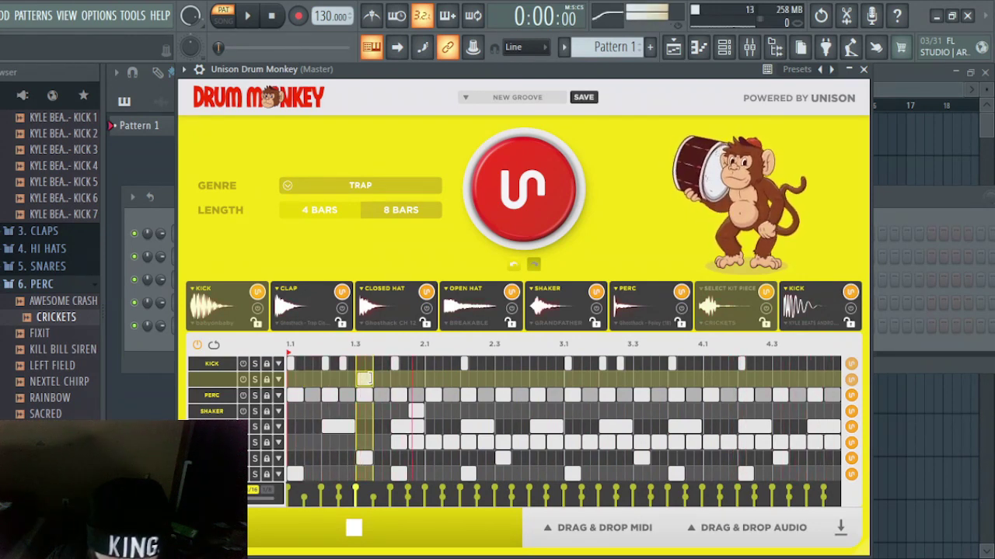
left_click_drag(380, 378, 388, 378)
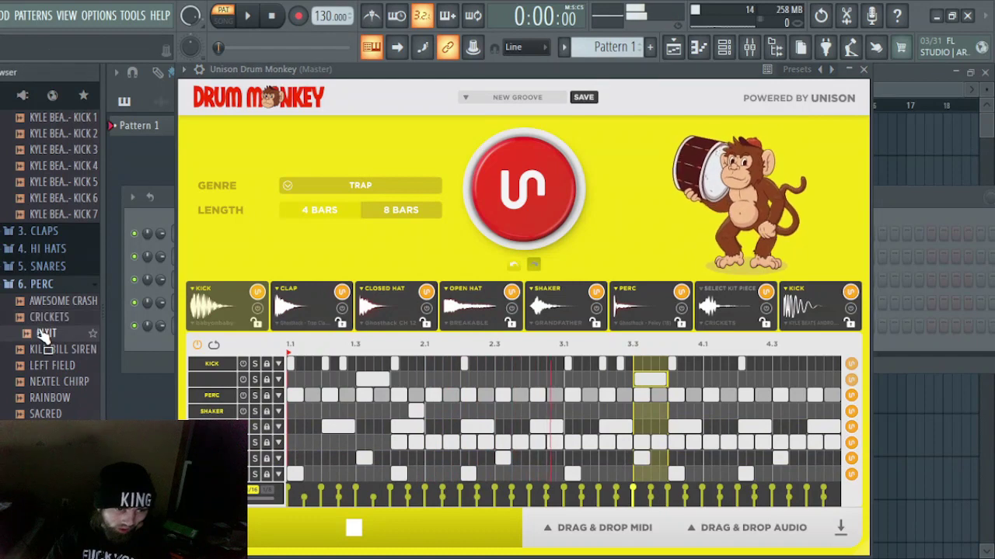
- Load AWESOME CRASH from ANDROMEDA's PERC folder into the seventh track in place of the CRICKETS sample
left_click_drag(45, 303, 99, 334)
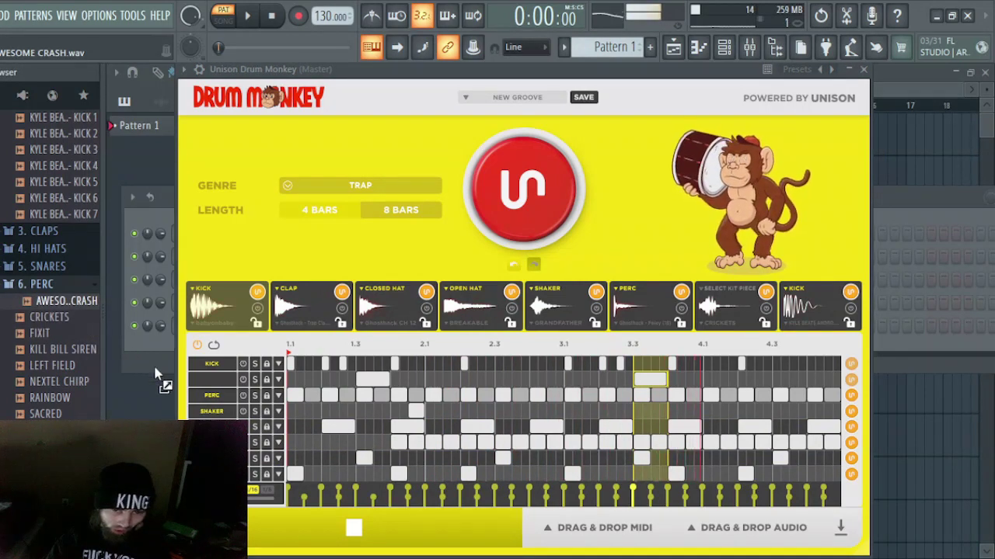
left_click_drag(191, 387, 313, 374)
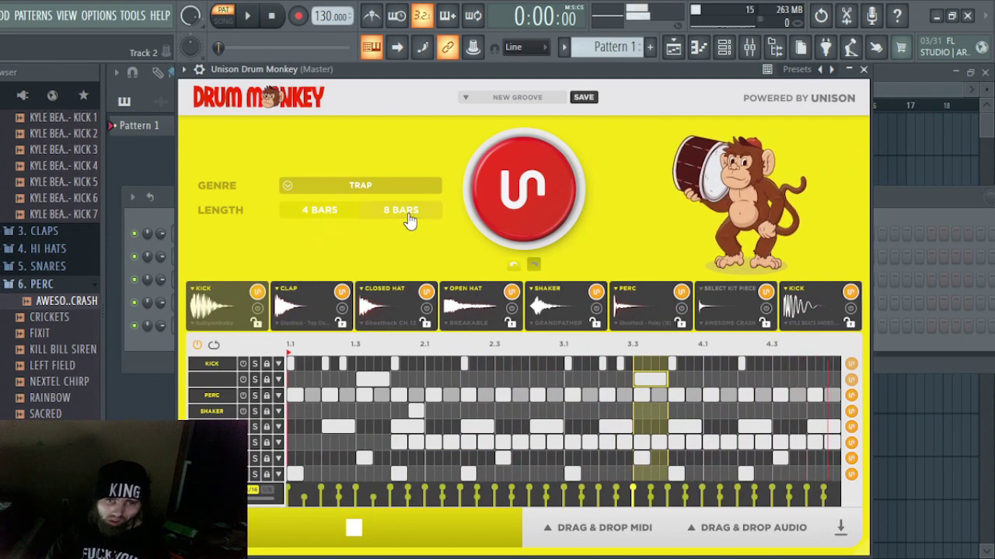
left_click(863, 70)
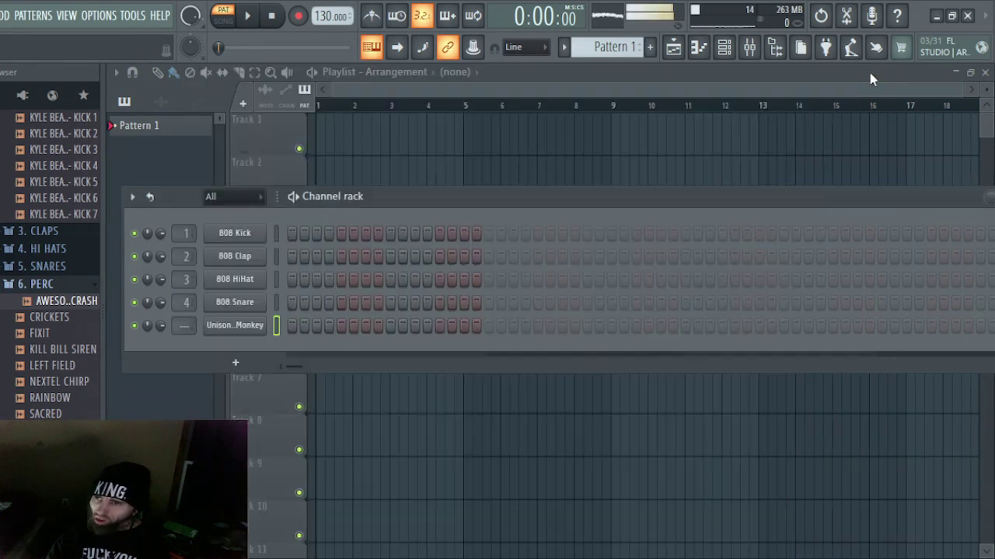
left_click(391, 153)
right_click(406, 140)
left_click(737, 53)
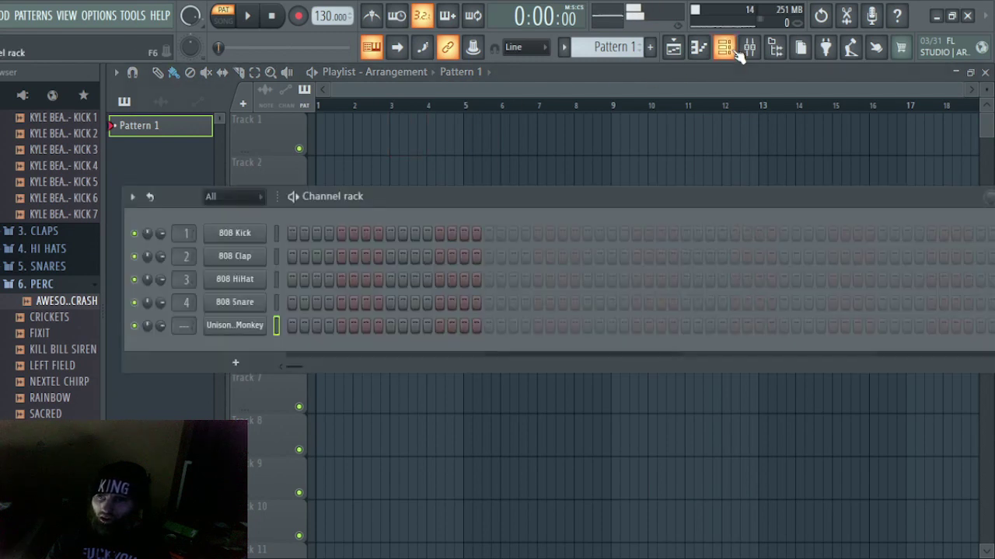
left_click(236, 326)
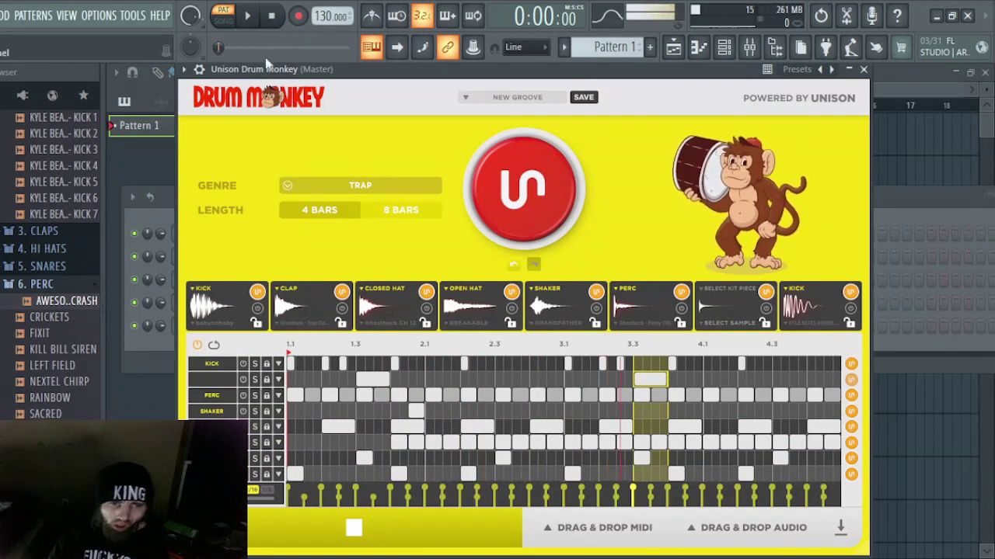
- Stop the groove and export it as combined audio onto Track 1 of the Playlist, starting at bar 1
left_click(321, 520)
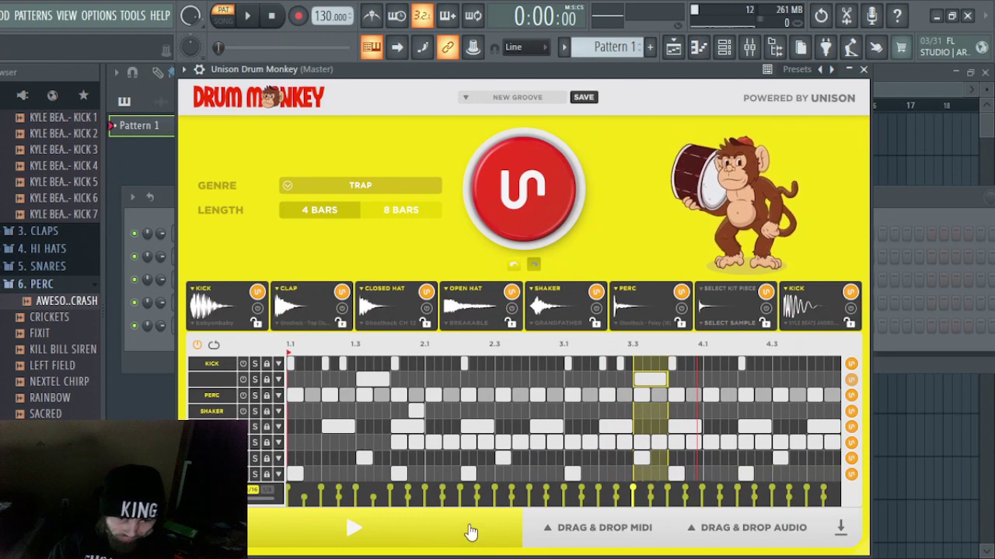
left_click(715, 536)
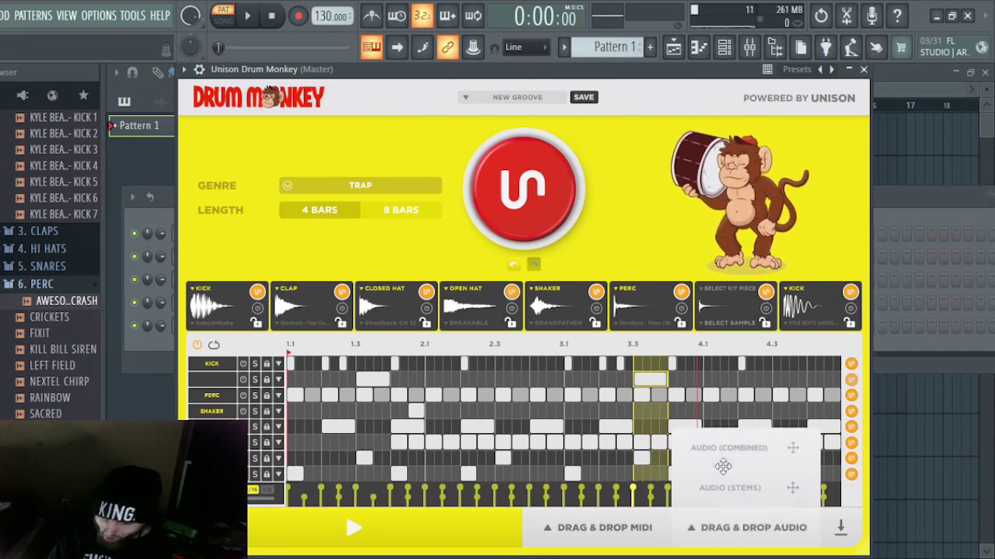
left_click_drag(722, 453, 310, 132)
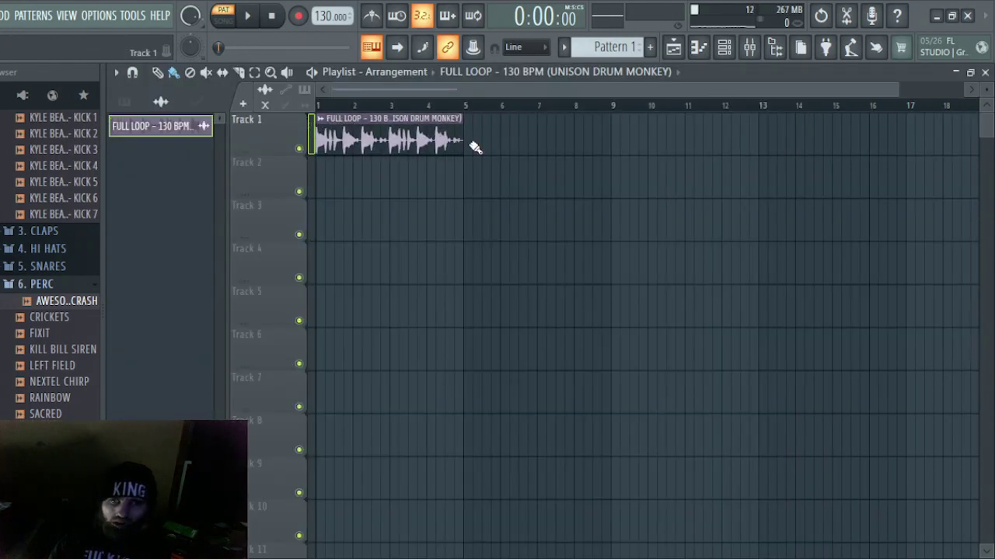
- Fill Playlist Track 1 with back-to-back copies of the FULL LOOP drum clip from bar 1 to beyond bar 125
right_click(415, 145)
mouse_move(327, 147)
left_mouse_down()
mouse_move(813, 155)
mouse_move(979, 143)
left_mouse_up()
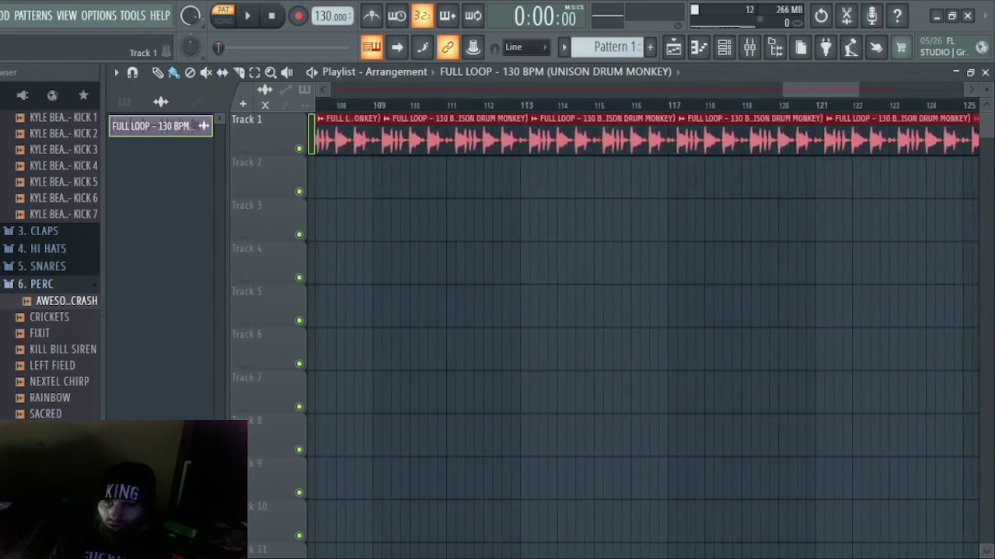
left_click_drag(651, 126, 550, 129)
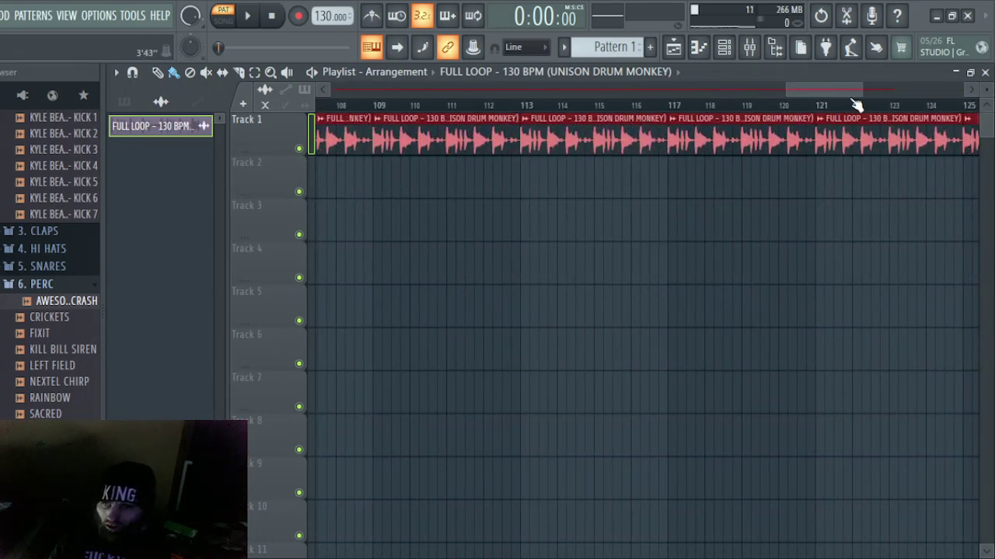
left_click_drag(831, 97, 327, 90)
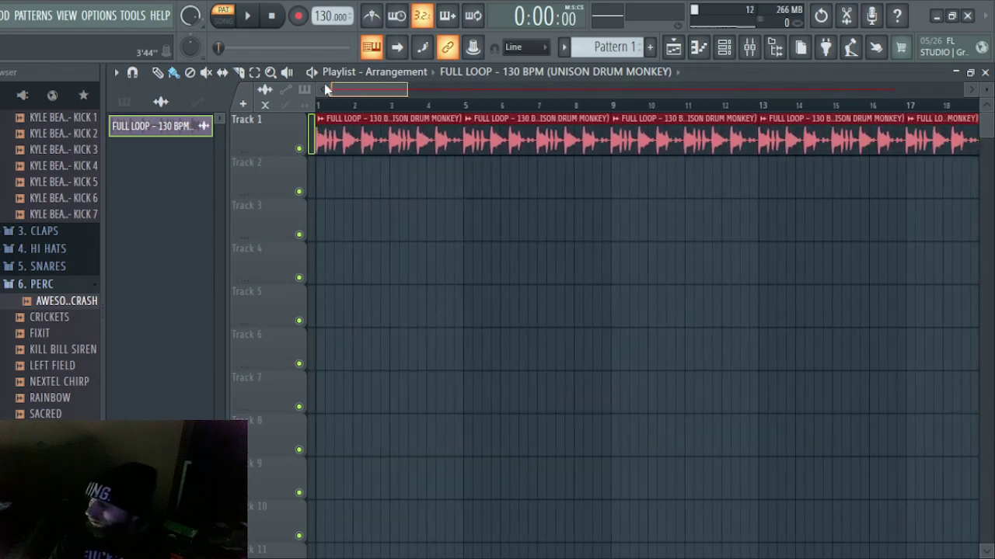
- Play the arrangement from bar 1 in song mode to check the repeated drum loop, and stop playback
left_click(321, 103)
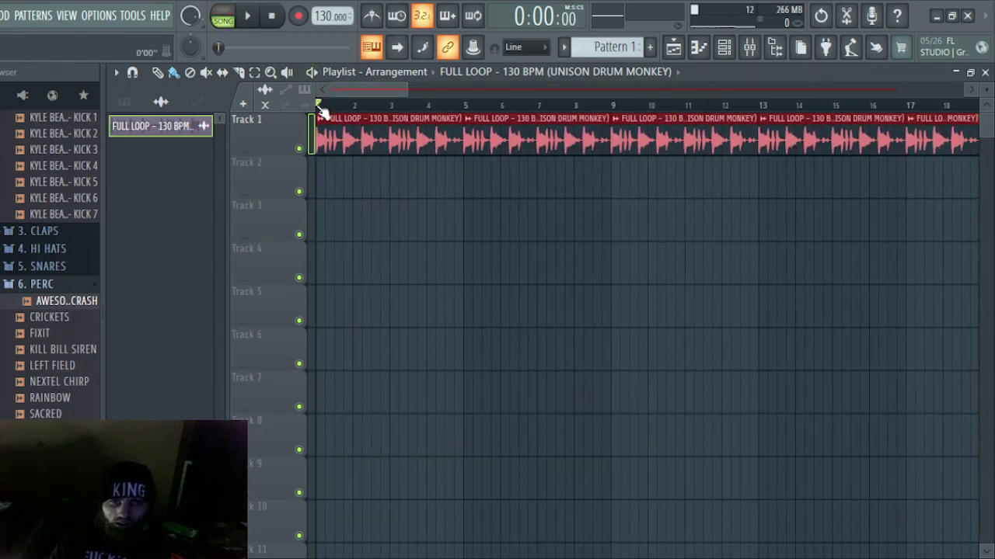
left_click(311, 72)
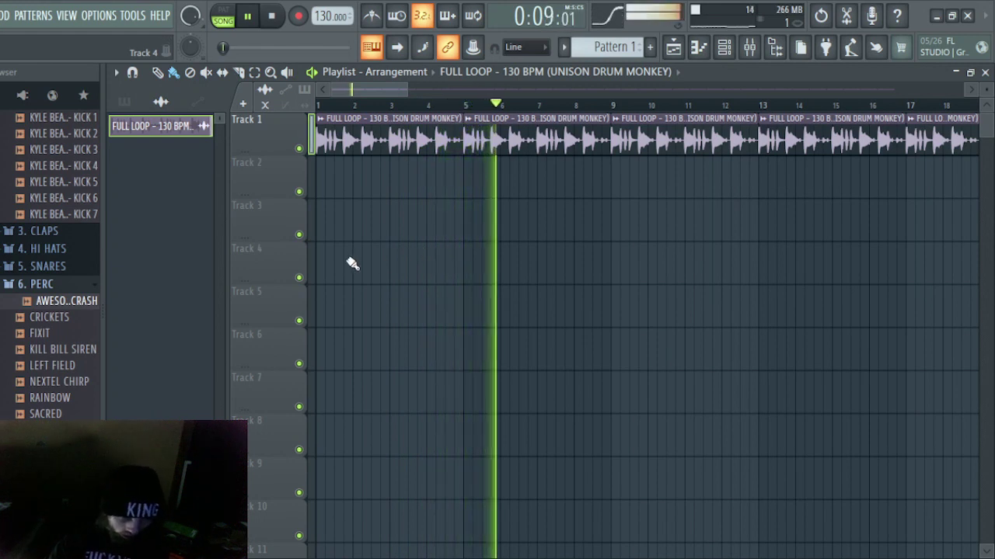
left_click(276, 17)
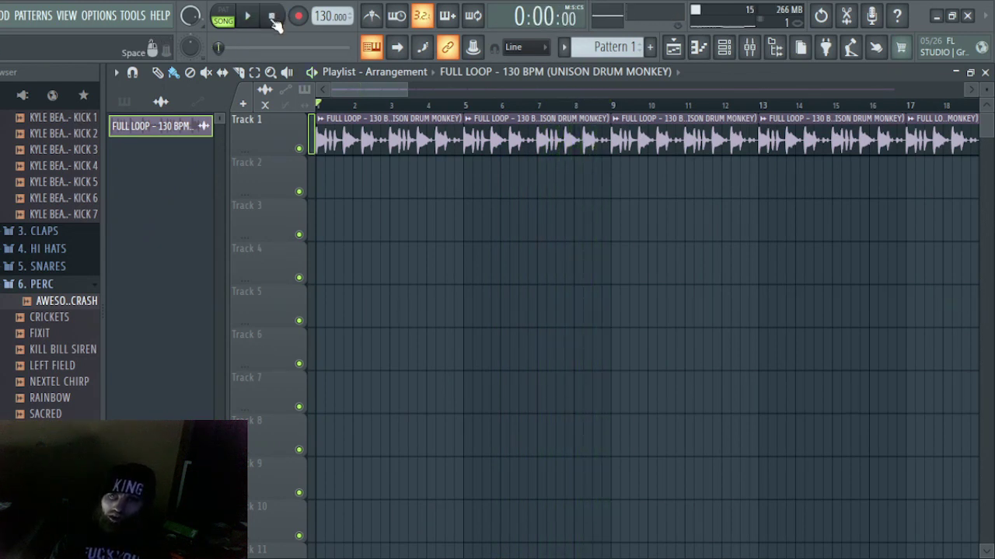
- Collapse ANDROMEDA's KICKS and PERC sample folders and expand its MELODIES folder
scroll(35, 190, "up", 6)
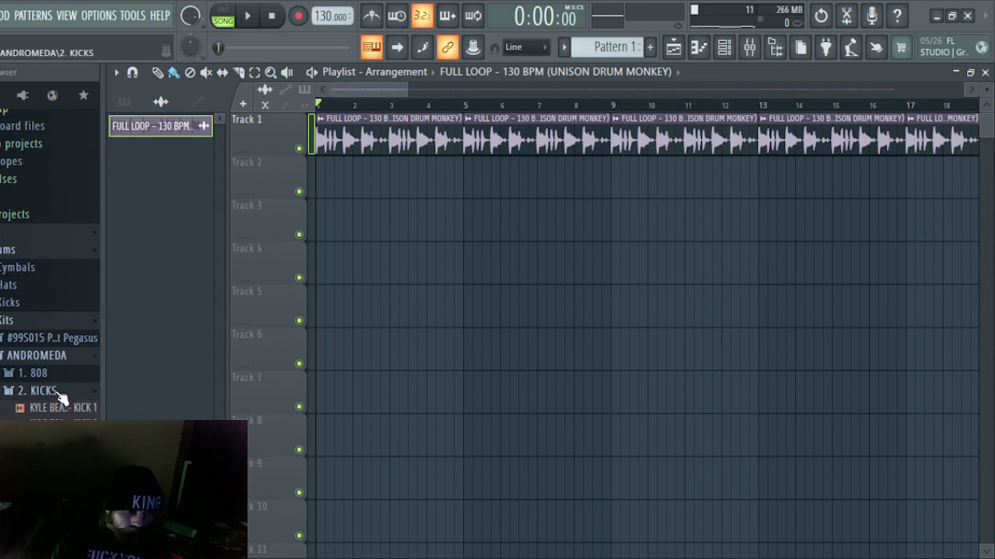
left_click(61, 398)
scroll(67, 391, "down", 3)
left_click(47, 363)
left_click(33, 365)
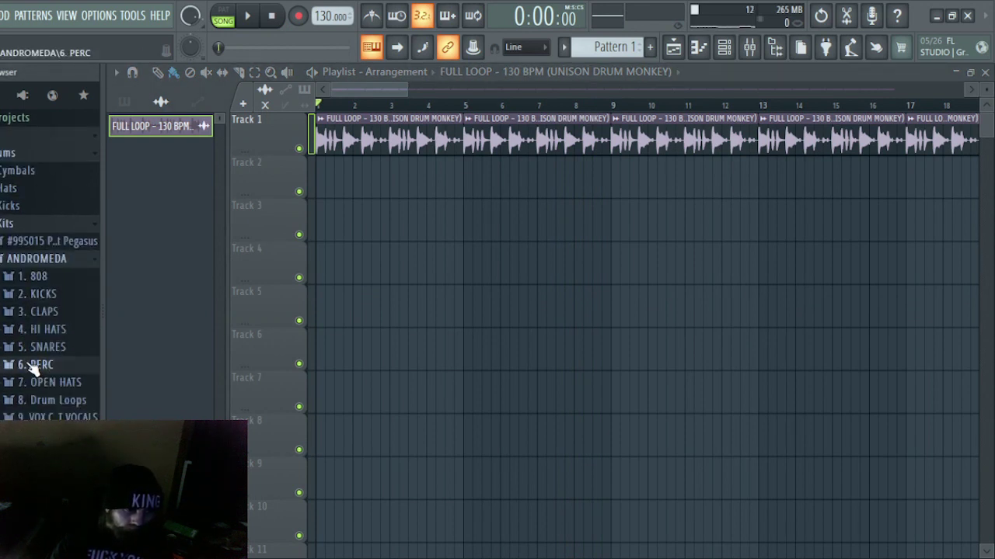
scroll(59, 373, "down", 2)
left_click(54, 362)
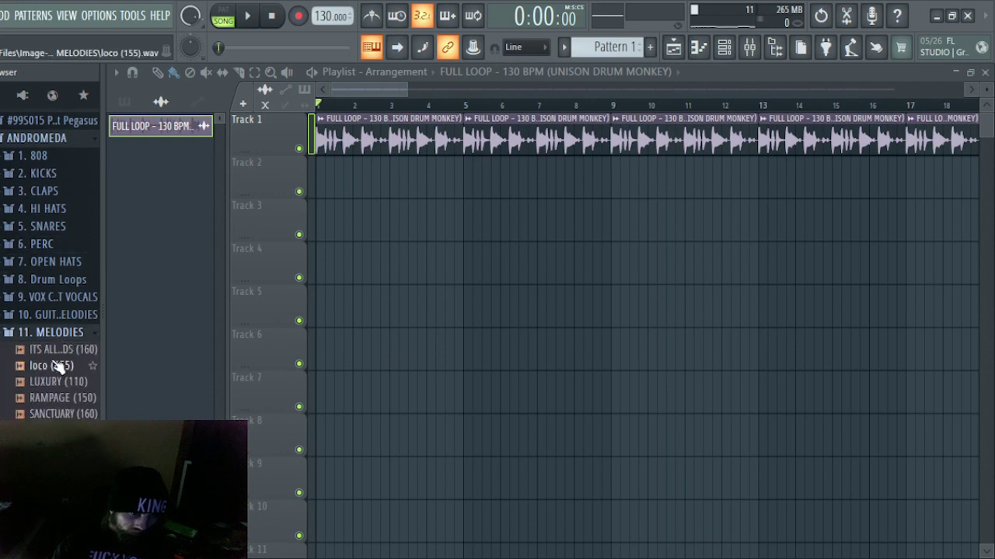
- Play the drum loop and audition ANDROMEDA melodies over it, including LUXURY (110), TOKYO (160), TORONTO (121) and WARRIOR (140)
scroll(57, 371, "down", 1)
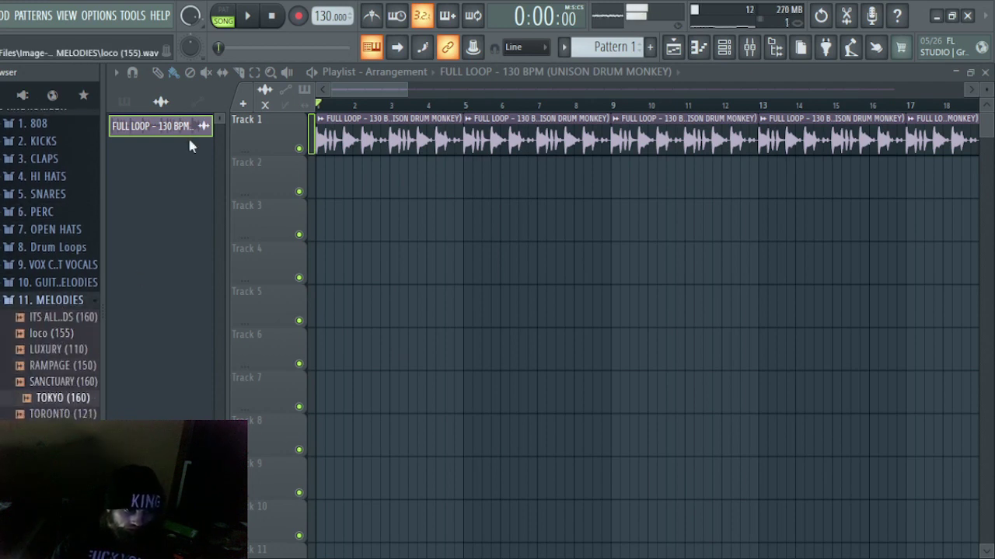
left_click(250, 16)
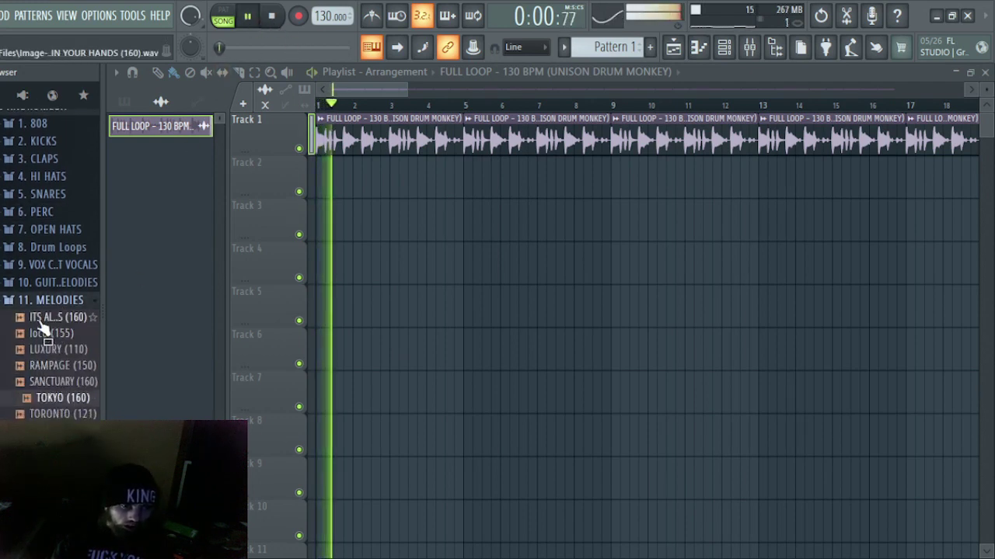
left_click(40, 319)
left_click(51, 350)
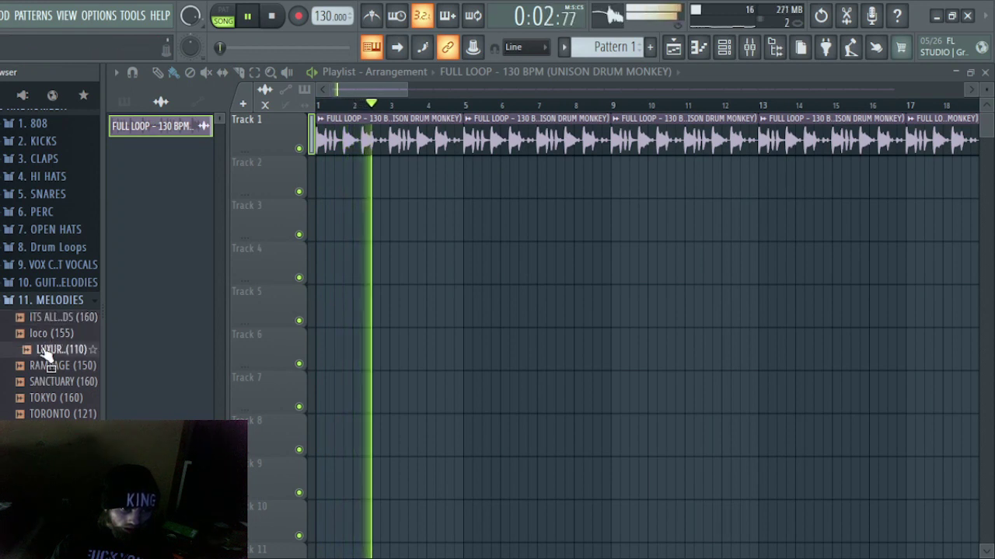
left_click(56, 397)
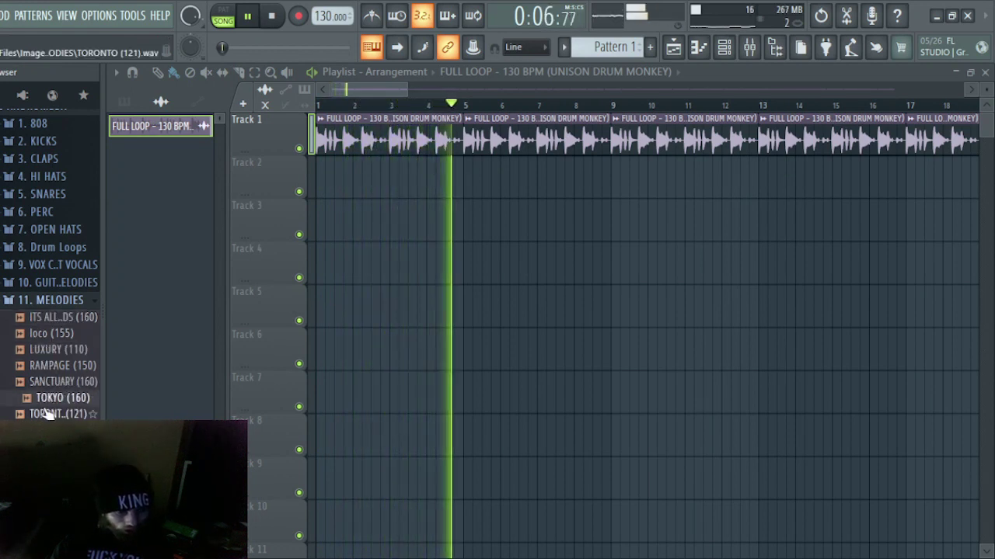
left_click(46, 413)
left_click(47, 430)
scroll(47, 412, "down", 2)
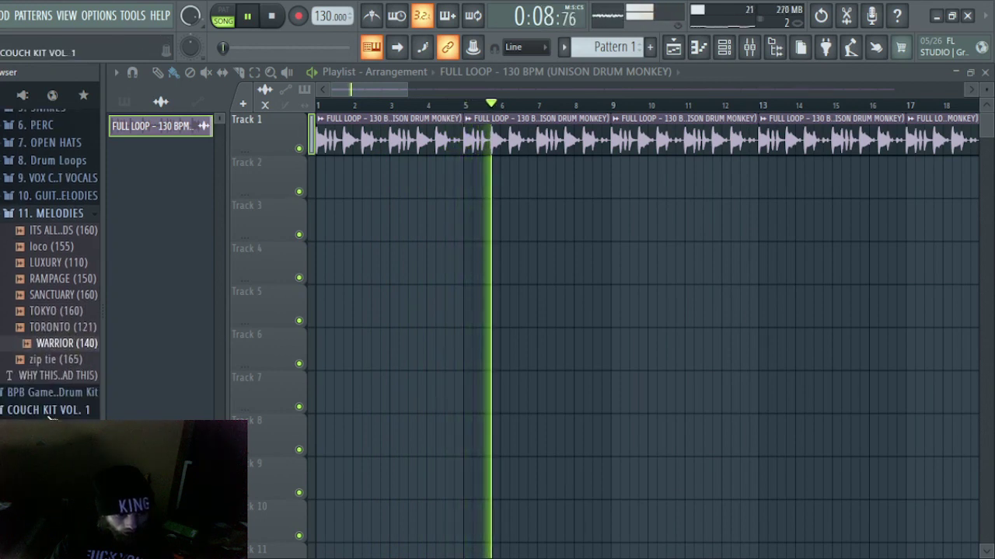
- Compare zip tie (165), TOKYO, SANCTUARY, RAMPAGE, loco and LUXURY melodies against the playing drum loop
left_click(46, 351)
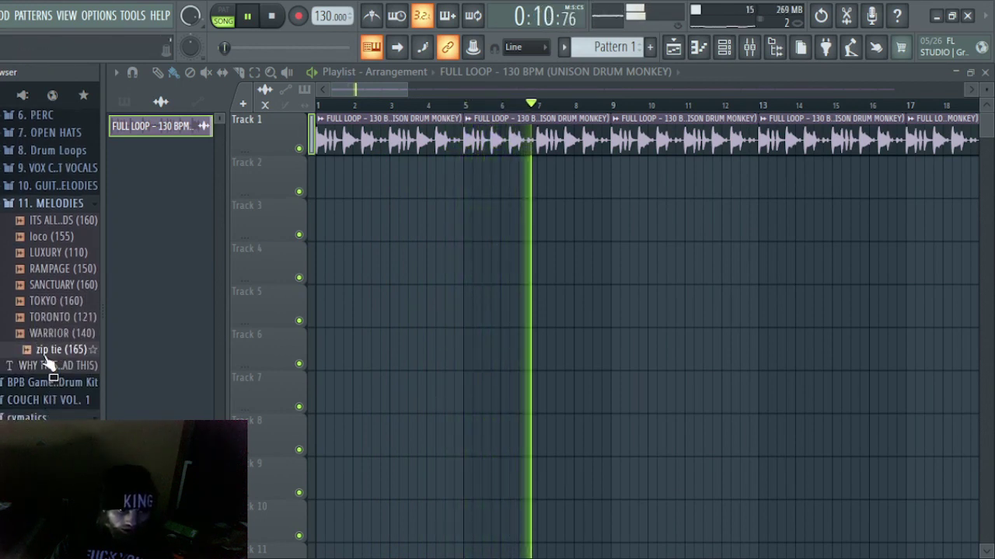
left_click(56, 302)
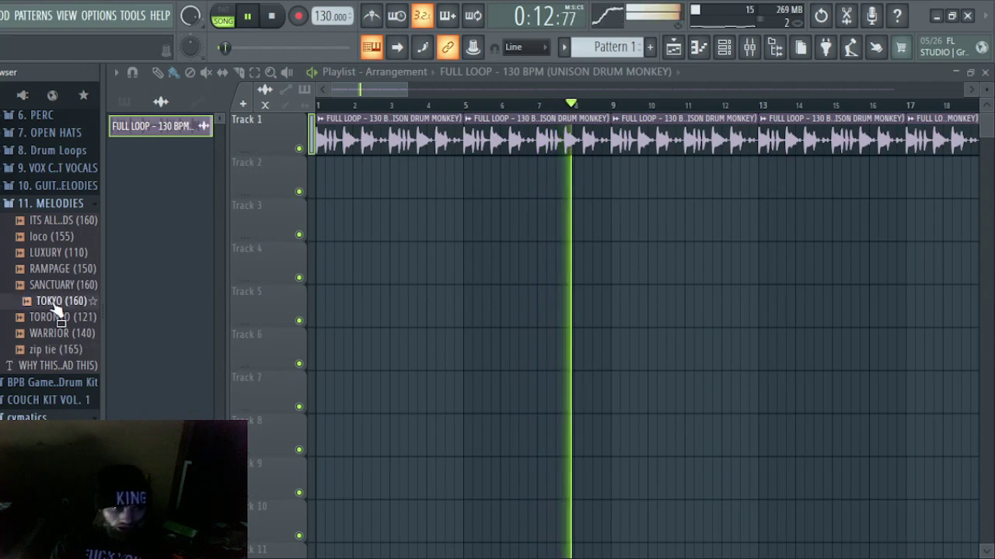
left_click(56, 284)
left_click(53, 269)
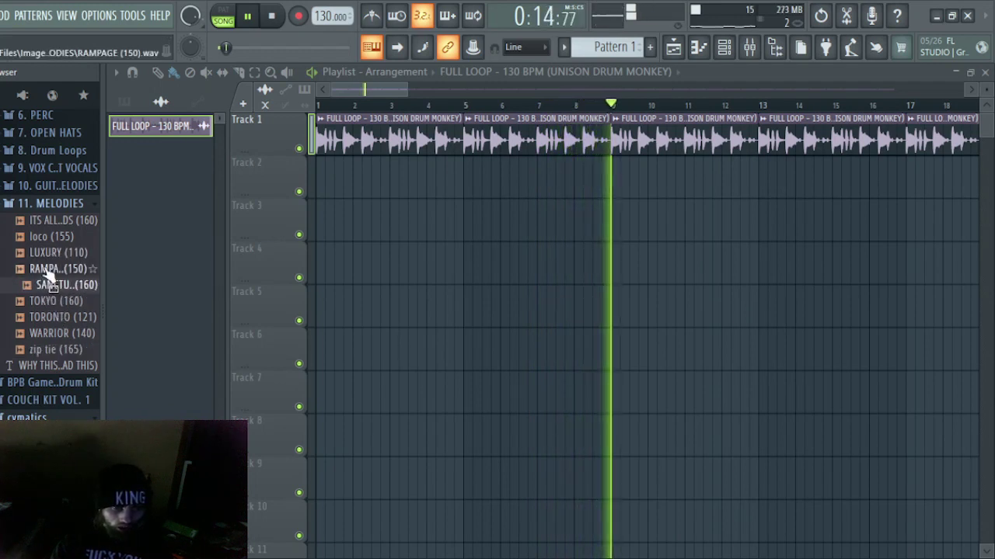
left_click(50, 236)
left_click(48, 254)
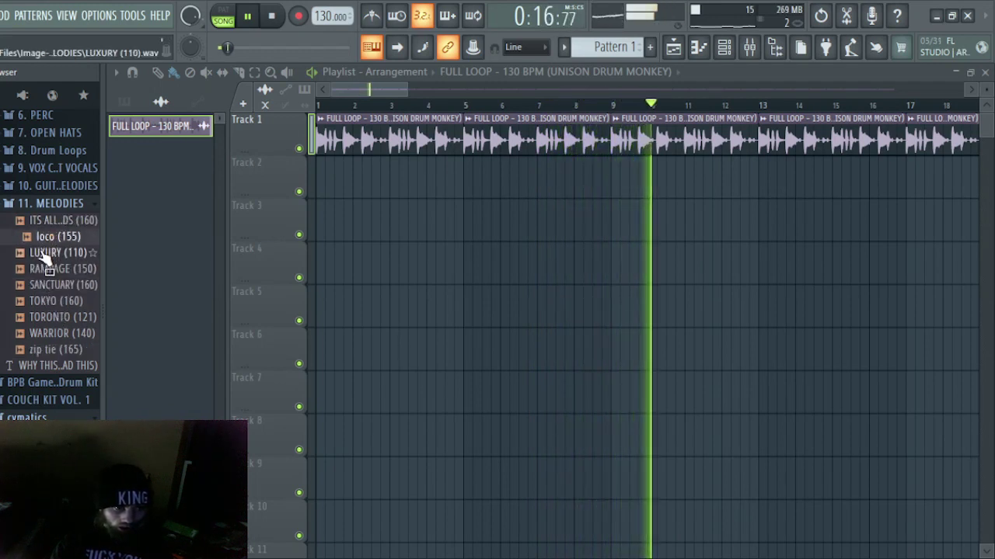
- Try LUXURY (110) on Track 2 from bar 1 with the drum loop playing, remove the clip and stop playback
left_click_drag(45, 261, 342, 183)
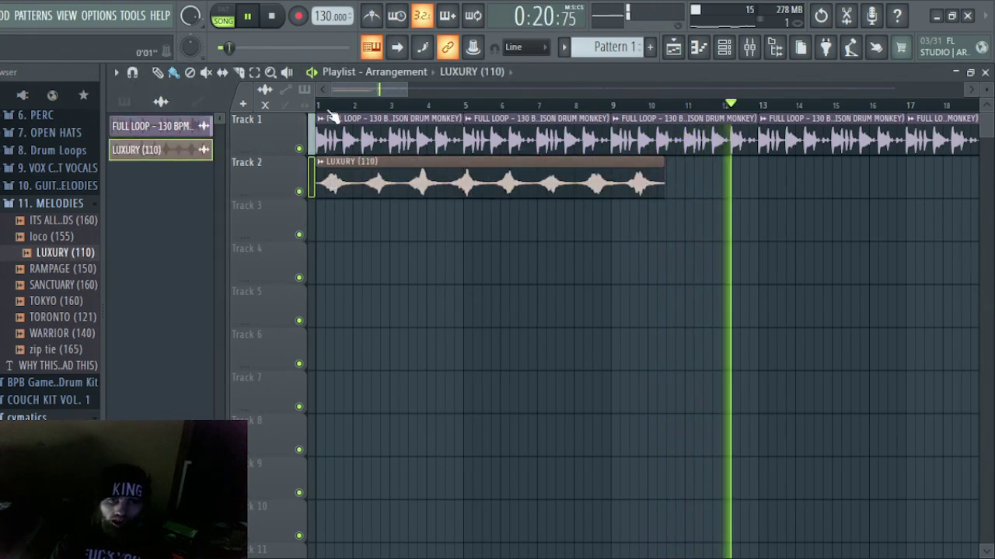
left_click(321, 104)
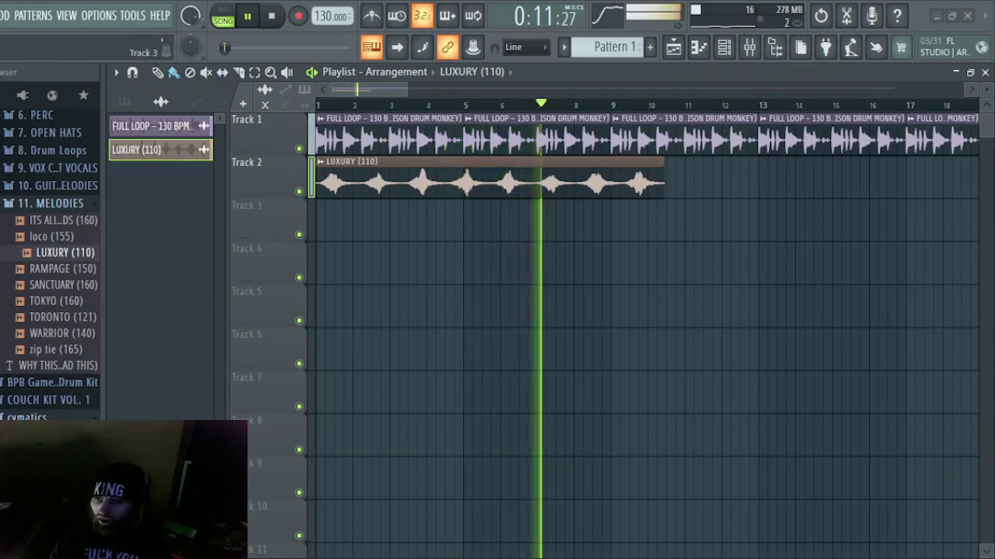
right_click(526, 184)
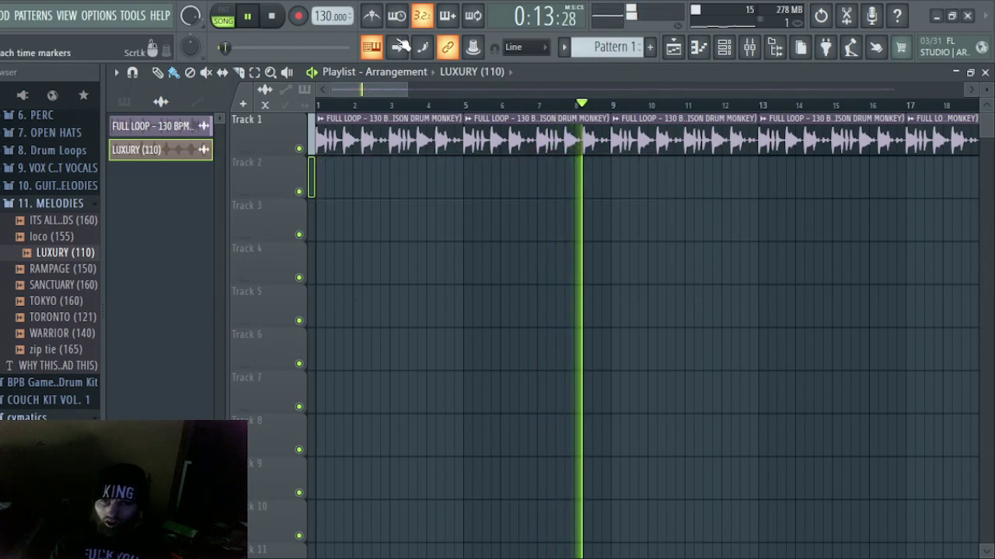
left_click(285, 23)
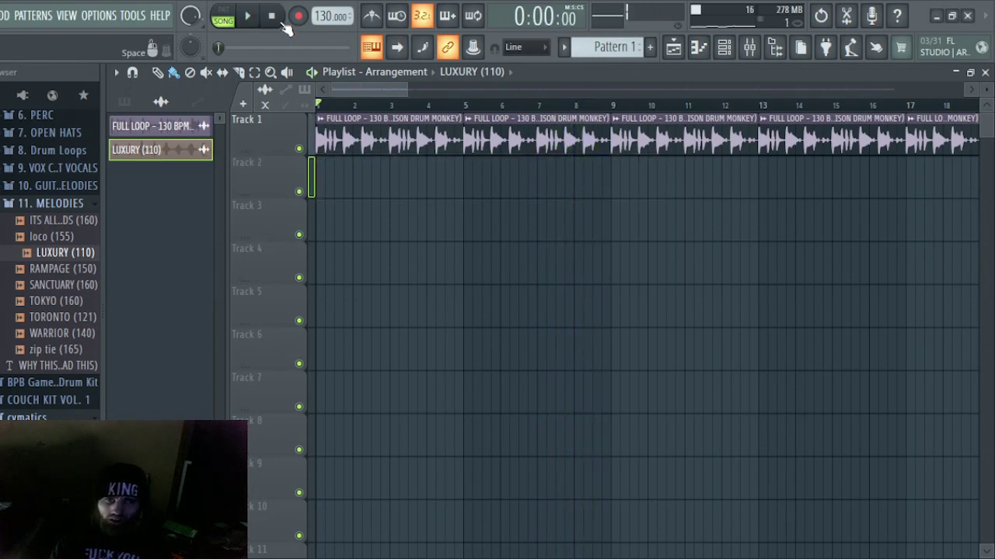
- Collapse ANDROMEDA's MELODIES folder and expand the Unison folder among the kits
left_click(49, 203)
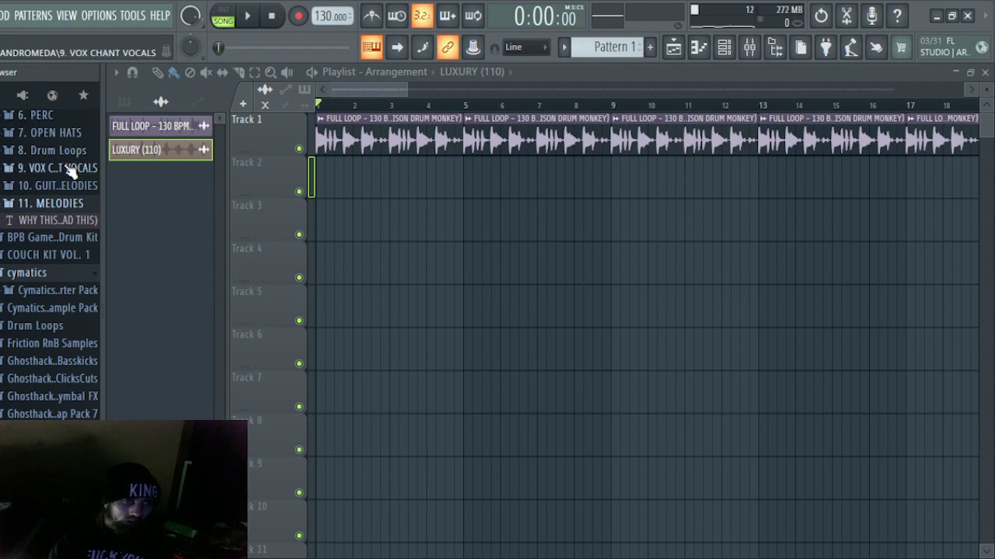
scroll(66, 179, "down", 3)
scroll(45, 303, "down", 10)
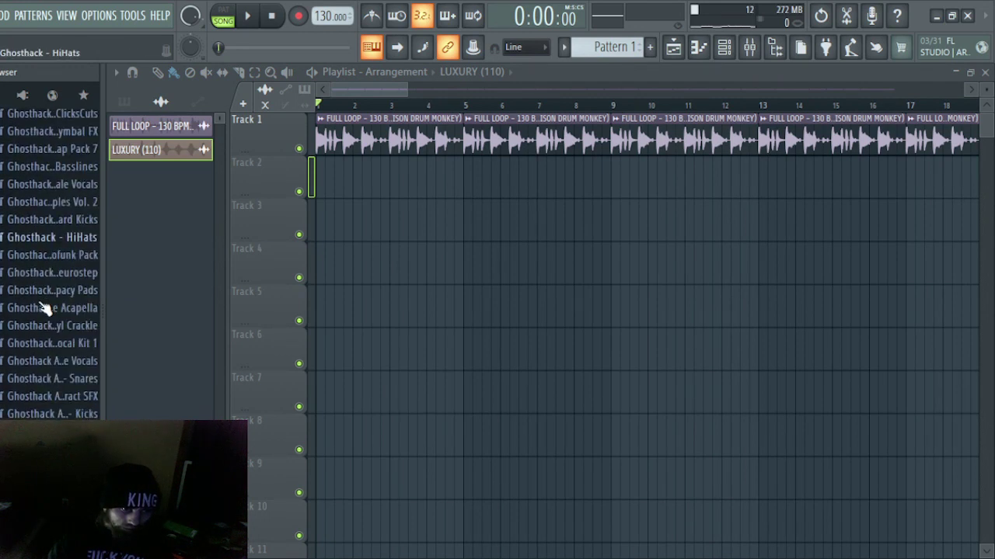
scroll(42, 312, "down", 2)
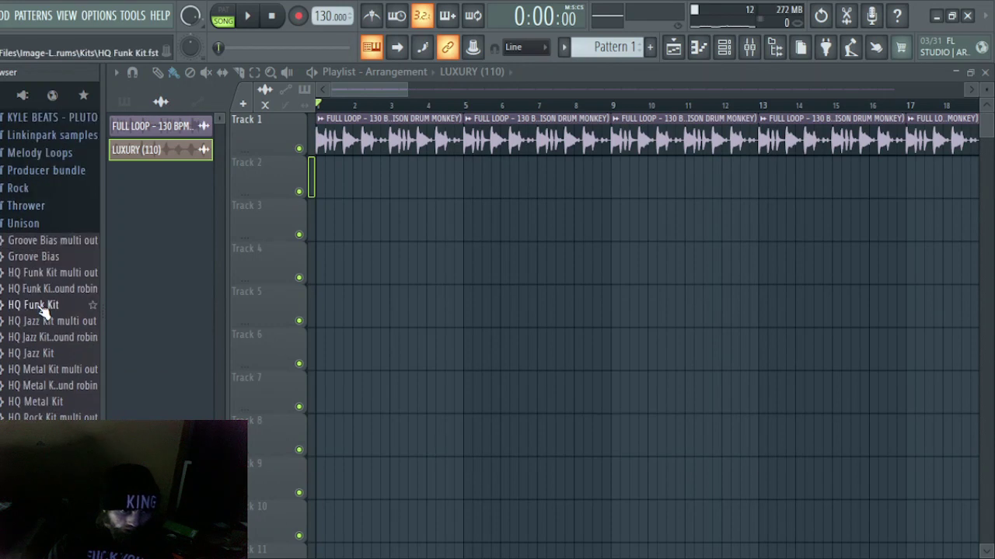
scroll(41, 315, "up", 2)
left_click(37, 322)
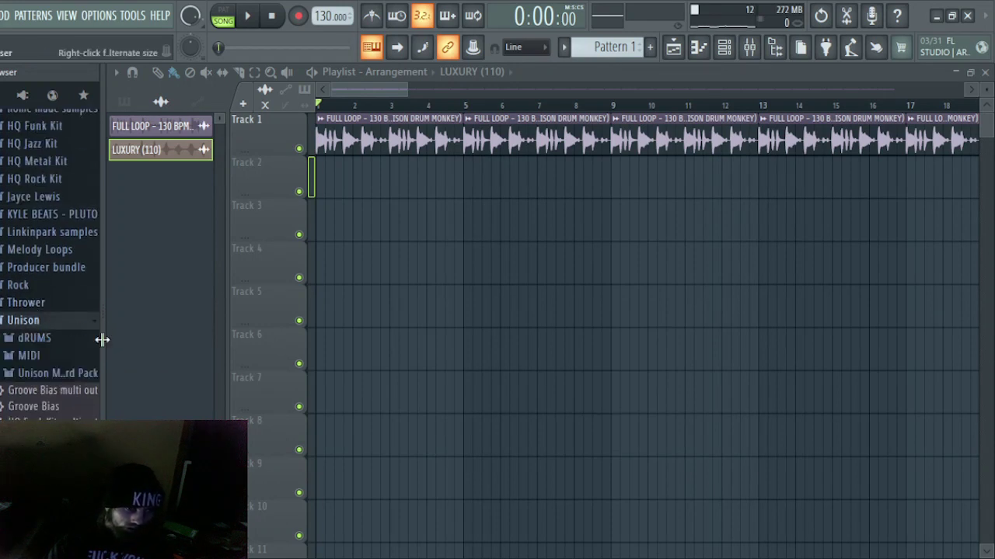
- Browse the Unison chord pack down to the G Major triads in the 08 - G Major - E Minor folder
left_click(65, 374)
left_click(66, 376)
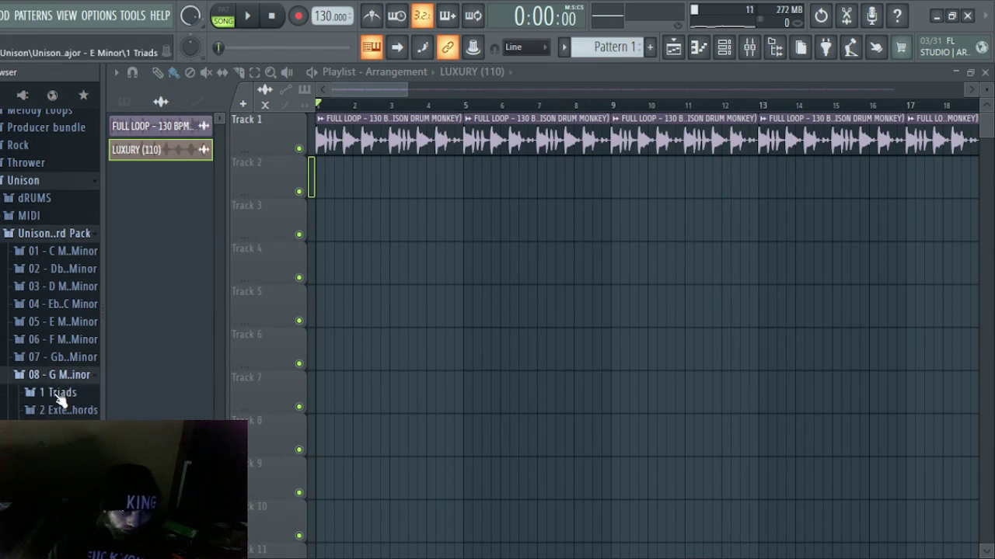
left_click(58, 392)
left_click(66, 410)
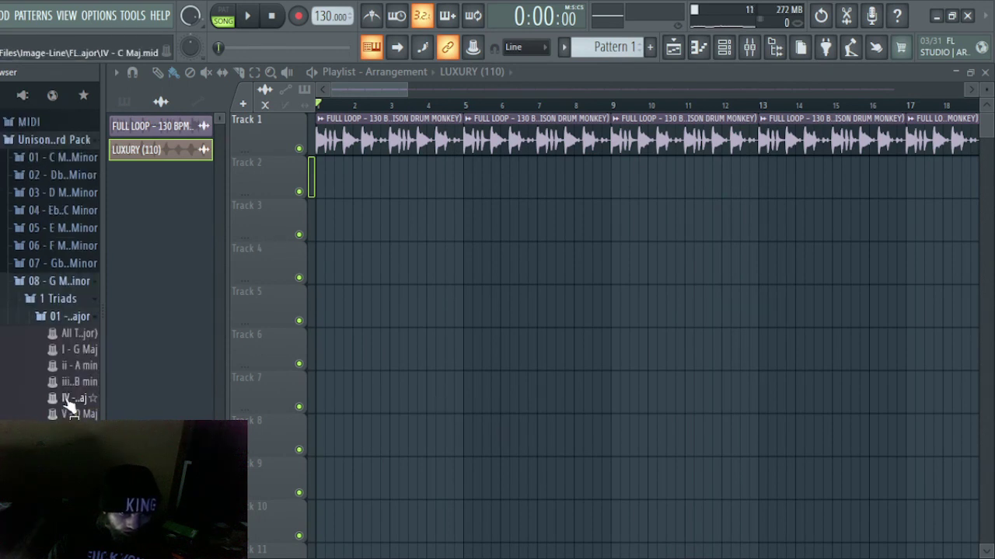
scroll(70, 357, "down", 1)
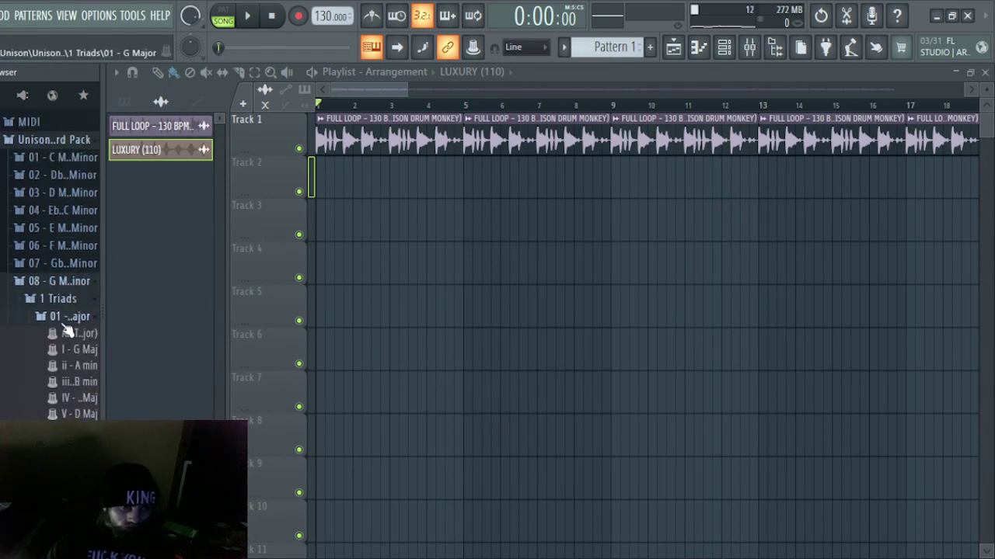
- Play the opening of the drum loop briefly, pause it and collapse the G Major - E Minor Triads folder
left_click(254, 21)
left_click(247, 17)
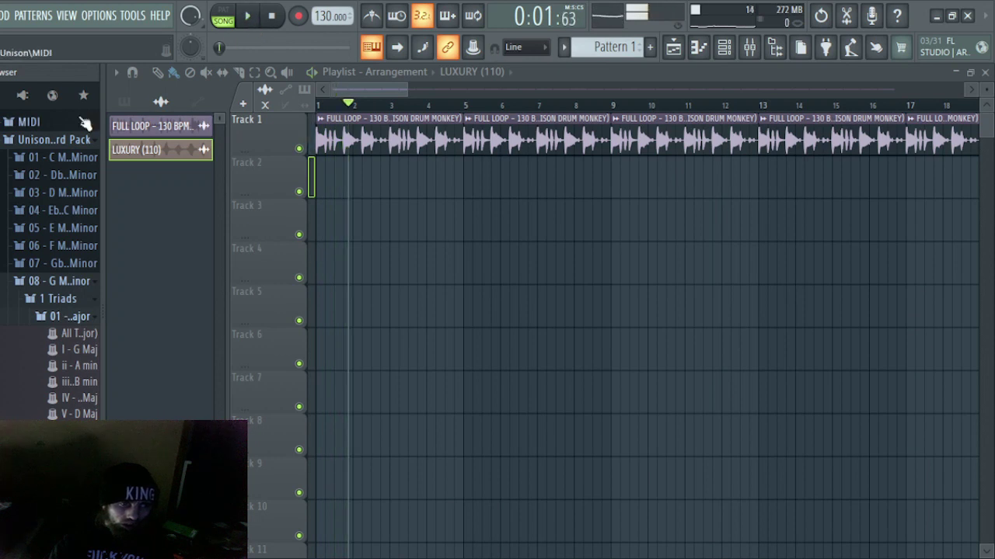
left_click(56, 303)
scroll(58, 311, "up", 5)
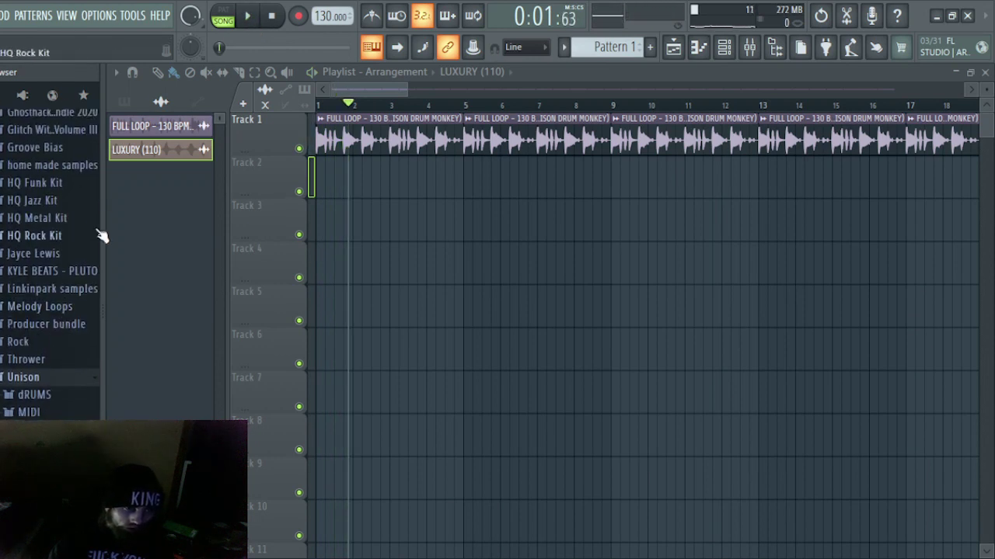
scroll(76, 277, "up", 4)
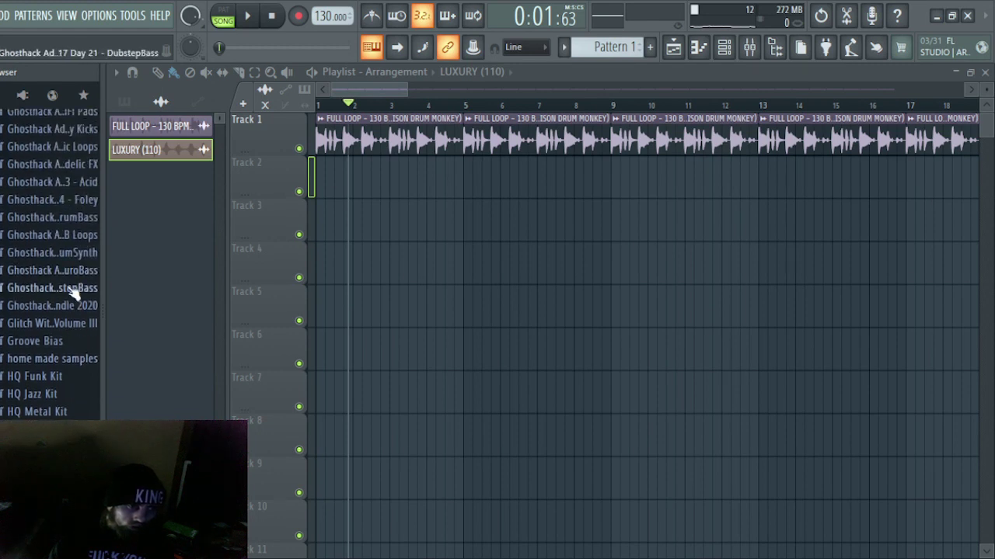
- Check the home made samples folder, then audition a [060] loop in the Glitch & Noise loops of the Glitch With Friends Volume III pack
left_click(45, 362)
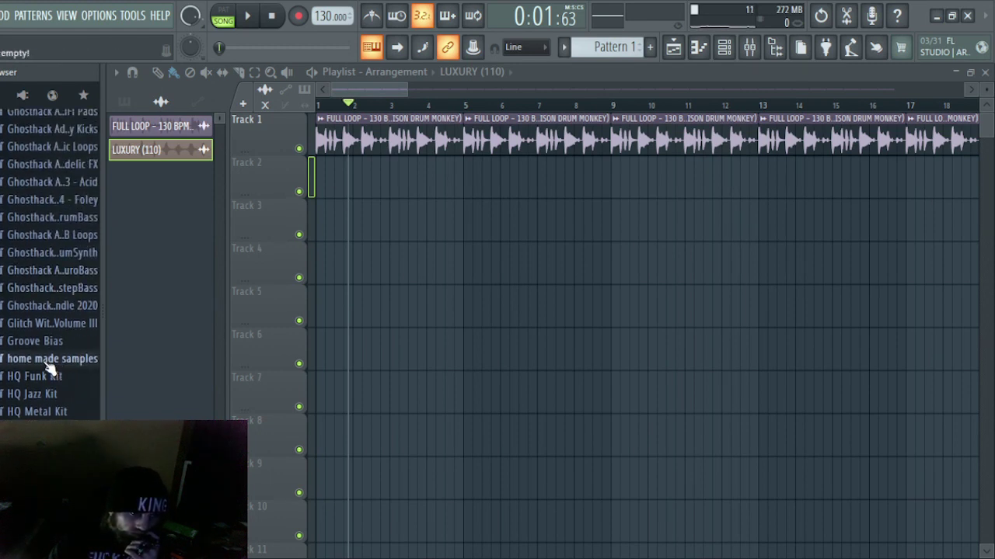
left_click(24, 327)
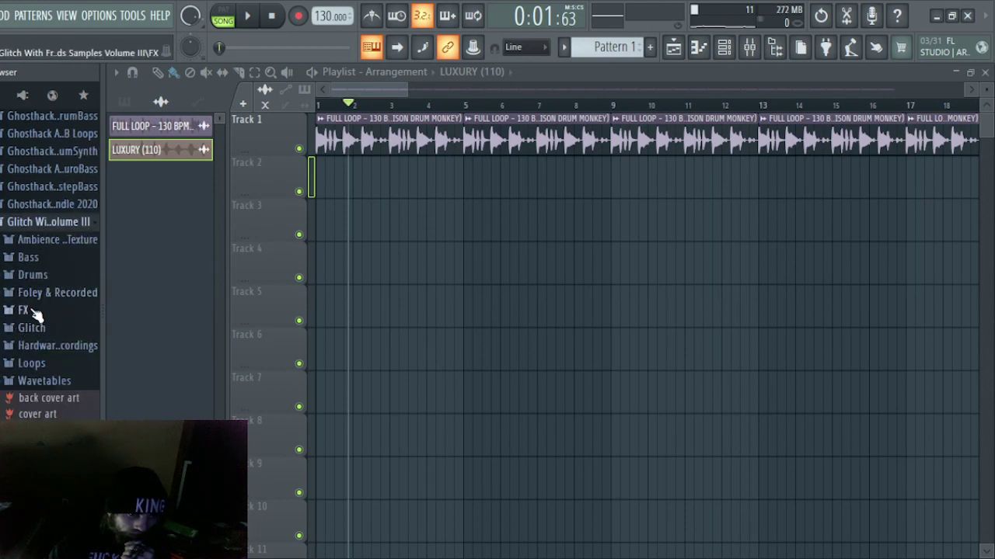
left_click(44, 369)
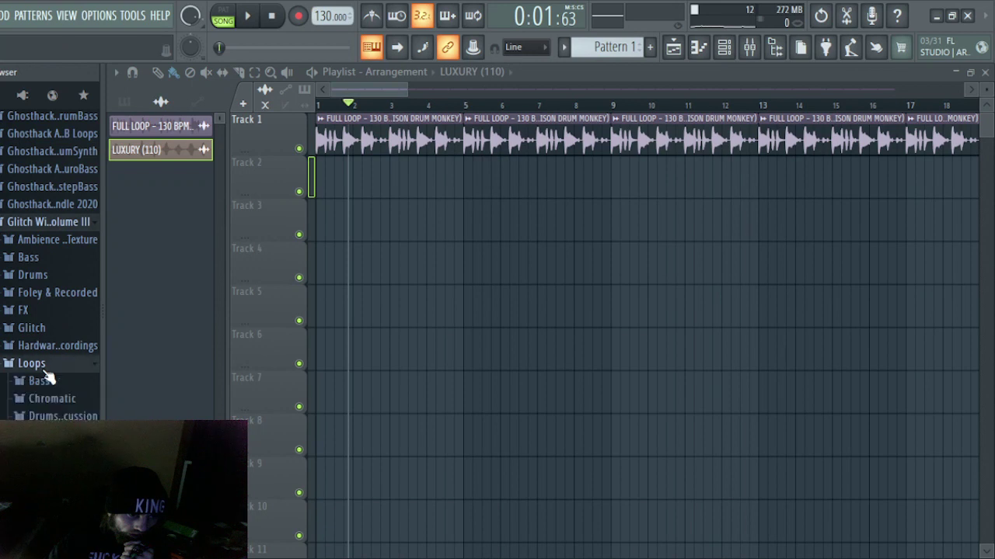
scroll(86, 400, "down", 3)
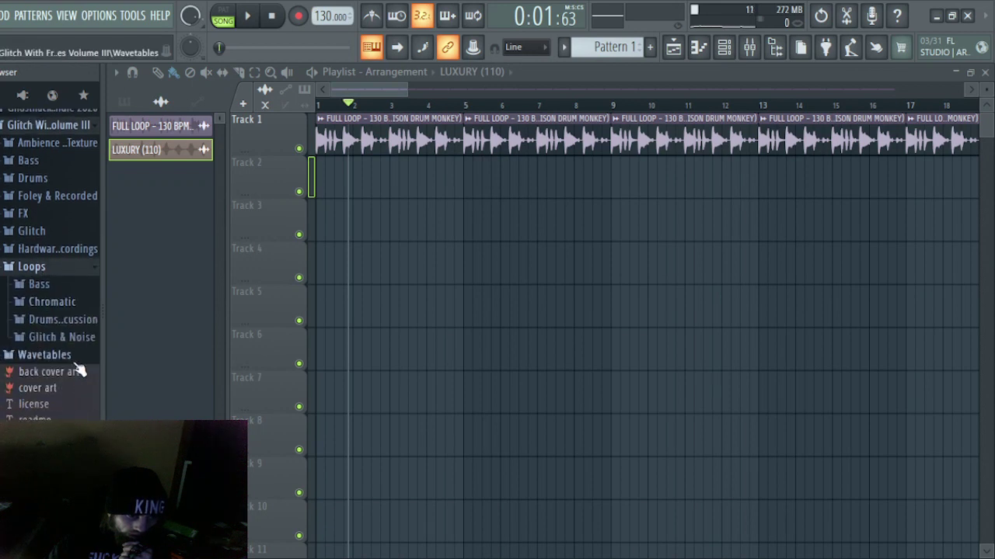
left_click(62, 340)
left_click(61, 349)
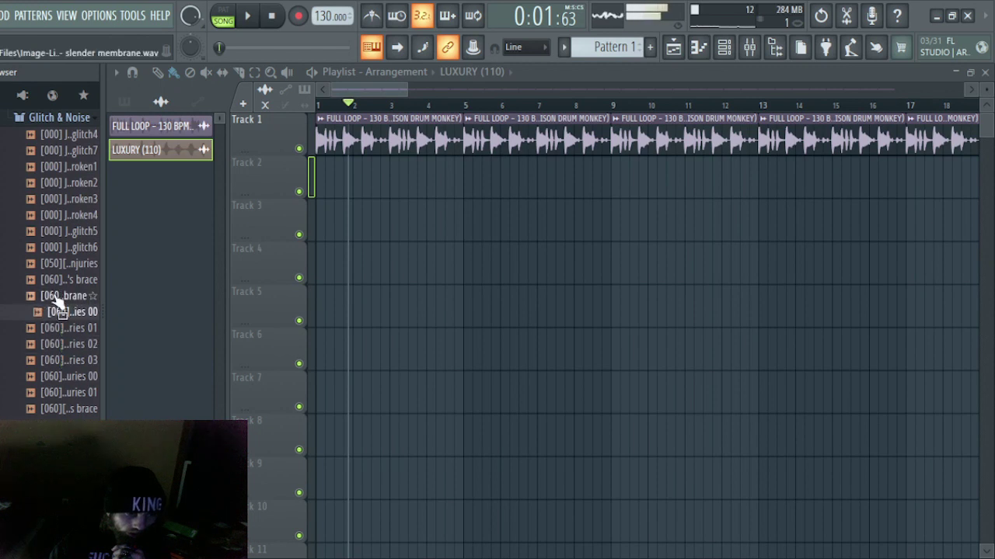
- Audition the glitch7 loop and the Chromatic loops There and Beyond and [075] Abroxis - Interjection
scroll(51, 249, "up", 6)
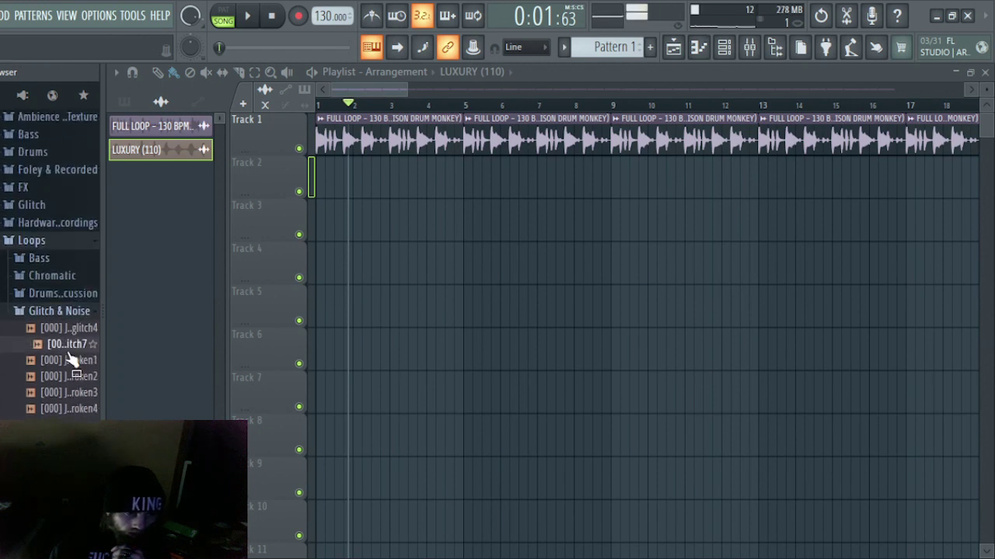
left_click(68, 343)
left_click(56, 281)
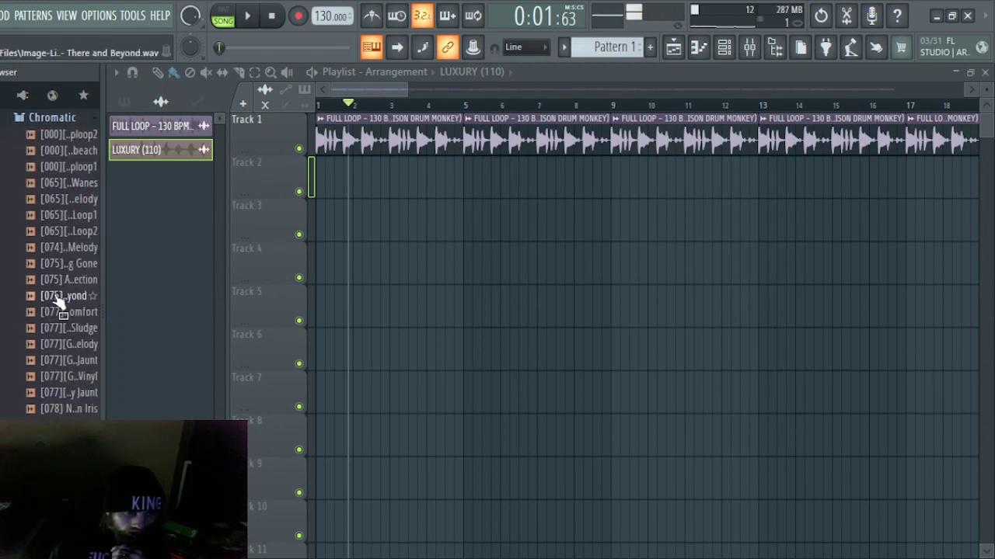
left_click(56, 297)
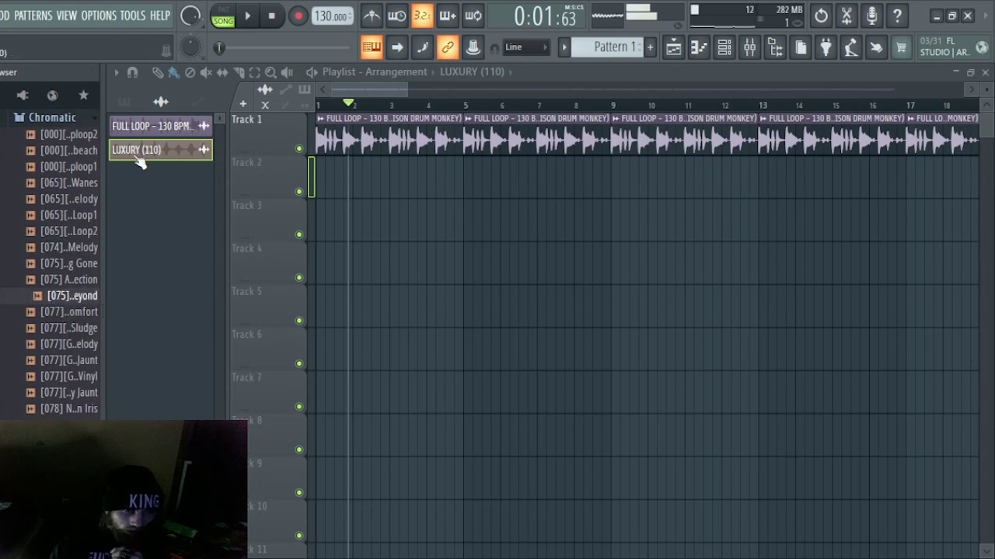
left_click(70, 281)
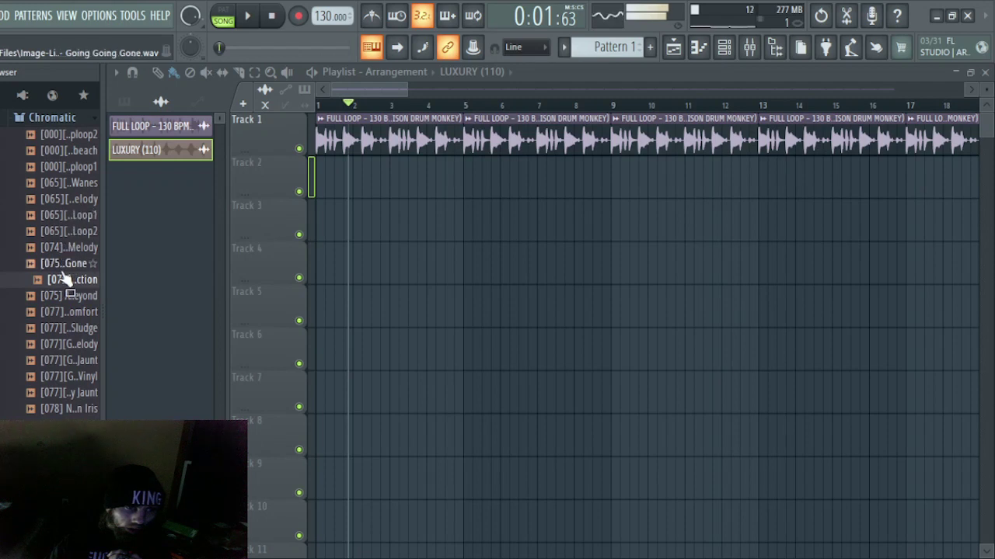
- Try [075] Abroxis - Interjection on Track 2 from bar 1 with the drum loop playing, undo the placement and stop playback
left_click_drag(59, 281, 319, 178)
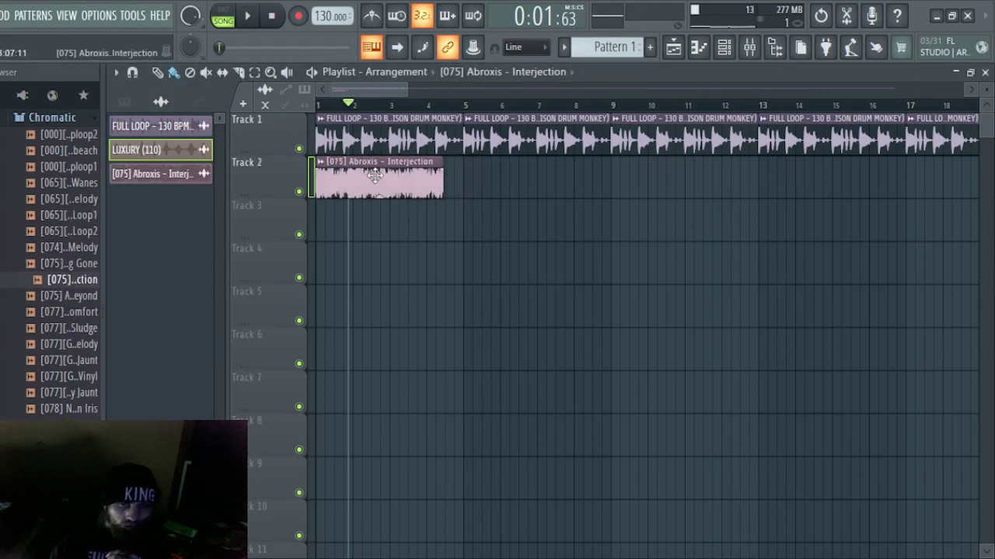
left_click_drag(349, 104, 317, 105)
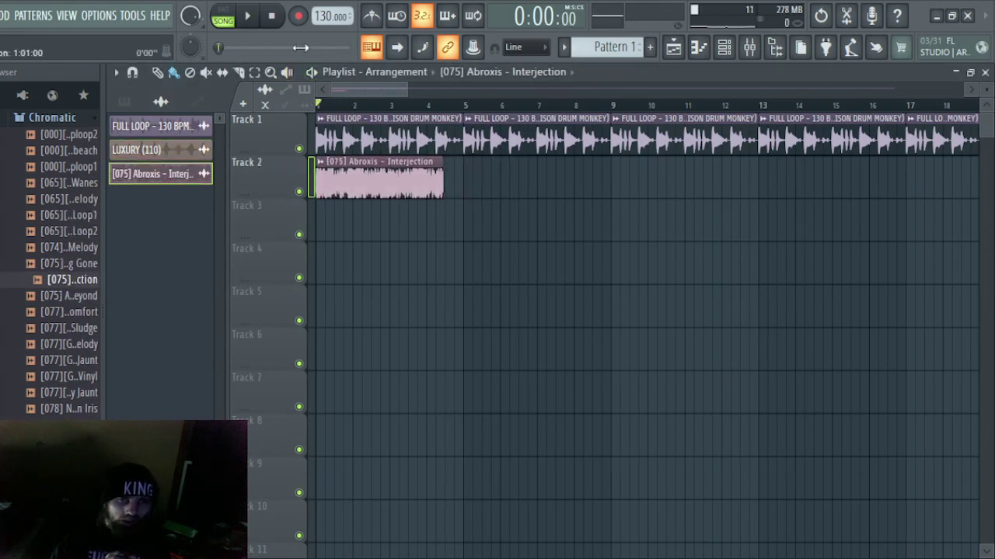
left_click(248, 16)
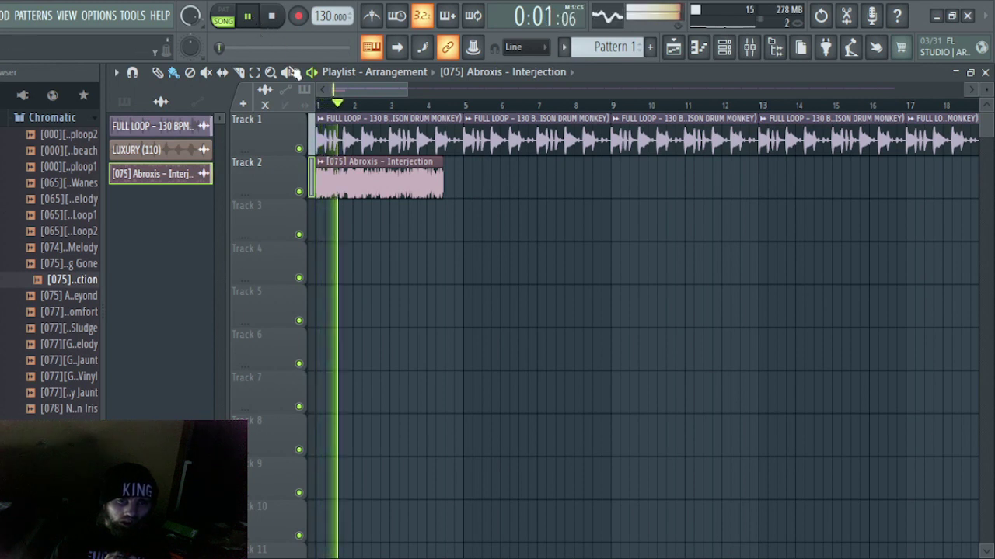
key("ctrl+z")
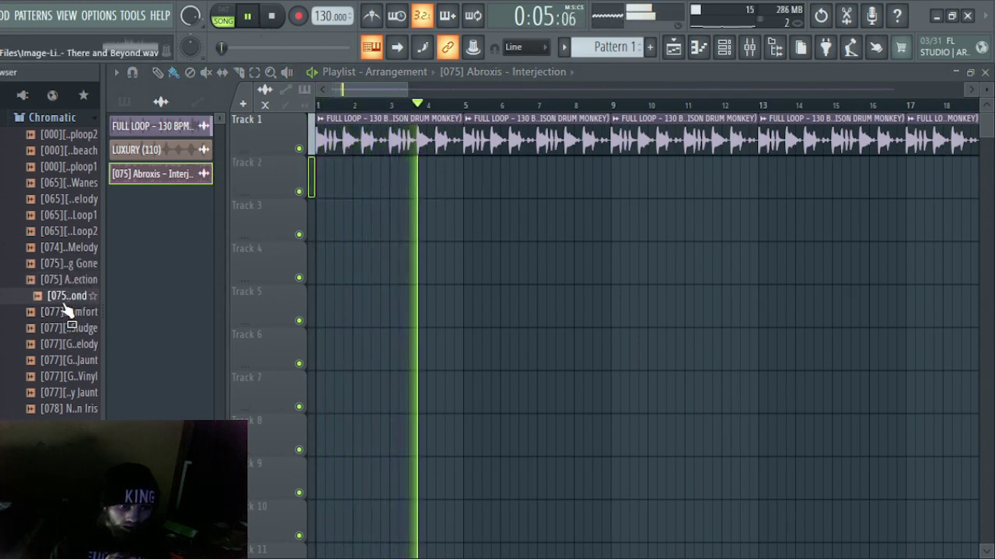
left_click(273, 17)
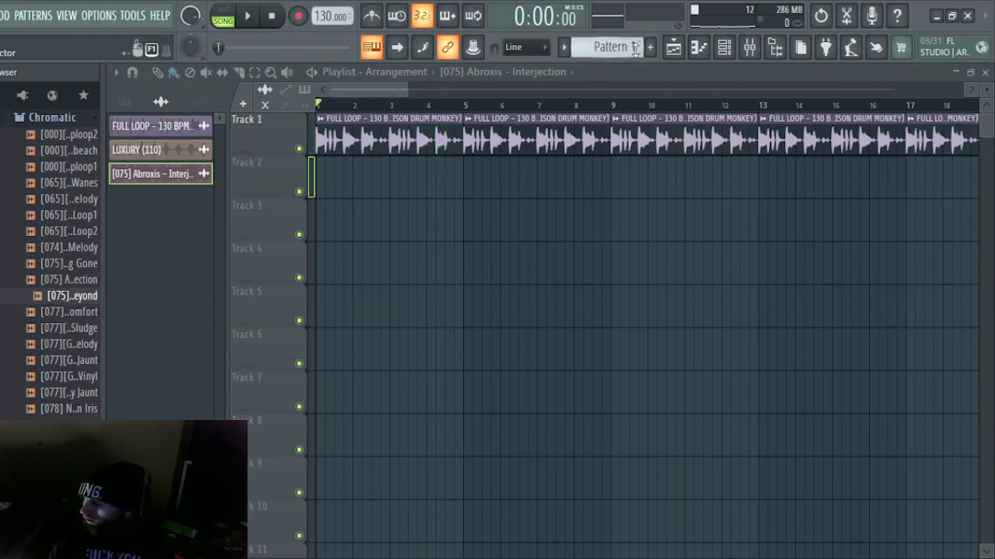
- Show the channel rack with Pattern 1 still selected
scroll(633, 48, "down", 1)
scroll(629, 53, "up", 1)
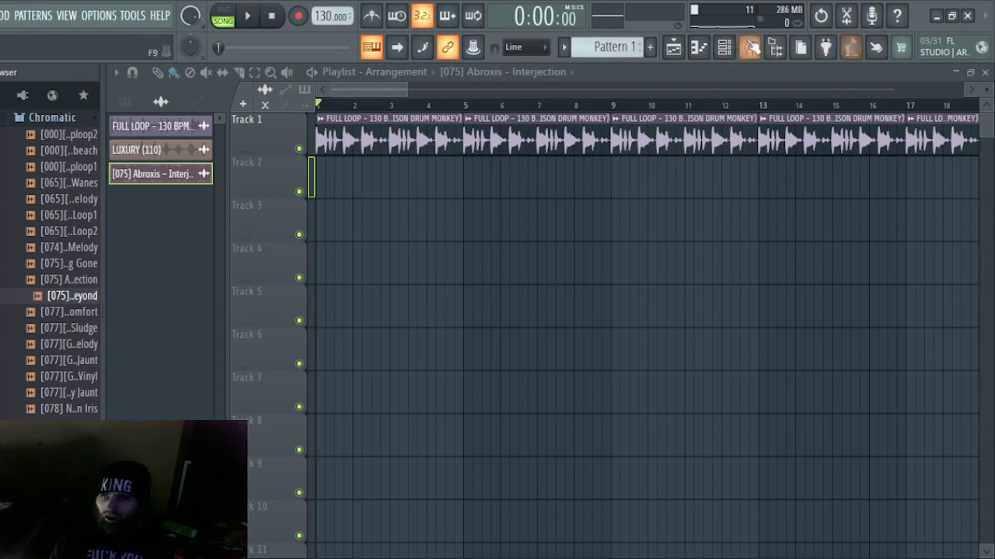
left_click(699, 48)
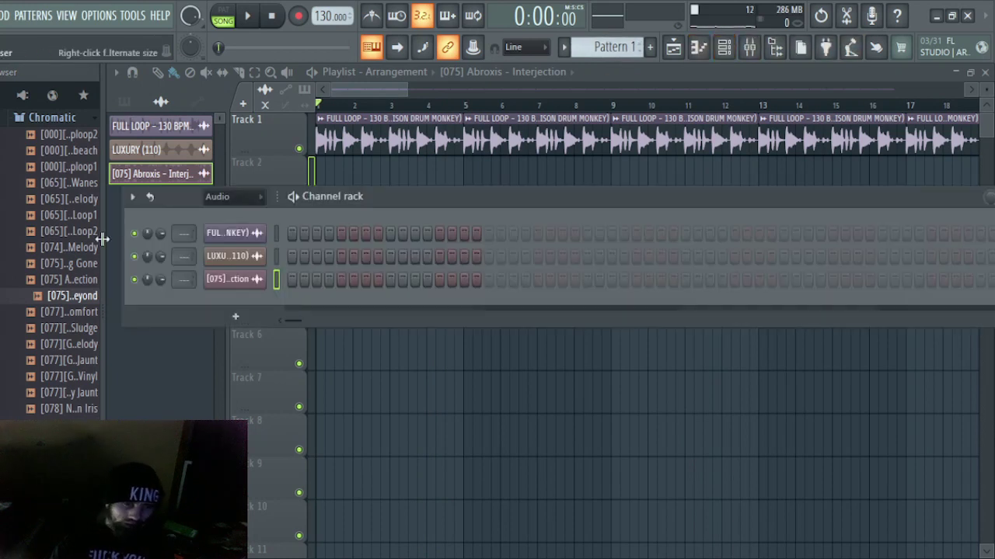
- Add the Arcade VST3 generator from the plugin database's installed generators to the channel rack
scroll(56, 199, "down", 10)
scroll(45, 212, "up", 10)
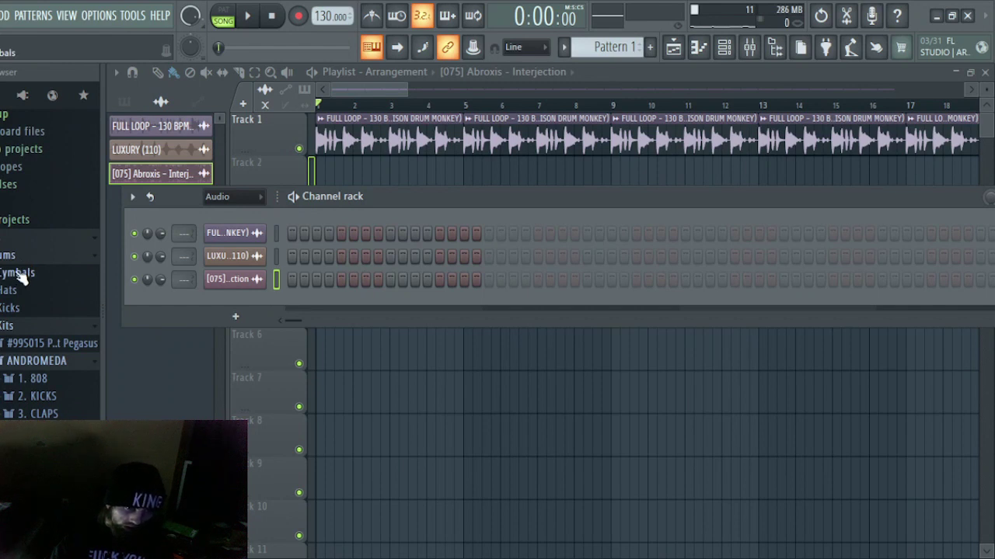
scroll(21, 276, "up", 6)
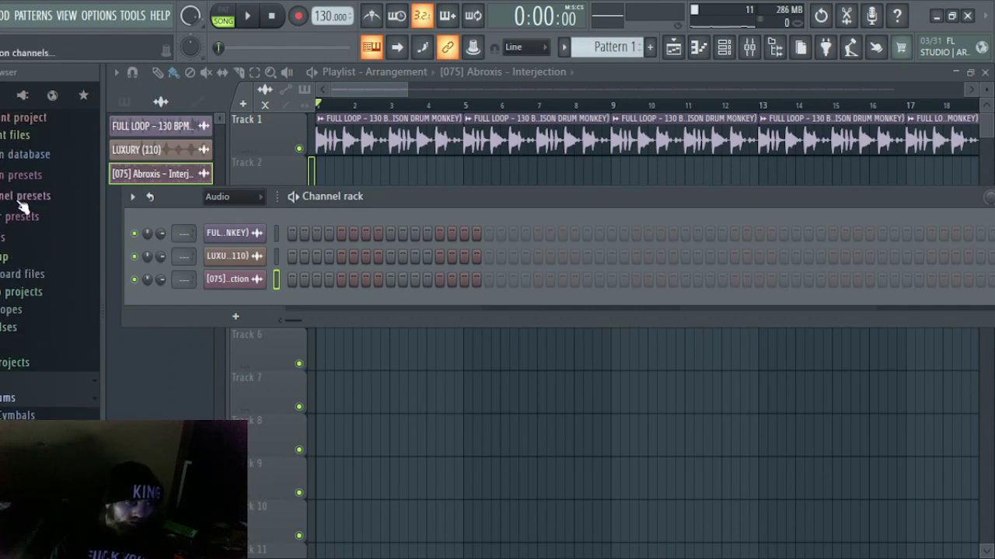
left_click(25, 155)
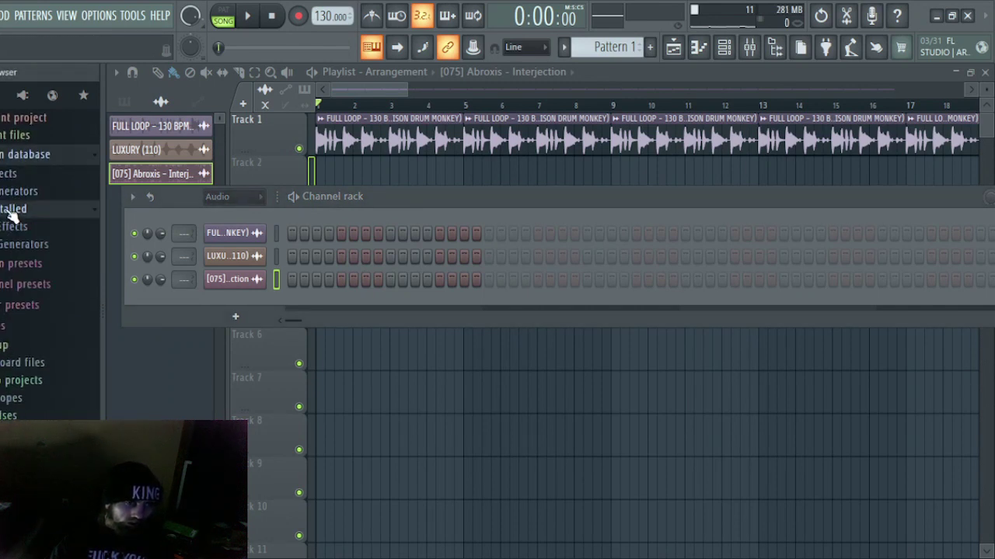
left_click(34, 248)
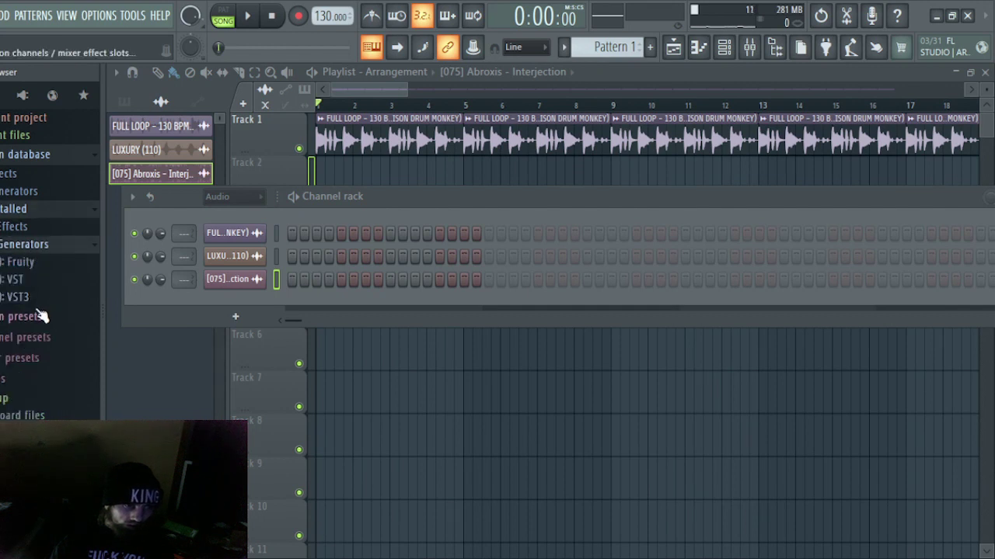
left_click(31, 297)
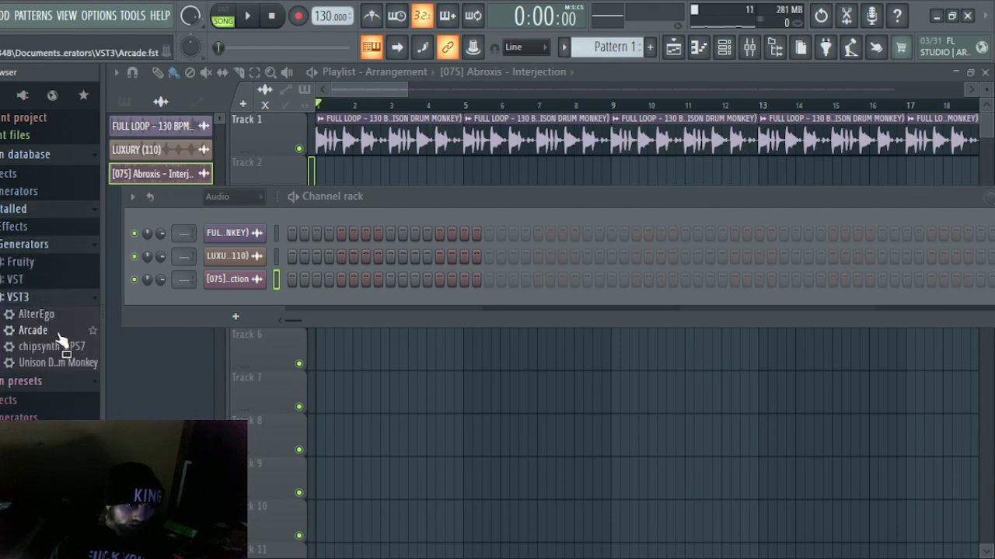
left_click_drag(51, 335, 230, 310)
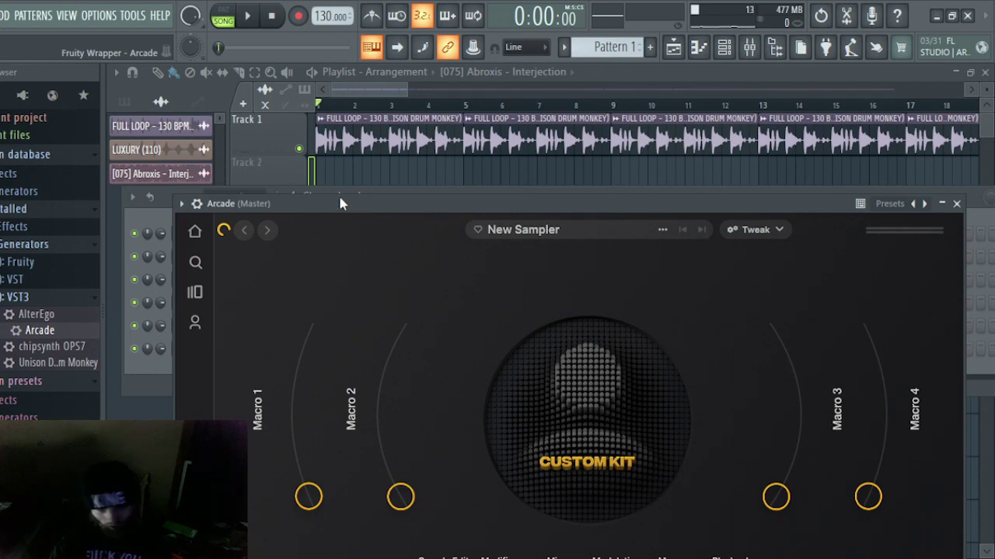
- Move the Arcade window clear of the screen's edge and raise Nighttime Piano's Wet macro to about three quarters and Haze to maximum
left_click_drag(341, 208, 321, 91)
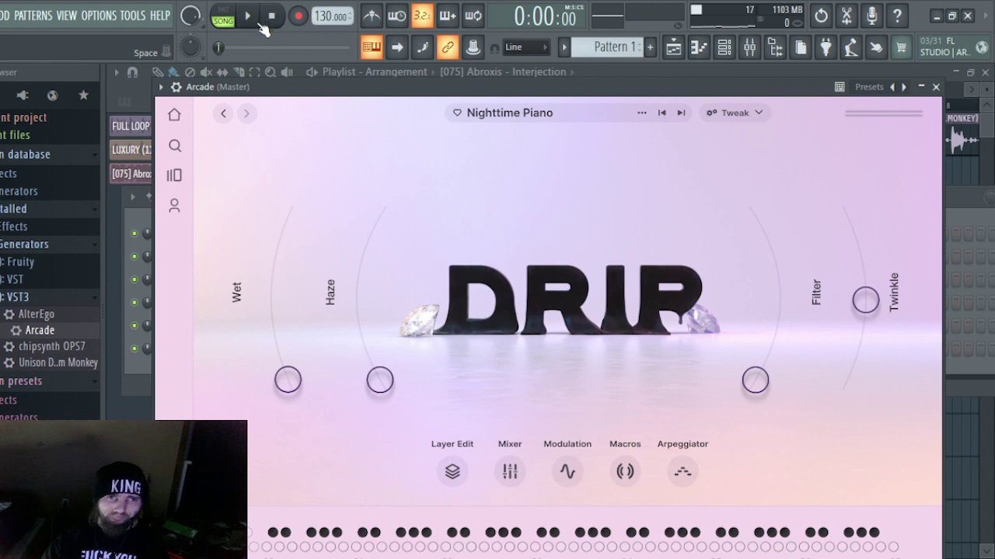
left_click_drag(278, 386, 261, 310)
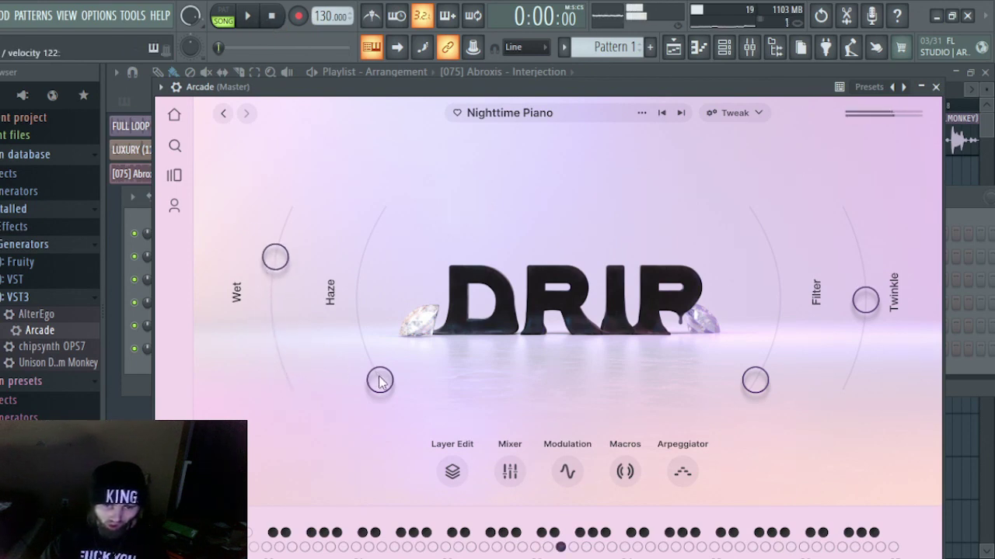
left_click_drag(379, 380, 349, 208)
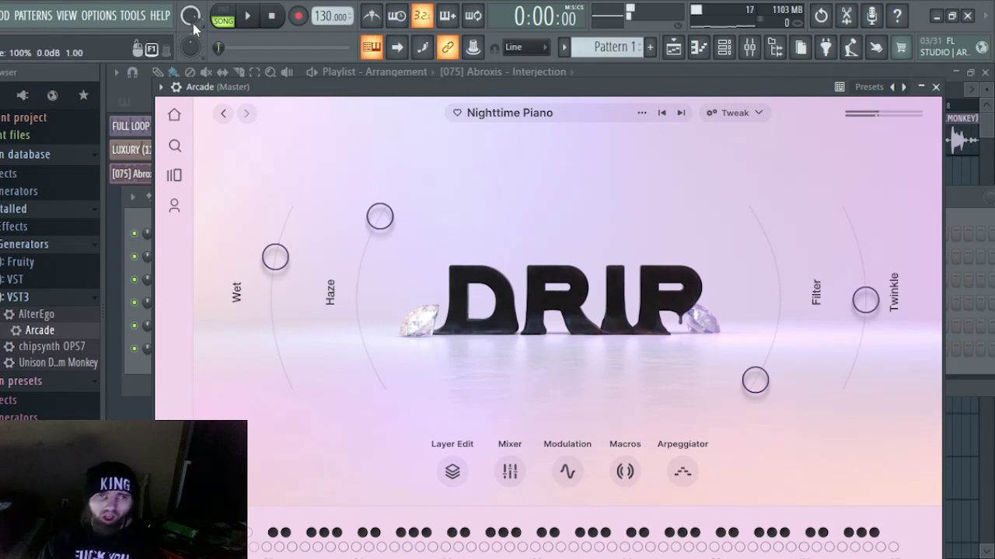
- Play the drum loop in song mode to try a melody on Nighttime Piano, stop playback and bring up the playlist
left_click(246, 18)
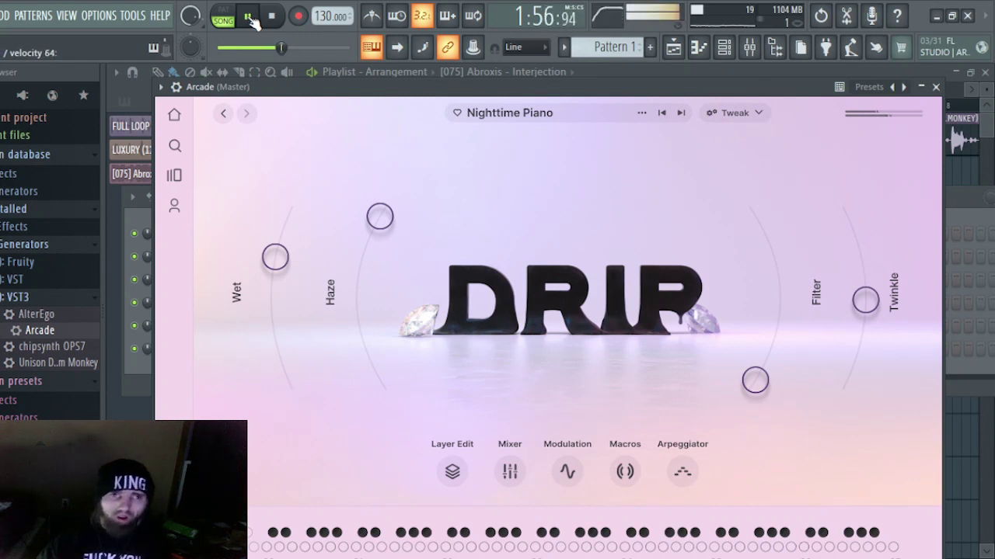
left_click(280, 16)
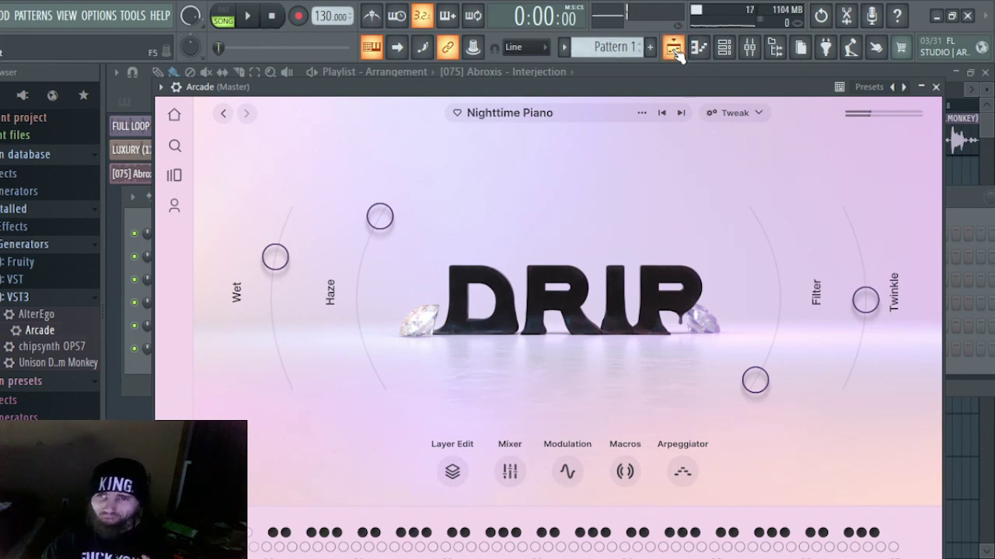
left_click(674, 49)
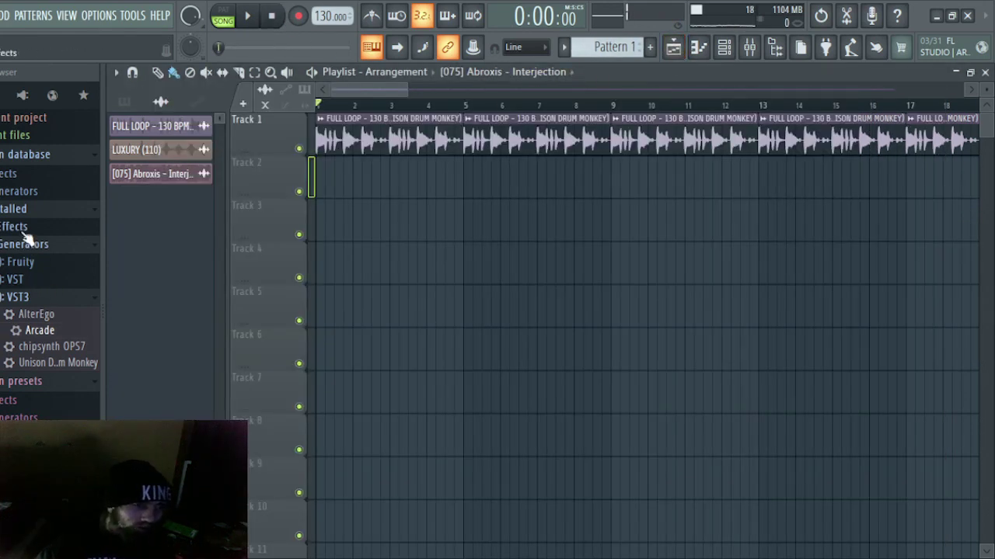
- Audition loops in the Glitch & Noise and Chromatic folders of Glitch With Friends Samples Volume III, and stop the preview
scroll(25, 238, "down", 20)
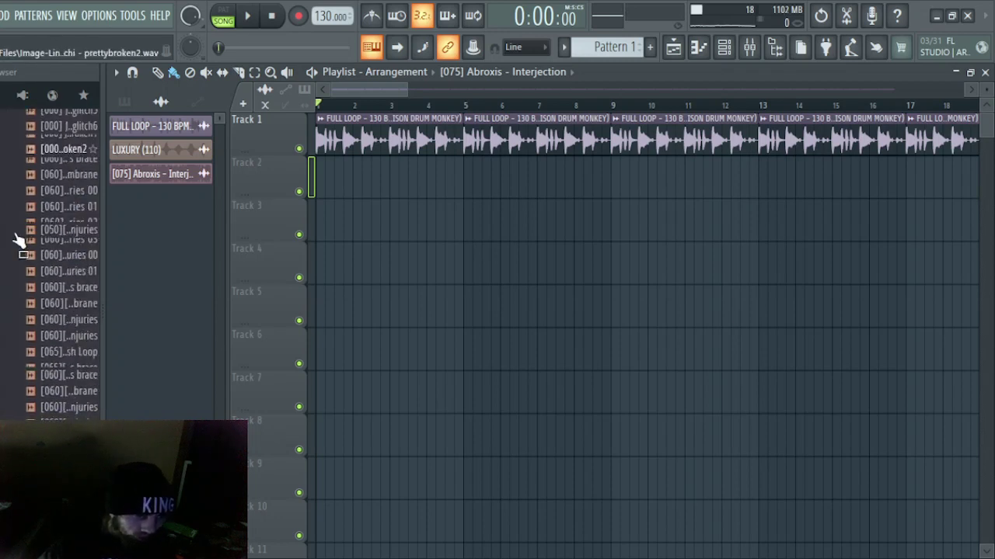
scroll(19, 237, "down", 15)
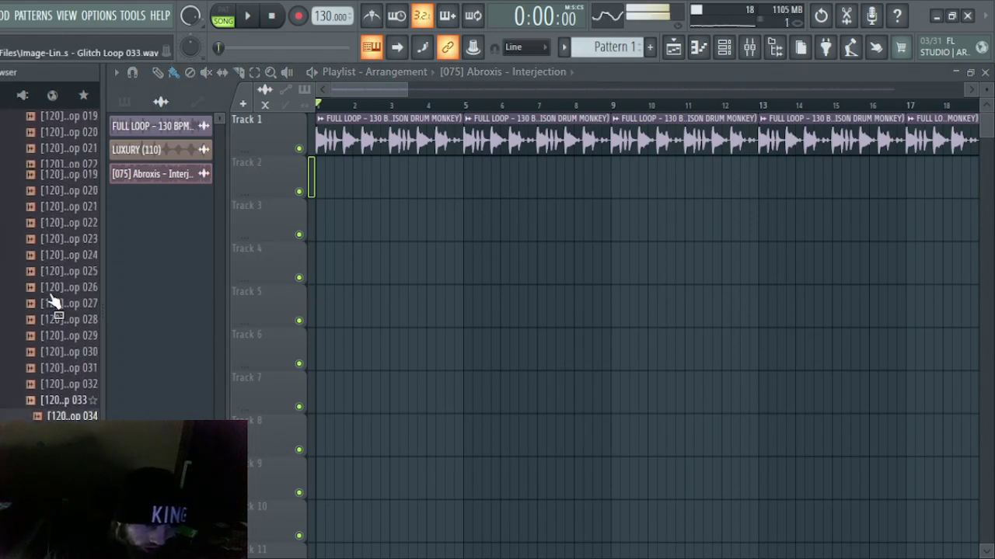
scroll(50, 288, "up", 12)
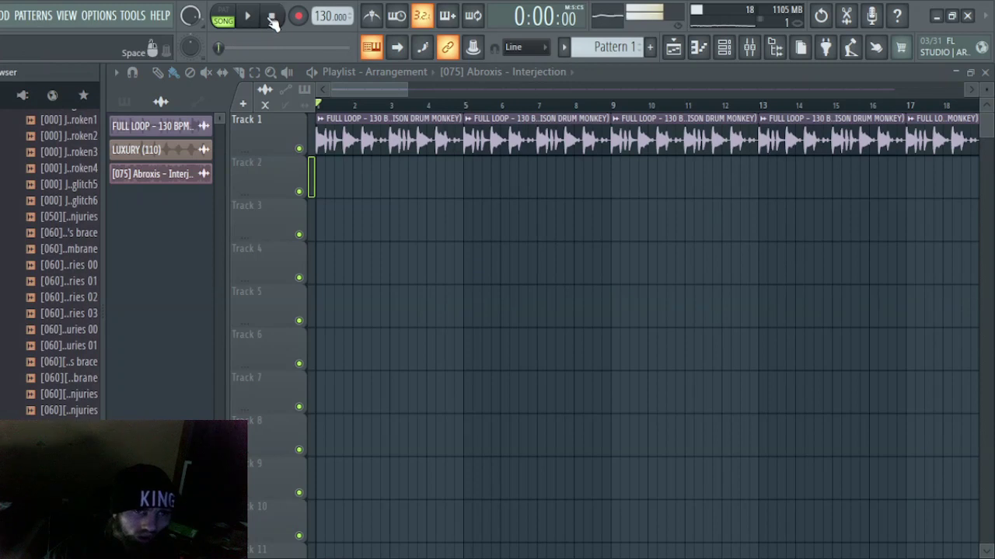
scroll(66, 215, "up", 4)
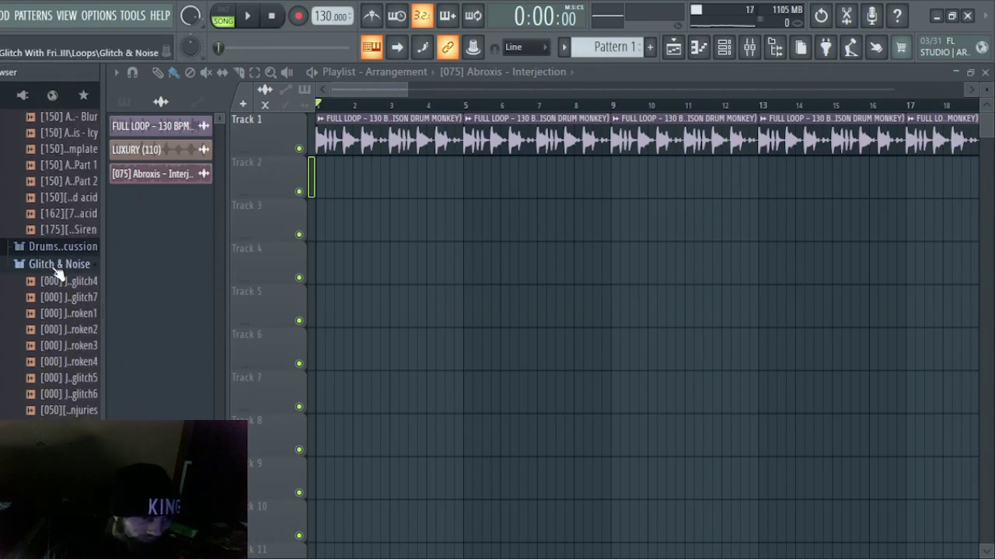
left_click(59, 266)
scroll(55, 268, "up", 10)
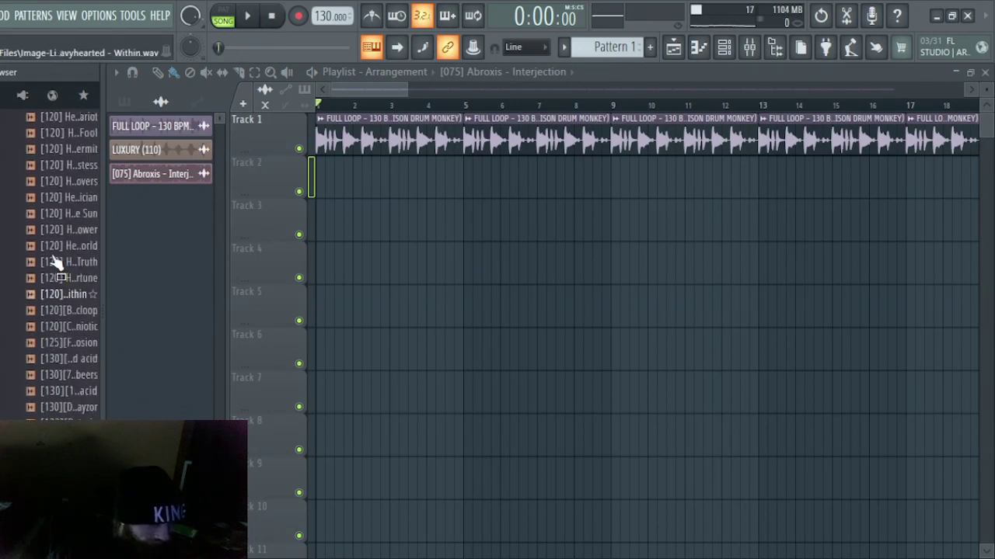
left_click(54, 248)
scroll(56, 257, "up", 8)
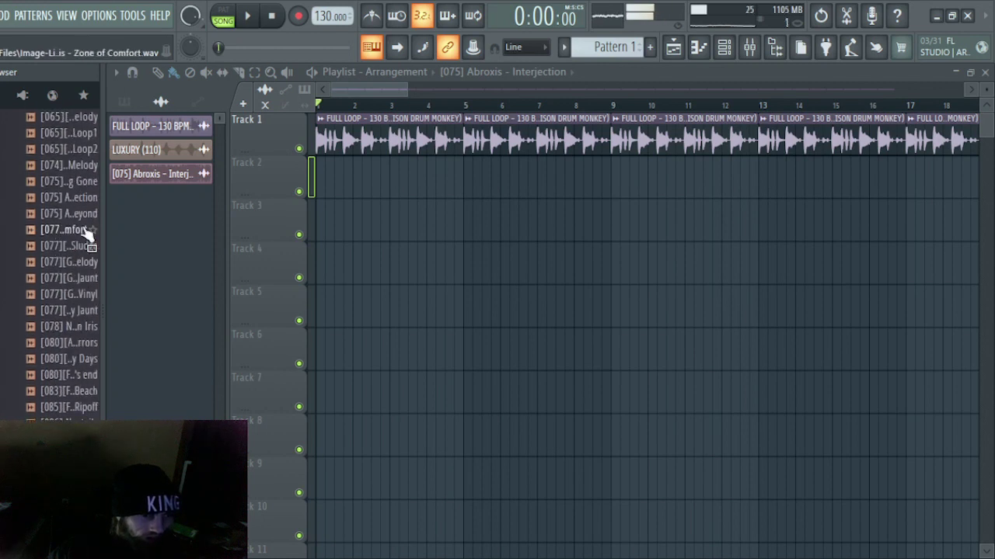
left_click(273, 16)
- Collapse the Chromatic and Loops folders of Glitch With Friends Samples Volume III in the browser
scroll(47, 257, "up", 10)
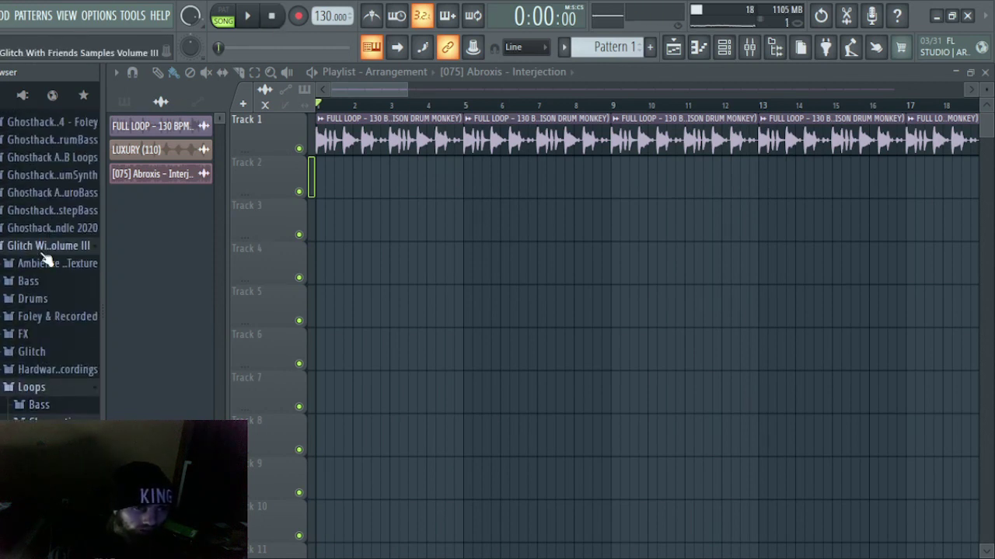
scroll(35, 323, "down", 3)
left_click(41, 326)
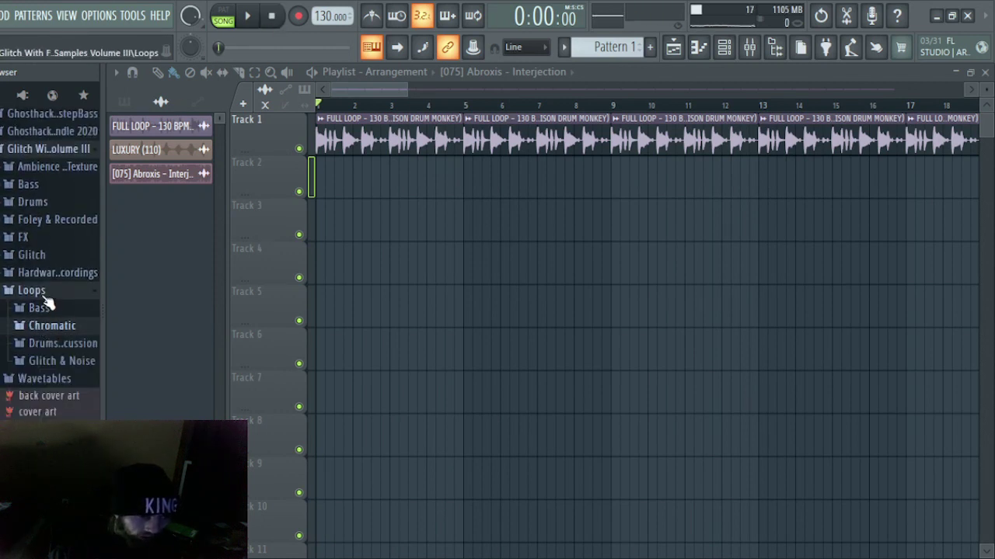
left_click(45, 295)
- In the Unison chord pack's 08 G major folder, expand the extended chords and open the E Minor subfolder of the third chord group
scroll(46, 350, "down", 12)
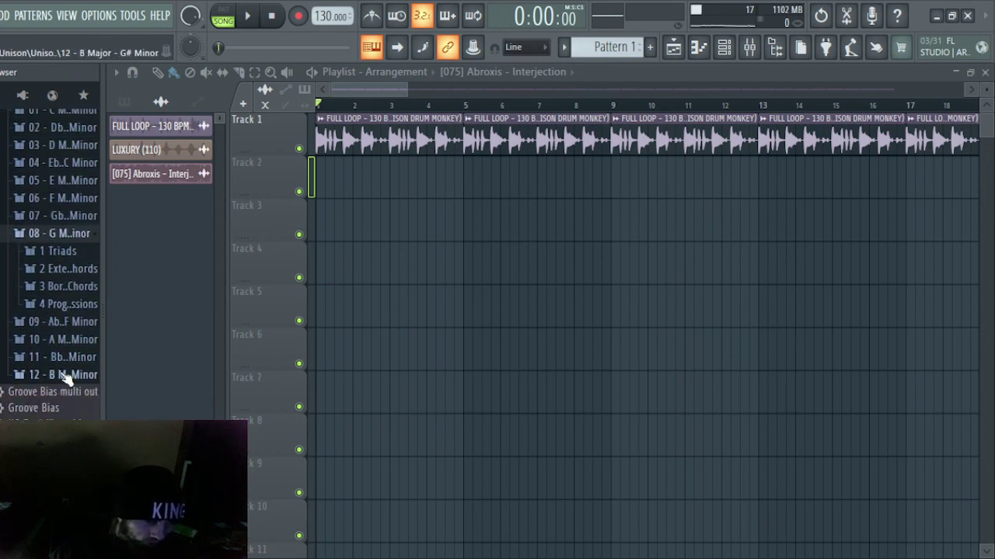
left_click(69, 269)
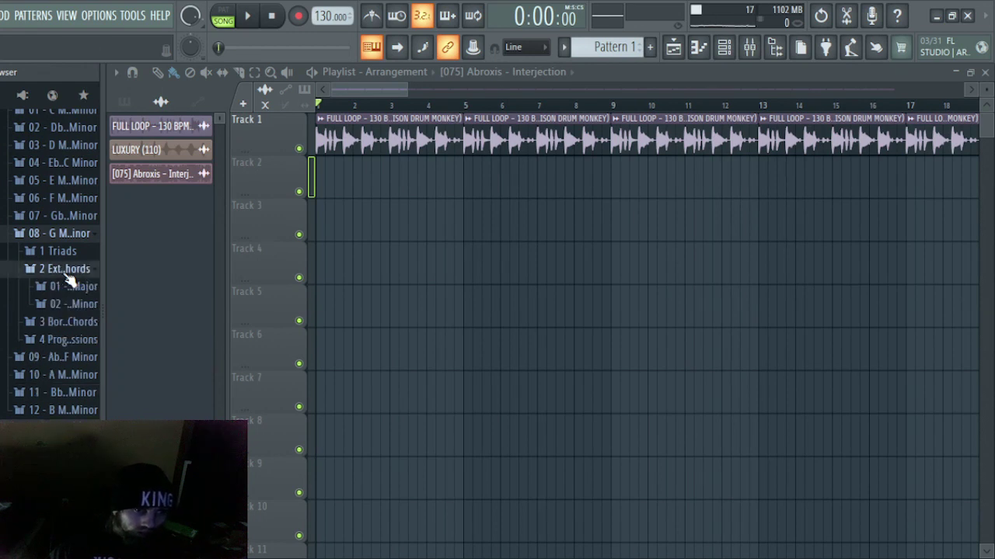
left_click(41, 331)
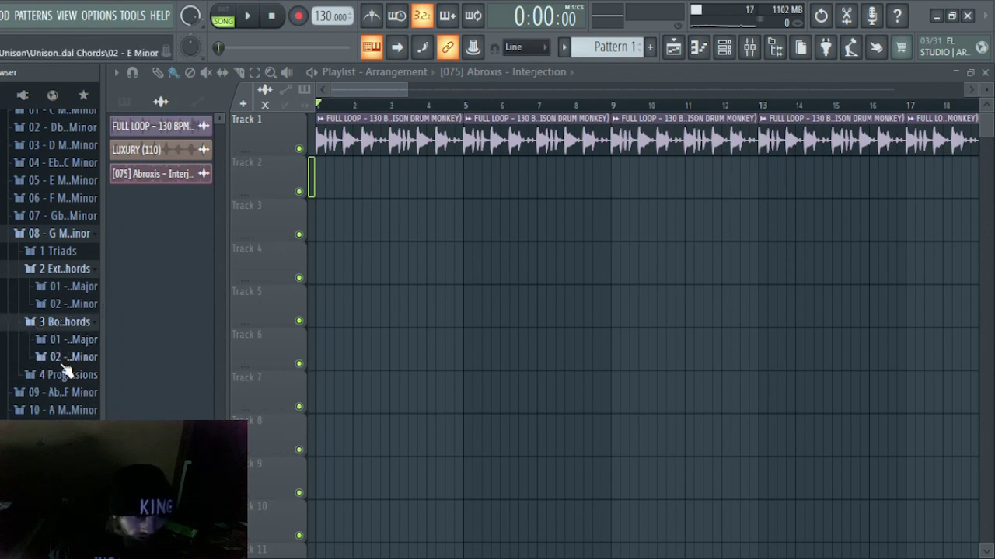
left_click(66, 359)
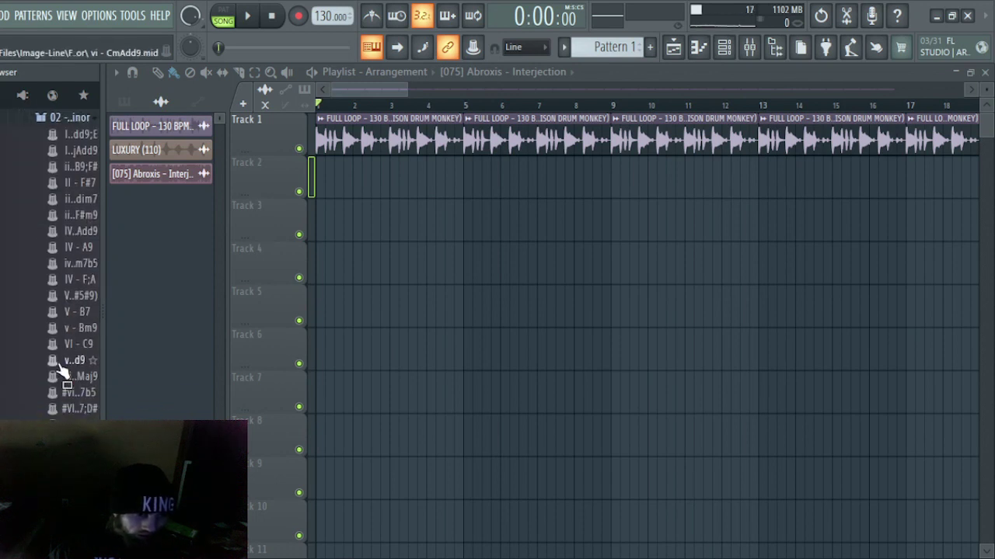
- Load the vi - CmAdd9 MIDI chord onto the Arcade channel in the channel rack and play Pattern 1
left_click(749, 47)
left_click(724, 48)
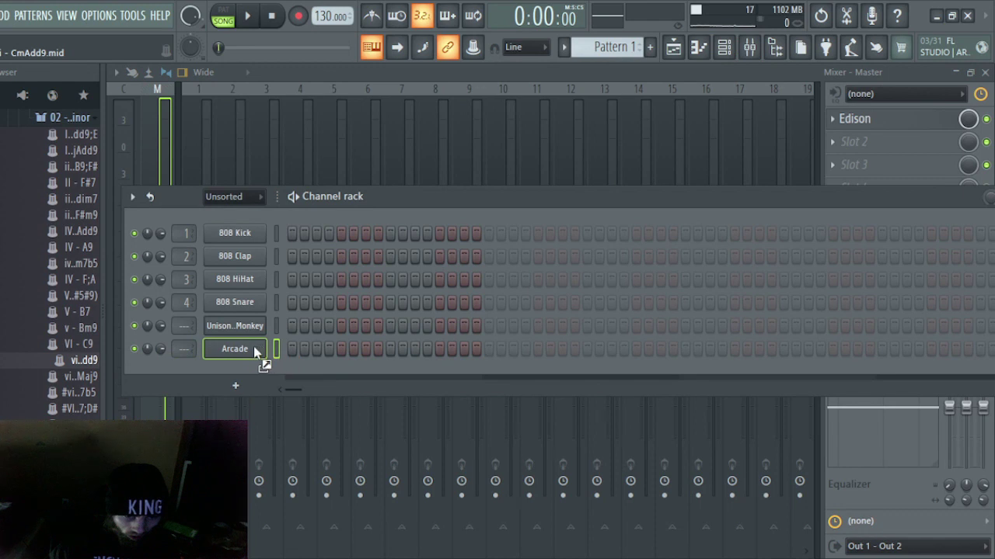
left_click_drag(254, 346, 253, 348)
key("space")
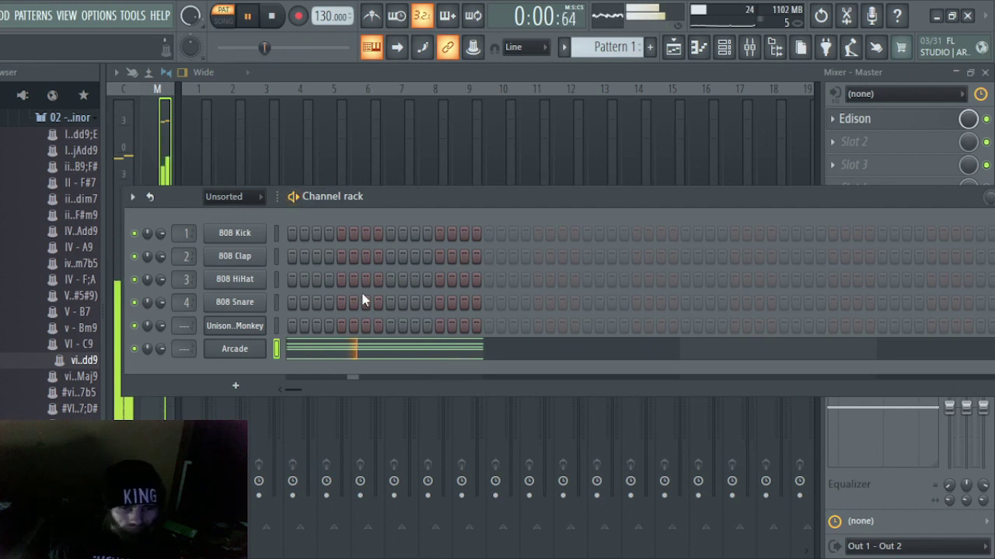
- Open Arcade's piano roll, maximize it and bring the chord notes in bar 1 into view
left_click(422, 356)
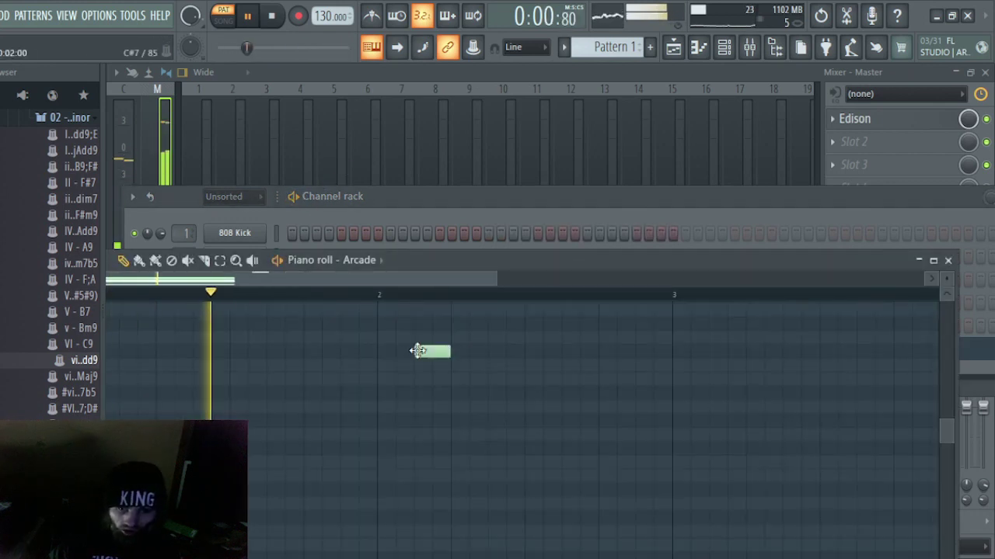
scroll(430, 344, "down", 4)
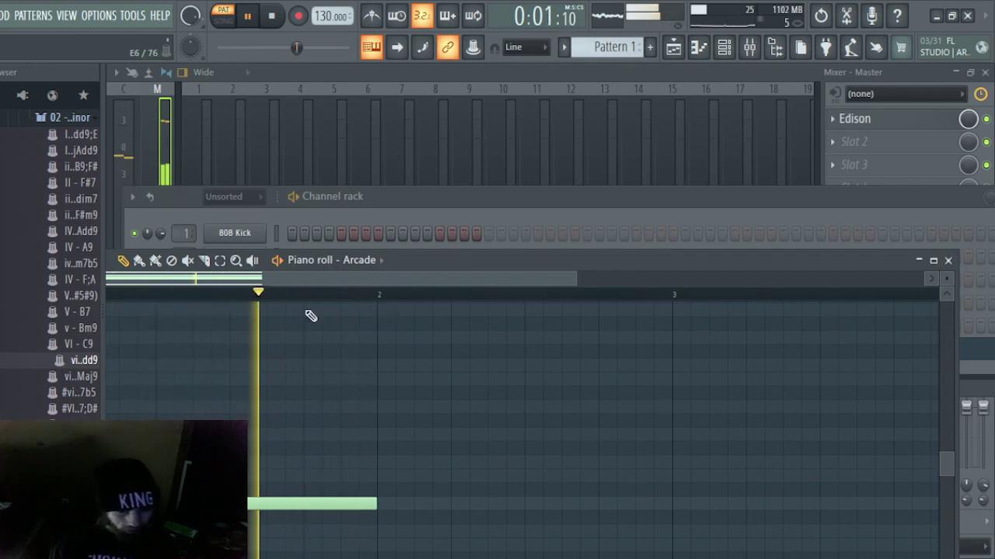
scroll(310, 316, "down", 2)
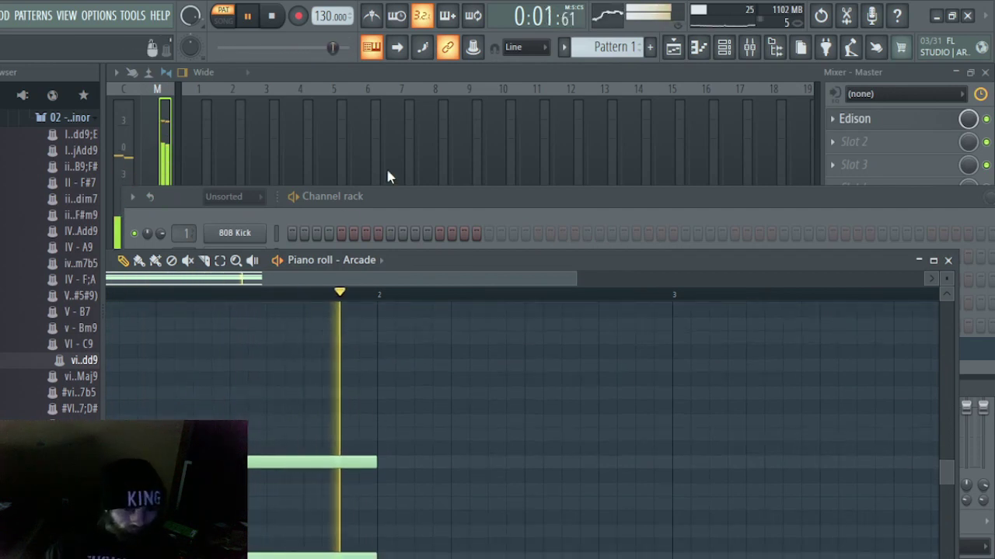
left_click(710, 278)
left_click_drag(666, 278, 567, 202)
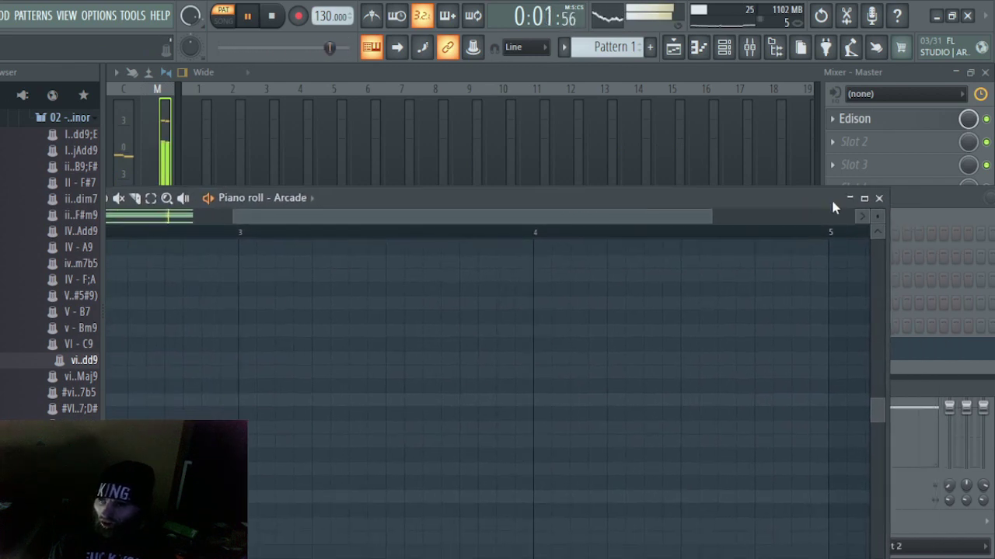
left_click(865, 200)
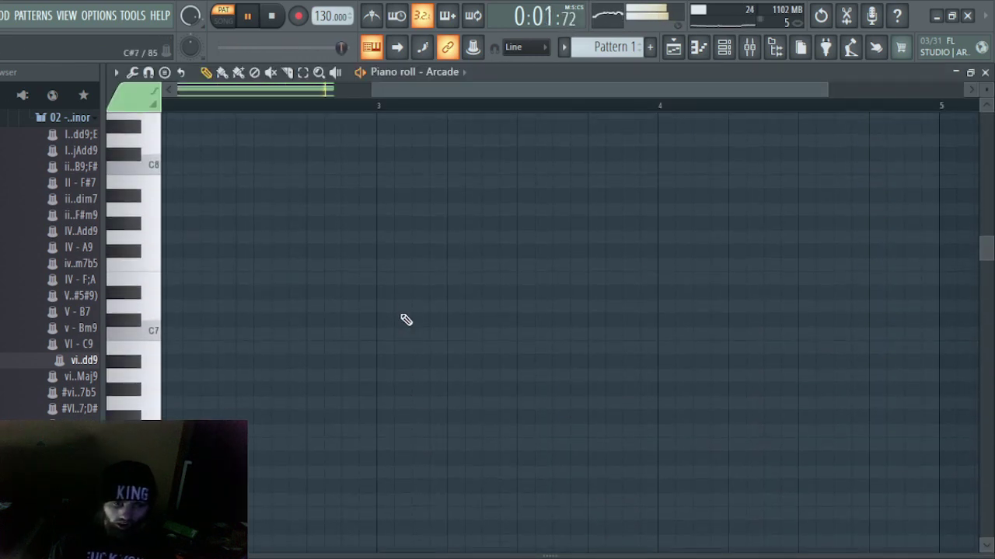
scroll(406, 319, "up", 5)
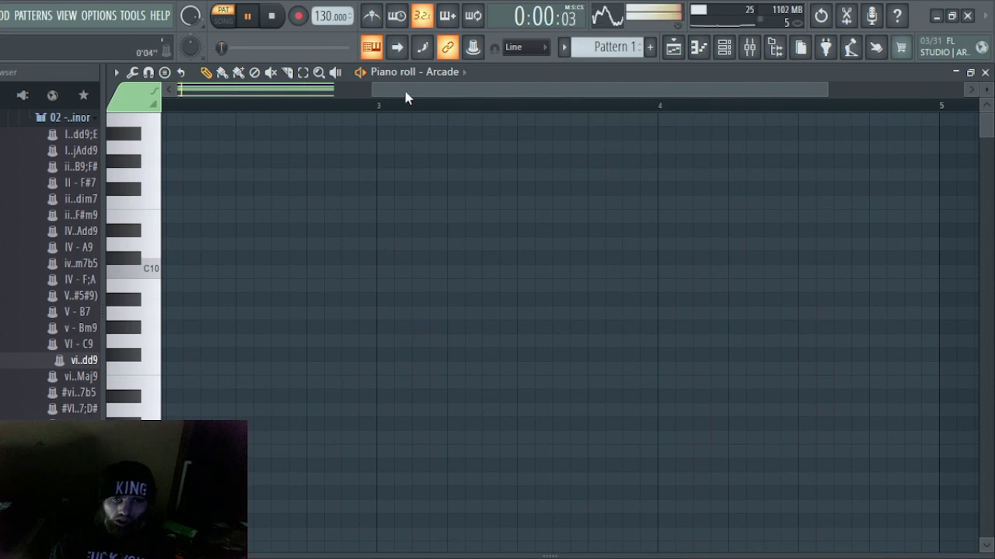
left_click_drag(405, 97, 195, 101)
scroll(287, 209, "down", 15)
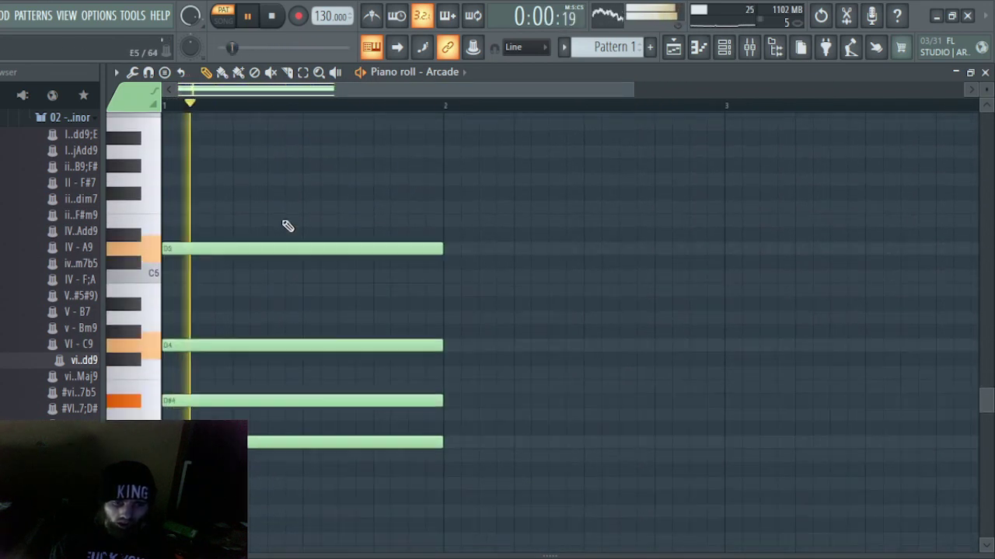
scroll(286, 224, "down", 3)
scroll(286, 228, "up", 1)
scroll(282, 215, "up", 1)
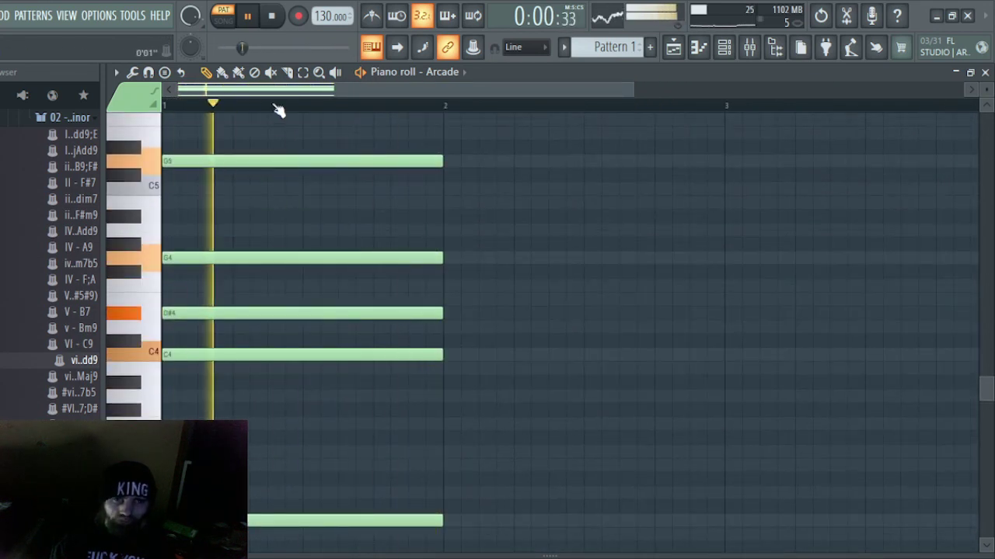
- Select all the chord notes in bar 1, delete them and undo the deletion
left_click_drag(505, 498, 266, 174)
left_click(542, 413)
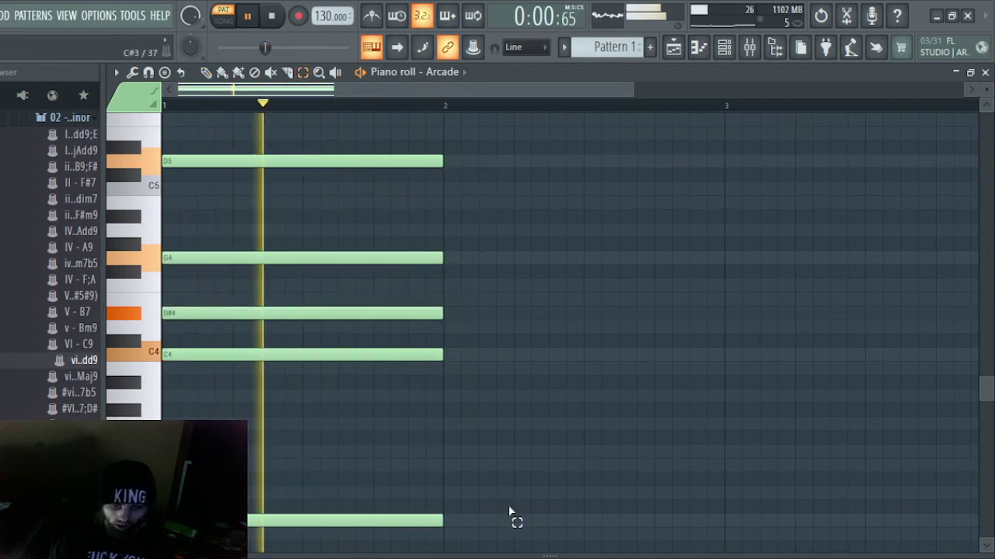
left_click_drag(505, 538, 206, 122)
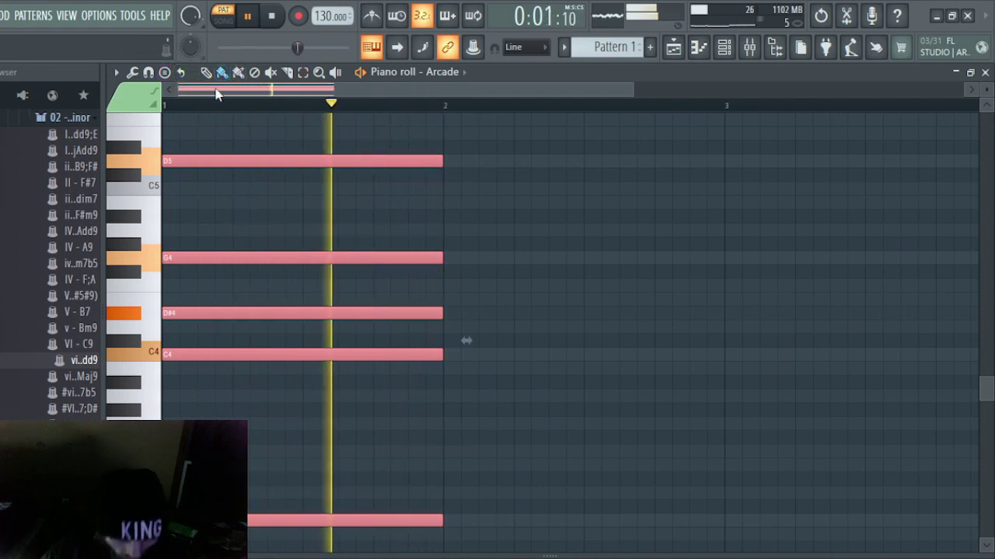
key("Delete")
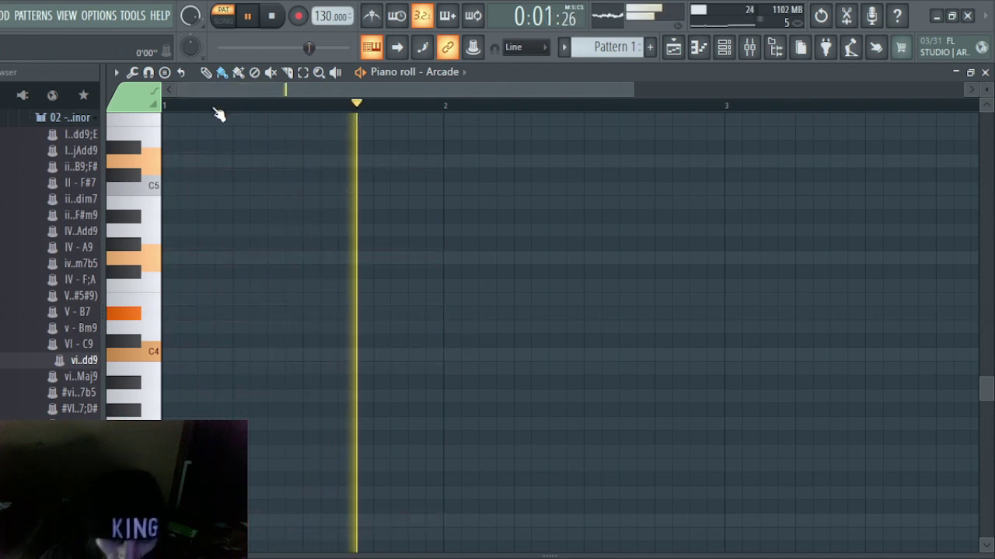
key("ctrl+z")
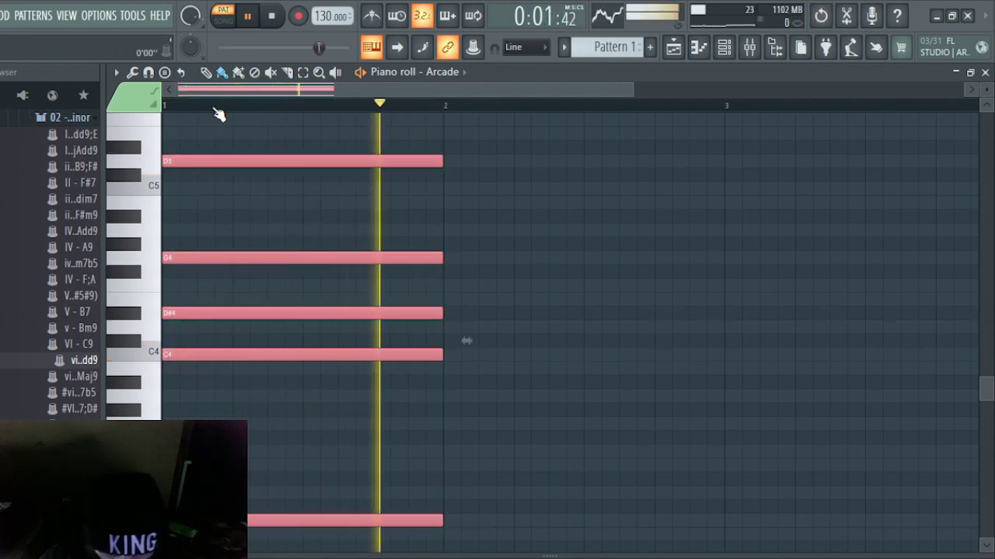
- Try a copy of the whole chord starting just after the beginning of bar 2, and erase every copied note
left_click_drag(243, 260, 536, 263)
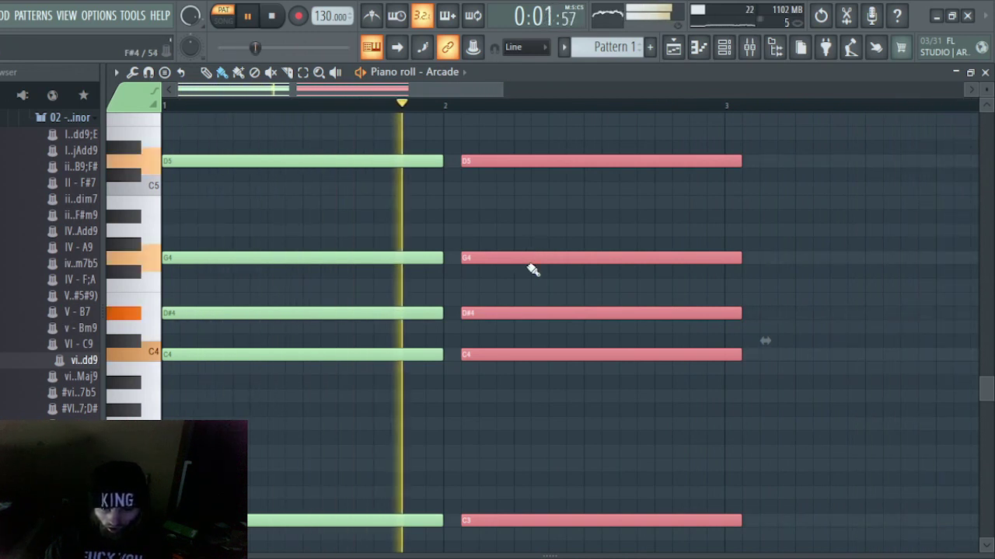
left_click(533, 270)
right_click(544, 272)
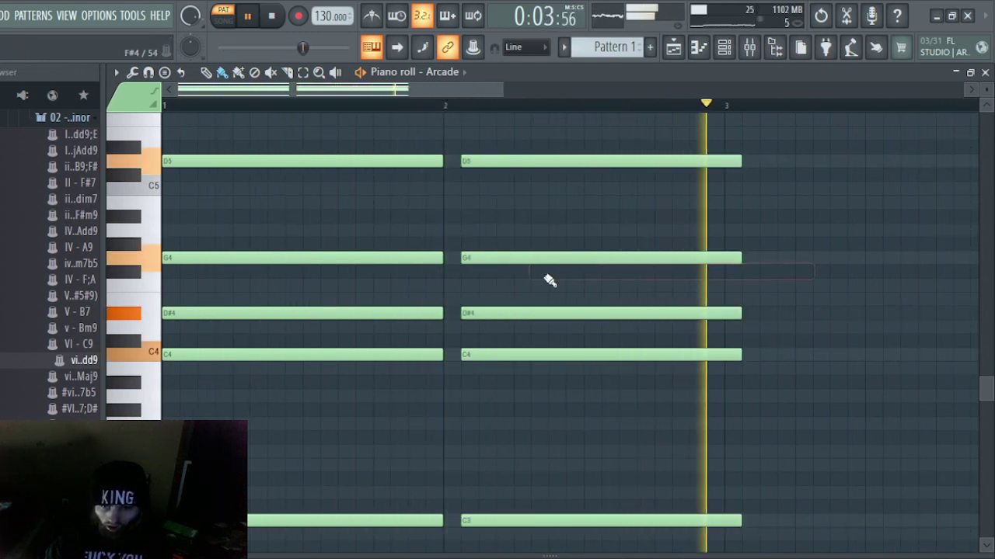
right_click(673, 521)
right_click(641, 356)
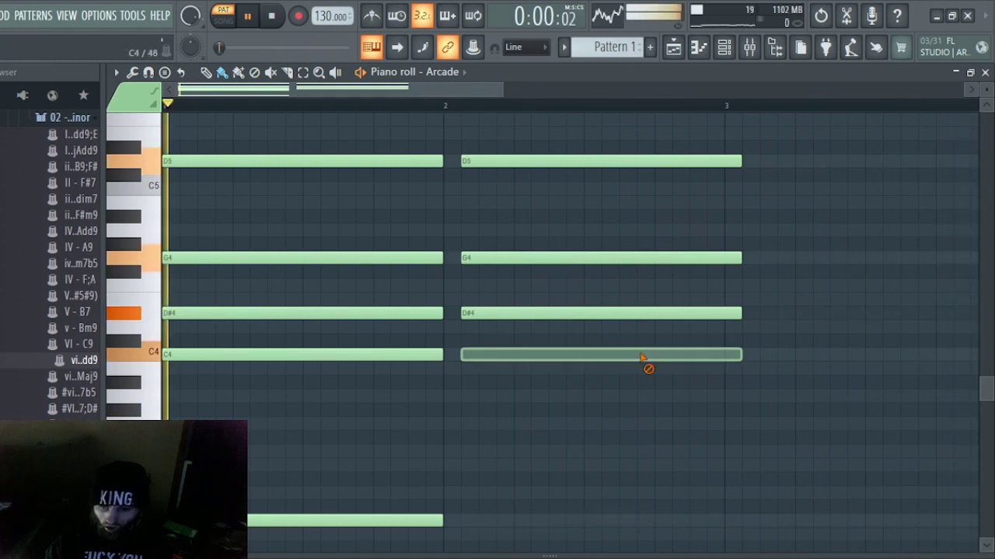
right_click(631, 313)
right_click(613, 257)
right_click(582, 161)
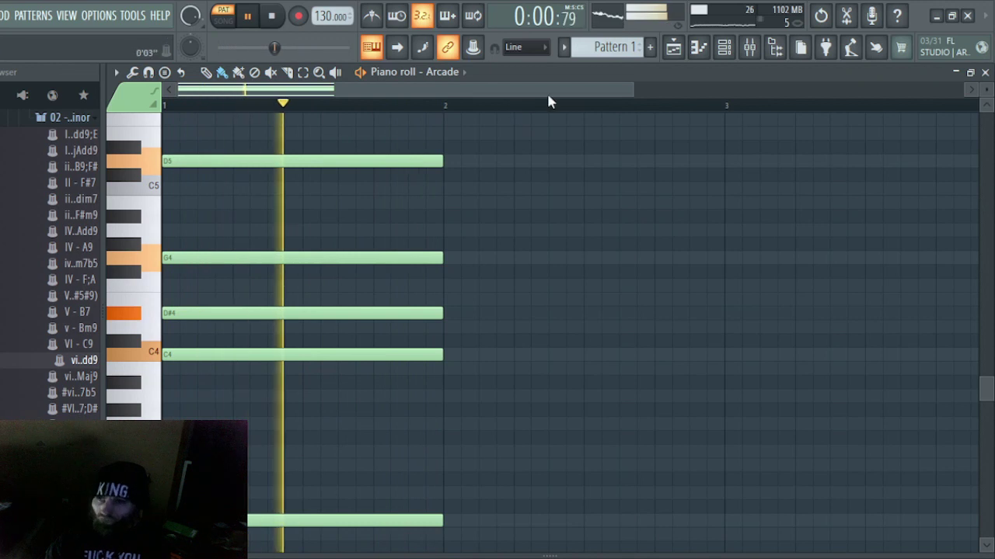
- Return to the playlist, try the [075] Abroxis - Interjection clip on Track 2 within bar 1, and remove it
left_click(673, 47)
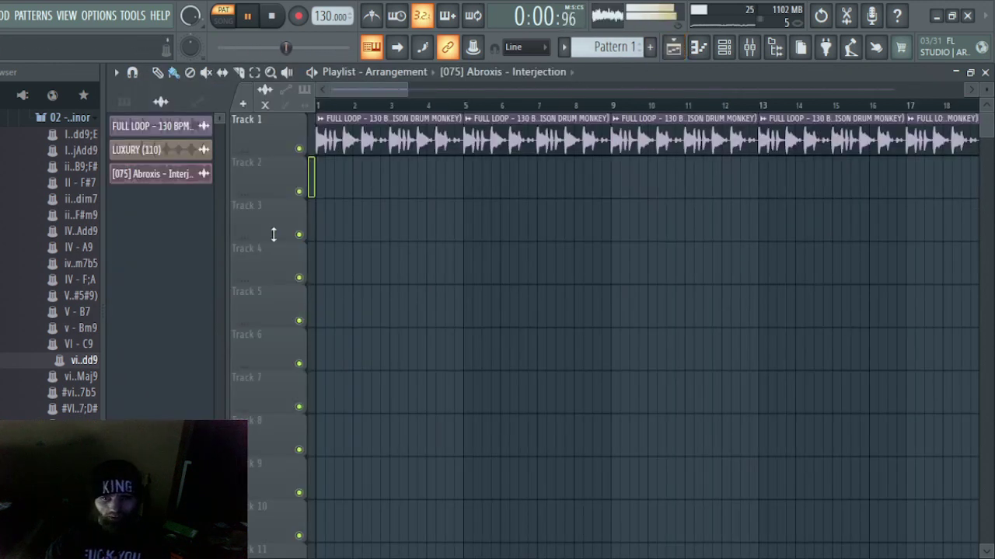
left_click(339, 190)
right_click(355, 188)
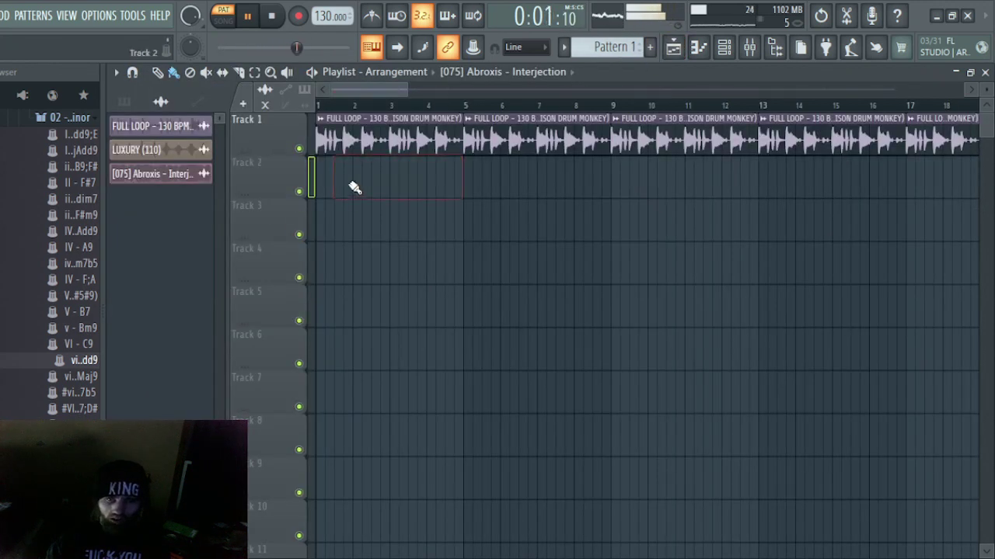
- Route the Arcade channel to mixer track 2 in the channel rack
left_click(726, 48)
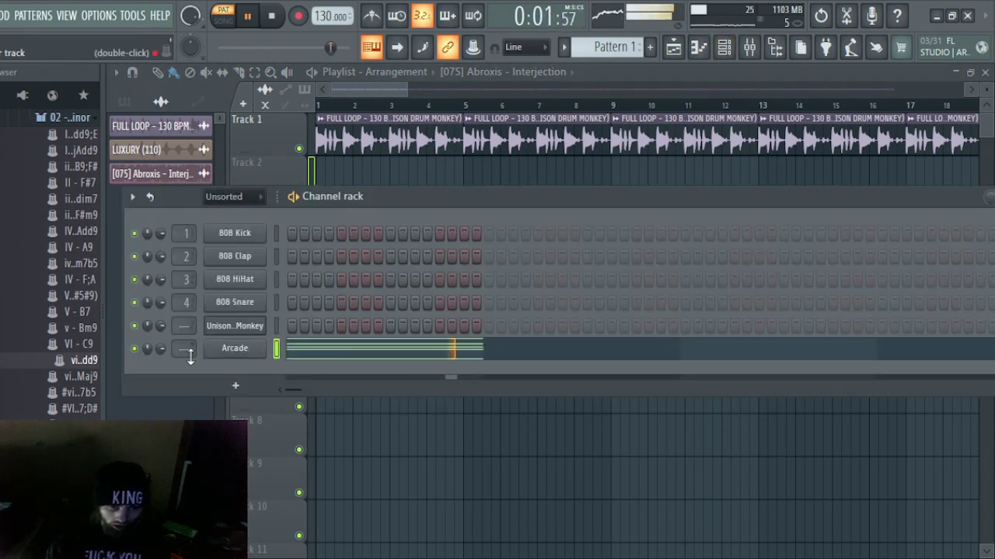
scroll(190, 348, "up", 2)
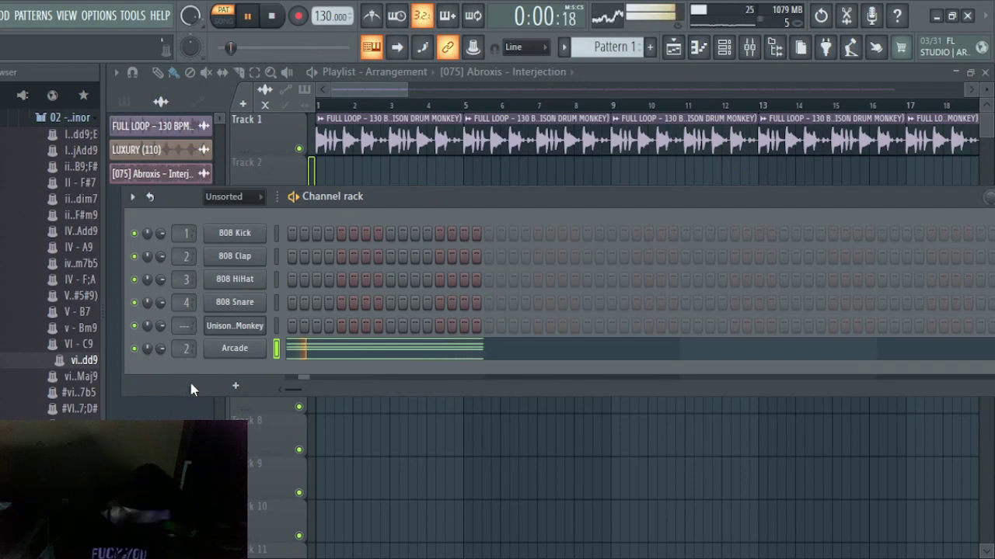
- Try the [075] Abroxis - Interjection clip on Track 2 and Track 4, removing it each time, and check Arcade's window in between
left_click(351, 184)
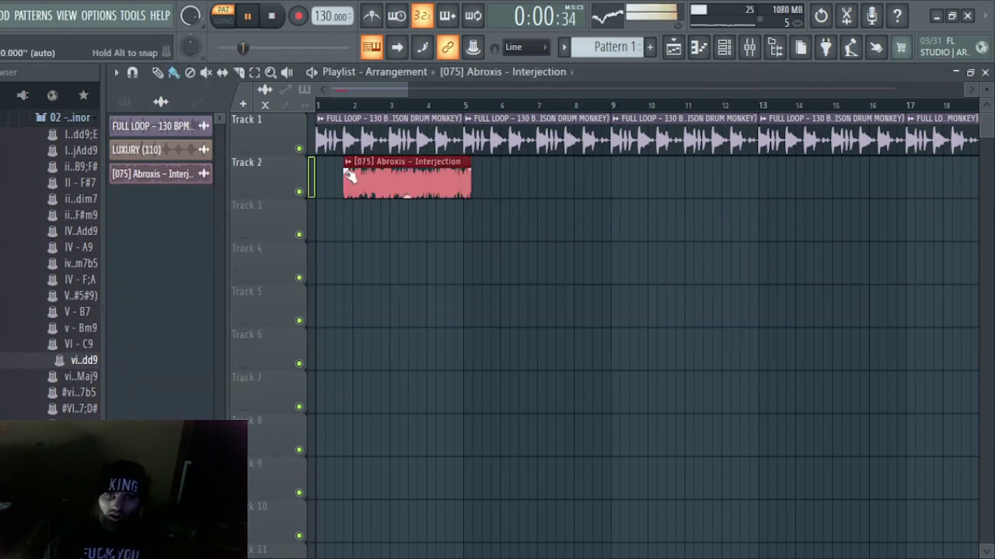
right_click(351, 183)
left_click(683, 47)
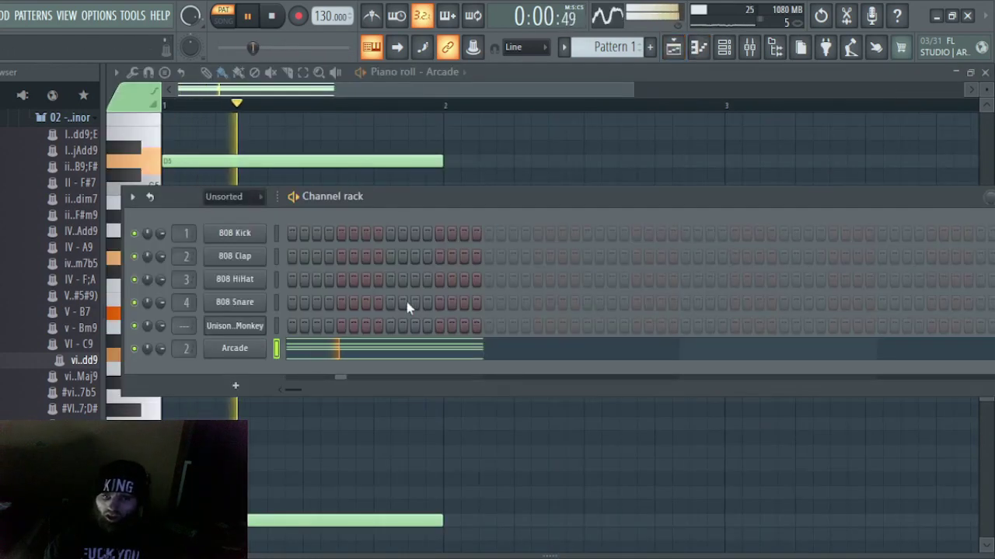
left_click(237, 350)
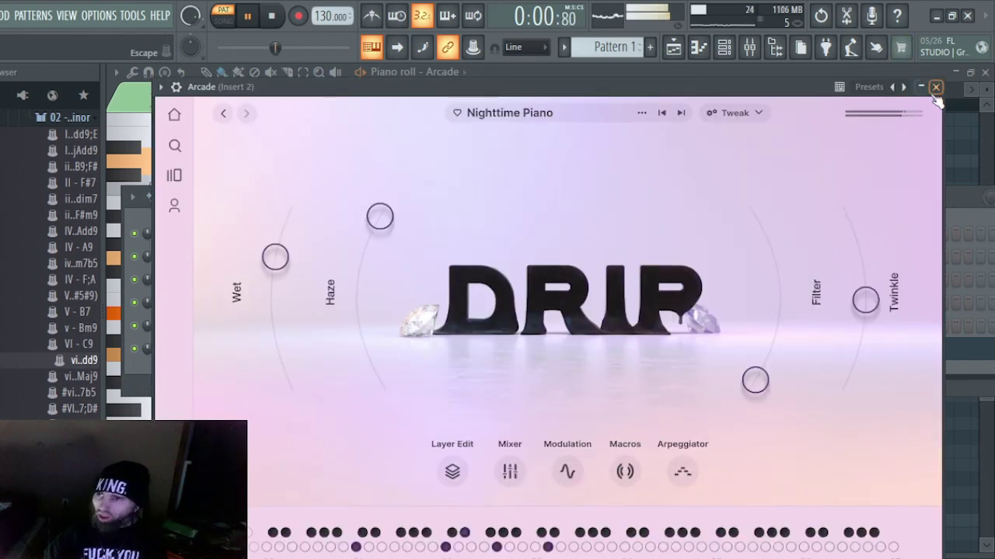
left_click(935, 87)
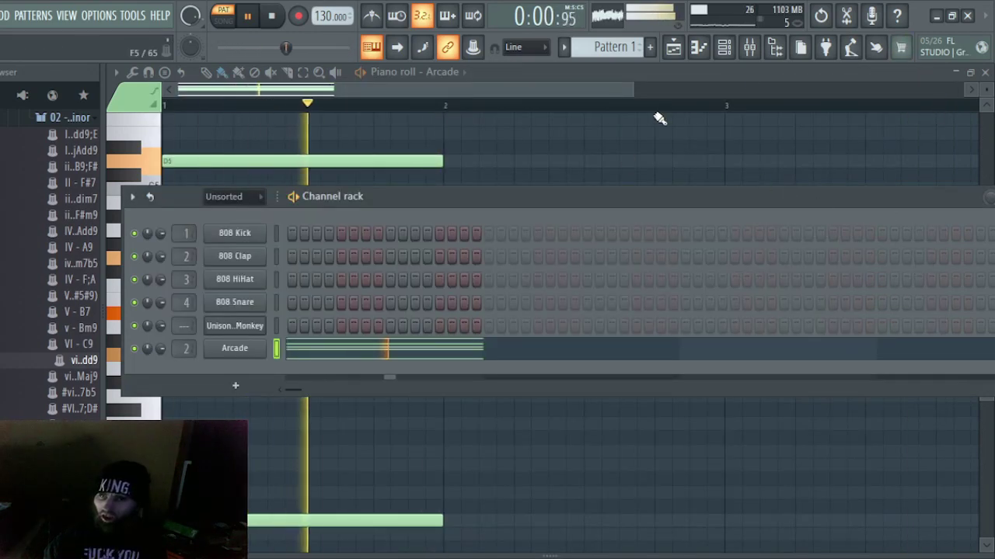
left_click(673, 48)
left_click(442, 259)
right_click(473, 271)
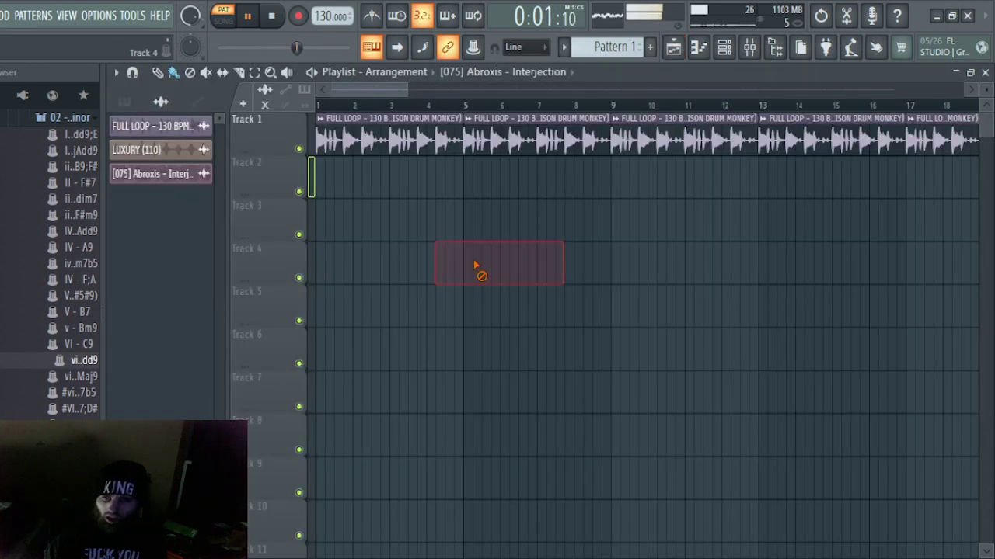
- Choose Pattern 1 and lay its clips along Track 2 from bar 1 through bar 134, replacing a short trial run played in song mode
left_click(596, 43)
left_click_drag(421, 178, 508, 183)
left_click_drag(486, 183, 394, 182)
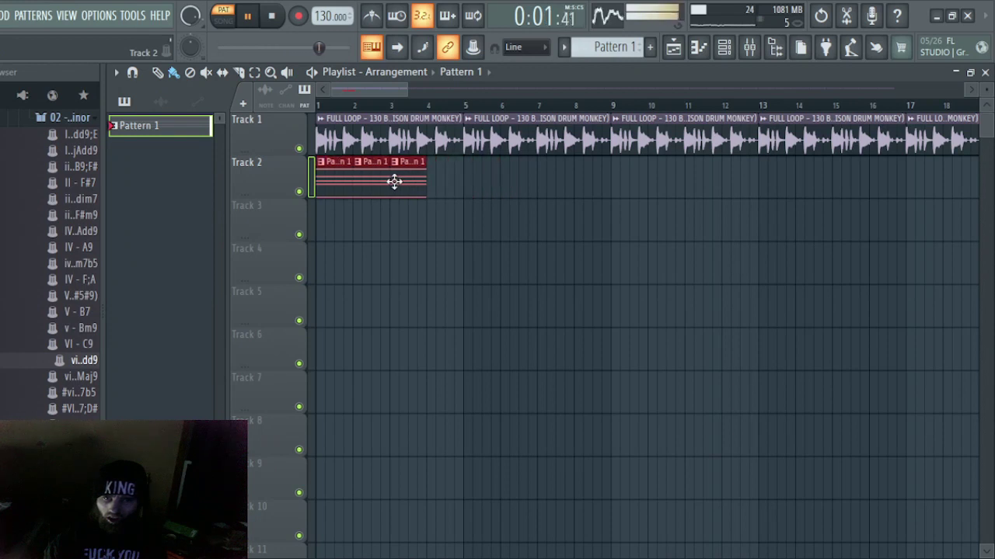
left_click(329, 105)
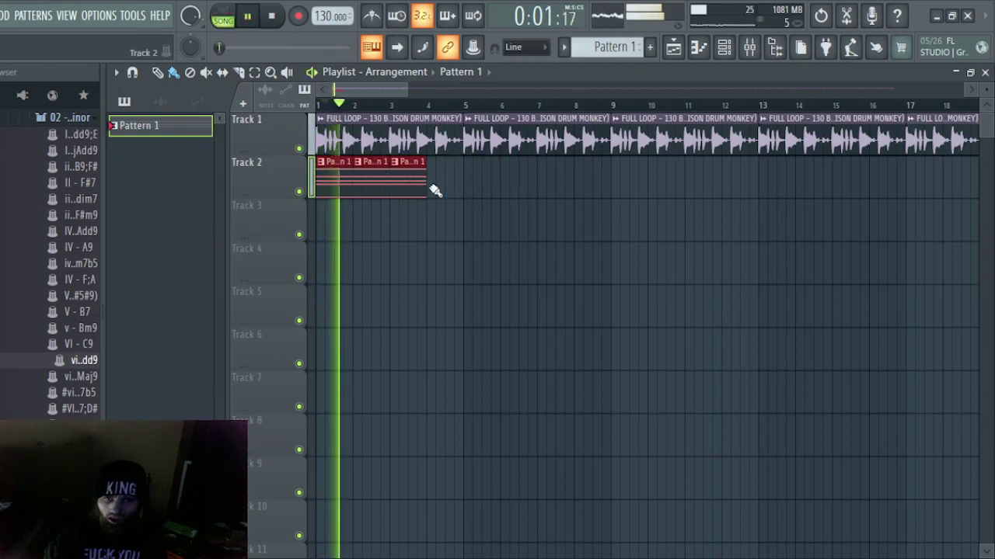
right_click(338, 184)
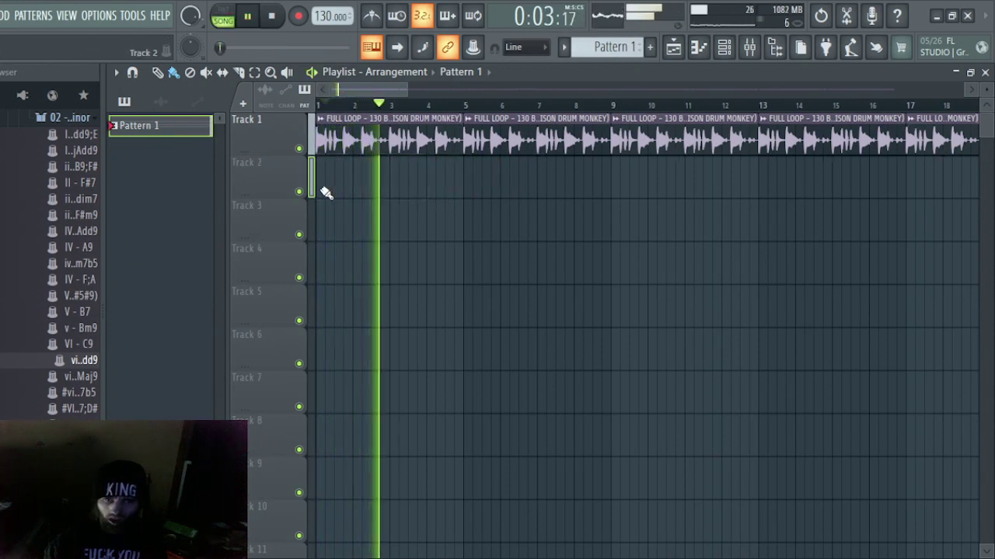
left_click_drag(326, 189, 981, 187)
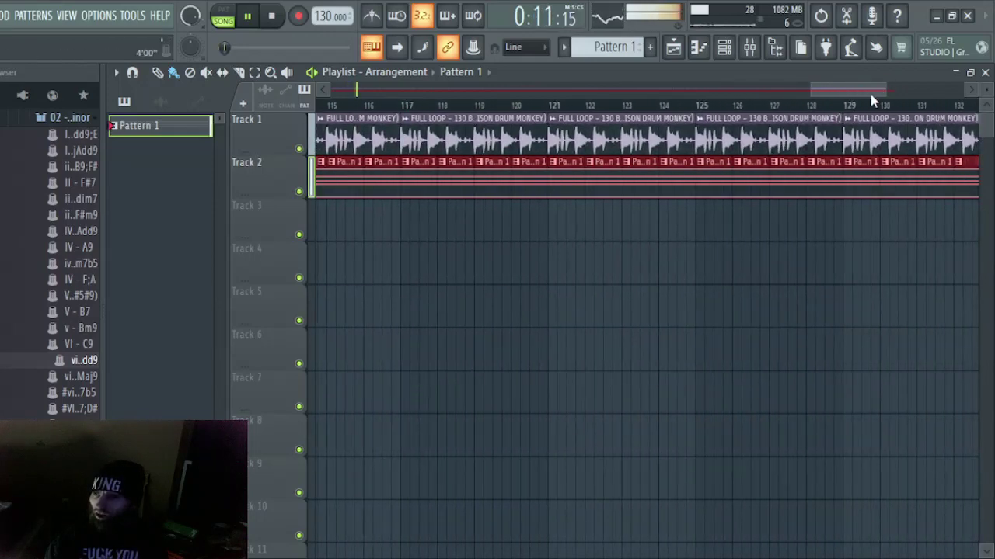
- Erase the two Pattern 1 clips in bars 133 and 134, beyond the end of the drum loops, and stop playback
left_click_drag(869, 90, 906, 100)
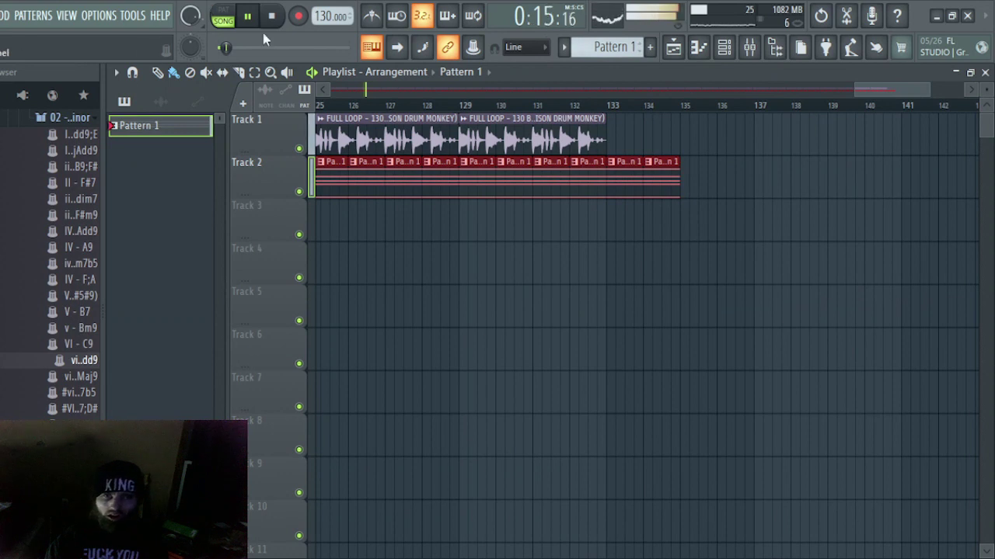
right_click(666, 186)
right_click(635, 184)
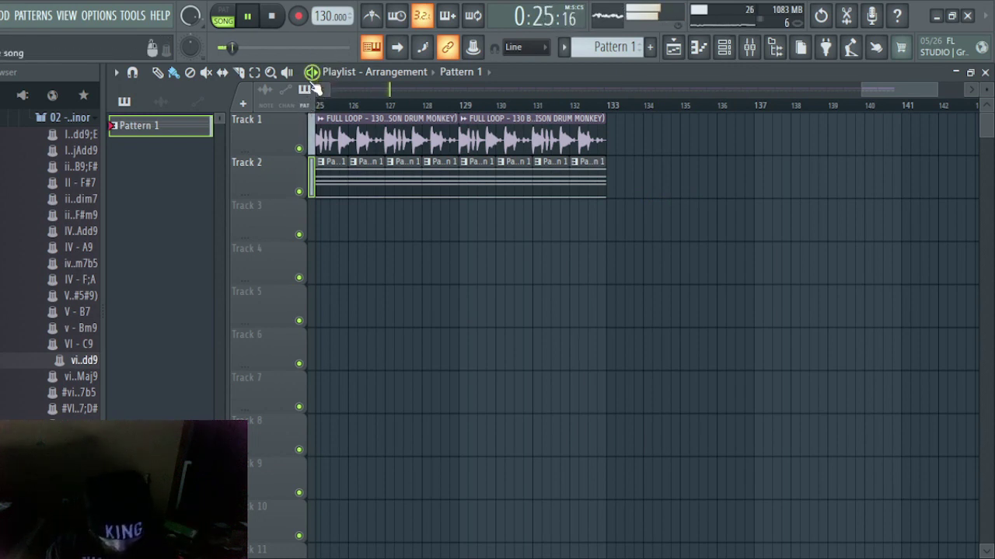
left_click(272, 15)
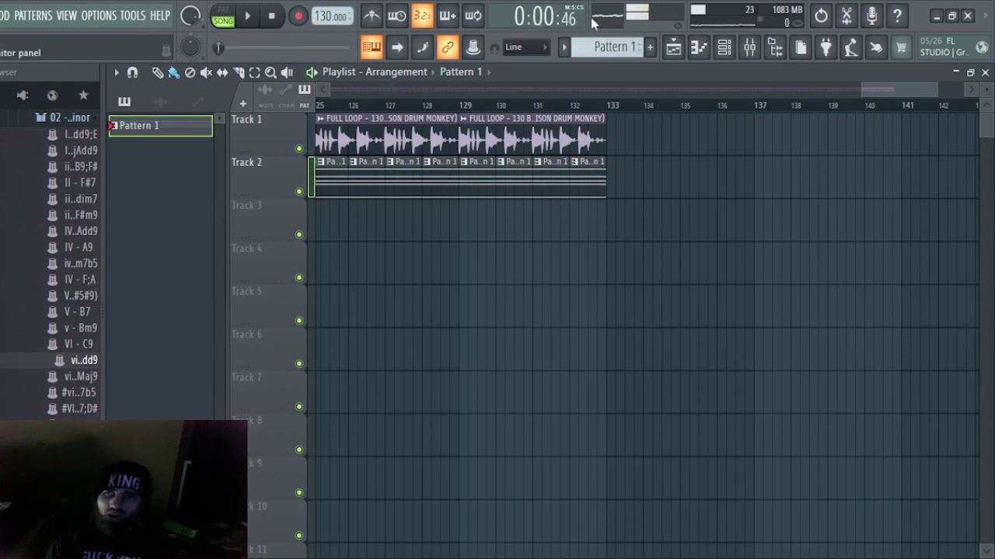
- Lower the Insert 2 fader in the mixer slightly to reduce Arcade's volume
left_click(725, 49)
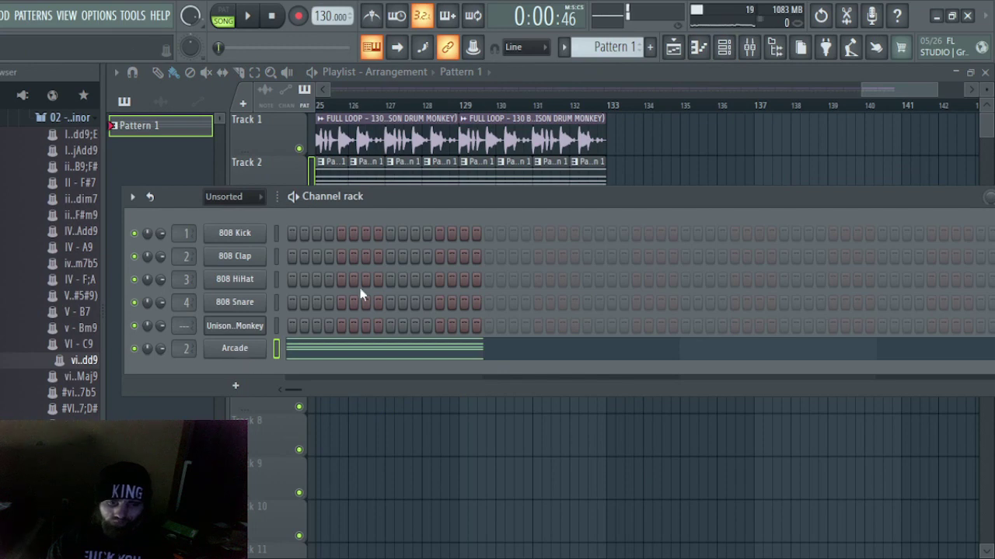
left_click(749, 48)
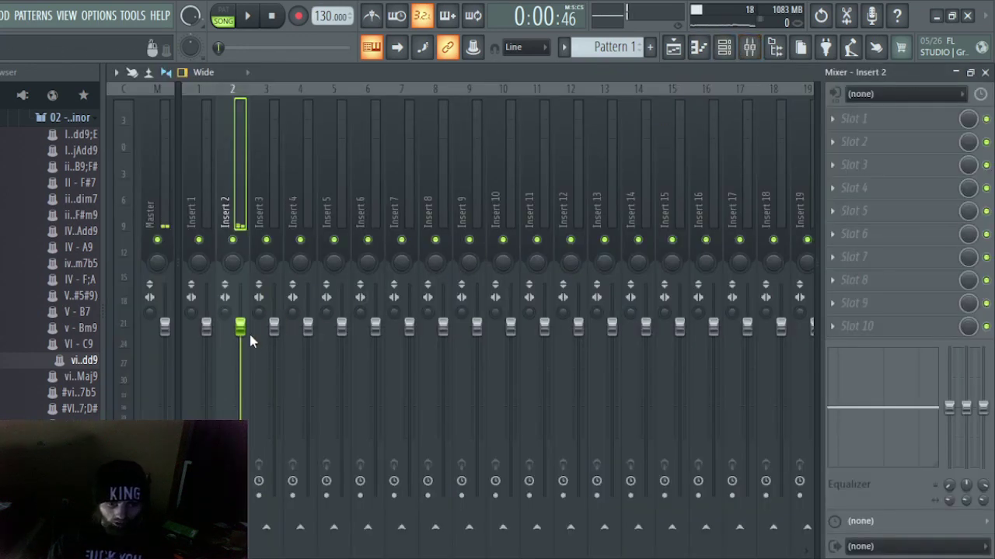
left_click_drag(243, 332, 243, 345)
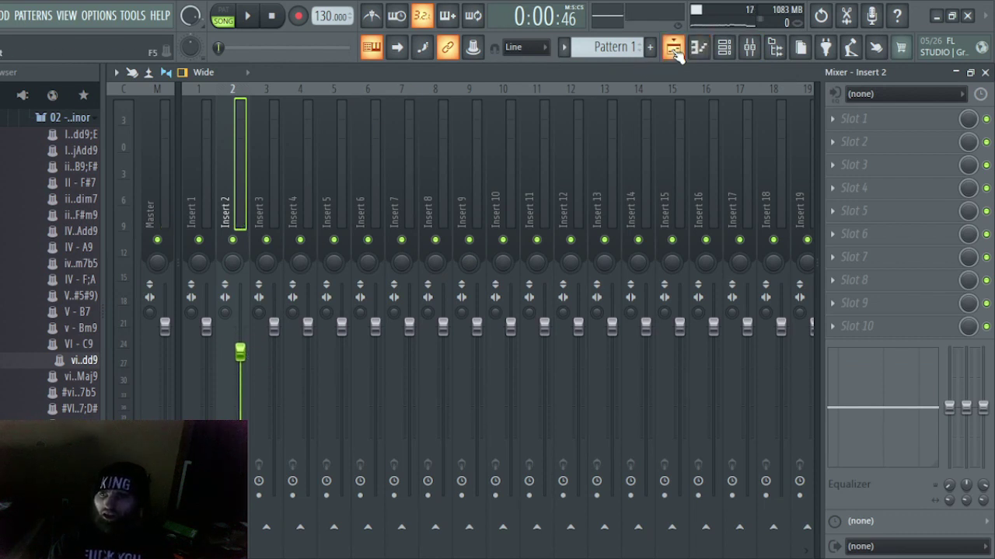
- Route the Unison Drum Monkey channel to mixer track 1 and lower the Insert 1 fader below Insert 2, playing the song to check the balance
left_click(724, 49)
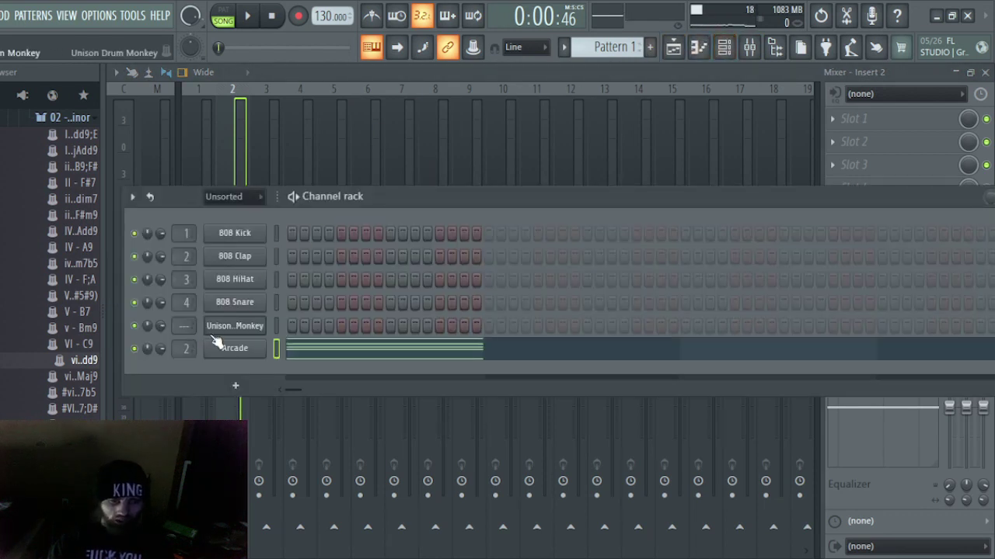
scroll(186, 326, "up", 1)
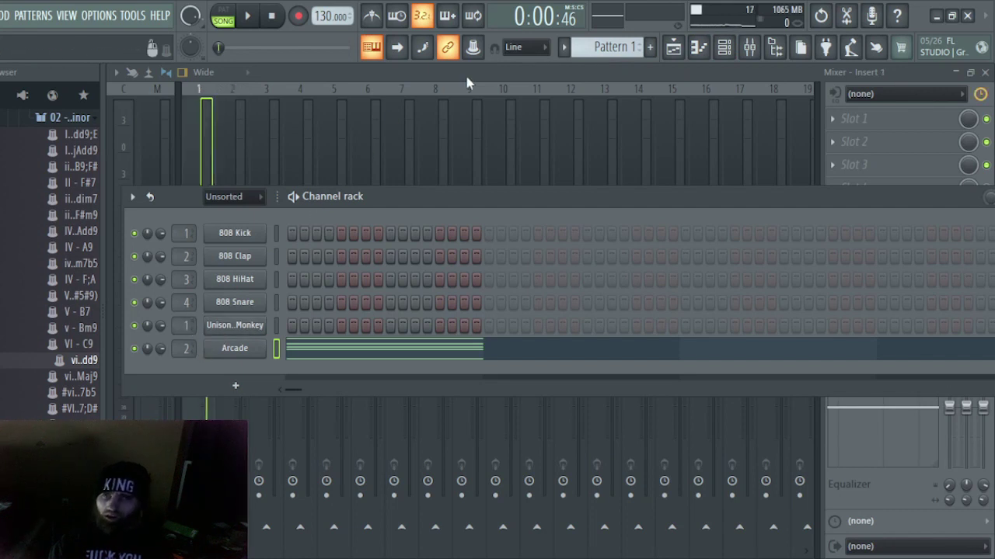
key("F6")
key("space")
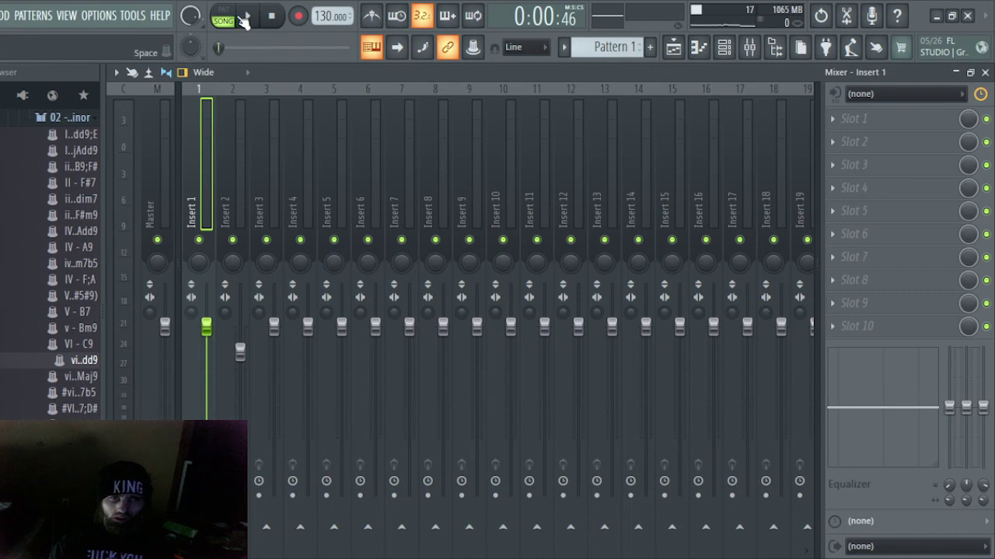
left_click_drag(206, 326, 206, 377)
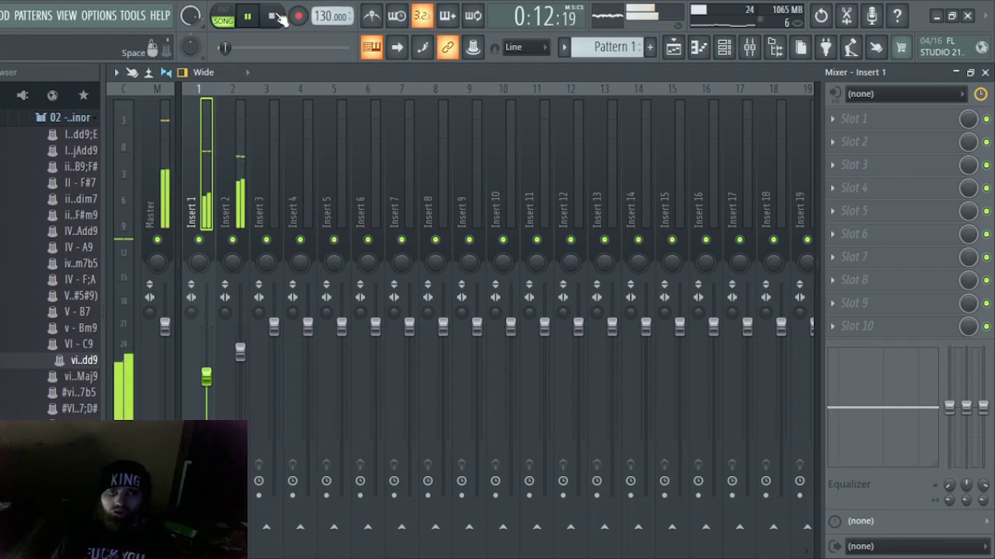
key("space")
- Add a second Arcade instance from the installed VST3 generators to the channel rack
scroll(31, 252, "up", 20)
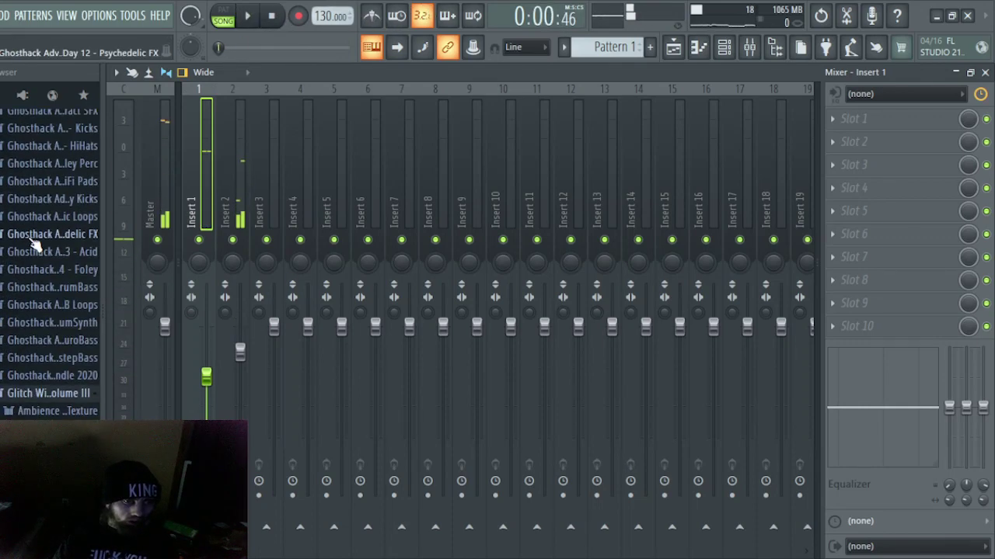
scroll(35, 233, "up", 5)
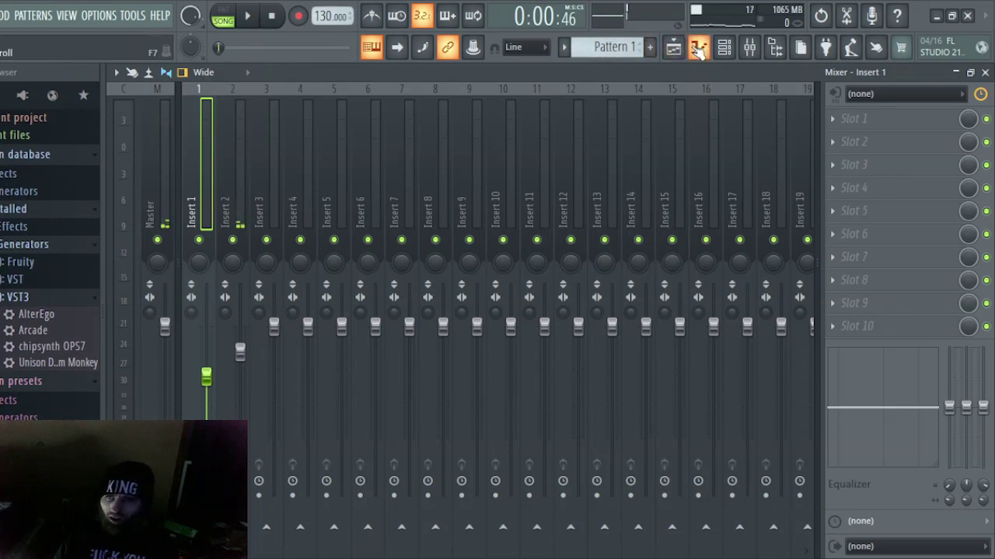
left_click(673, 48)
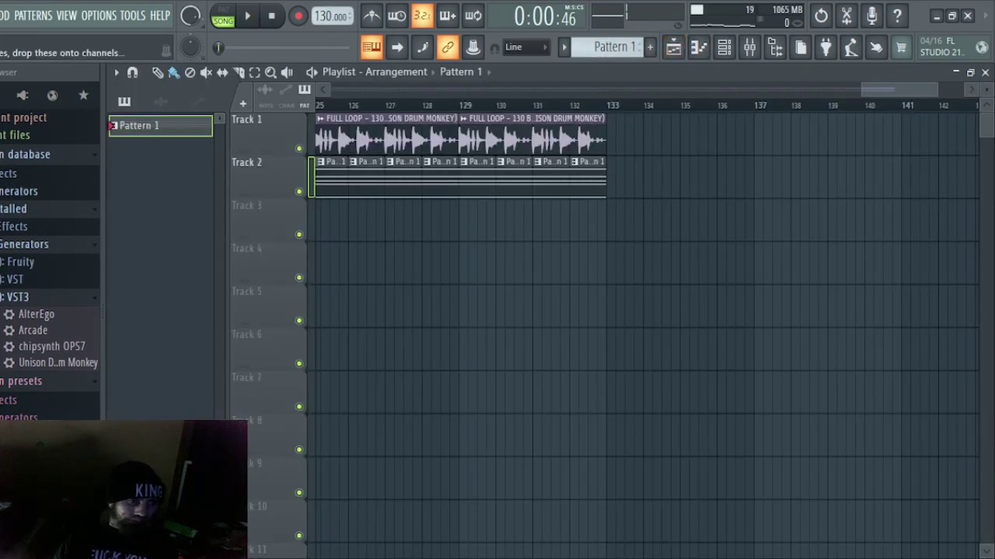
left_click_drag(37, 339, 413, 214)
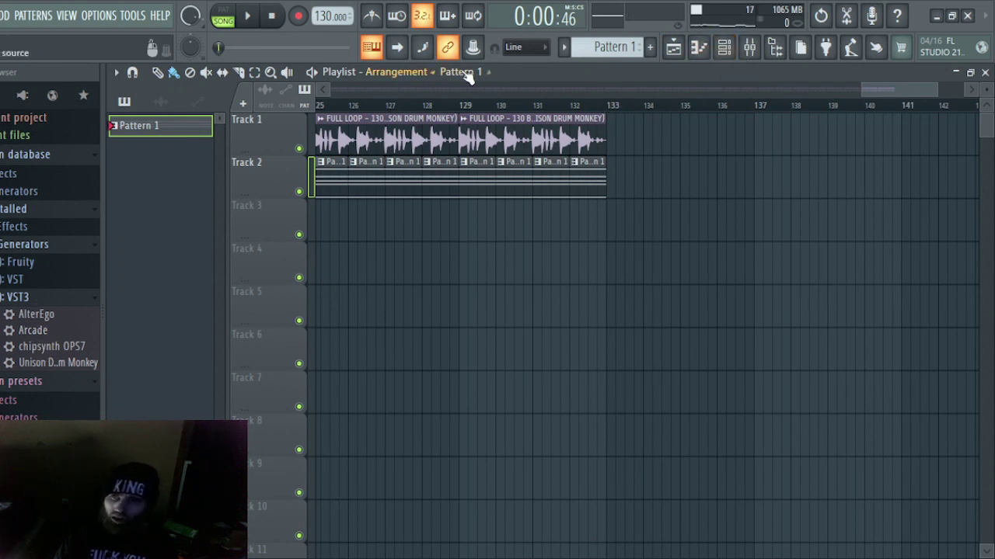
left_click(724, 46)
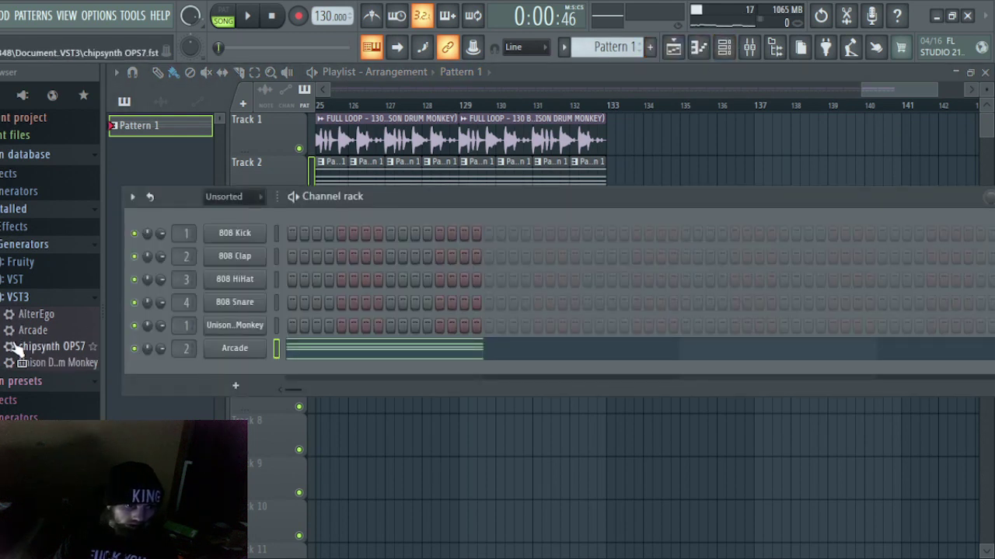
left_click_drag(22, 331, 178, 365)
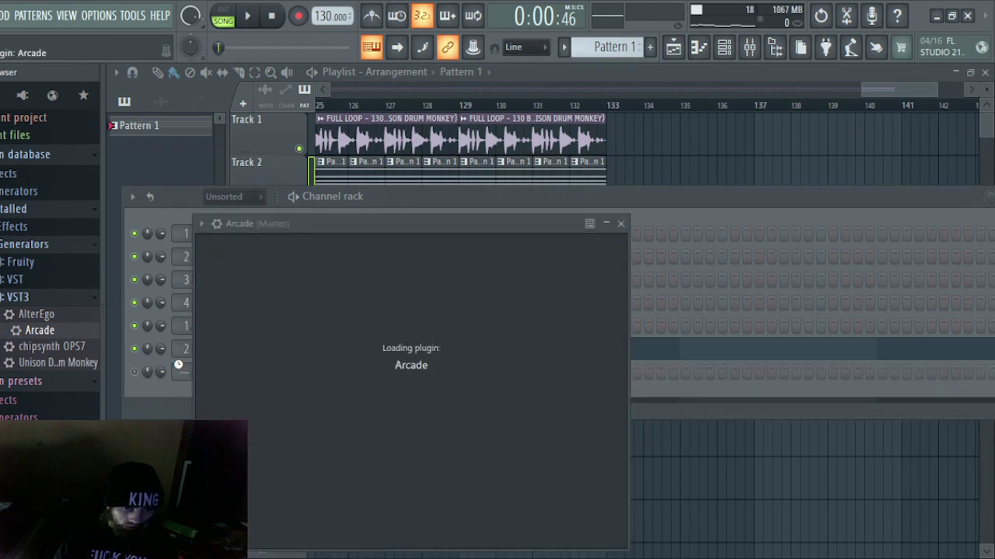
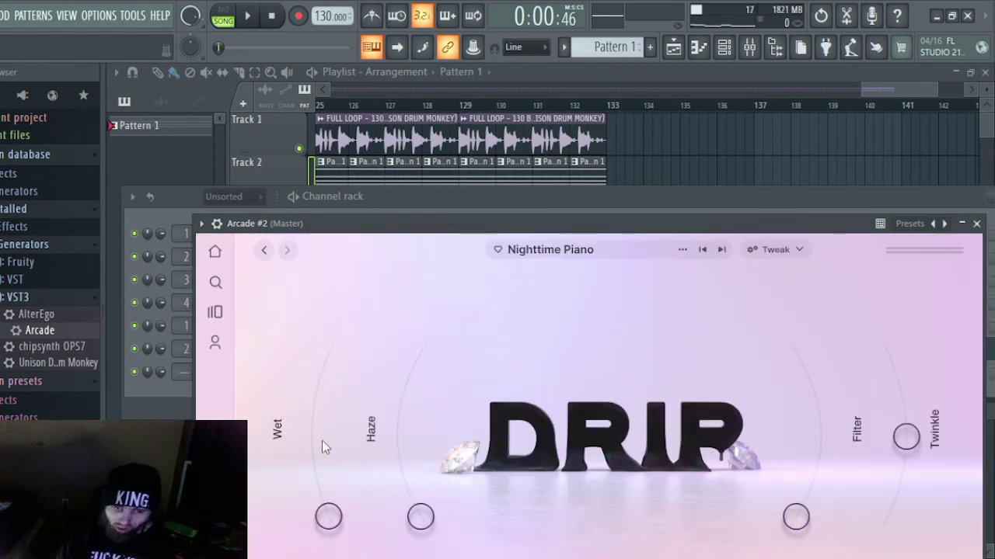
- Set the second Arcade's Haze control to maximum and its Wet control to about halfway on Nighttime Piano
left_click_drag(329, 511, 320, 458)
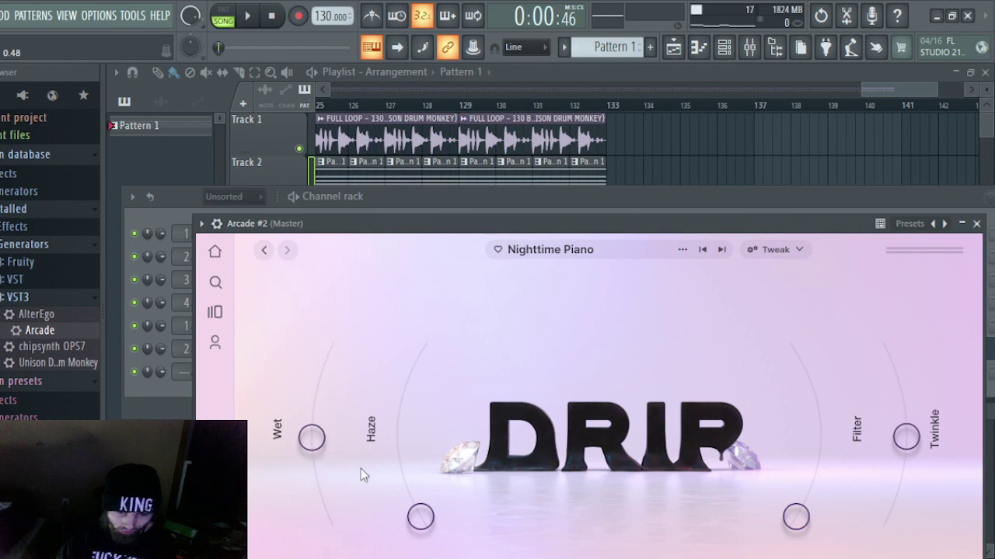
left_click_drag(420, 521, 403, 475)
left_click_drag(392, 439, 393, 409)
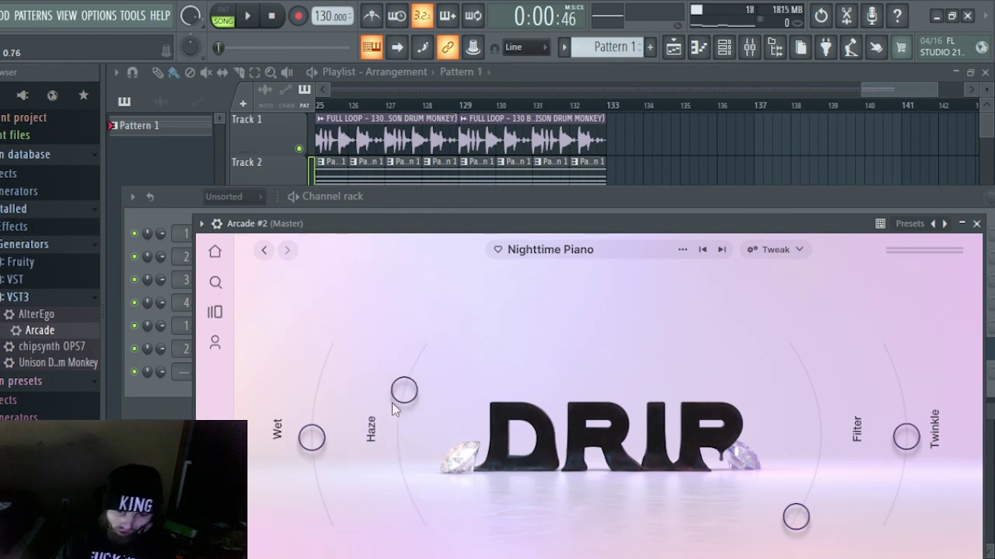
left_click_drag(303, 450, 364, 324)
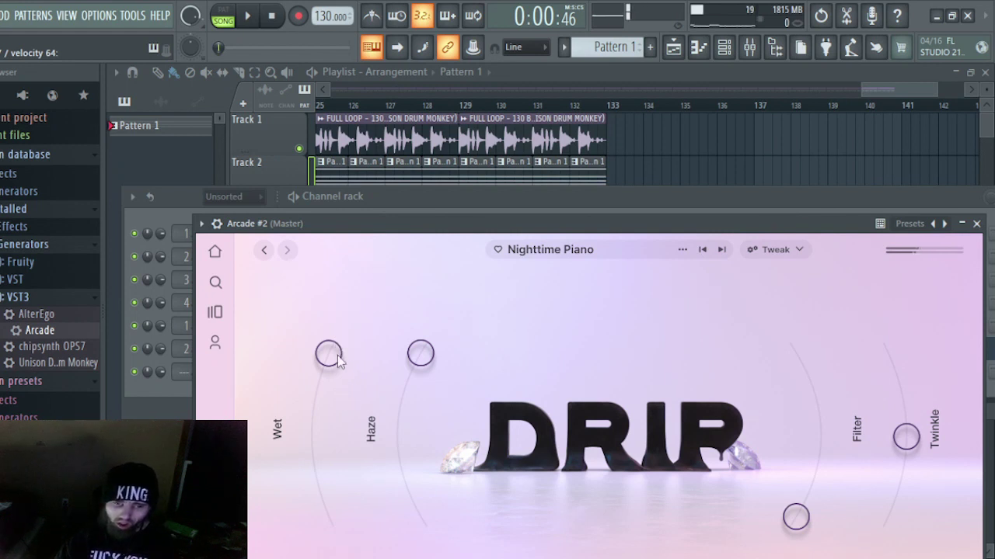
left_click_drag(337, 357, 322, 424)
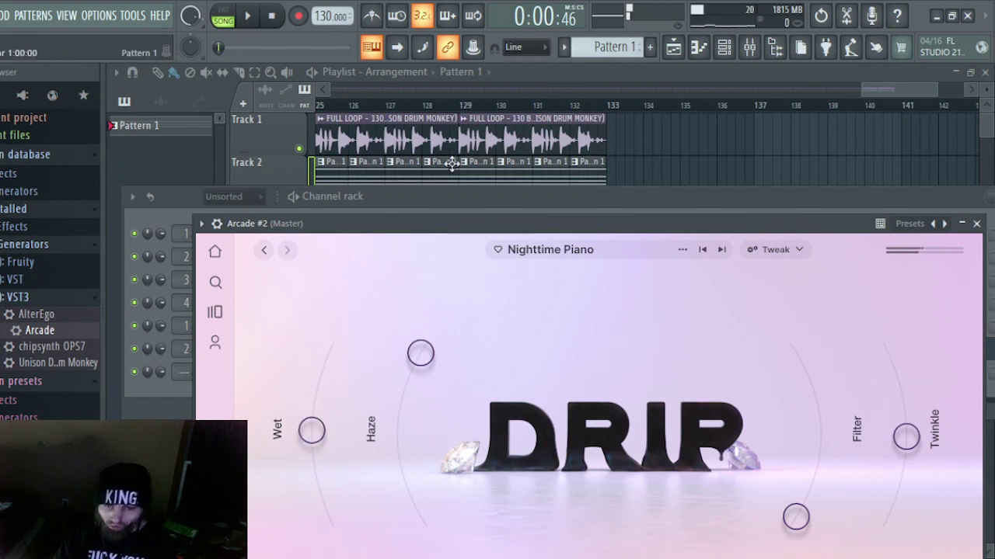
- Raise Twinkle to maximum on the second Arcade, and try a higher Filter setting before returning Filter to its minimum
left_click_drag(553, 221, 467, 180)
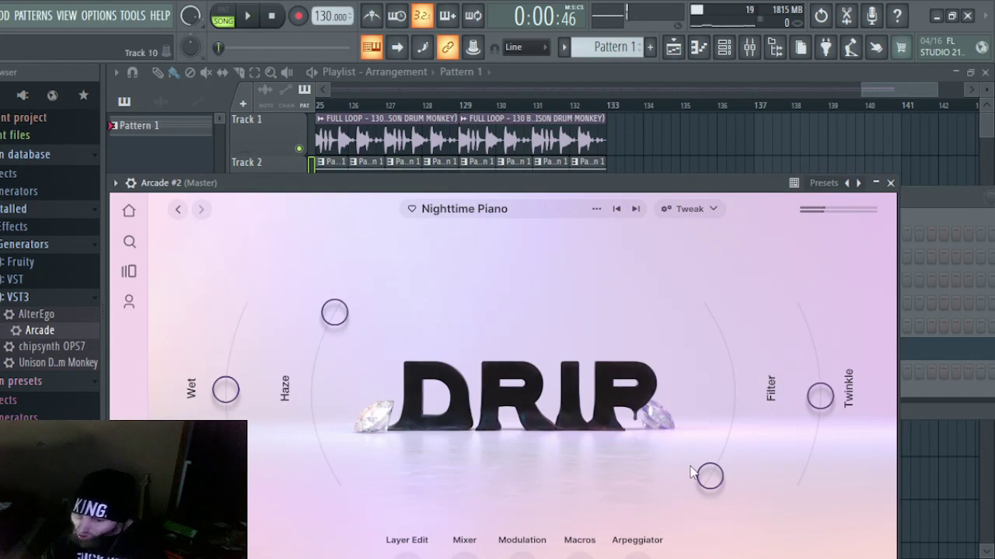
left_click_drag(729, 483, 732, 440)
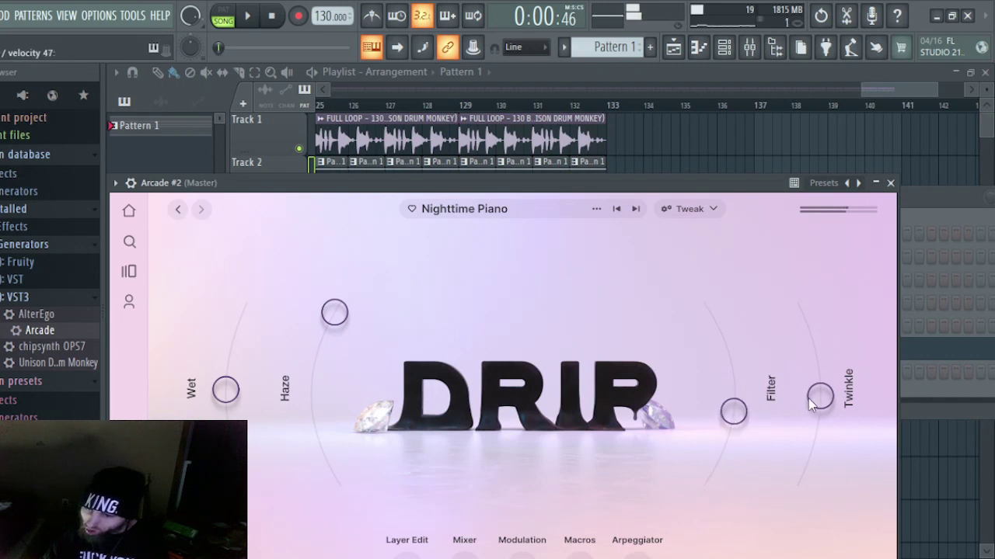
left_click_drag(818, 400, 776, 353)
left_click_drag(740, 409, 712, 491)
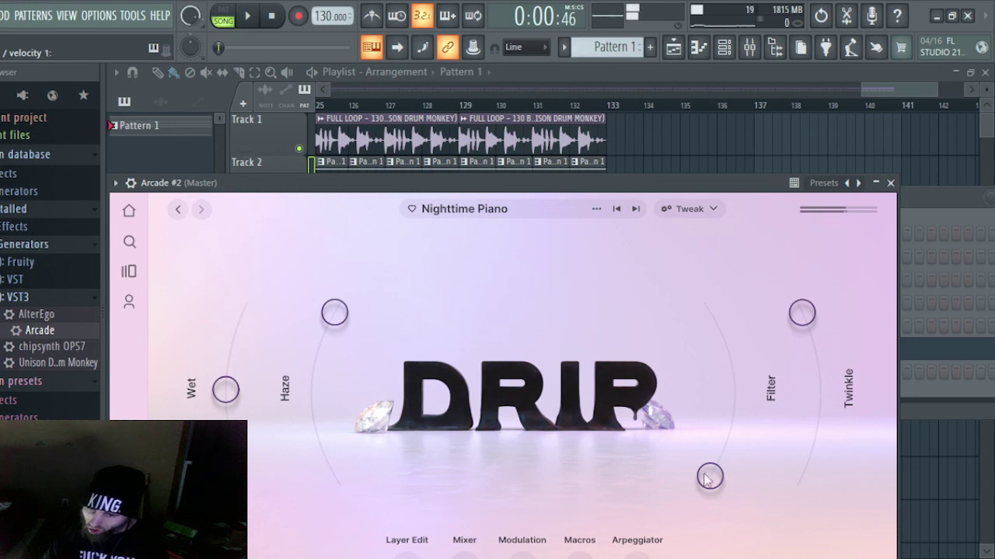
- Try a high Filter setting on the second Arcade, set Filter to about a quarter, and minimize the plugin
left_click_drag(705, 483, 728, 364)
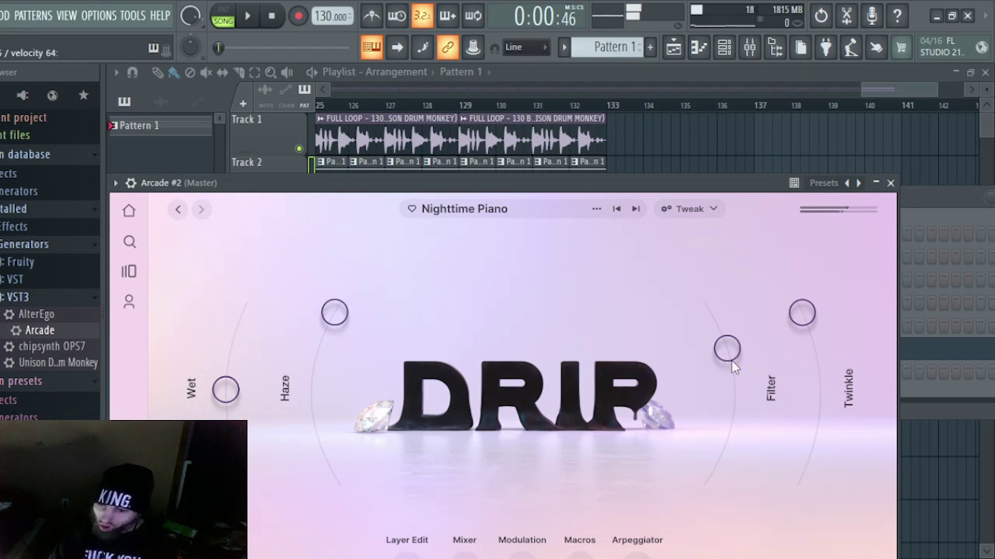
left_click_drag(738, 388, 740, 432)
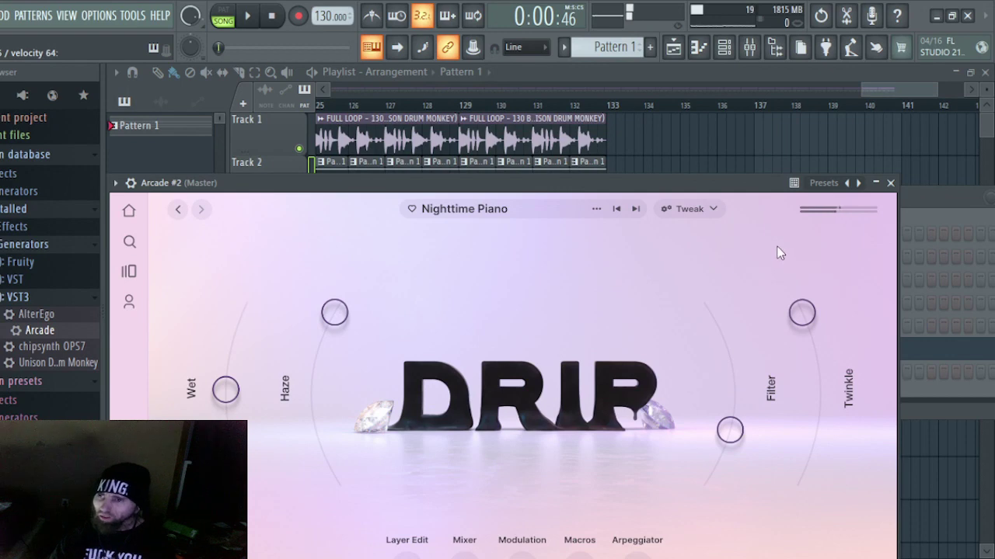
left_click(875, 184)
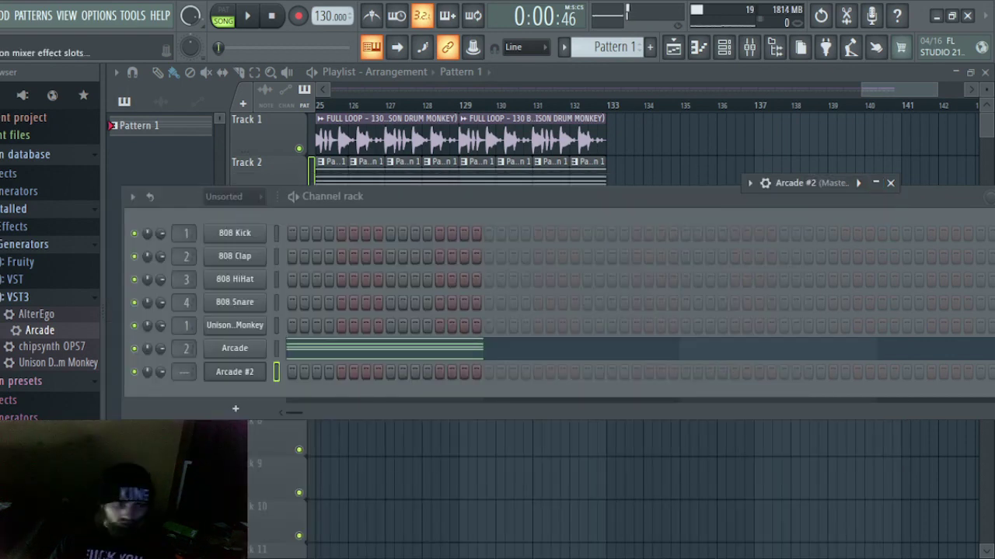
- Look through the sample folders and the Unison chord pack's G major folders for a chord MIDI file
left_click_drag(24, 363, 26, 378)
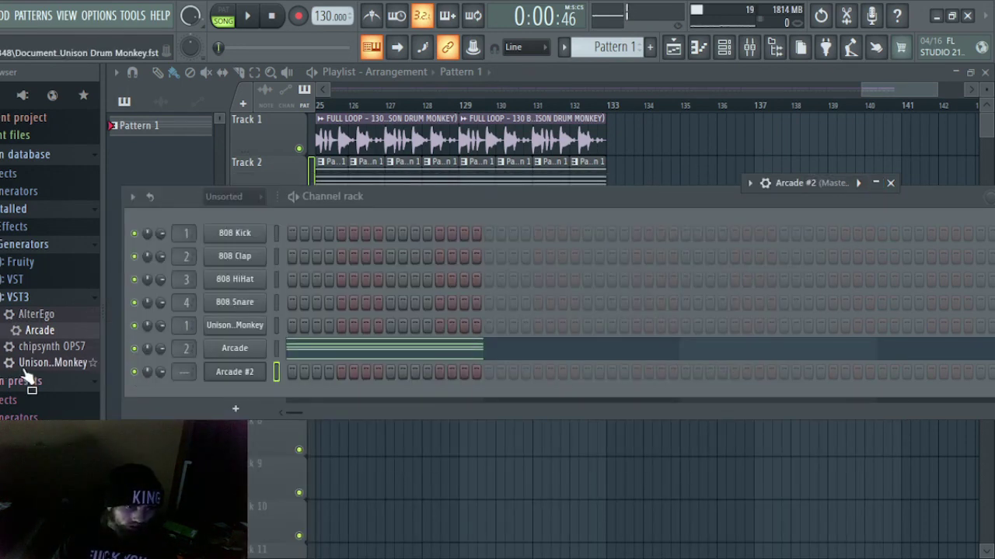
left_click(8, 134)
scroll(11, 251, "down", 5)
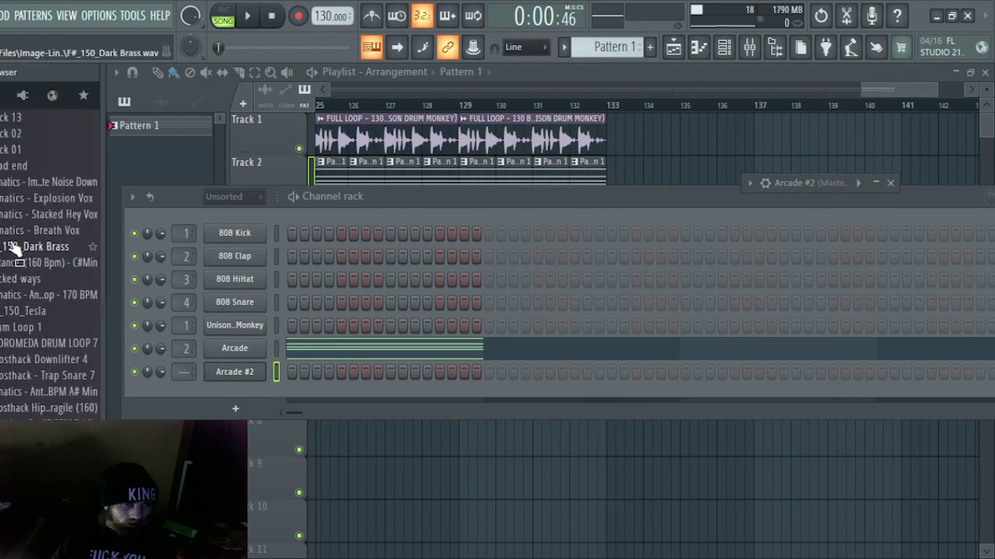
scroll(19, 233, "up", 4)
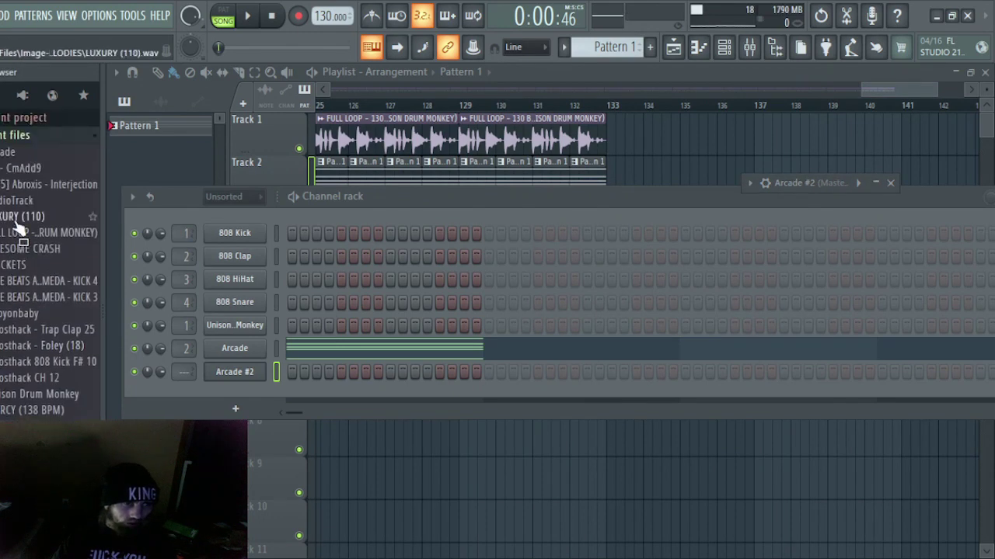
left_click(6, 142)
scroll(44, 285, "down", 10)
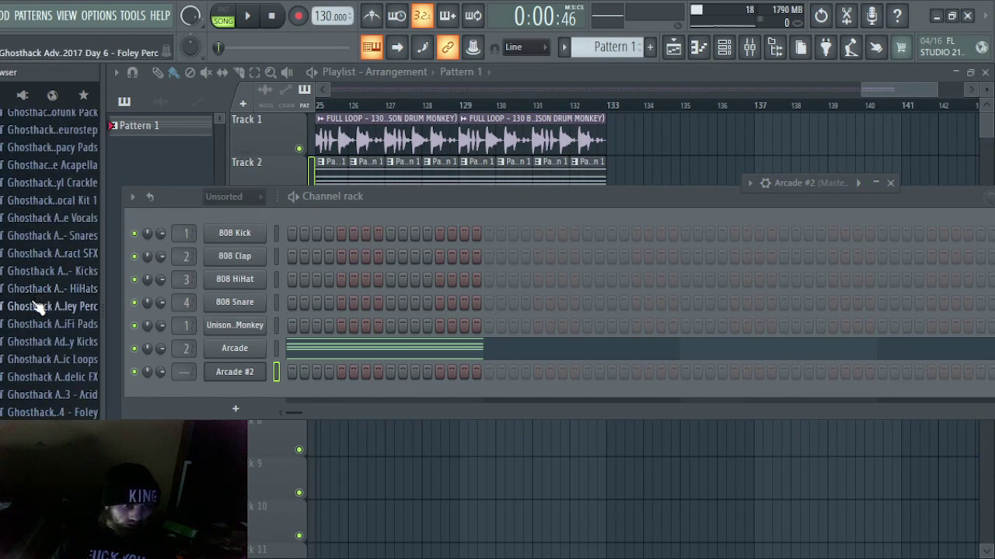
scroll(37, 311, "down", 12)
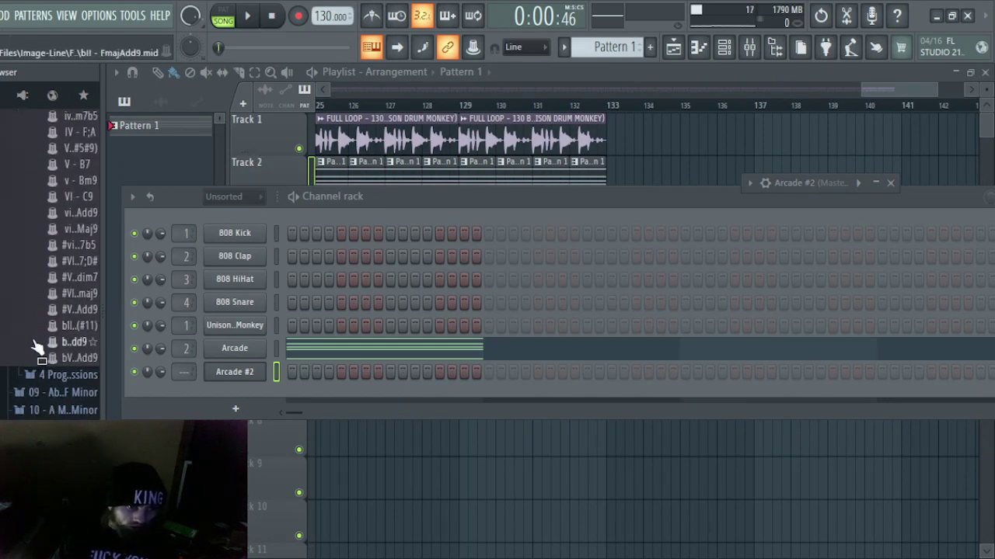
scroll(43, 417, "up", 15)
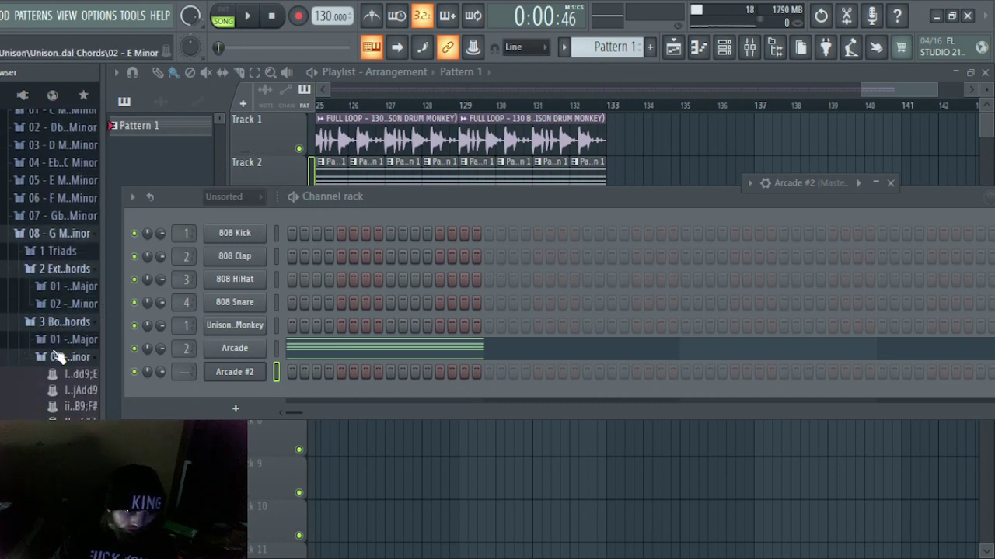
left_click(57, 357)
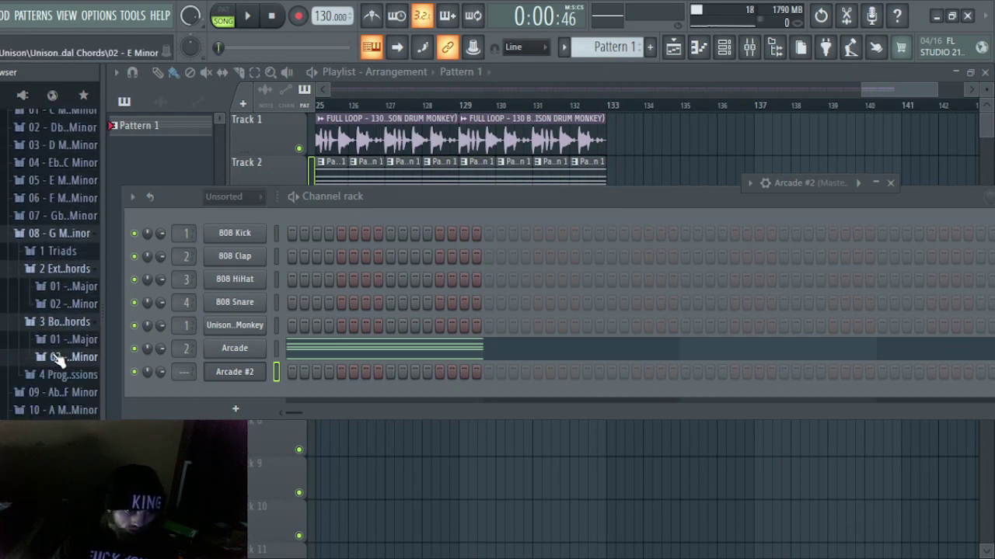
left_click(67, 251)
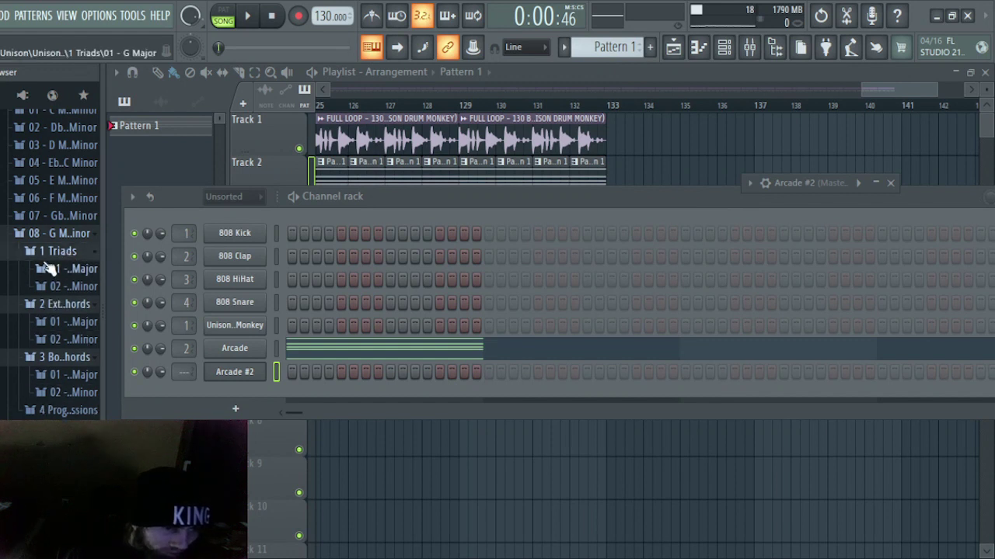
scroll(48, 266, "up", 5)
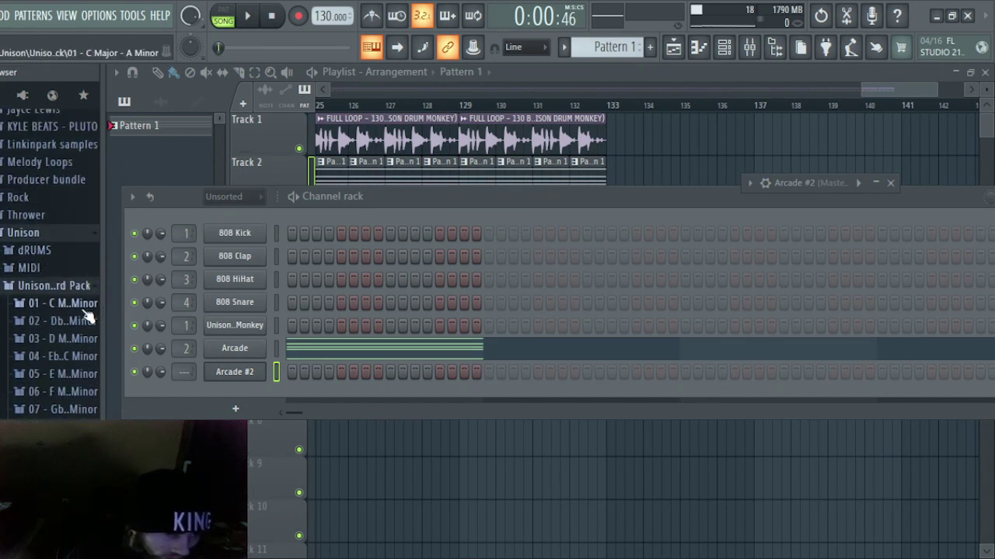
- Browse the Unison MIDI CHORDS folder down to the E Major triads and check its chord files
left_click(38, 274)
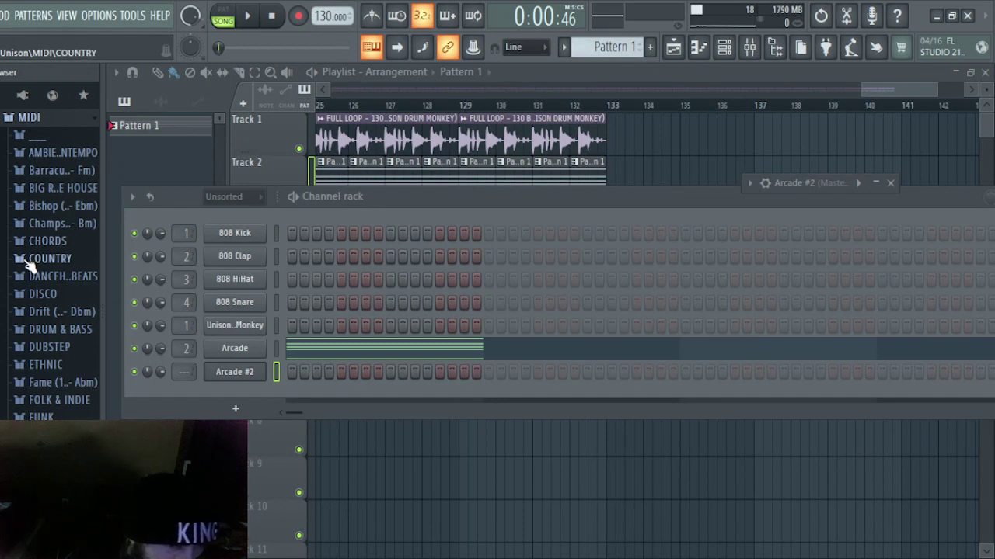
left_click(38, 244)
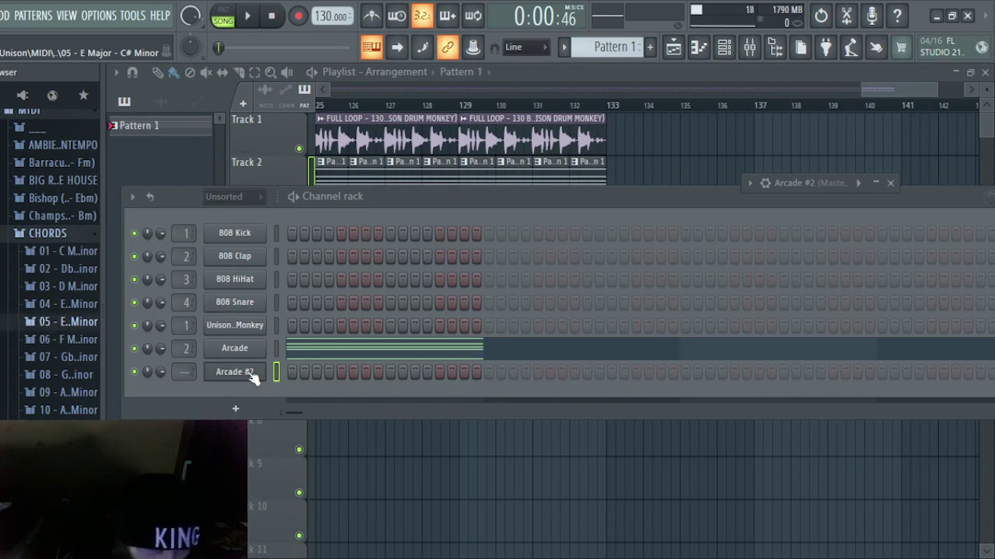
left_click(37, 320)
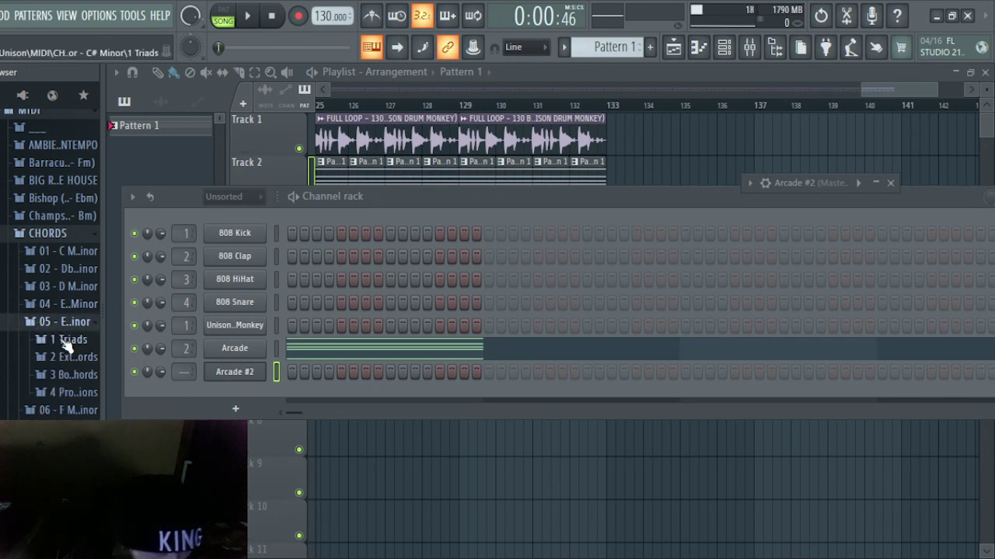
left_click(68, 342)
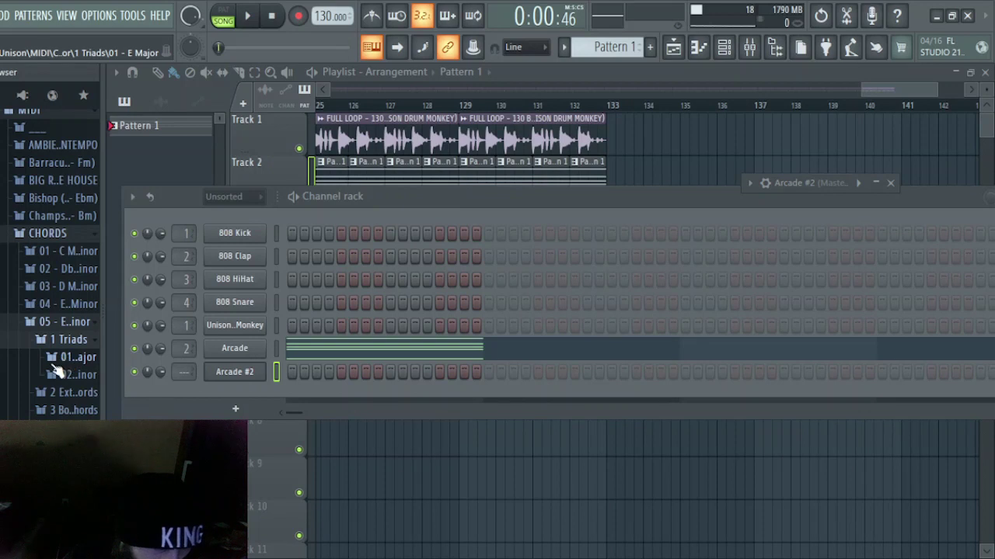
left_click(81, 358)
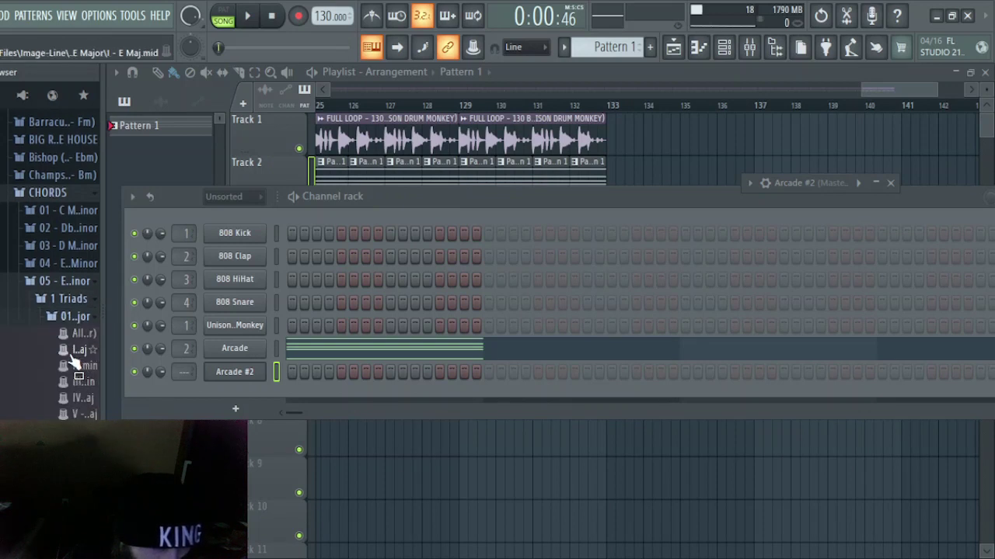
left_click_drag(71, 357, 160, 378)
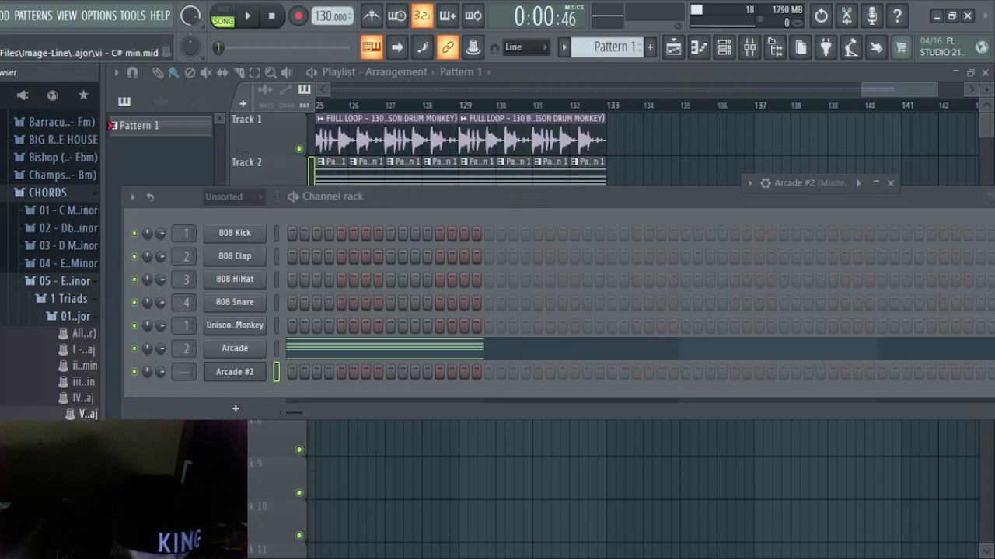
- Look through the remaining Unison chord folders and load the Dm7Add11 MIDI chord onto the Arcade #2 channel
scroll(80, 405, "down", 3)
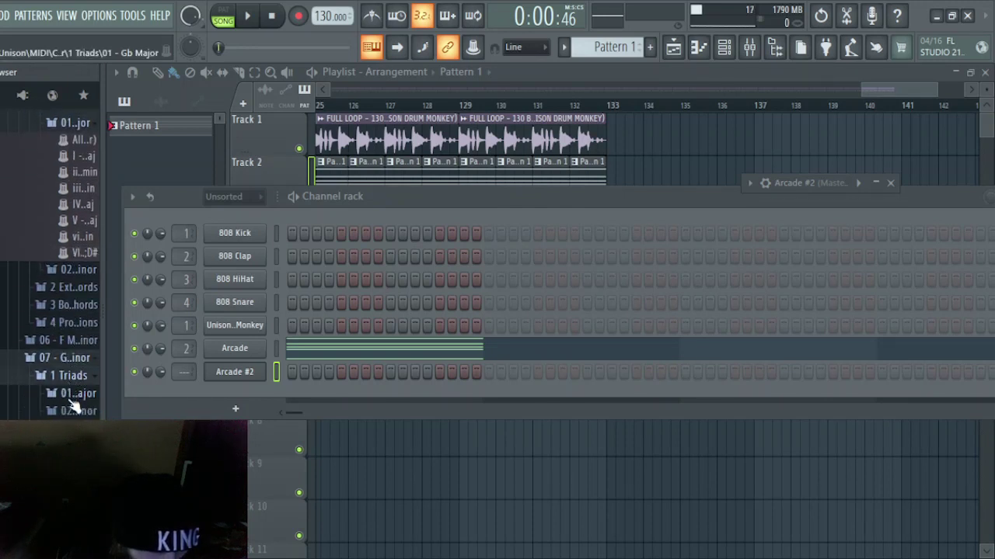
left_click(71, 397)
scroll(77, 413, "down", 4)
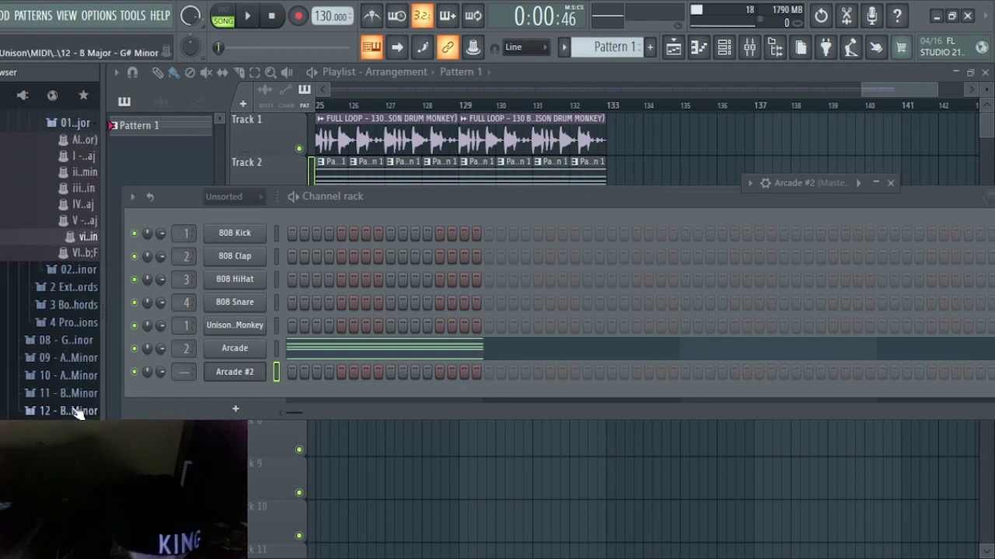
left_click(75, 396)
left_click(70, 409)
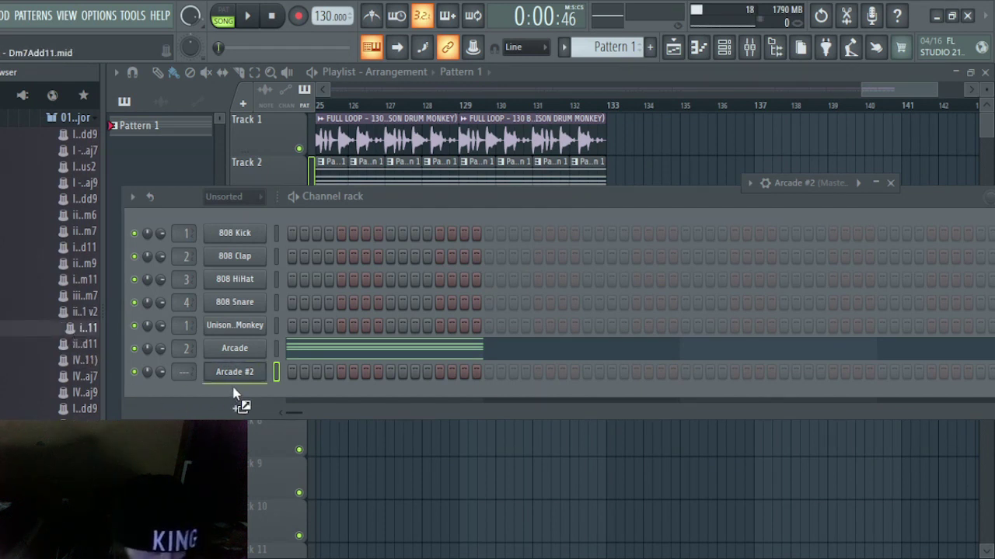
left_click_drag(243, 385, 244, 383)
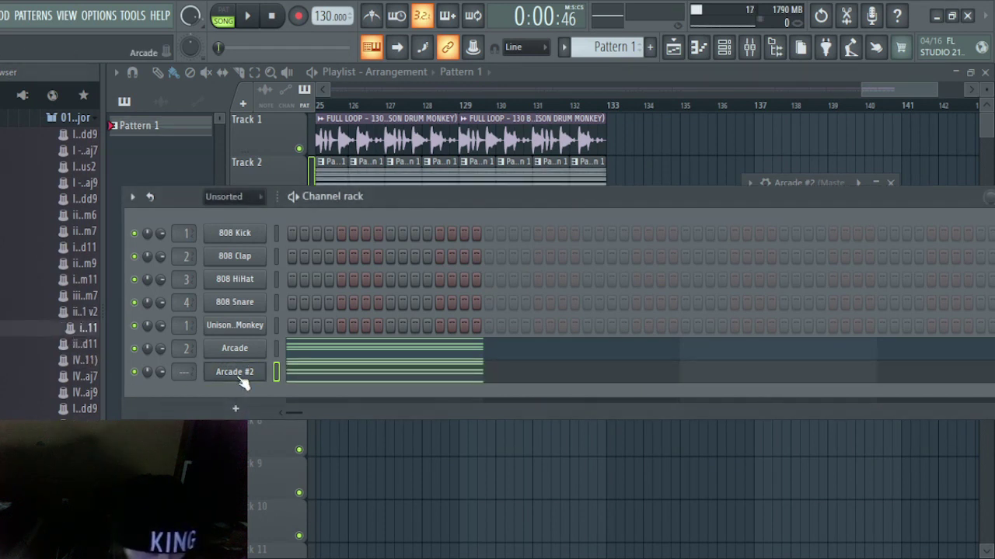
- Delete the G5 and F5 notes from the Arcade #2 chord in the piano roll while the song plays
left_click(387, 381)
scroll(377, 361, "up", 6)
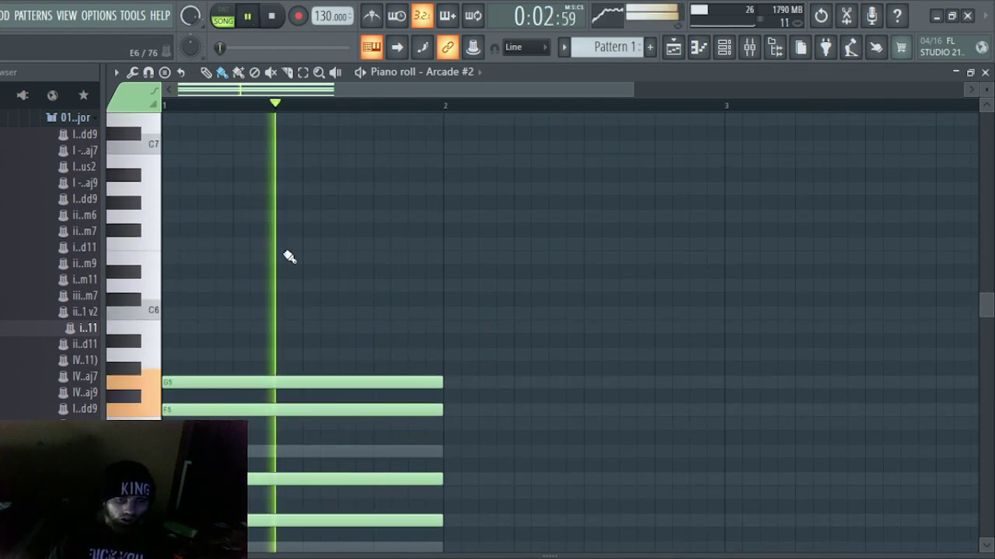
right_click(299, 383)
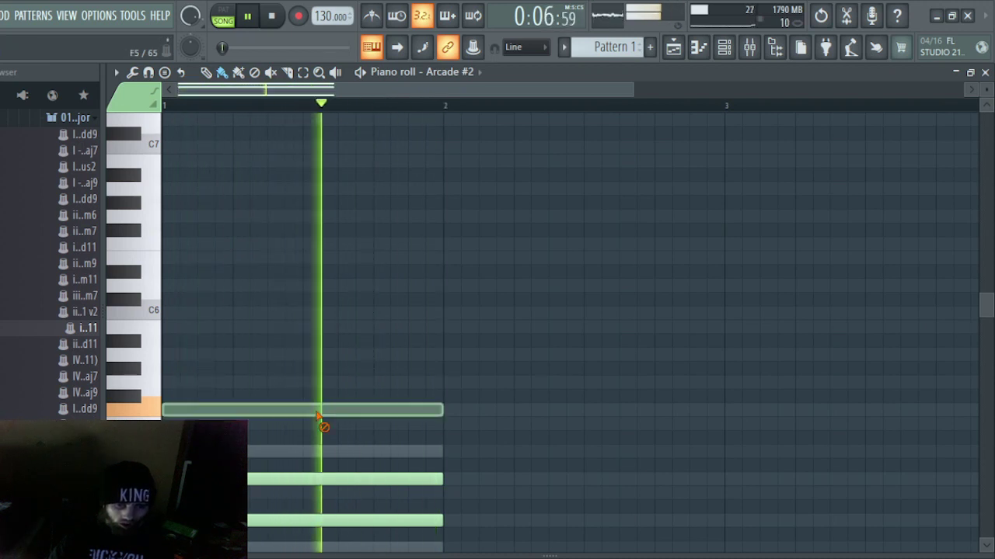
right_click(318, 410)
scroll(324, 415, "down", 3)
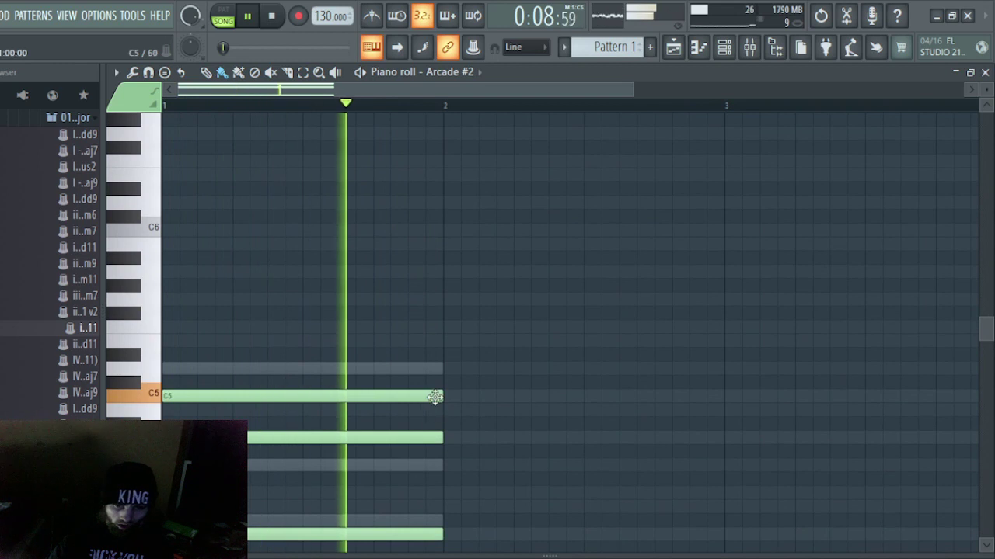
- Shorten the C5 note to about three steps, delete the lower chord notes, and remove C5 as well
left_click_drag(442, 399, 220, 404)
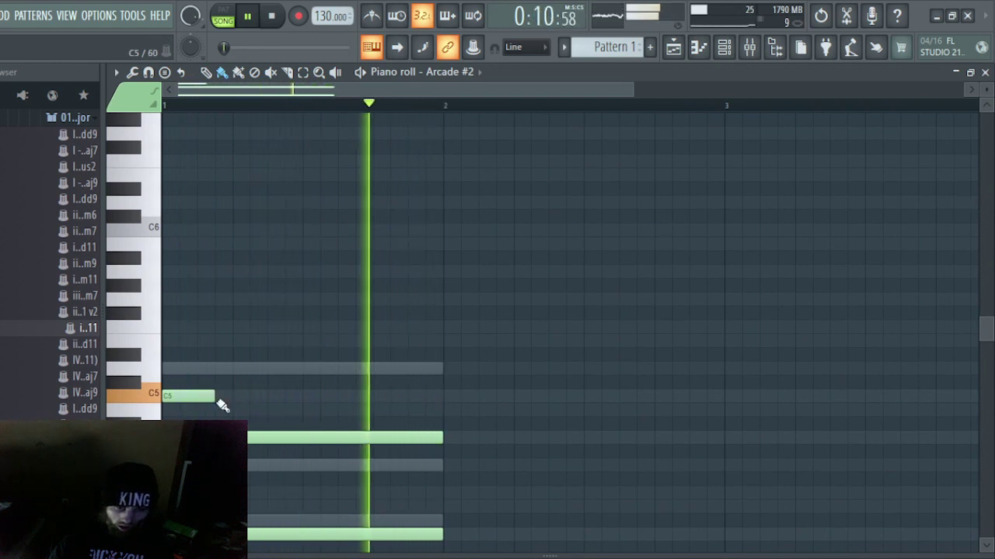
right_click(251, 443)
scroll(255, 505, "down", 2)
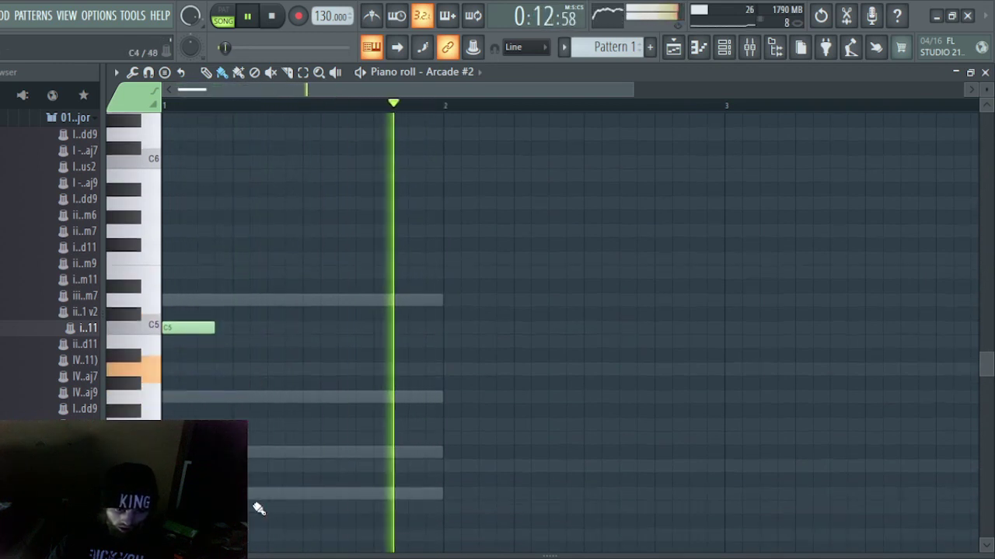
right_click(254, 496)
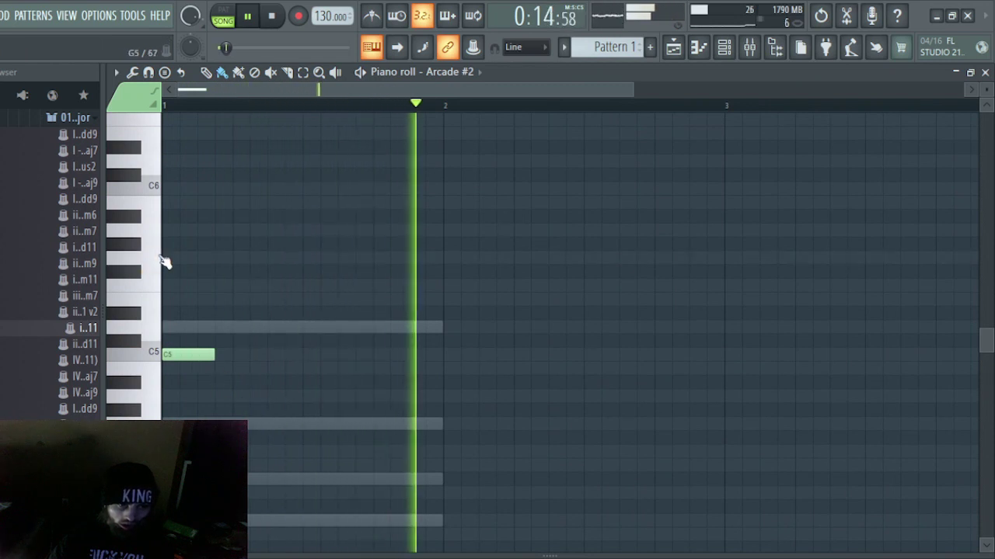
right_click(210, 355)
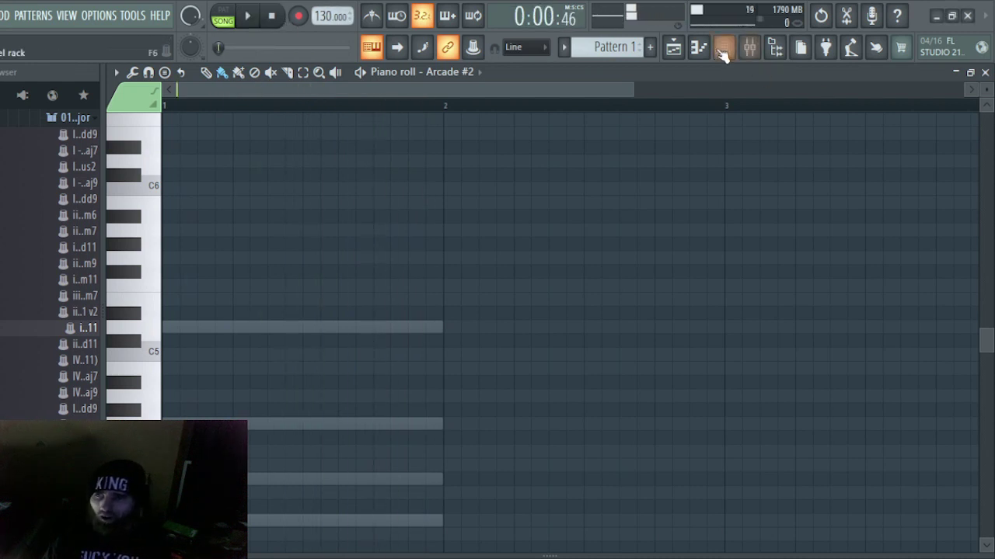
- Rebalance the mixer during song playback by raising the Insert 1 fader and lowering Insert 2 slightly below it, and stop playback
left_click(749, 50)
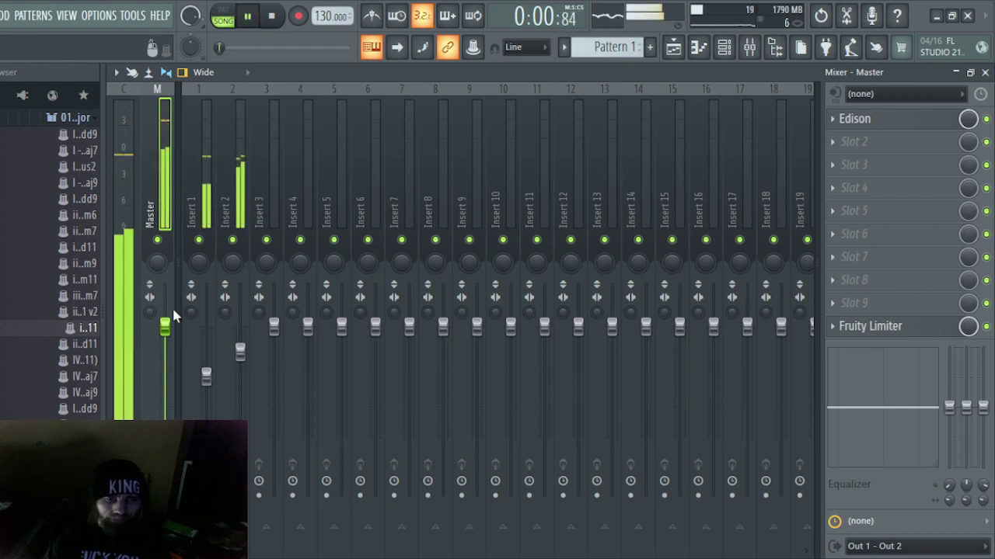
left_click_drag(249, 359, 249, 383)
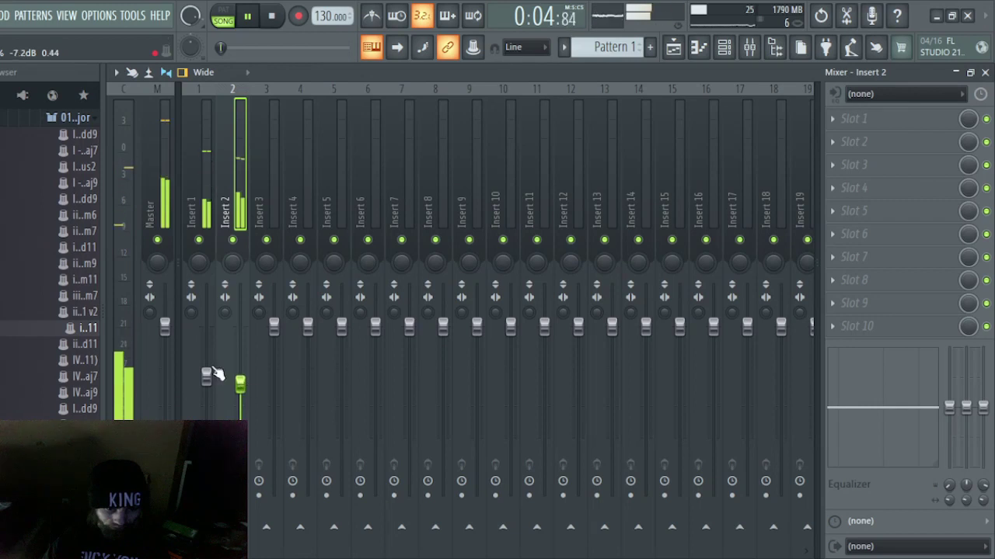
left_click_drag(206, 377, 207, 350)
left_click_drag(240, 383, 251, 366)
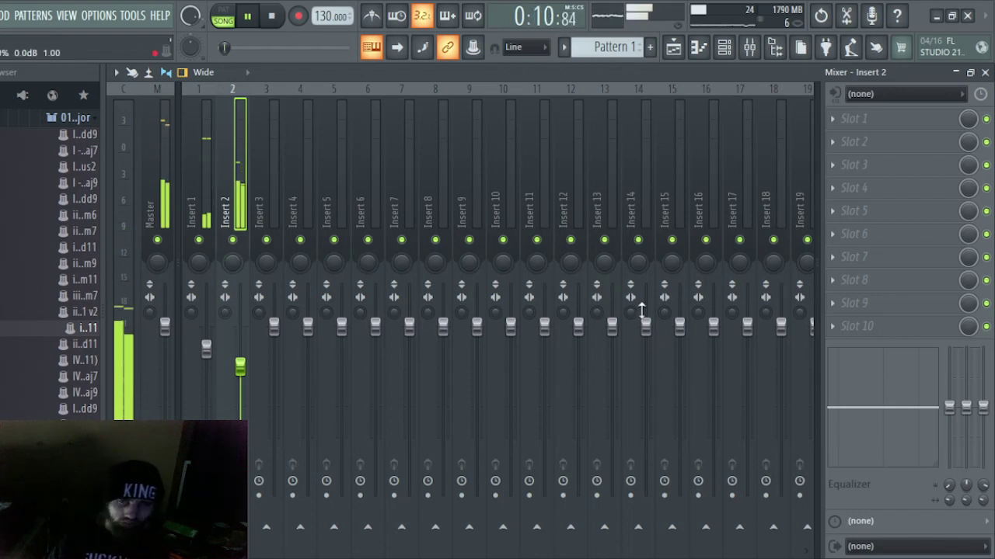
left_click(273, 16)
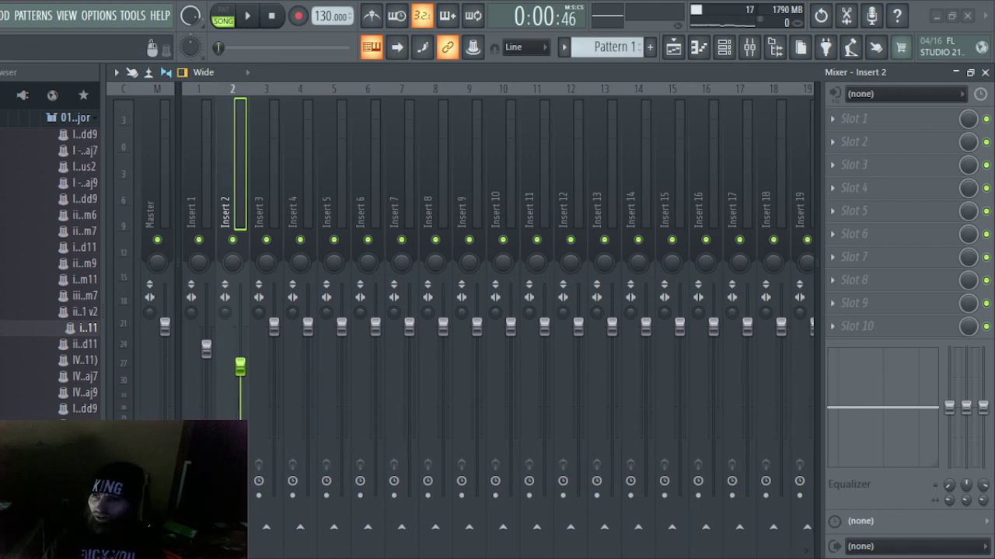
- Open the Arcade #2 instrument, load the Vindicated kit, and audition it over song playback
left_click(724, 47)
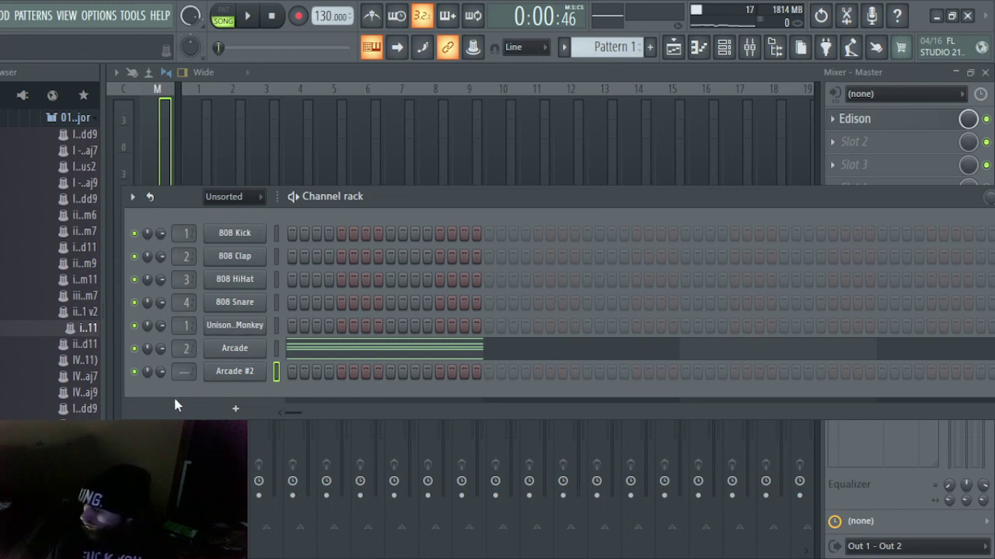
left_click(235, 372)
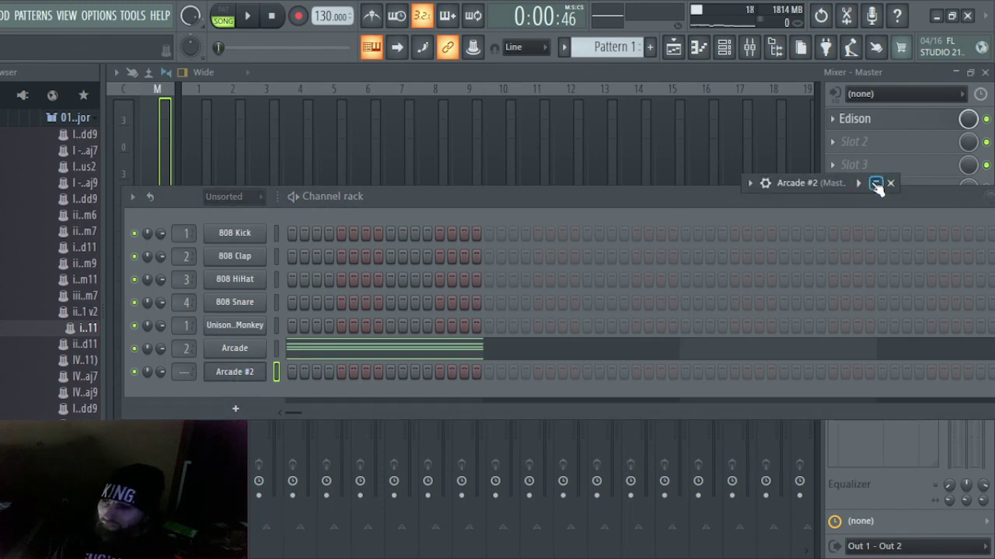
left_click_drag(877, 189, 758, 206)
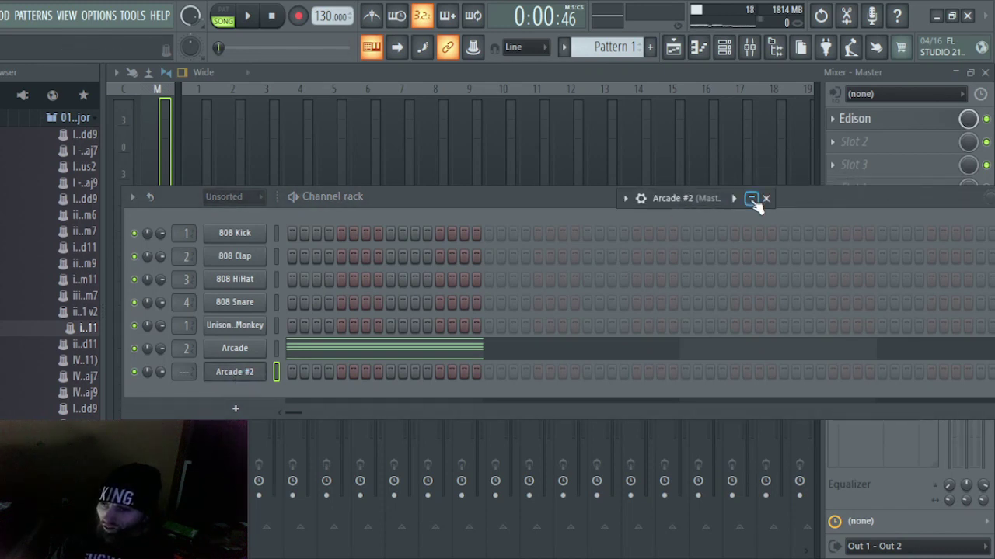
left_click(752, 200)
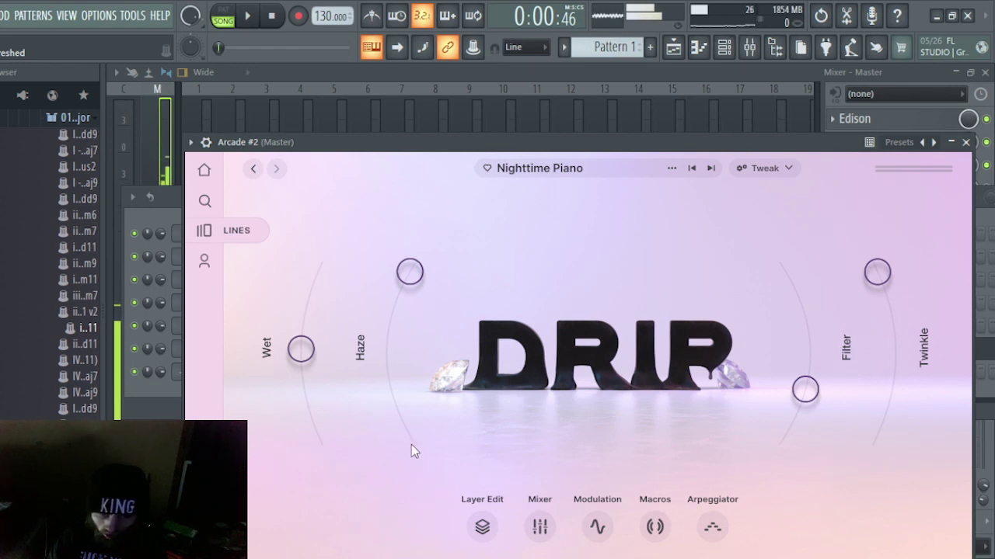
left_click(273, 17)
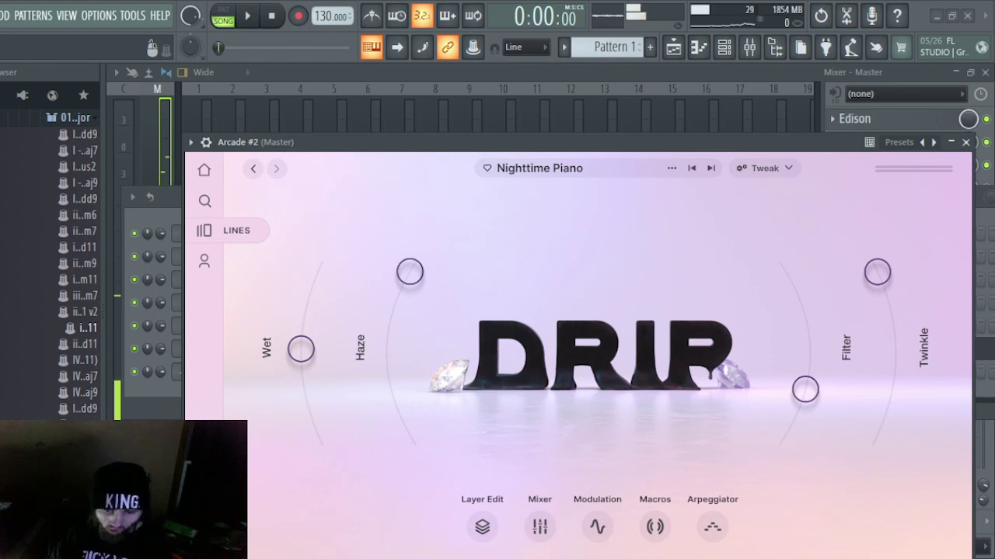
left_click(456, 449)
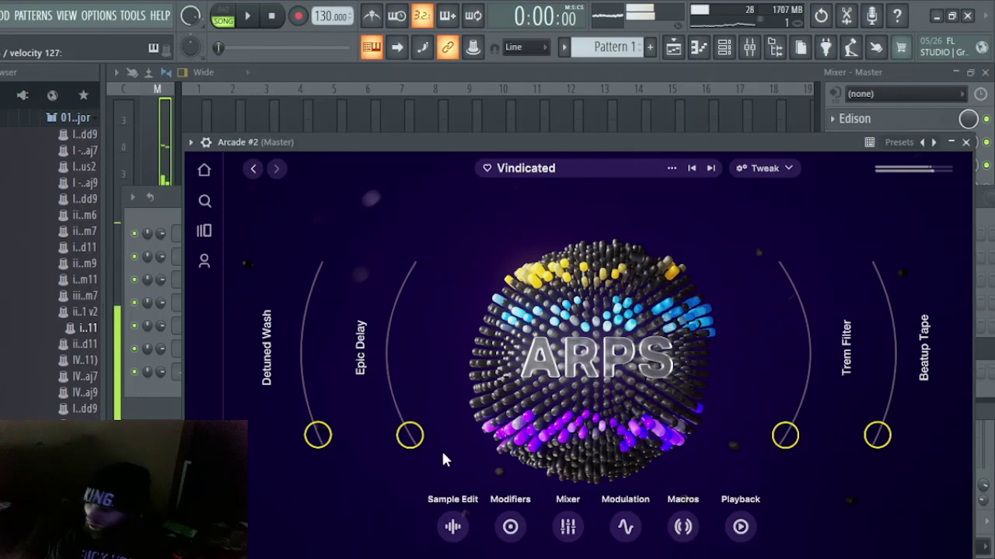
left_click(248, 17)
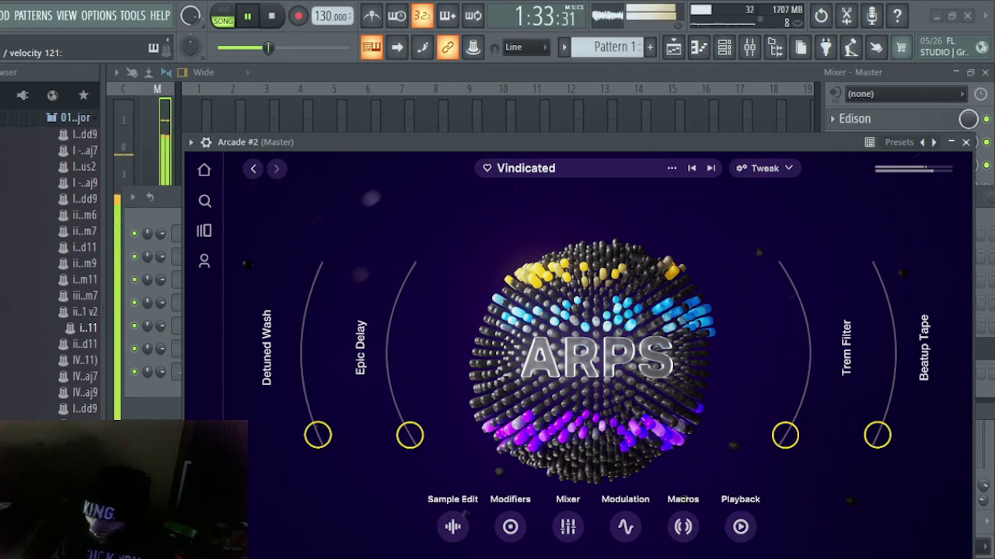
left_click(272, 17)
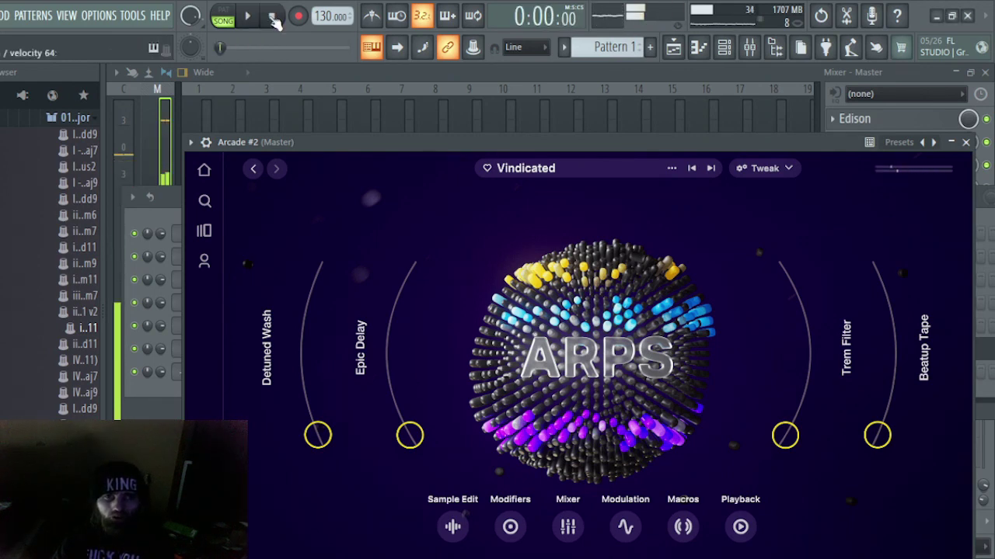
- Arm recording, return to the start of the playlist, and record a short Vindicated part for Arcade #2 into Pattern 1
left_click(292, 17)
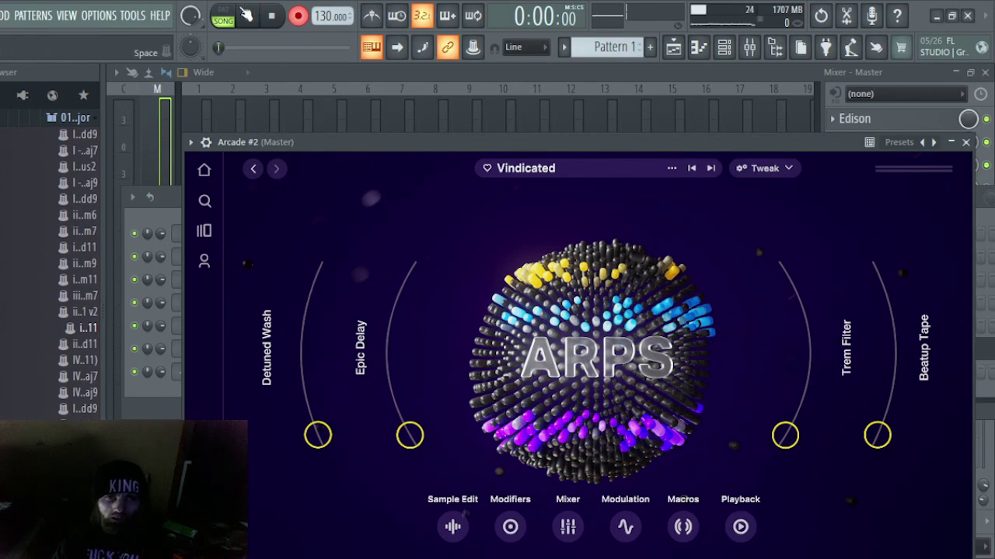
left_click(673, 50)
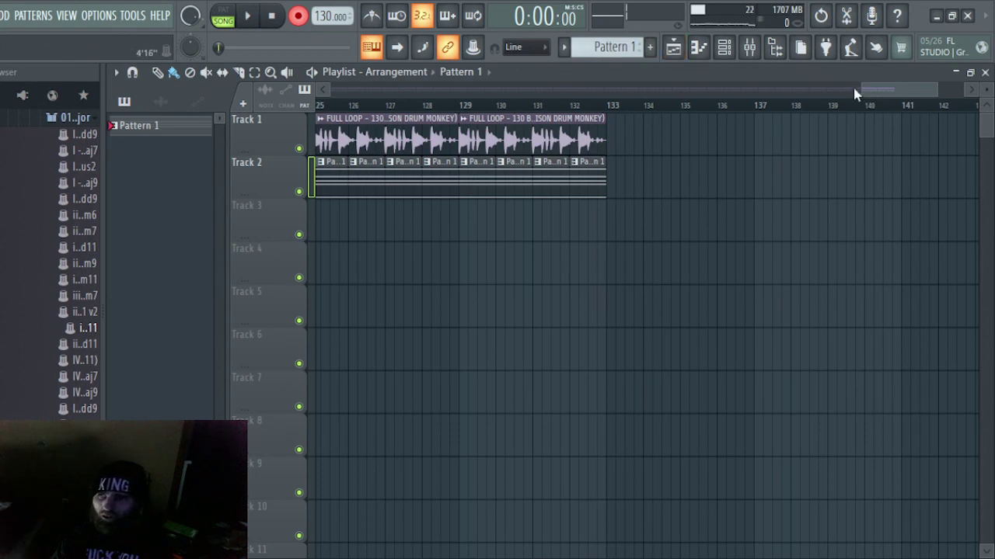
left_click_drag(874, 90, 371, 90)
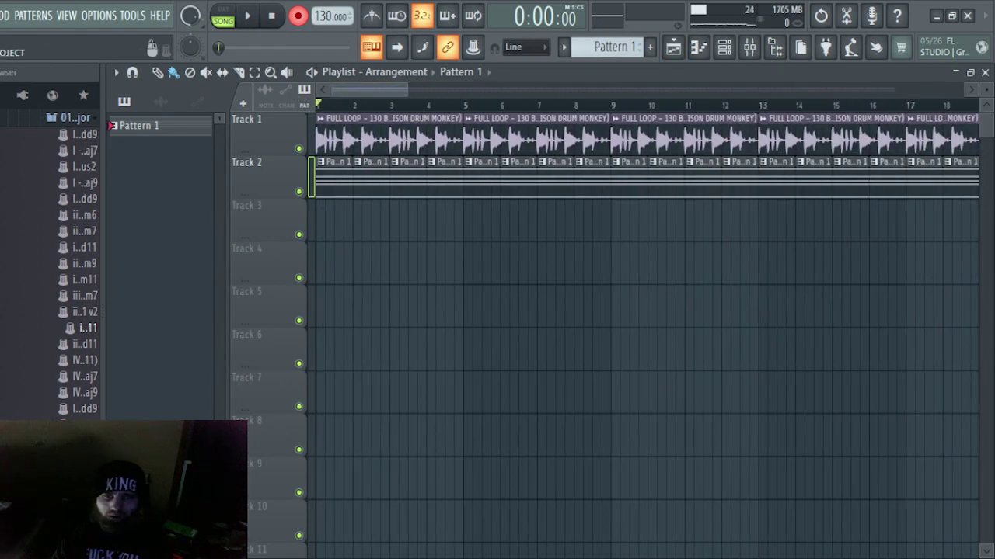
left_click(248, 17)
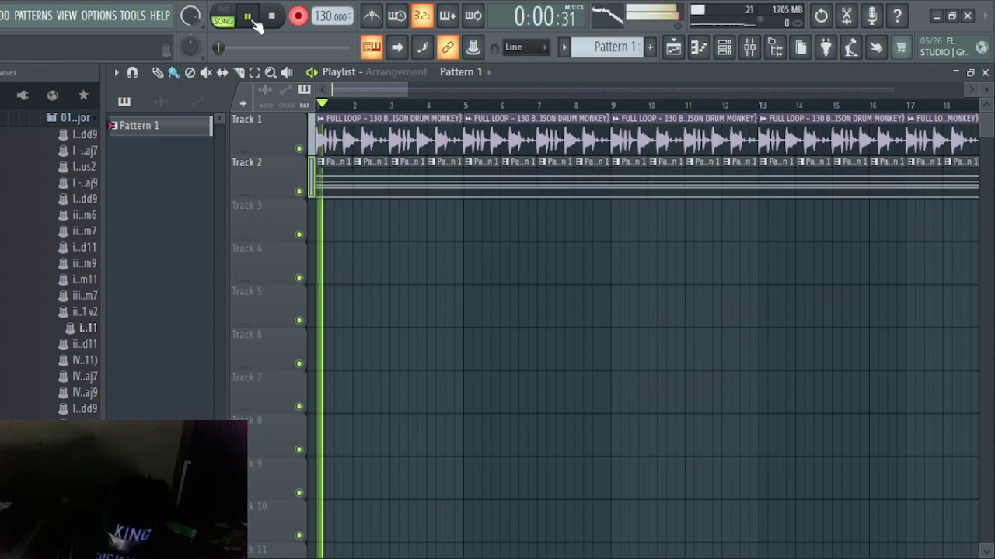
left_click(254, 22)
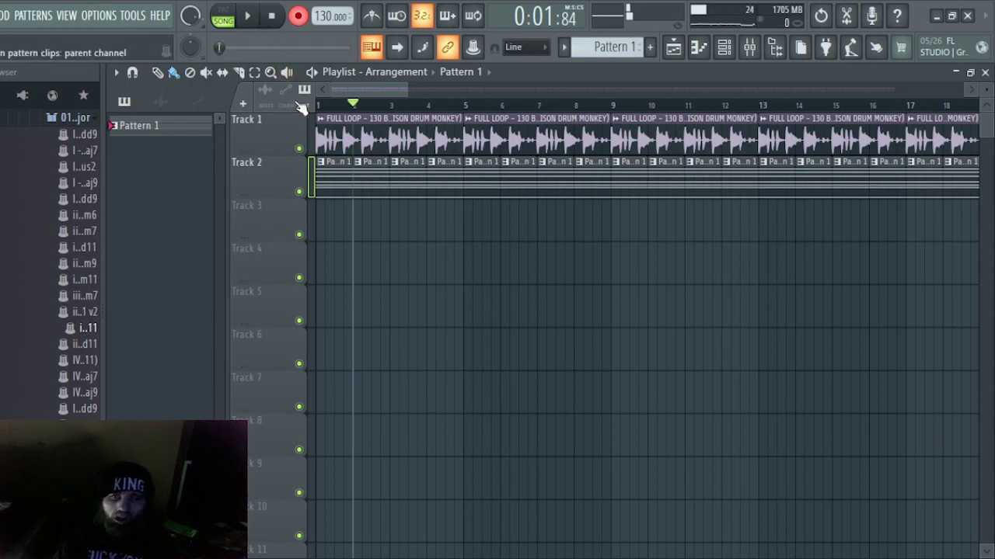
left_click(274, 16)
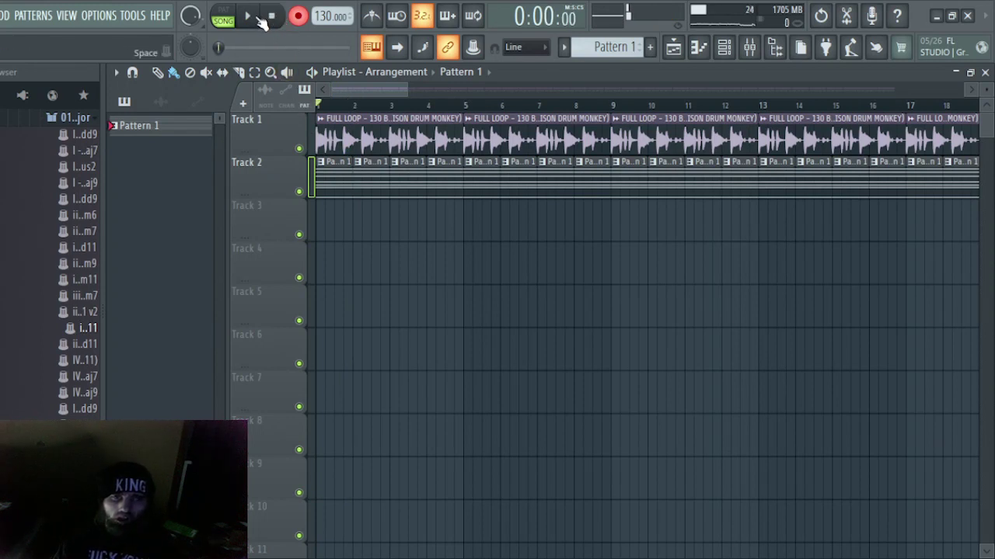
- Delete the first drum loop clip at bars 1 to 4 of Track 1, disarm recording, and play the song from the start
right_click(333, 118)
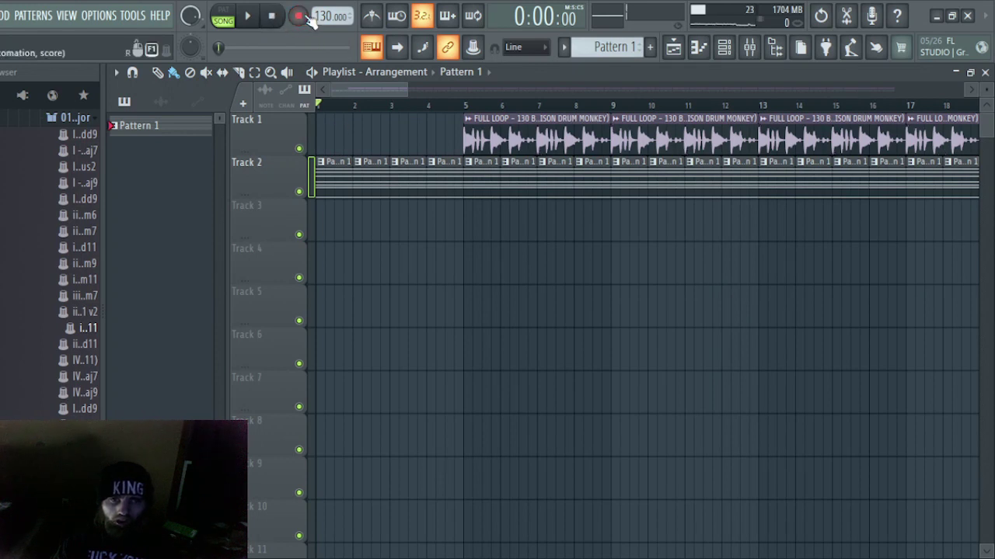
left_click(250, 17)
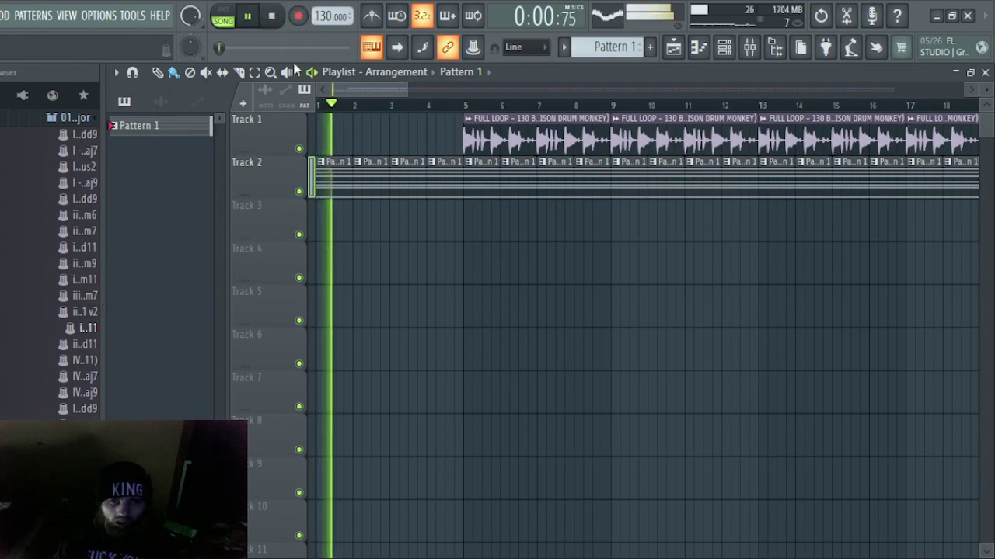
left_click(272, 16)
left_click(250, 17)
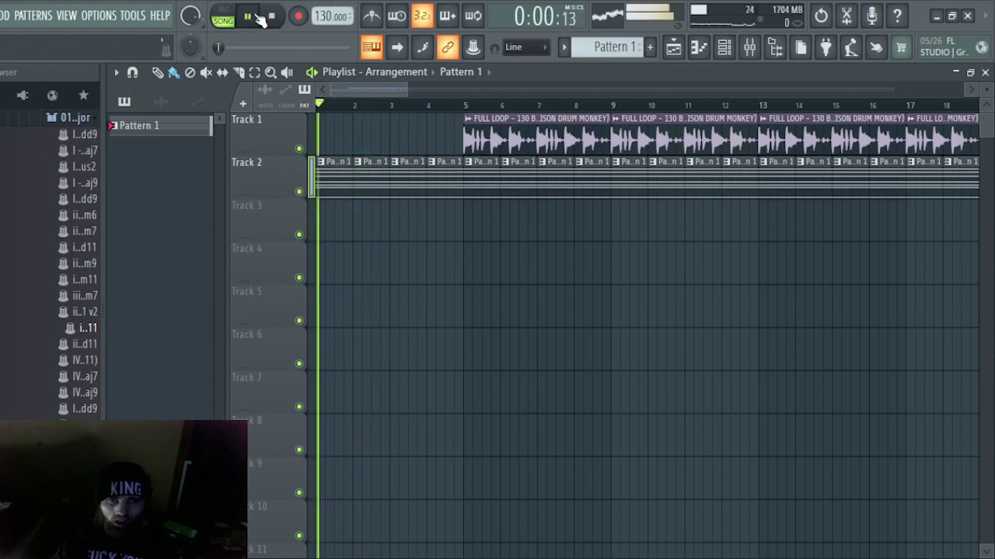
- Route the Arcade #2 channel to mixer track 3 and lower the Insert 3, Insert 2 and Insert 1 faders during playback
left_click(724, 48)
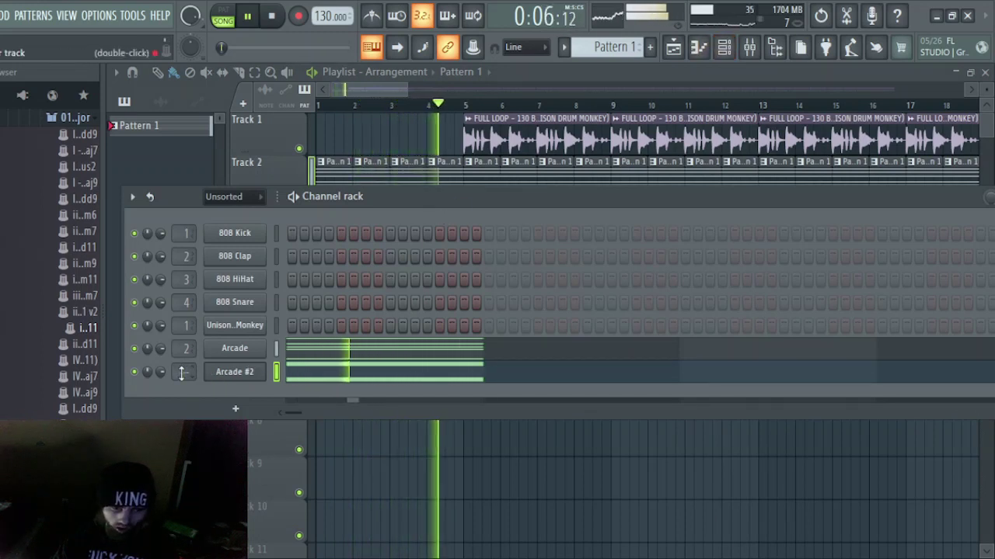
left_click_drag(181, 374, 181, 362)
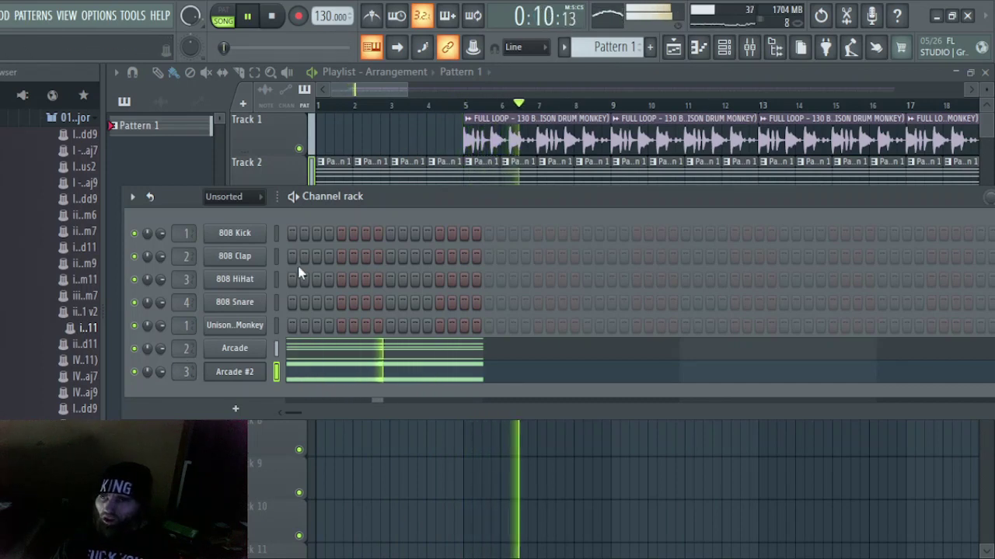
left_click(749, 47)
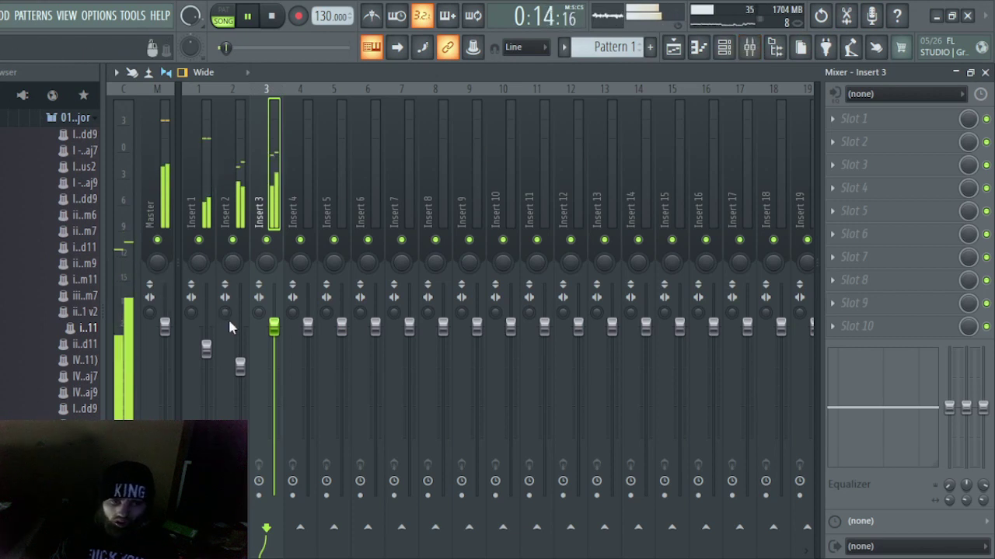
left_click_drag(273, 330, 240, 369)
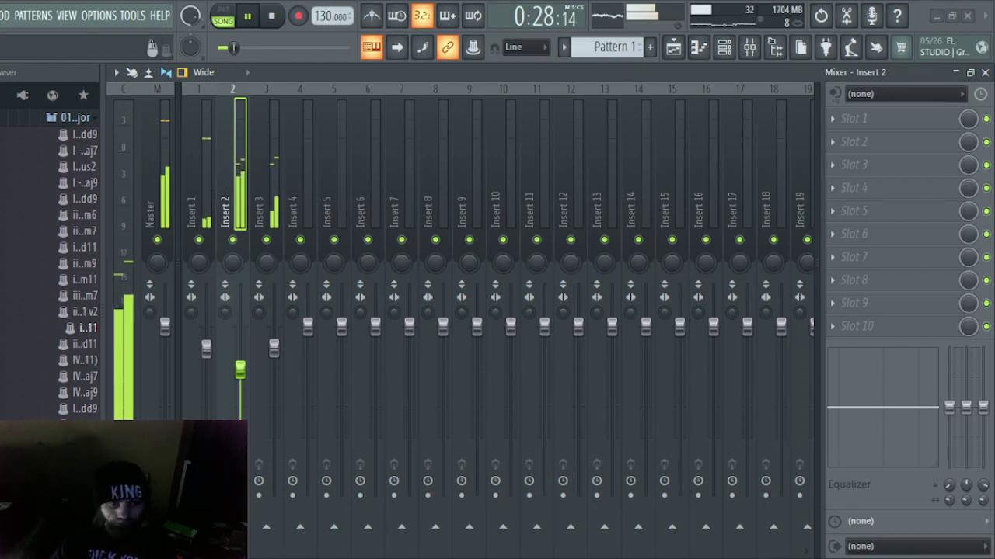
left_click_drag(206, 350, 206, 424)
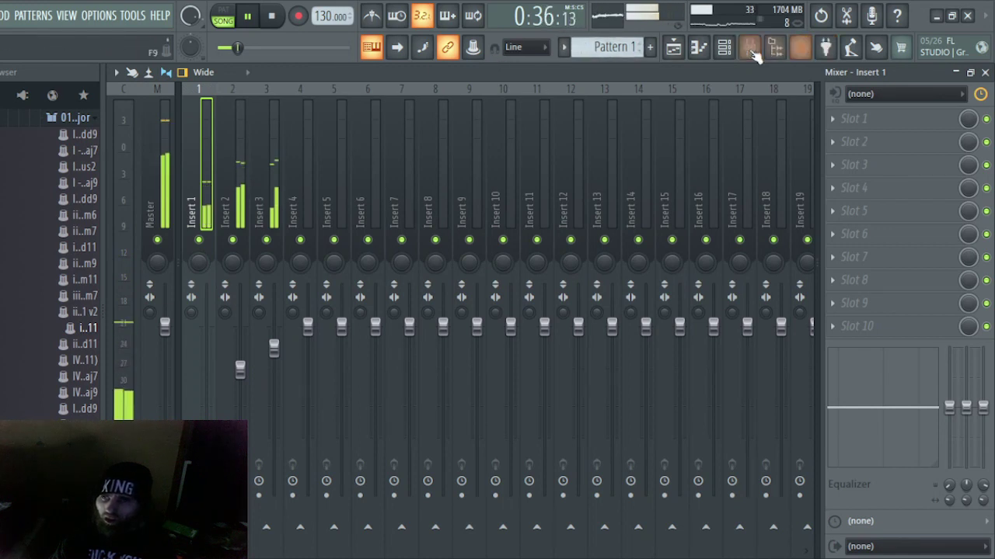
- Route the Unison Drum Monkey channel to mixer track 5, lower the Insert 5 fader well below the other faders, and stop playback
left_click(723, 49)
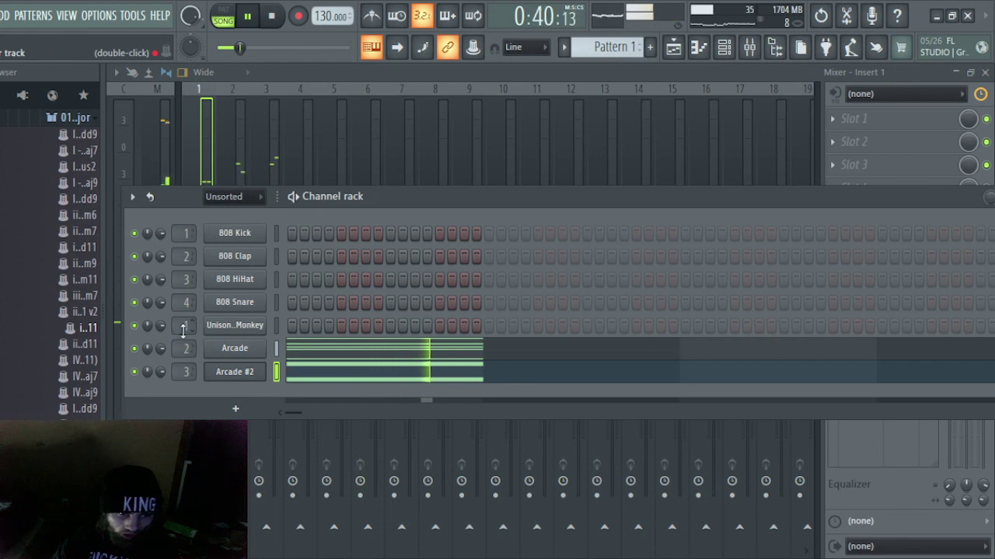
scroll(186, 325, "up", 2)
scroll(186, 324, "up", 2)
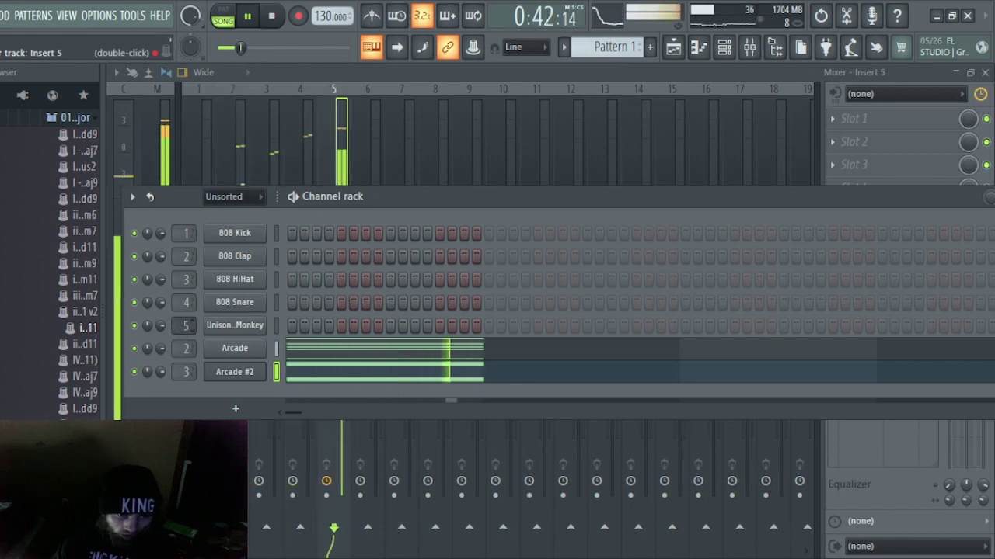
left_click_drag(699, 205, 396, 467)
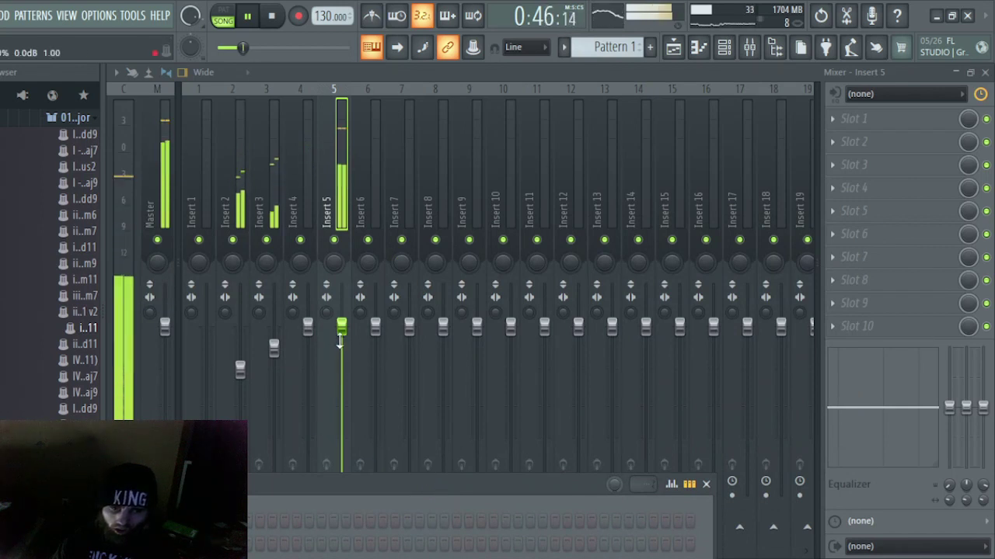
left_click_drag(342, 327, 342, 427)
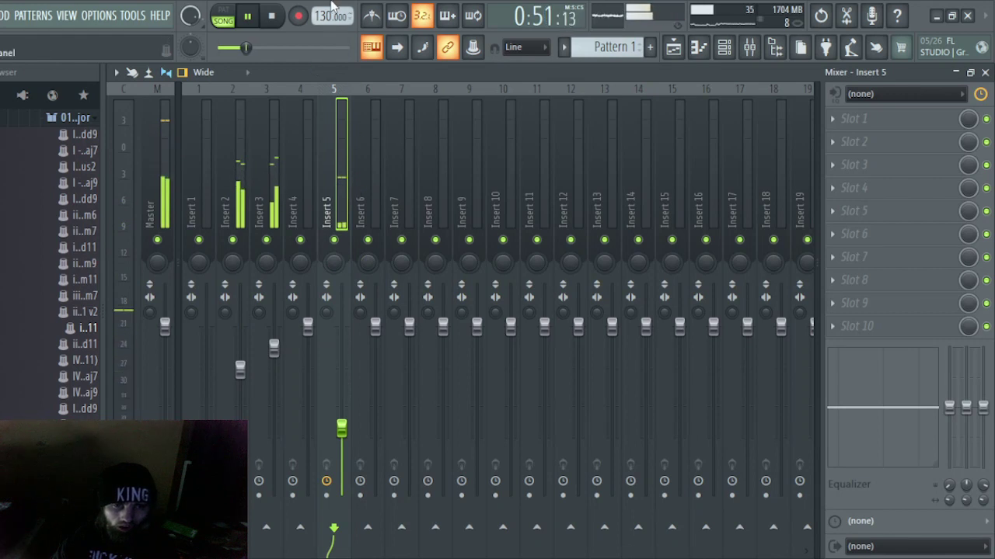
left_click(274, 15)
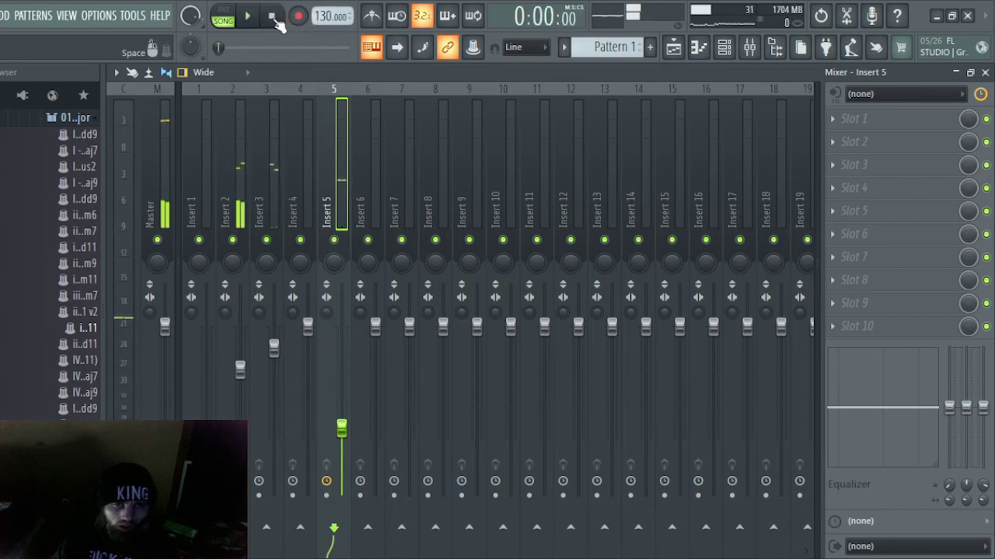
- Delete the drum loop clips starting at bars 41 and 81 in the playlist while the song plays, and stop playback
left_click(672, 49)
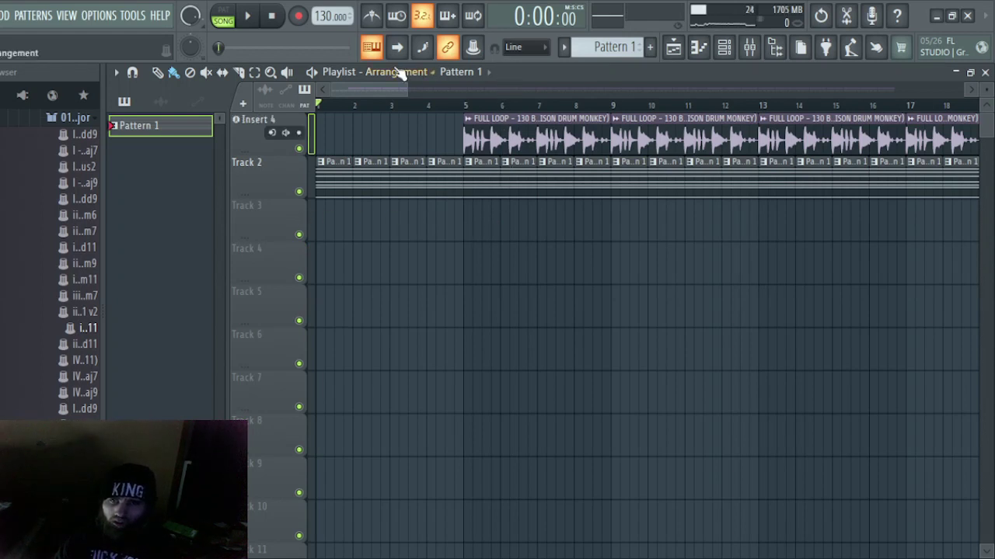
left_click(310, 72)
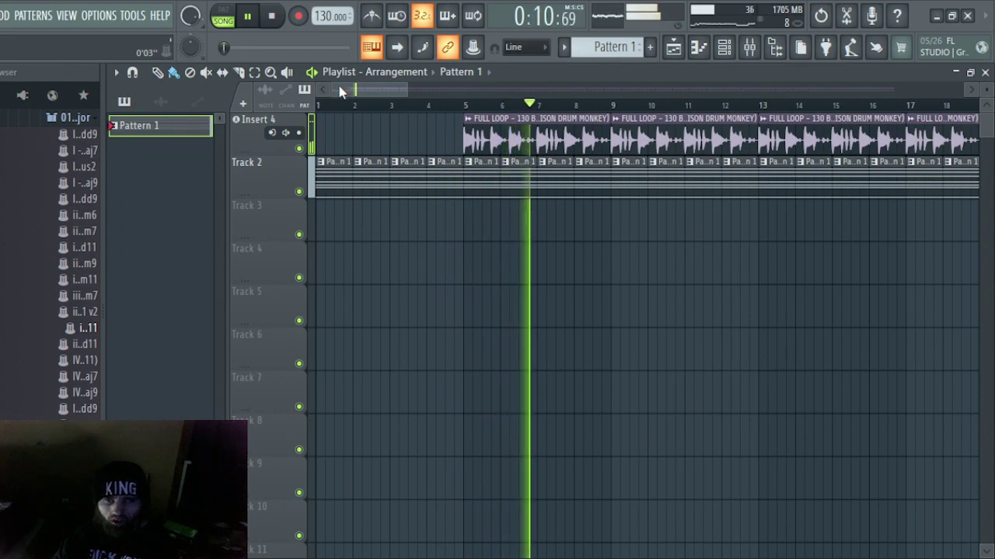
left_click_drag(340, 92, 503, 99)
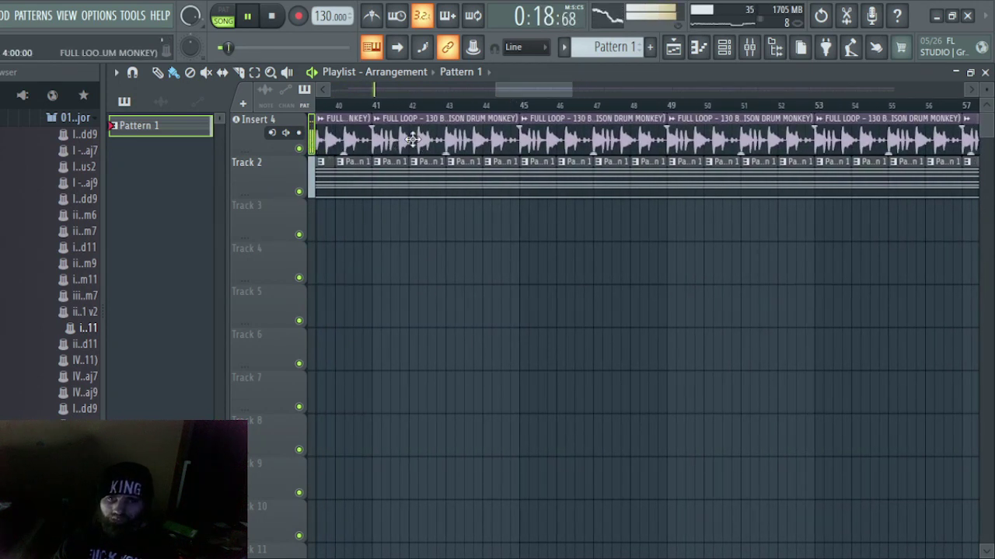
right_click(387, 133)
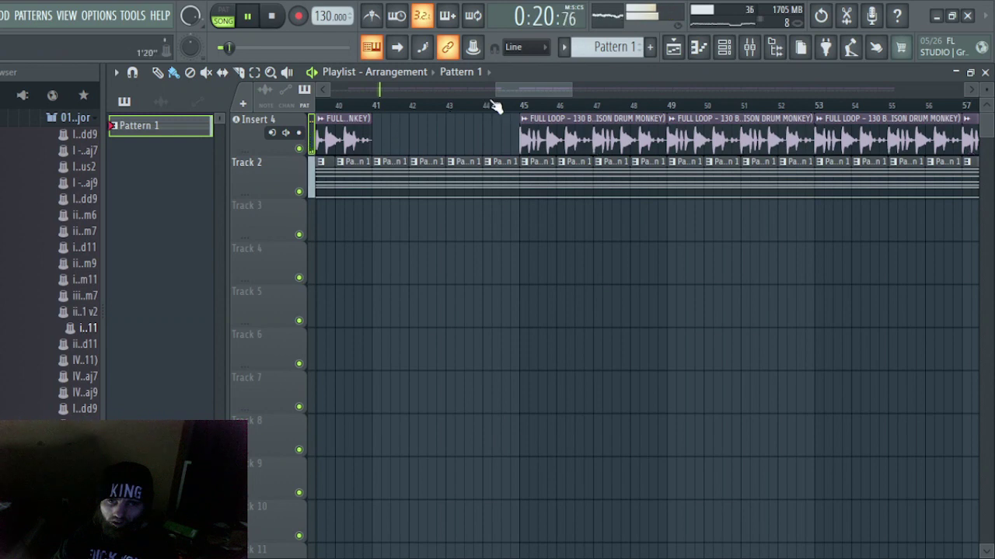
left_click_drag(517, 91, 667, 111)
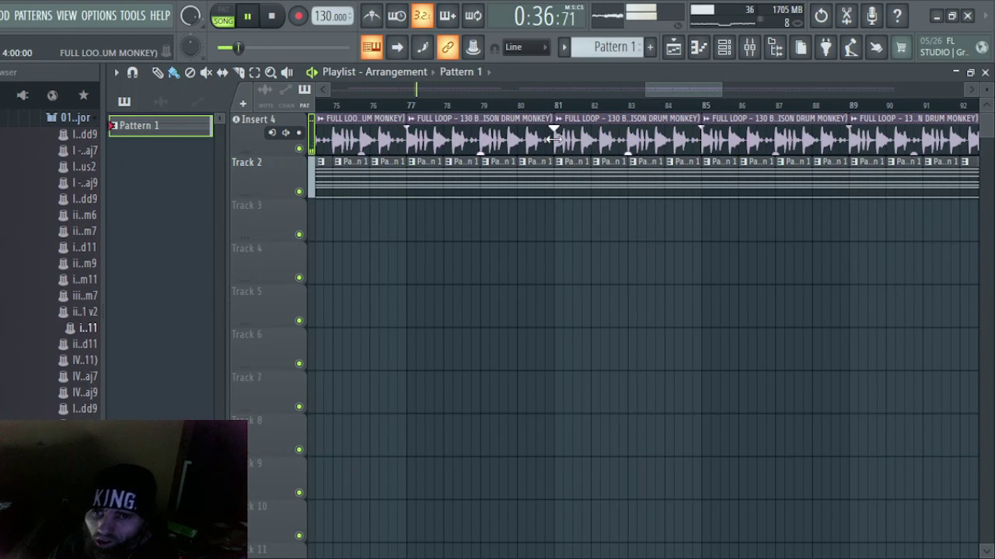
right_click(583, 135)
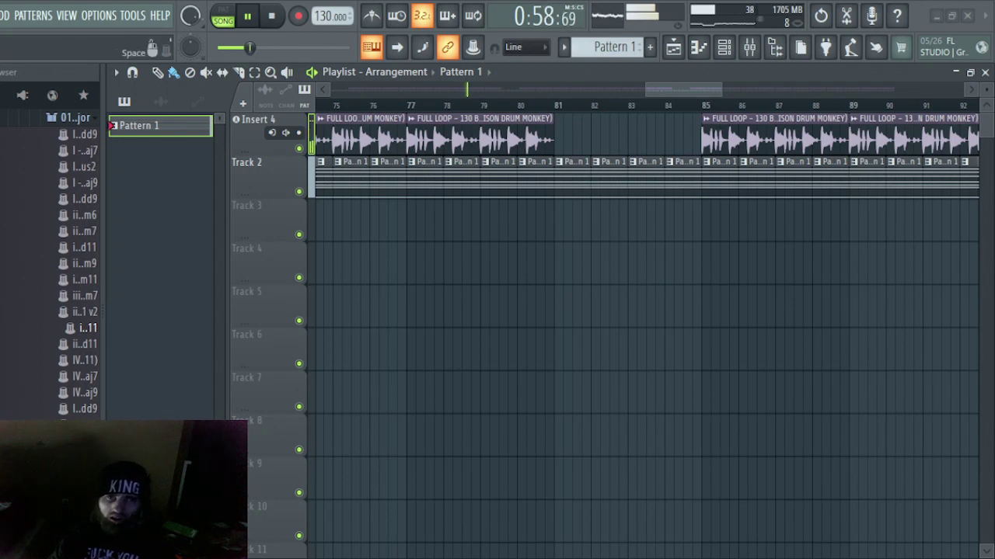
left_click(271, 17)
- Collapse the CHORDS folder in the Unison MIDI samples and open the Unison dRUMS folder
scroll(48, 344, "up", 8)
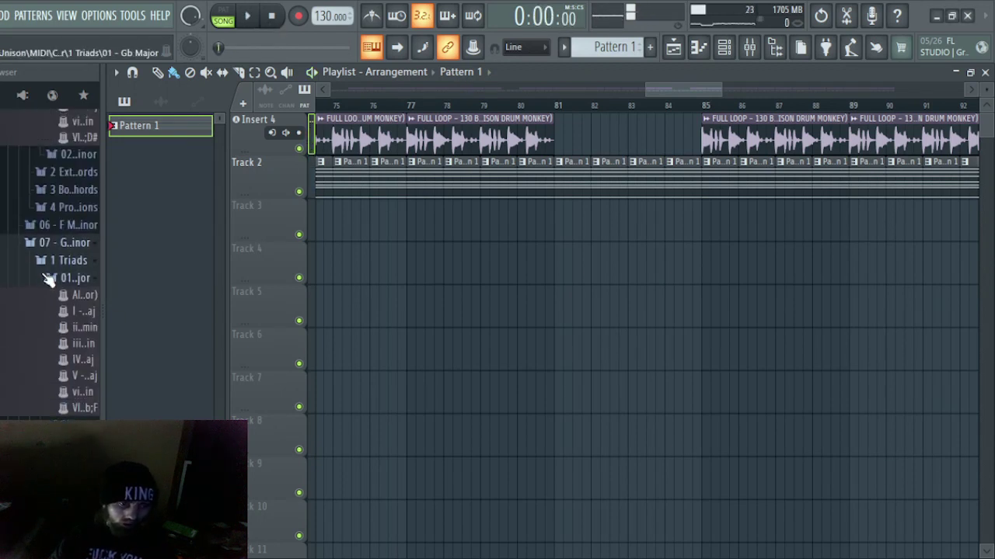
scroll(47, 280, "down", 4)
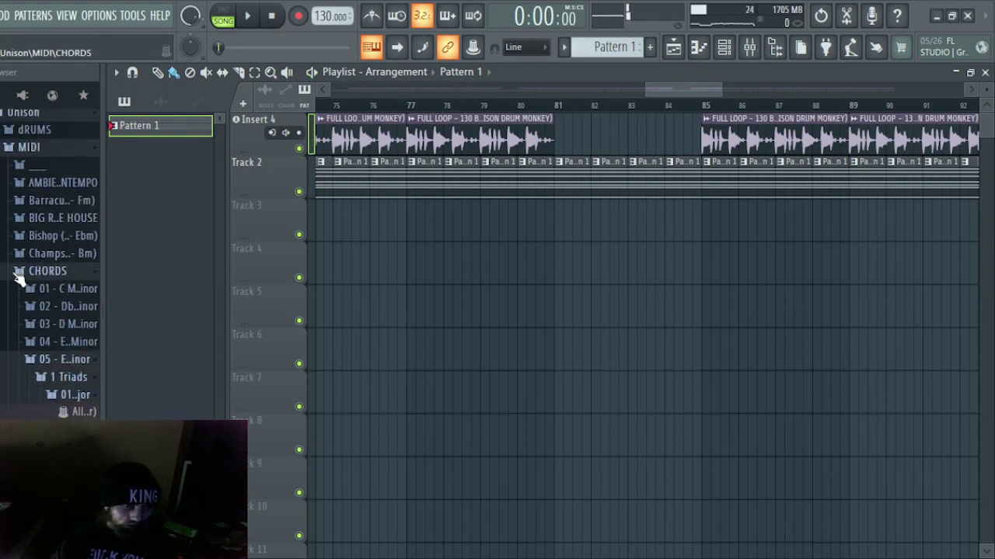
left_click(25, 277)
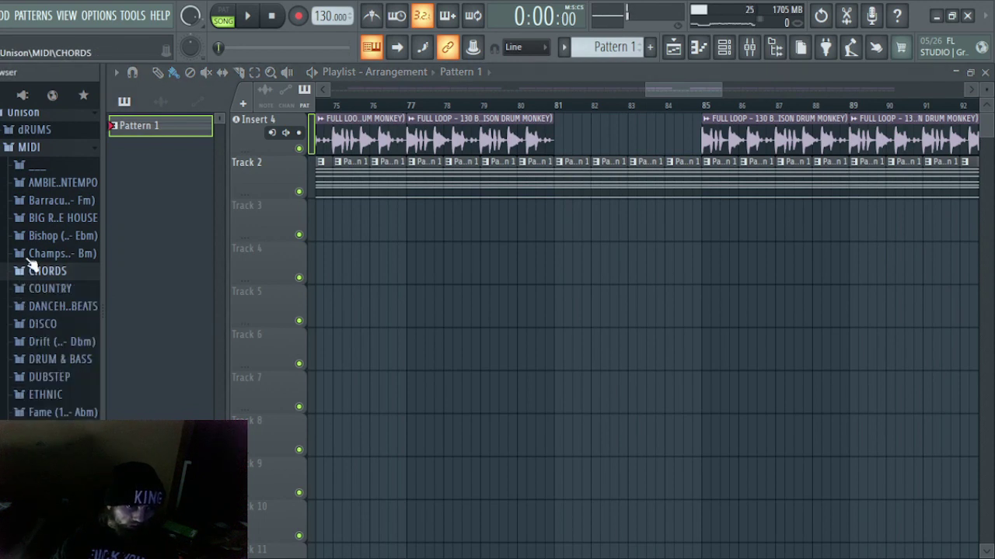
scroll(34, 146, "up", 2)
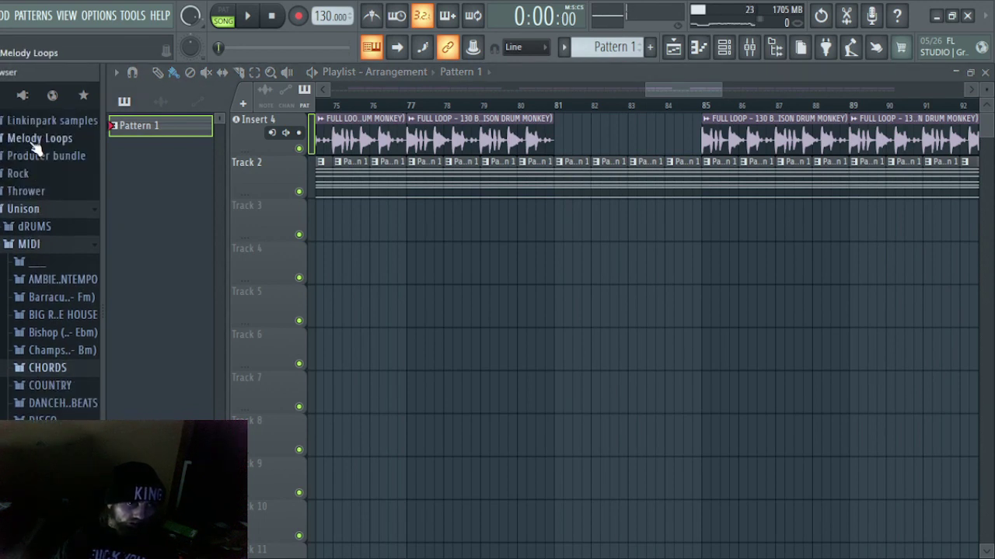
left_click(35, 228)
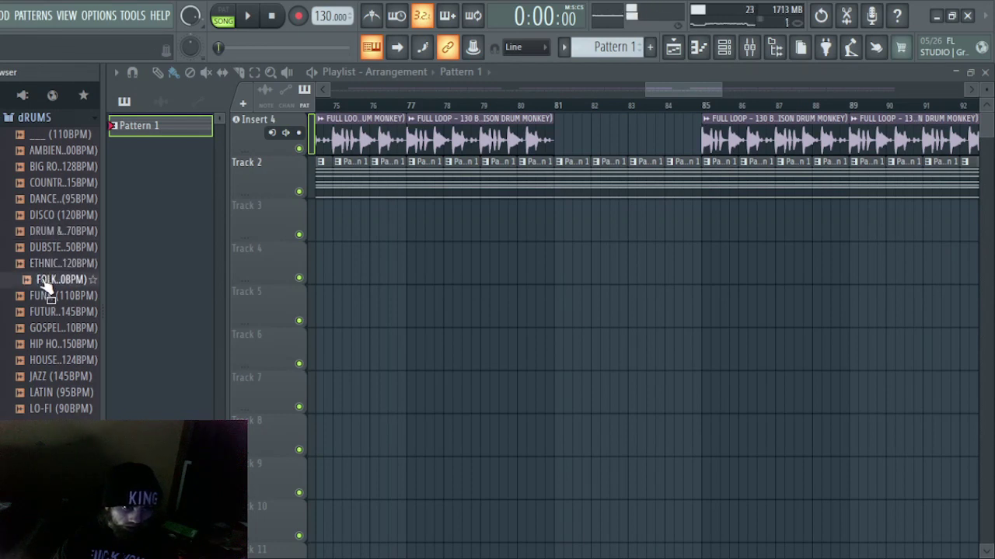
- Preview the genre drum loops in the Unison dRUMS folder, including JAZZ (145BPM), and close the folder
scroll(49, 381, "down", 3)
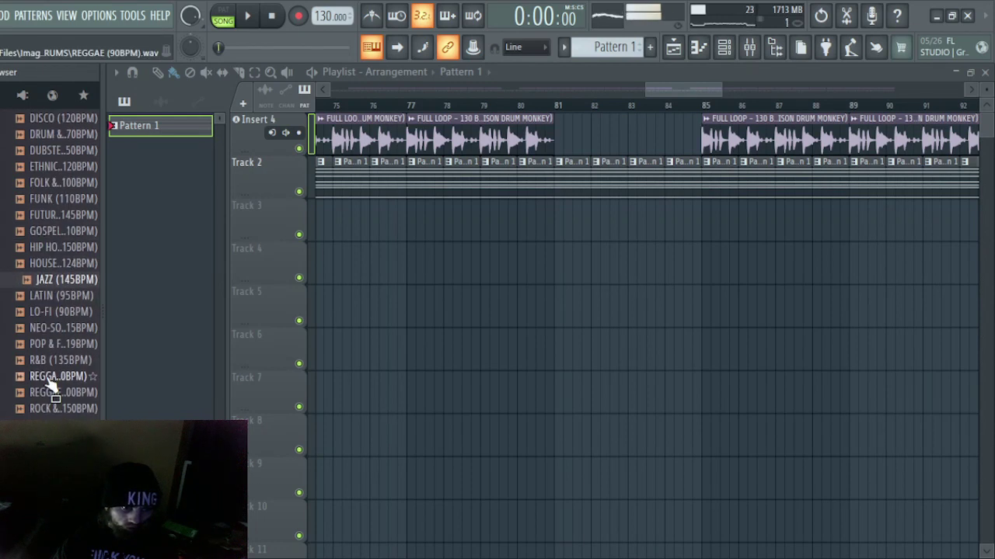
scroll(49, 381, "down", 3)
scroll(51, 381, "down", 6)
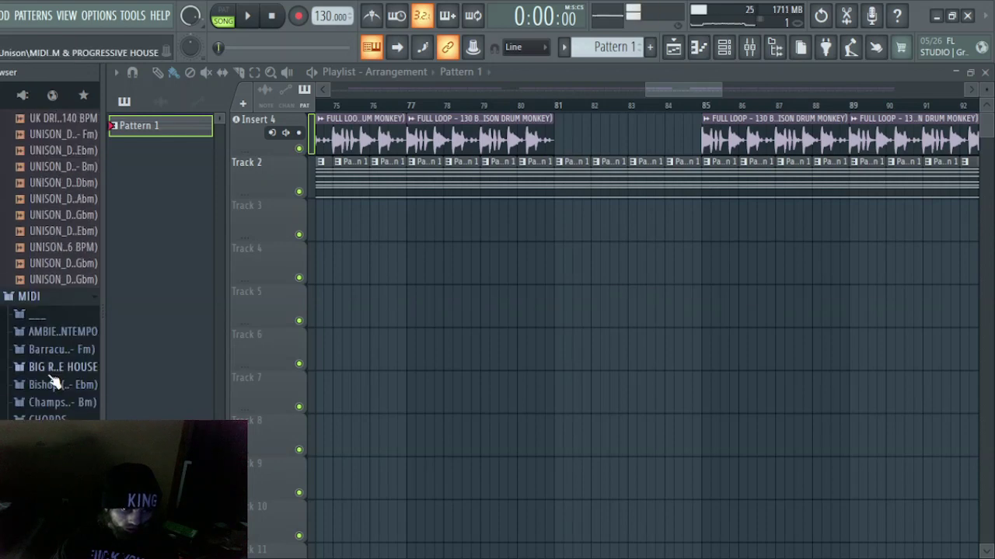
scroll(54, 252, "up", 4)
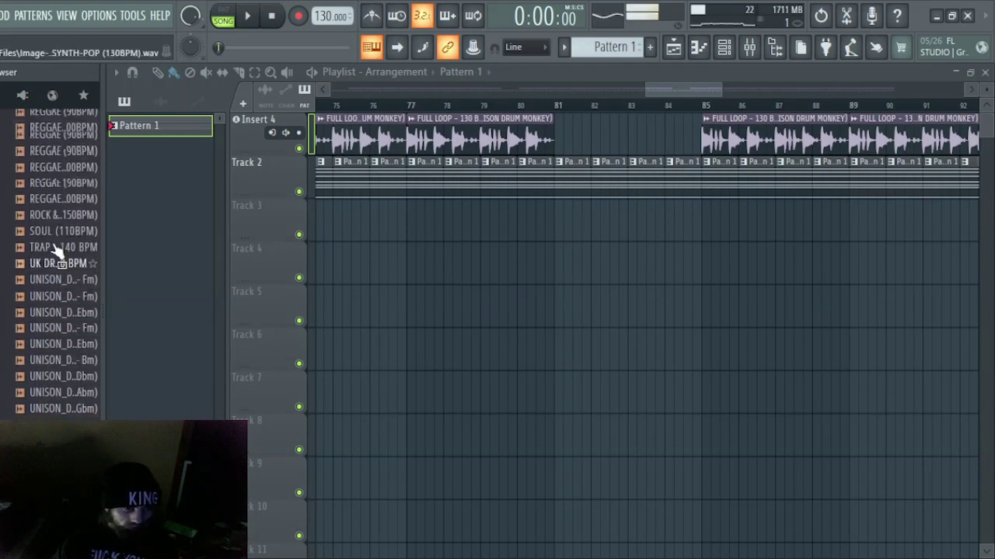
scroll(58, 245, "up", 8)
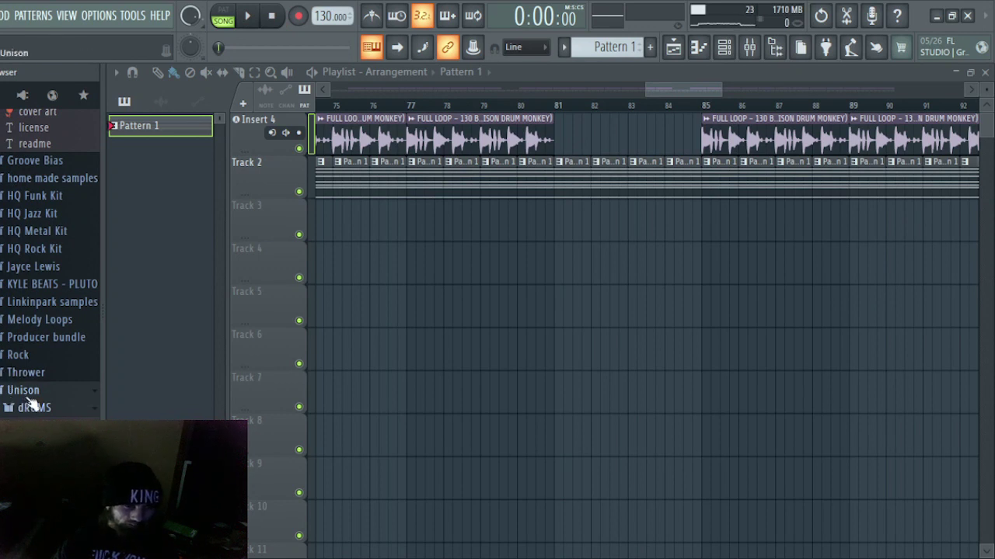
- Look through the Ghosthack sample packs and collapse the Glitch Volume III pack
scroll(39, 342, "up", 2)
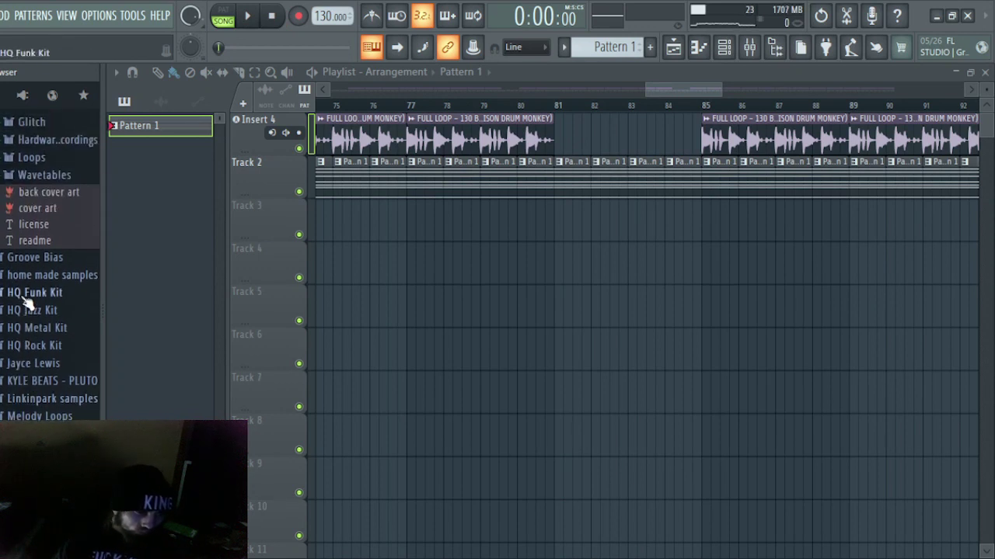
scroll(86, 249, "up", 10)
scroll(97, 218, "up", 1)
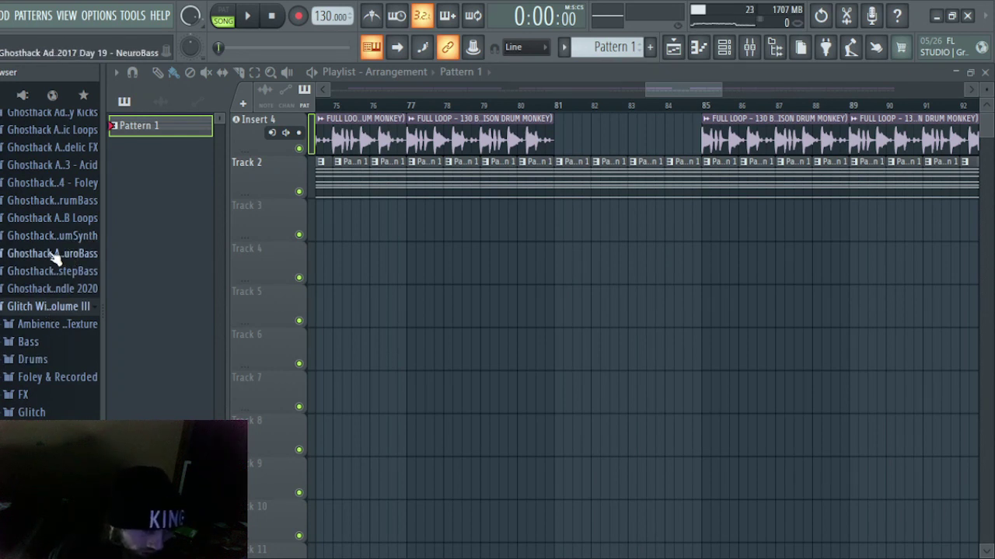
scroll(35, 392, "up", 12)
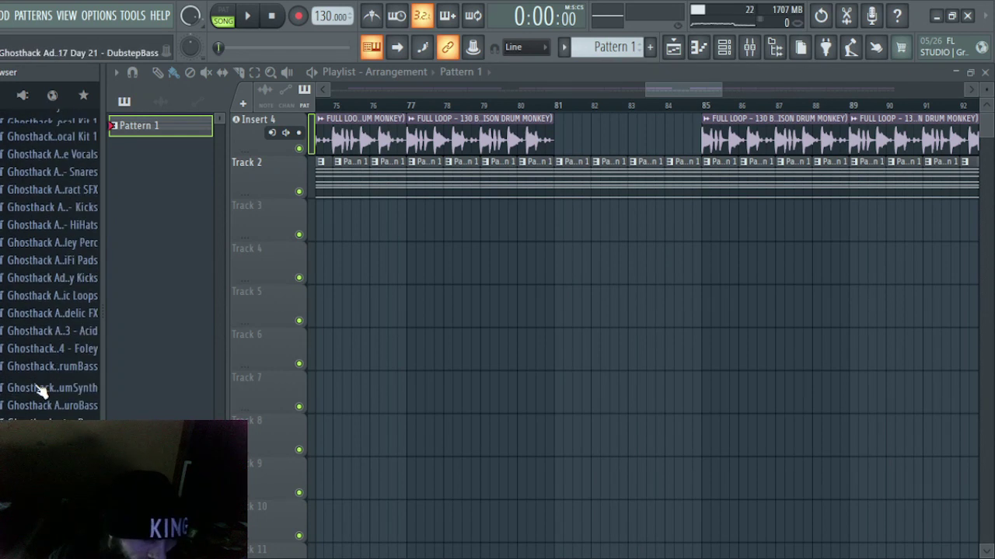
scroll(43, 393, "down", 10)
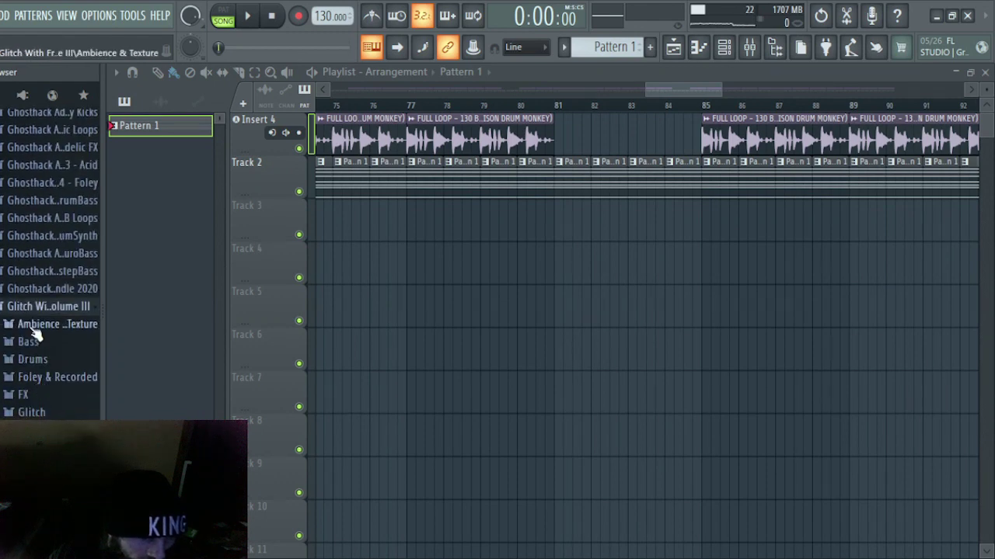
left_click(35, 311)
scroll(31, 389, "up", 4)
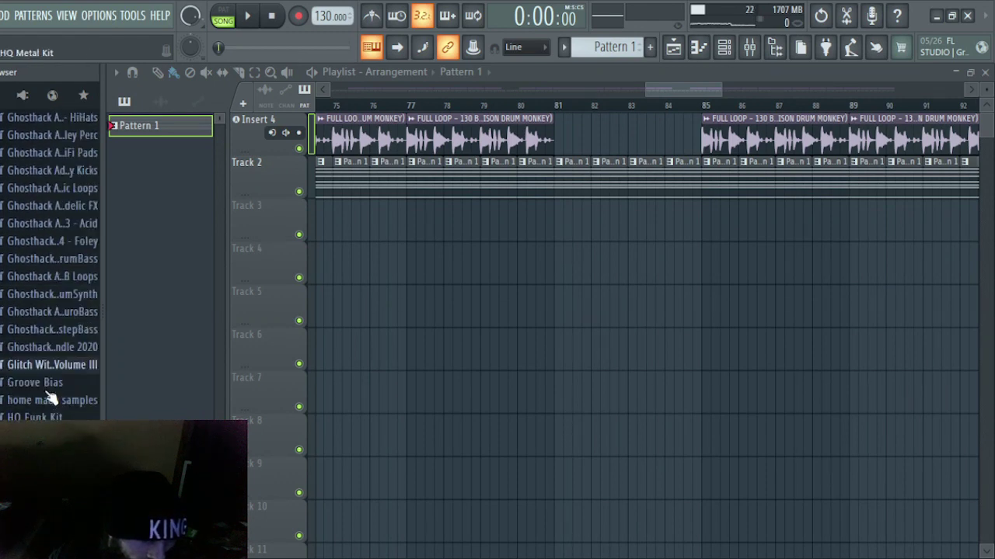
- Open the "9. VOX" vocals folder of the ANDROMEDA kit
scroll(50, 379, "up", 10)
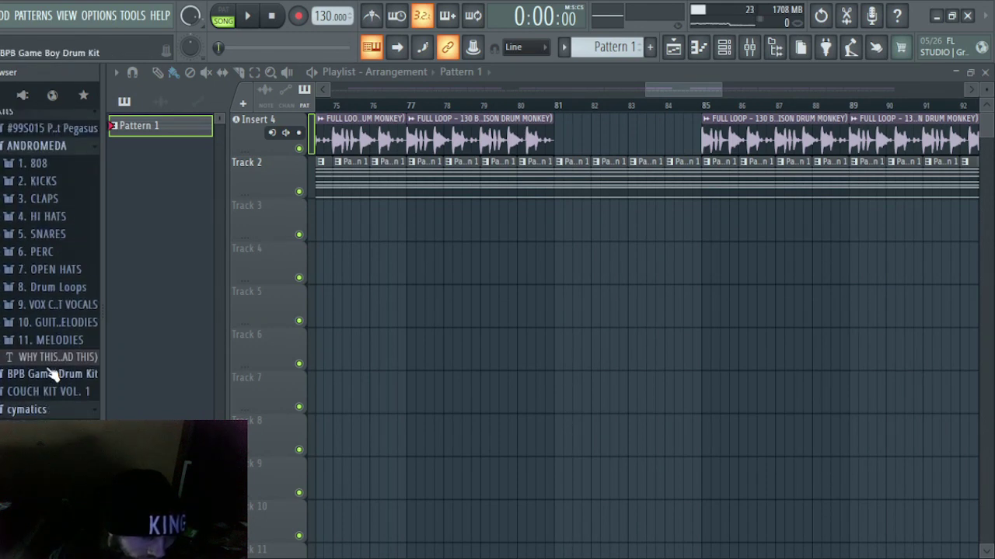
scroll(37, 414, "up", 4)
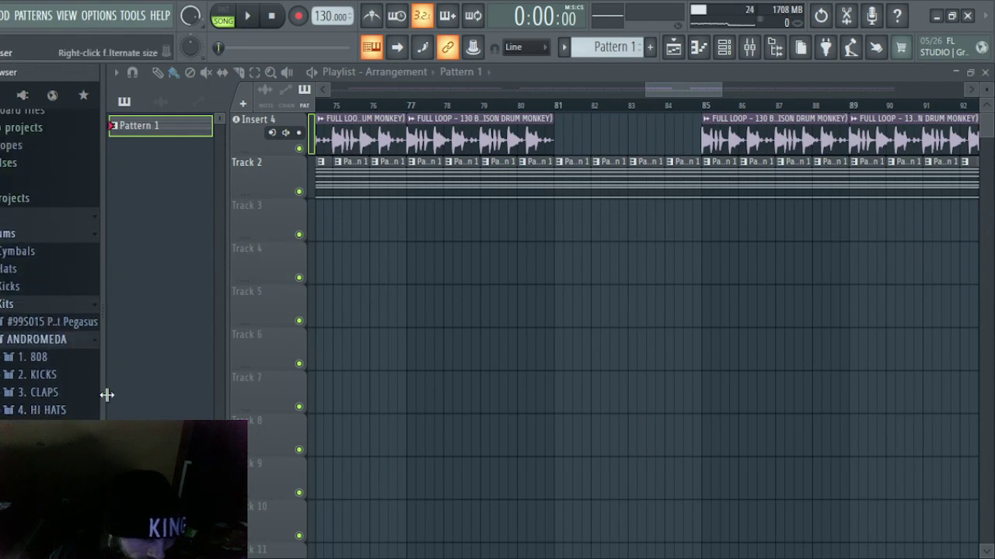
scroll(70, 404, "down", 2)
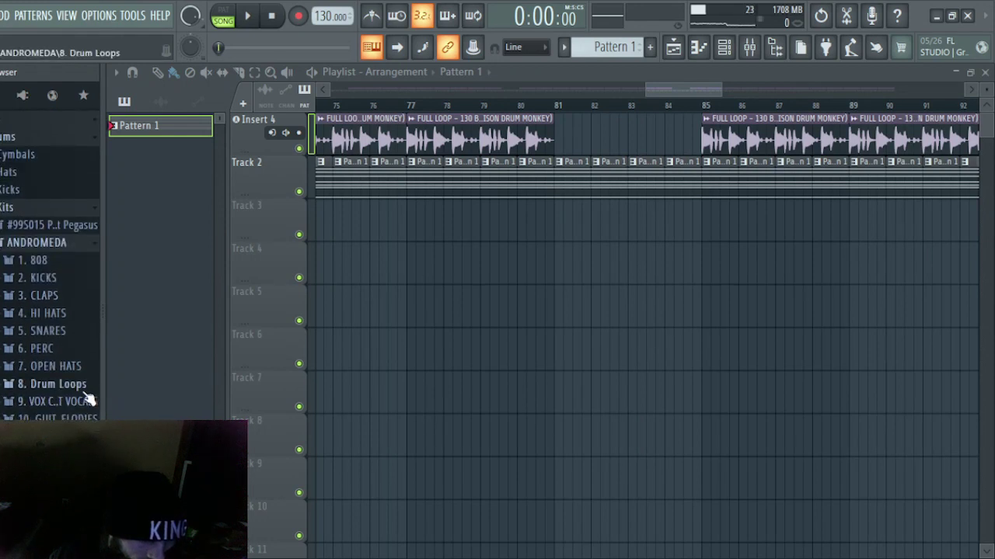
left_click(71, 402)
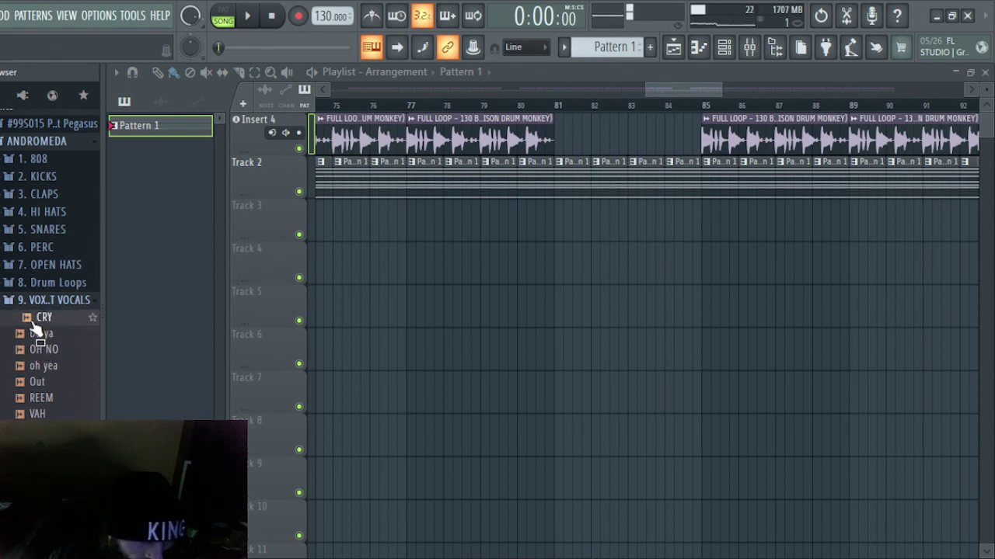
- Add the CRY vocal sample to Track 4 of the playlist, starting at bar 3
left_click_drag(34, 325, 495, 261)
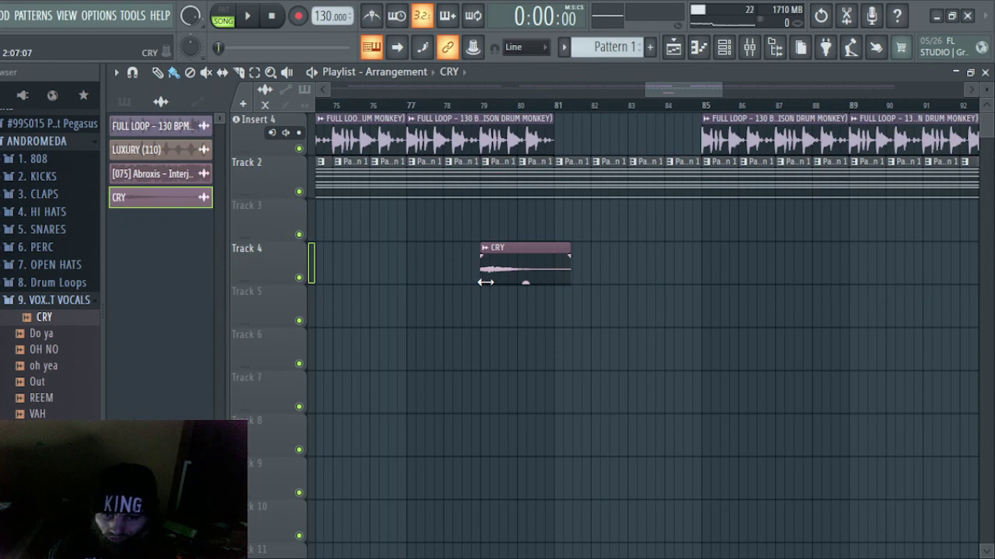
left_click_drag(495, 282, 3, 258)
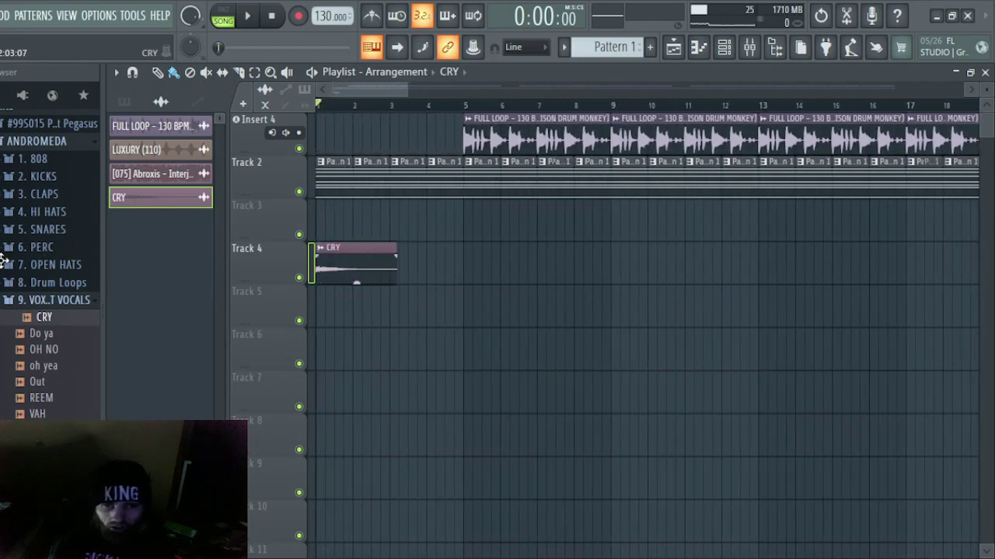
left_click_drag(233, 259, 417, 268)
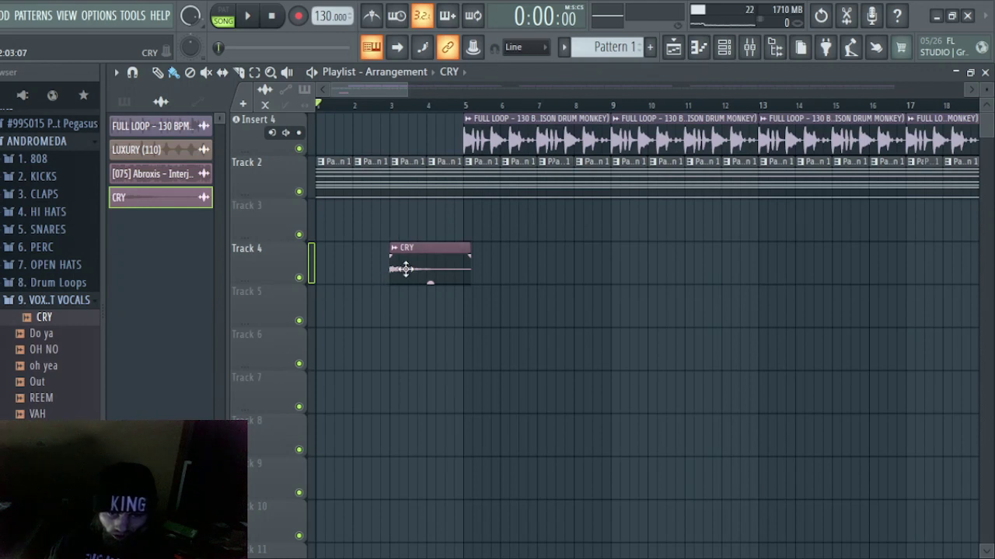
- Reverse and normalize the CRY audio clip in its channel settings, and close them
double_click(404, 268)
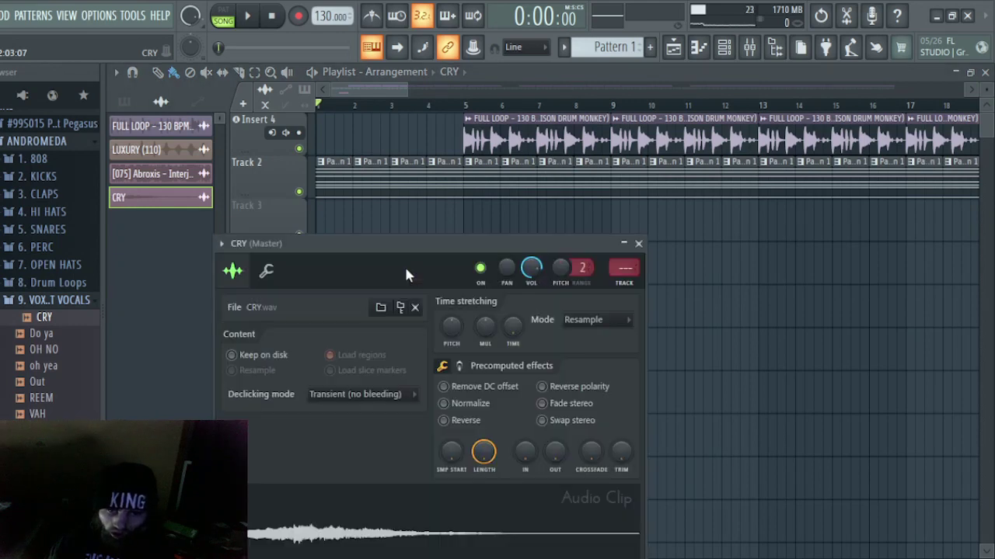
left_click(444, 422)
left_click(443, 404)
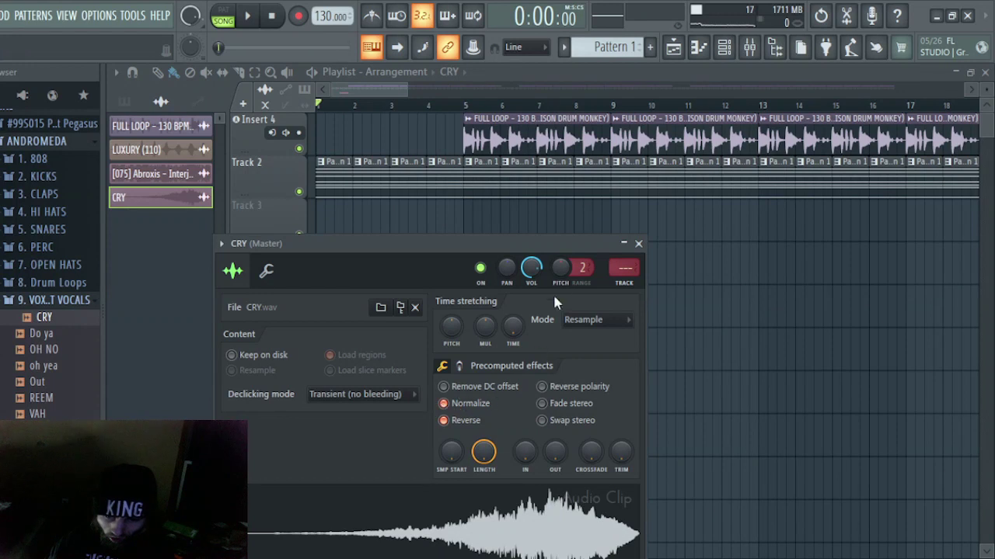
left_click(638, 244)
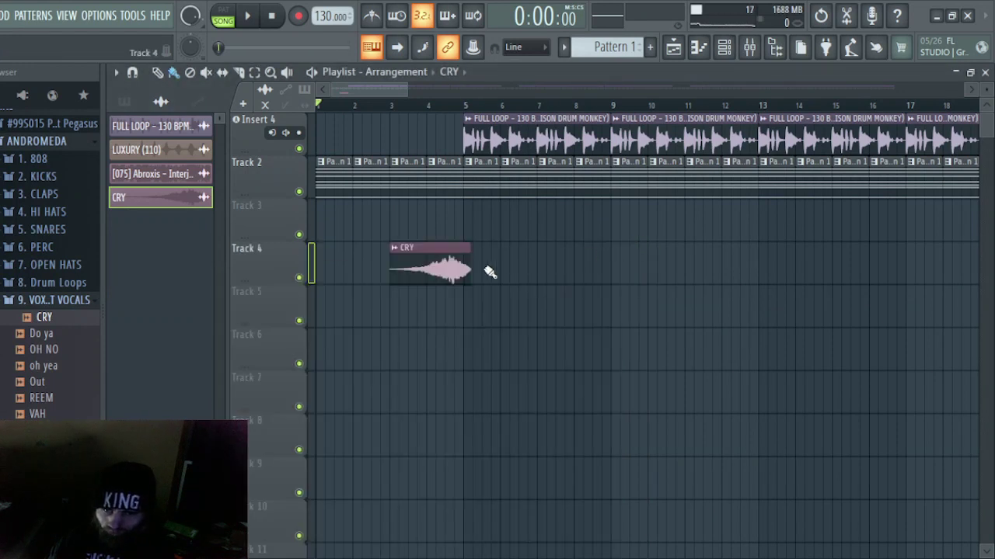
- Shorten the CRY clip, move it to Track 1 just before the bar 5 drum loop, and audition it from bar 2
left_click_drag(429, 270, 433, 231)
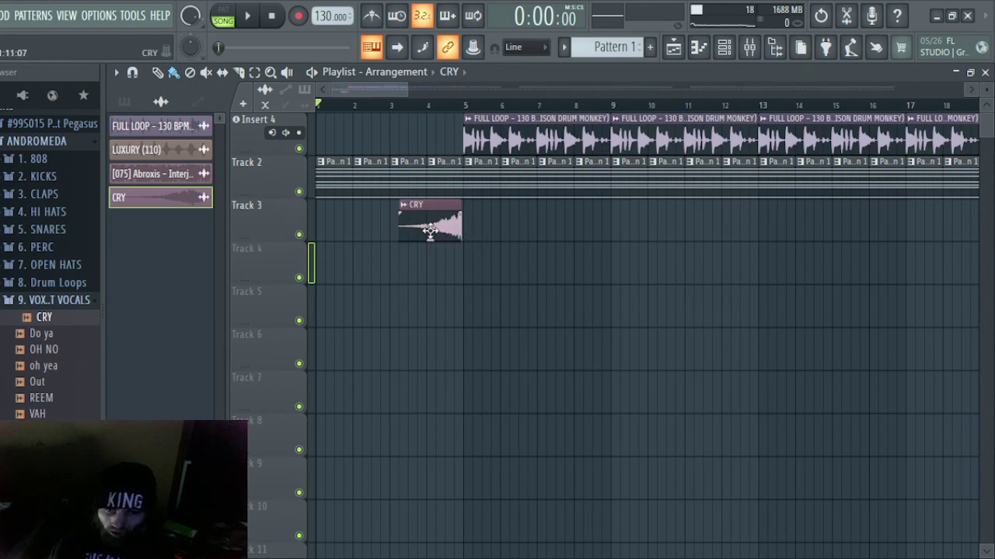
left_click_drag(430, 230, 402, 120)
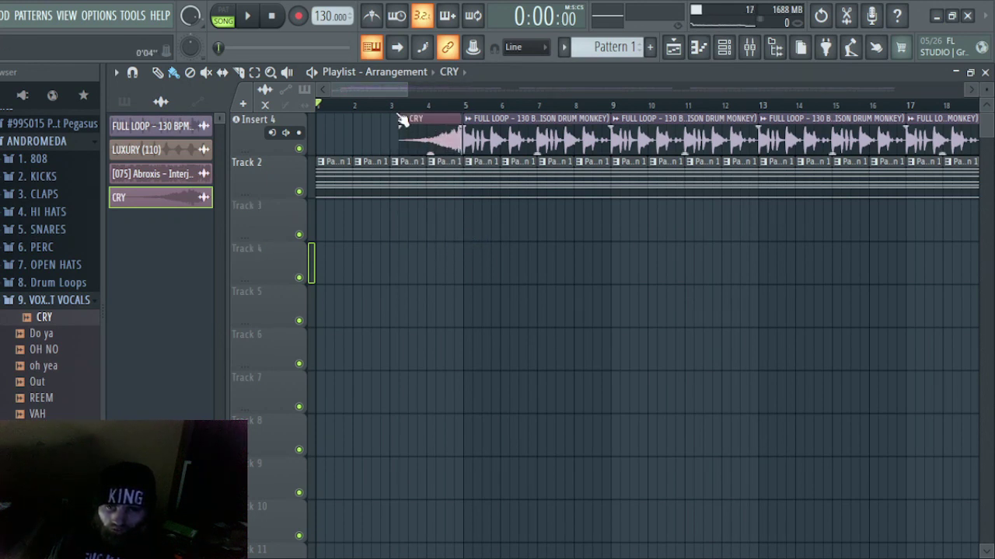
left_click(370, 105)
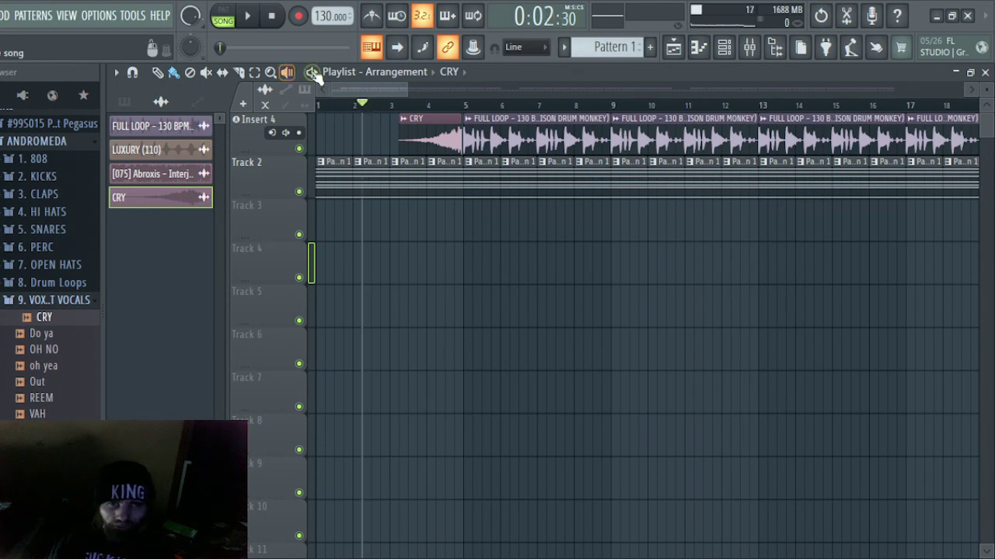
left_click(312, 72)
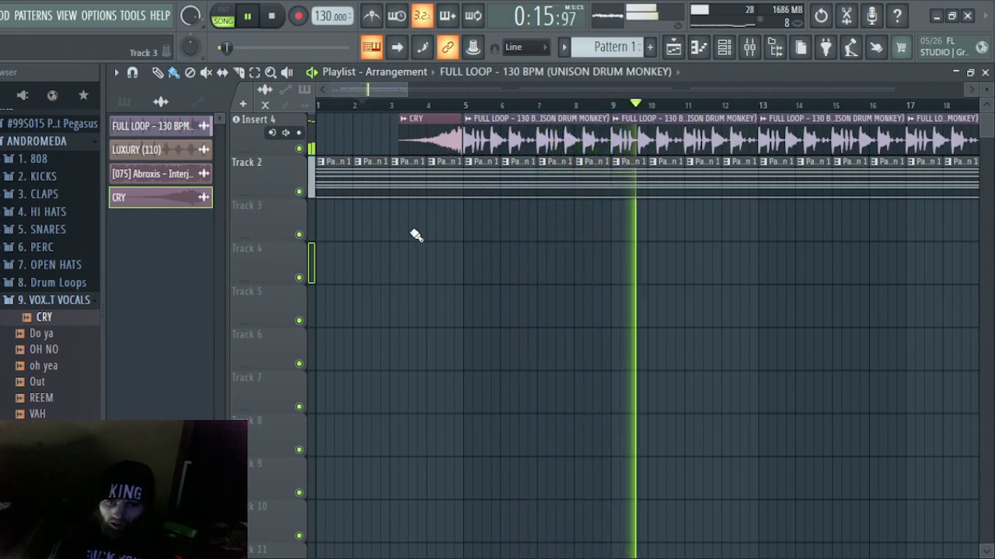
key("space")
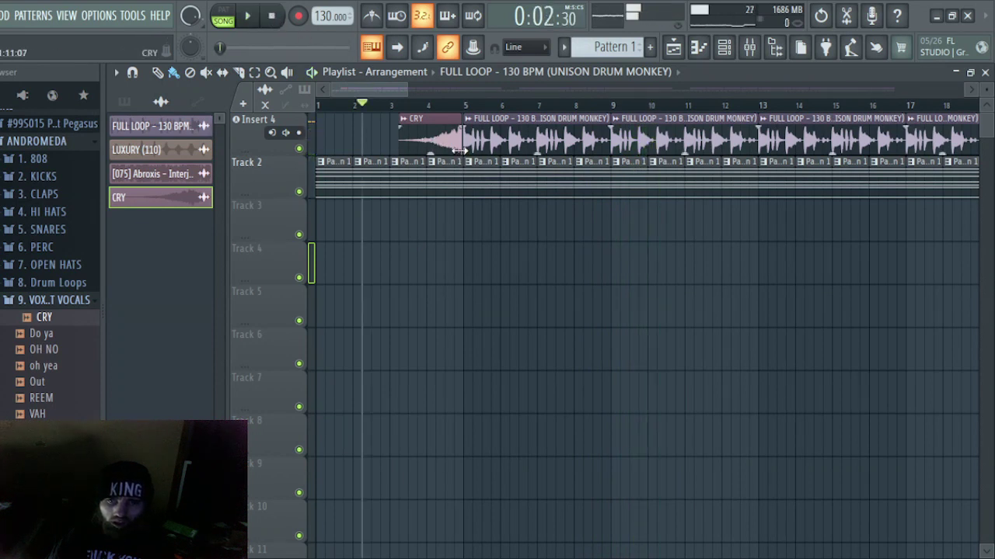
- Trim the end of the CRY clip, shift it up against the bar 5 drum loop, and play the transition
left_click_drag(463, 148, 446, 149)
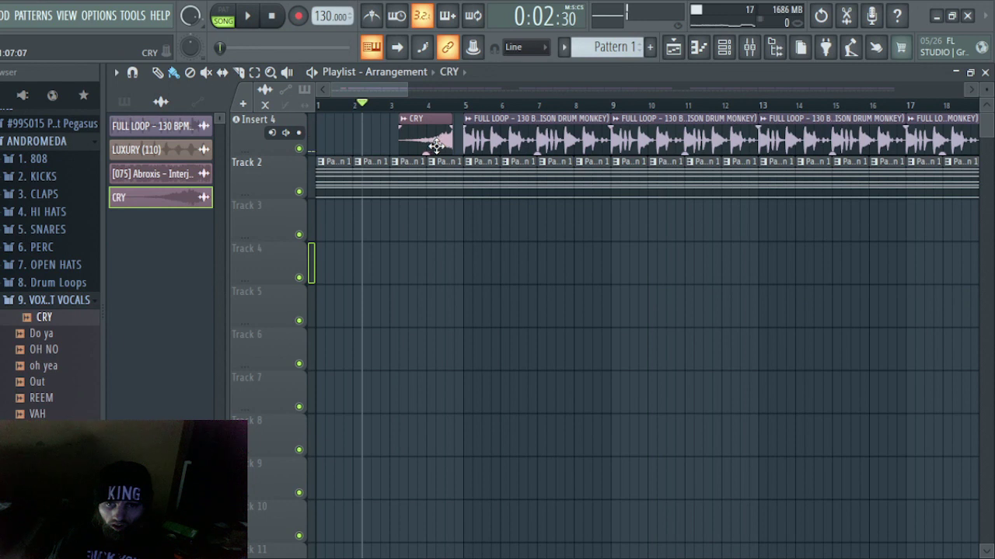
left_click_drag(437, 146, 435, 139)
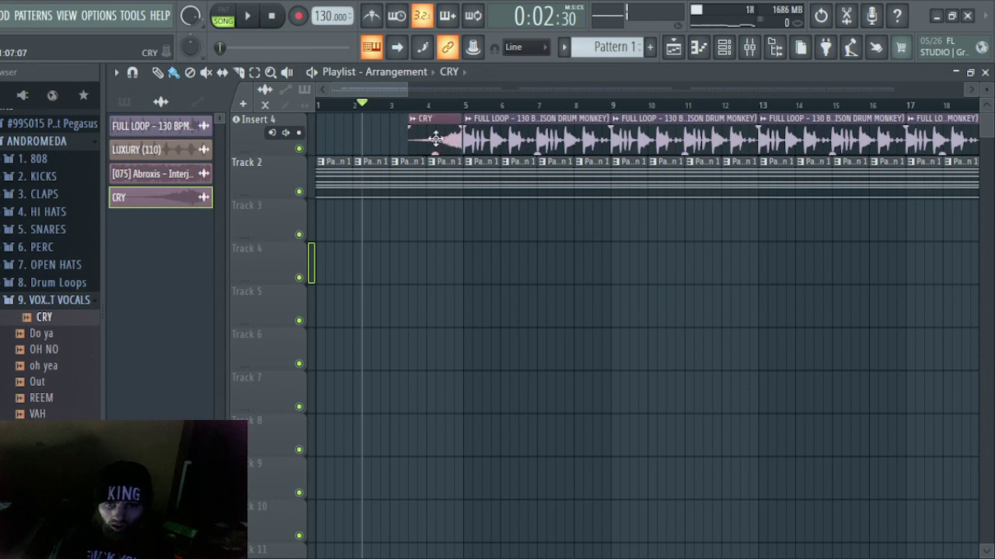
left_click(250, 16)
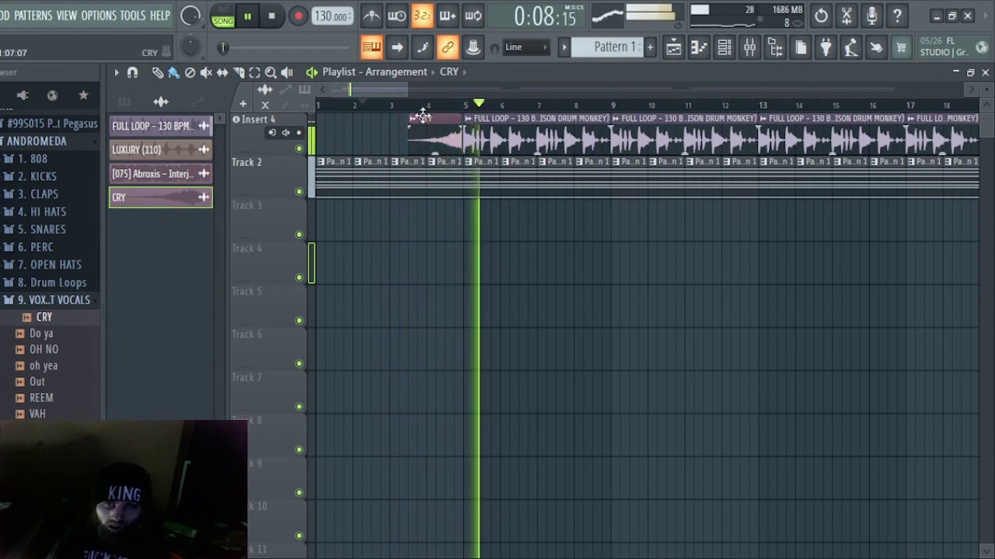
- Place copies of the CRY clip on Track 1 leading into the drum loops at bars 45 and 85
left_click_drag(380, 91, 527, 93)
left_click_drag(644, 220, 659, 119)
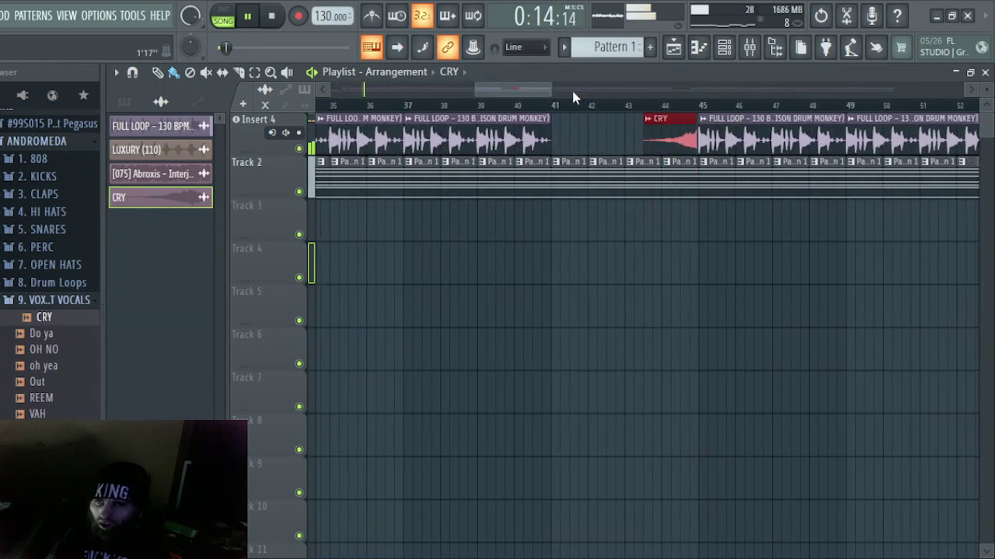
left_click_drag(539, 95, 858, 99)
left_click(667, 145)
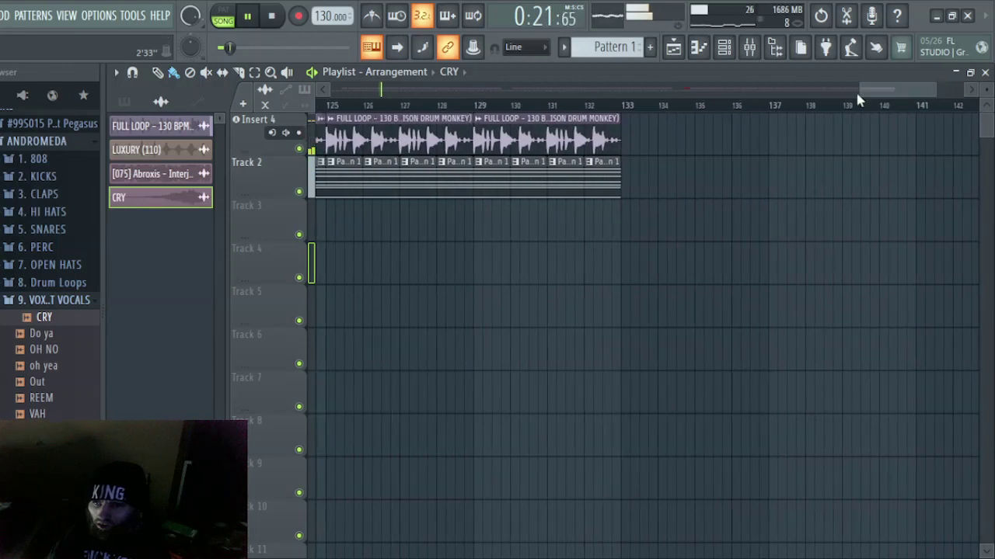
- Place a CRY clip on Track 3 at bar 132, overlapping the end of the last drum loop, and try lengthening it
left_click(622, 220)
left_click_drag(642, 216, 603, 218)
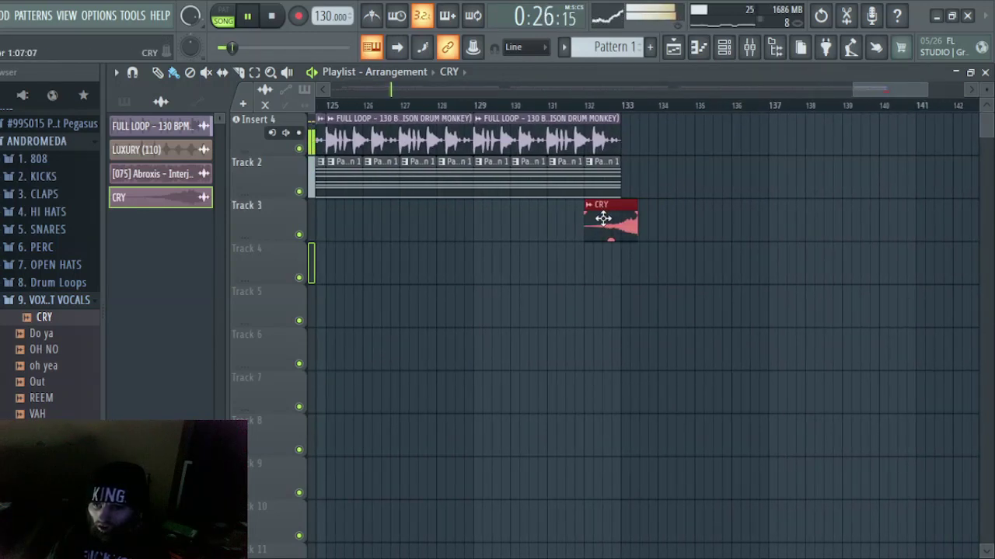
left_click(588, 108)
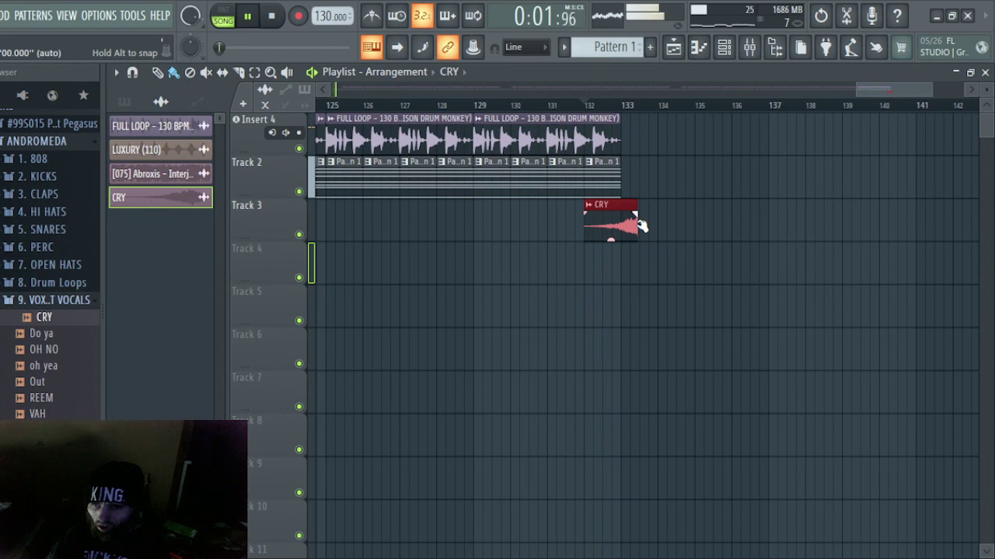
left_click_drag(653, 237, 674, 254)
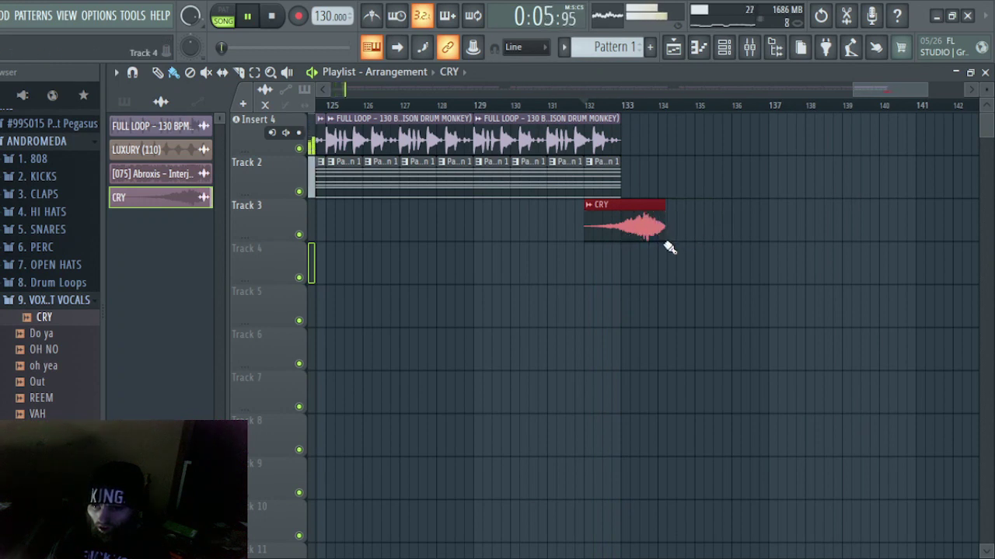
scroll(586, 101, "left", 1)
left_click(620, 105)
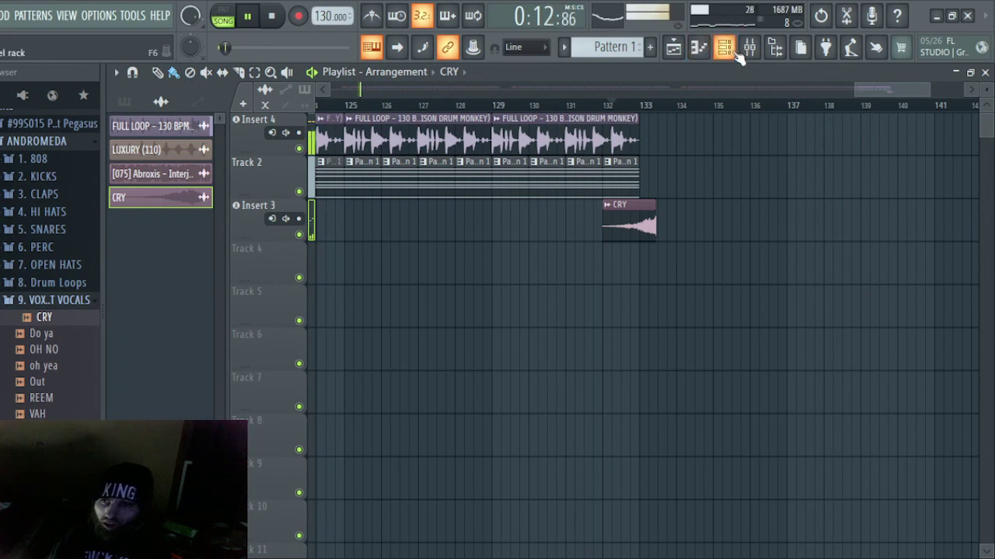
- Return to the arrangement's opening bars and check the track levels in the mixer during playback
left_click(878, 93)
left_click_drag(879, 93, 272, 94)
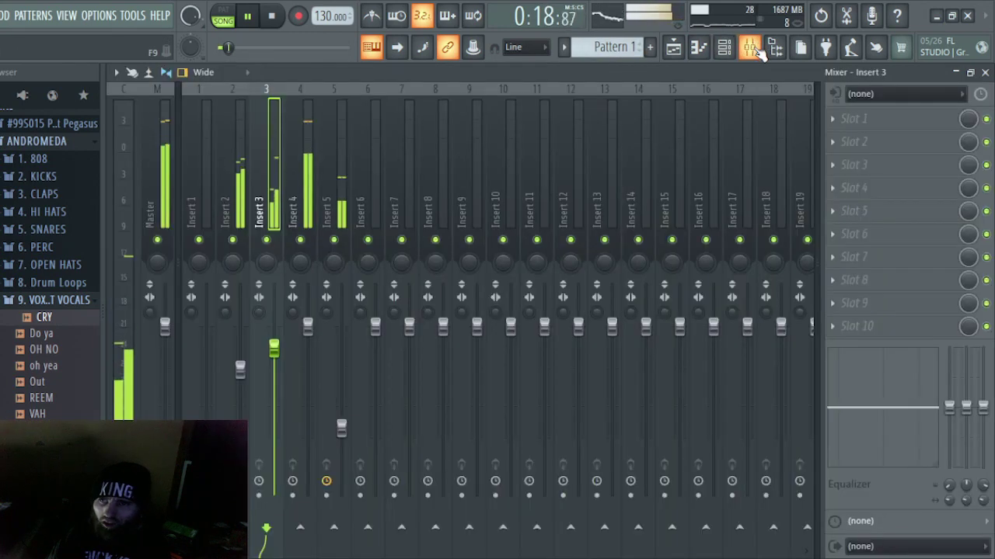
left_click(749, 48)
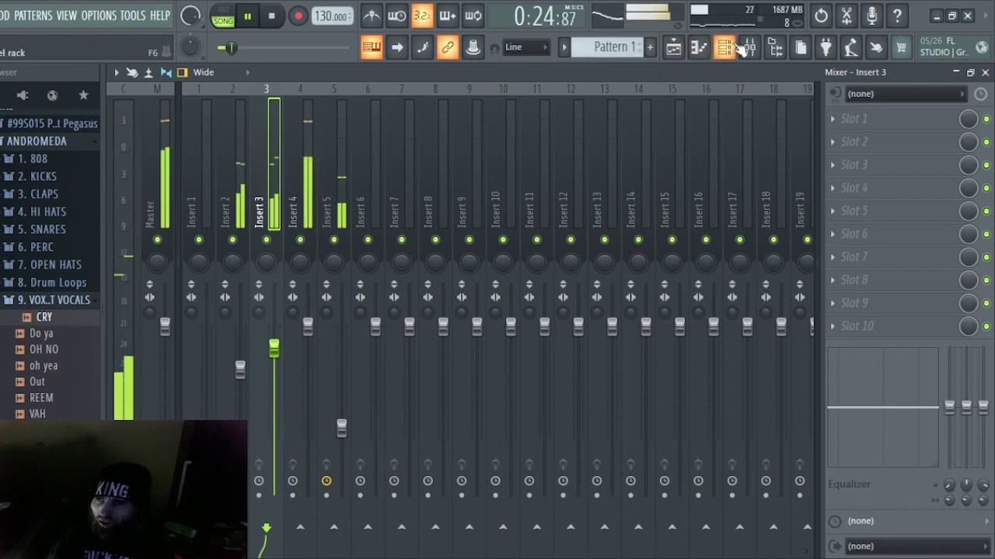
left_click(749, 49)
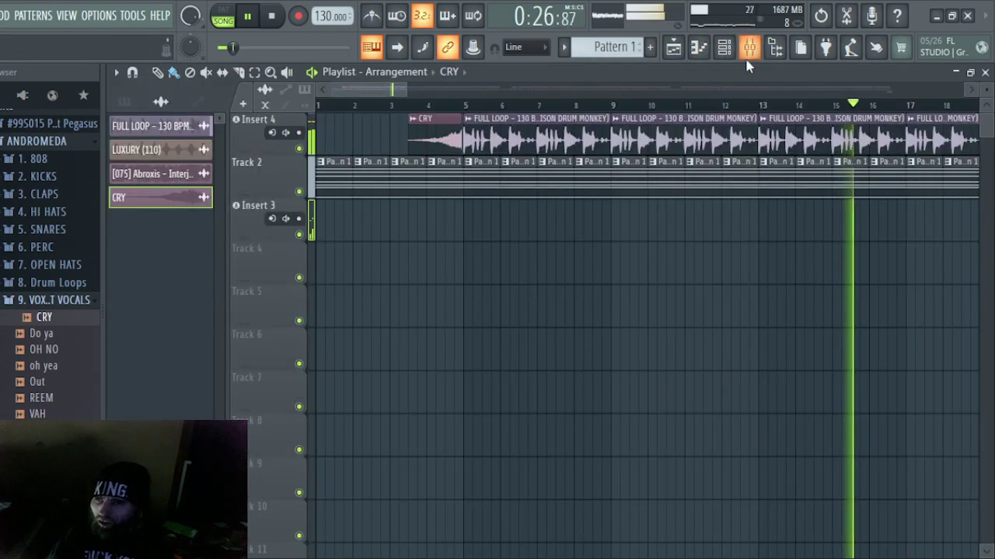
- Stop playback and move the CRY clip leading into the bar 5 drum loop from Track 1 to Track 4
left_click(272, 15)
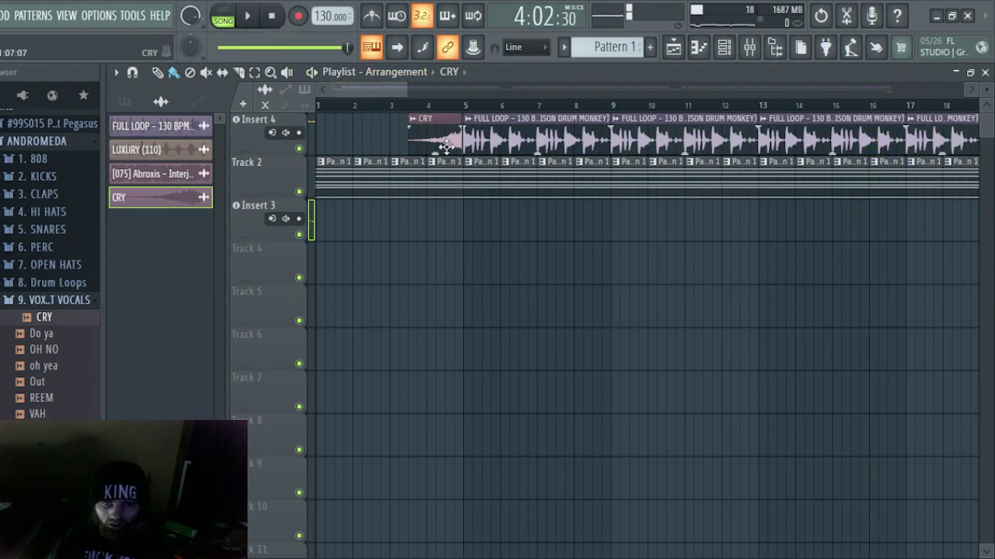
left_click_drag(433, 142, 429, 247)
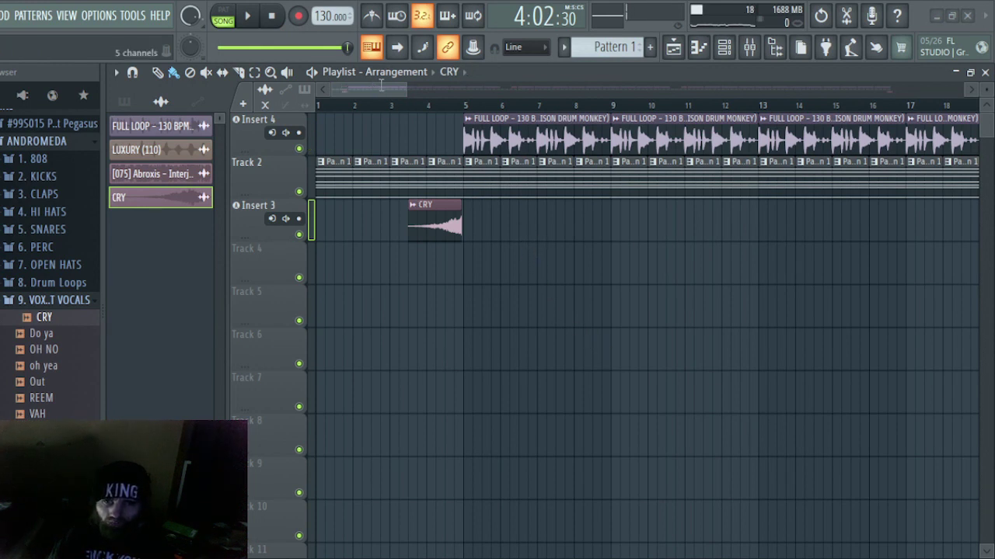
key("Delete")
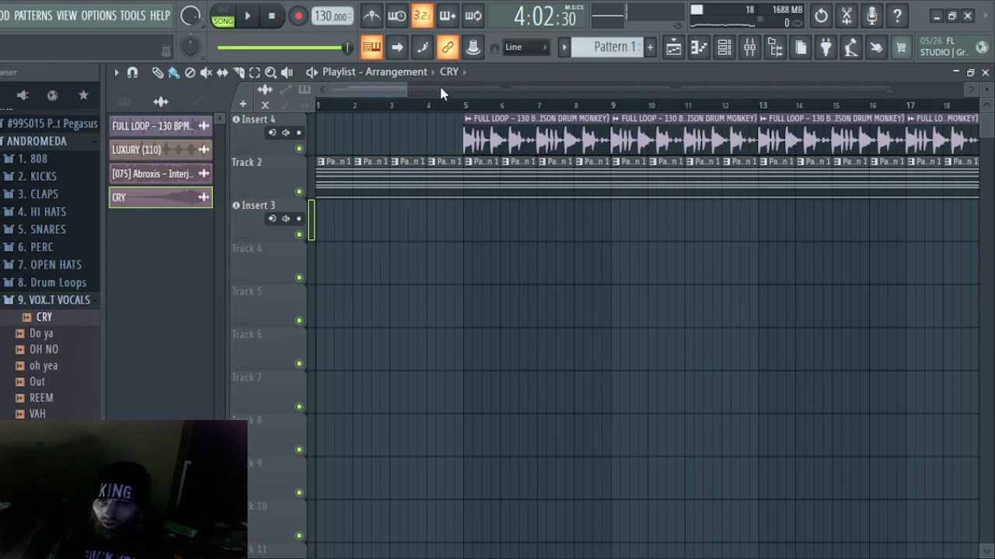
left_click_drag(449, 251, 432, 246)
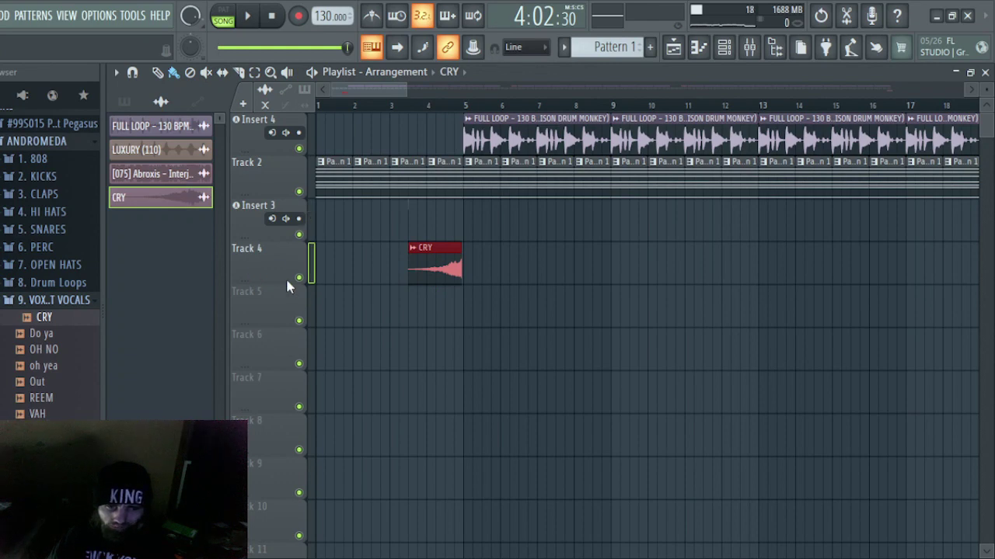
- Play the song from the start with the mixer open to check the CRY transition's levels, and return to Track 4 in the playlist
left_click(749, 47)
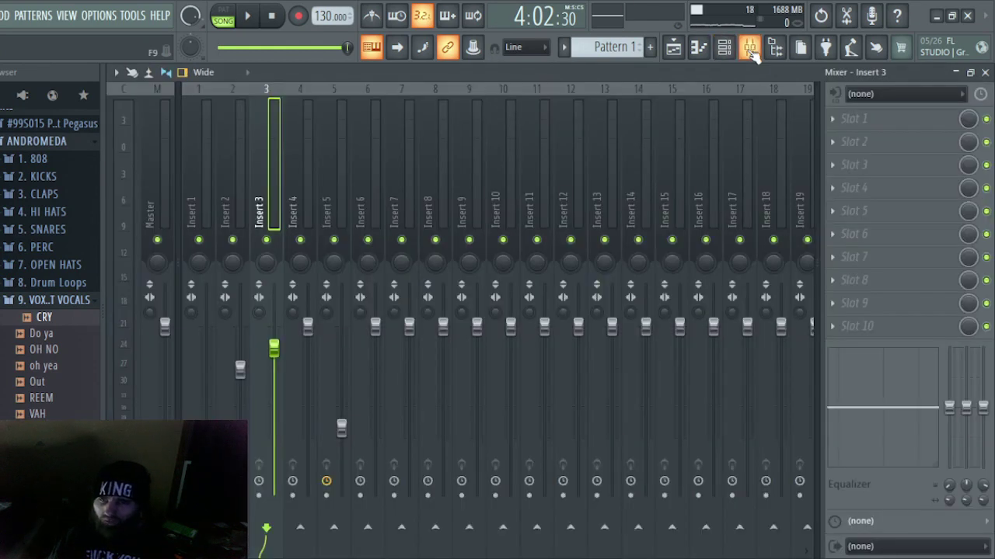
left_click(257, 17)
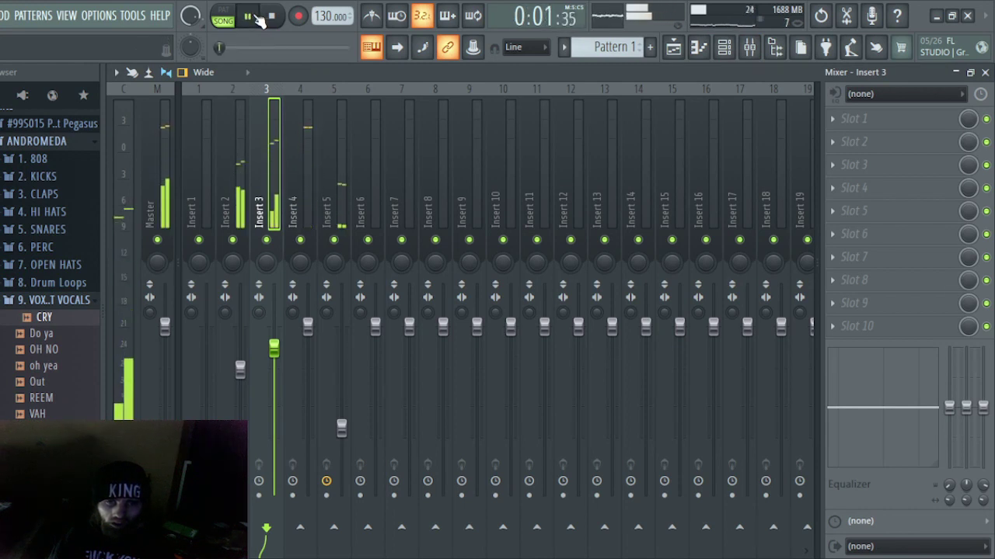
left_click(259, 19)
left_click(259, 17)
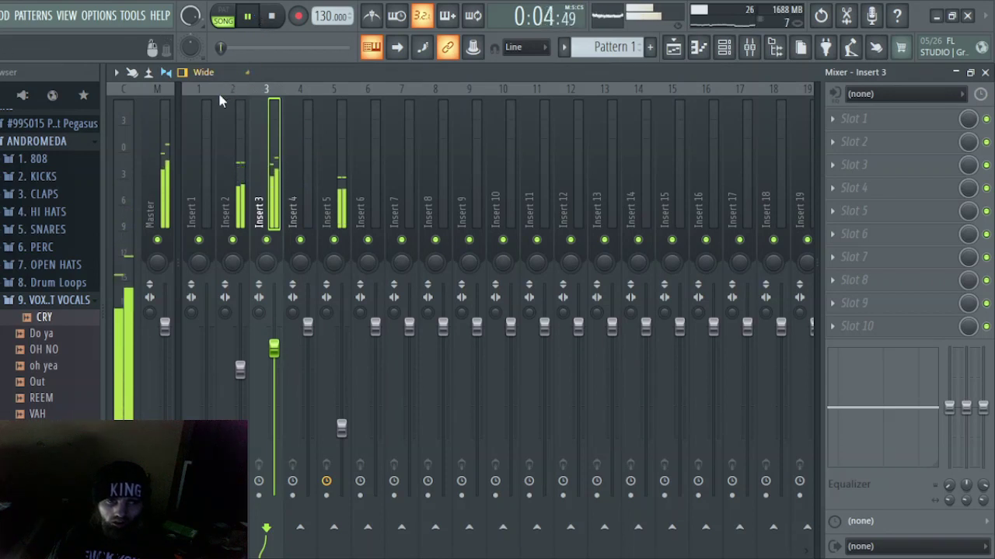
left_click(751, 50)
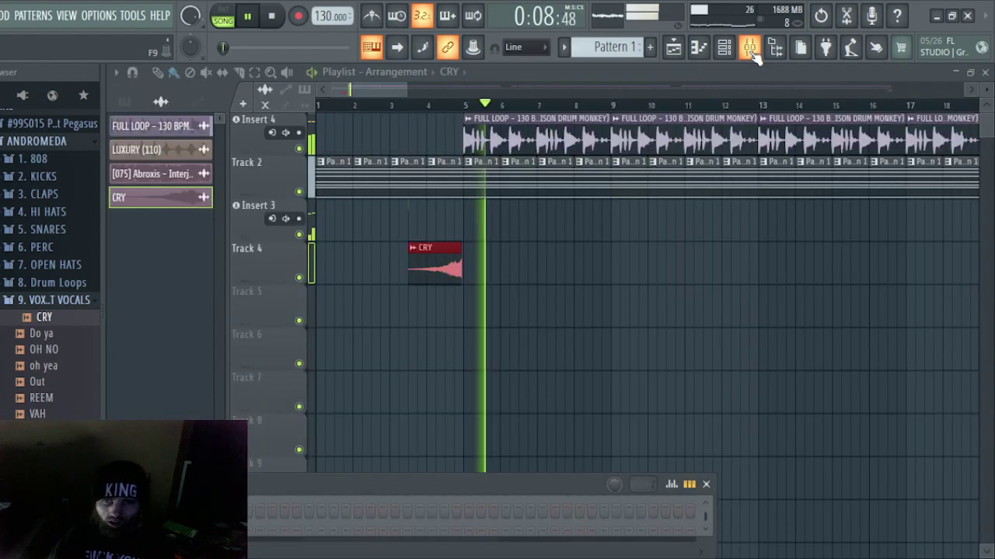
left_click(253, 260)
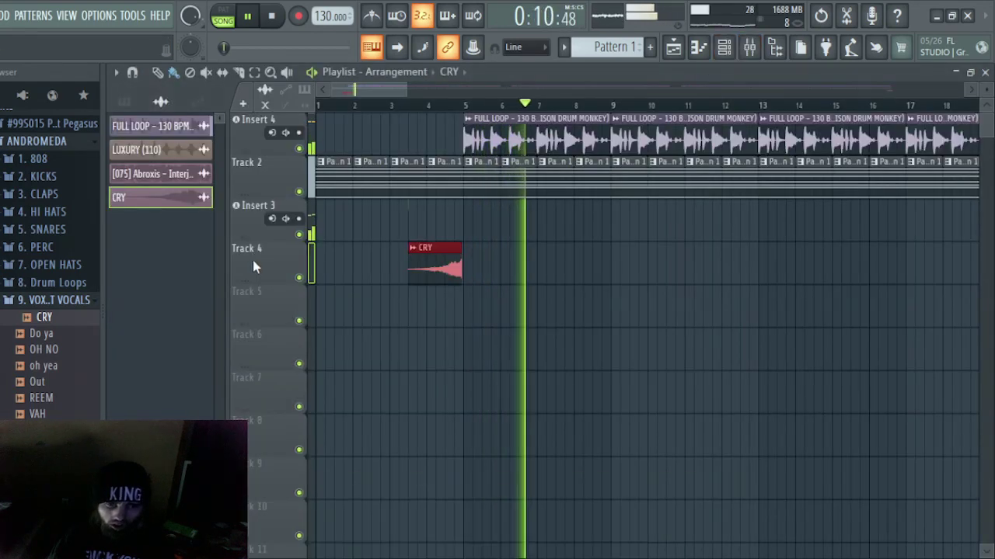